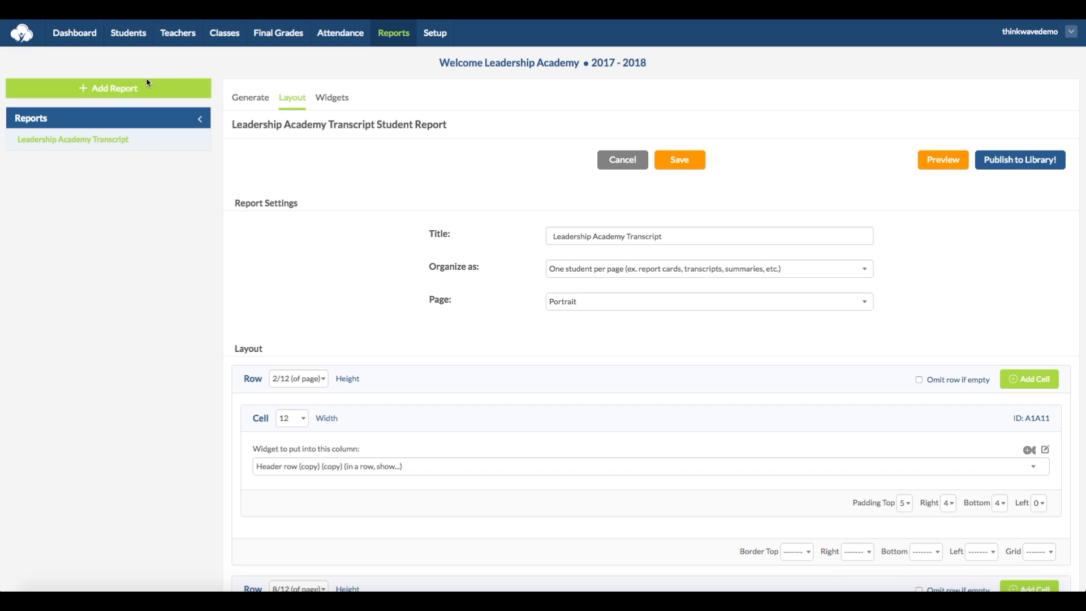
Step: Add a new custom report and title it "Demo Transcript"
{"action": "left_click", "coordinate": [125, 94]}
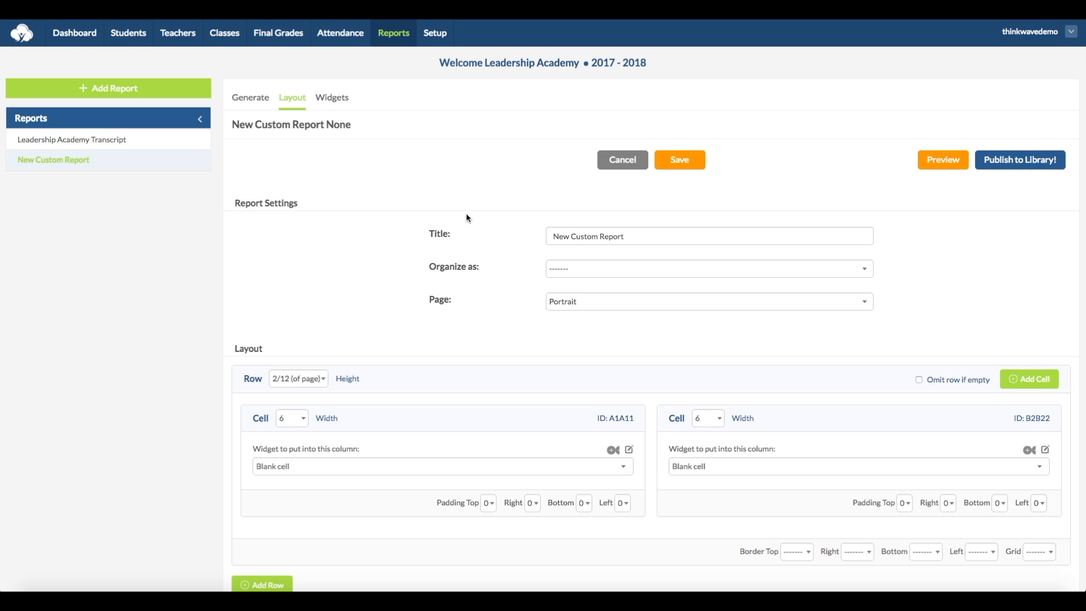
{"action": "left_click_drag", "start_coordinate": [693, 235], "coordinate": [498, 222]}
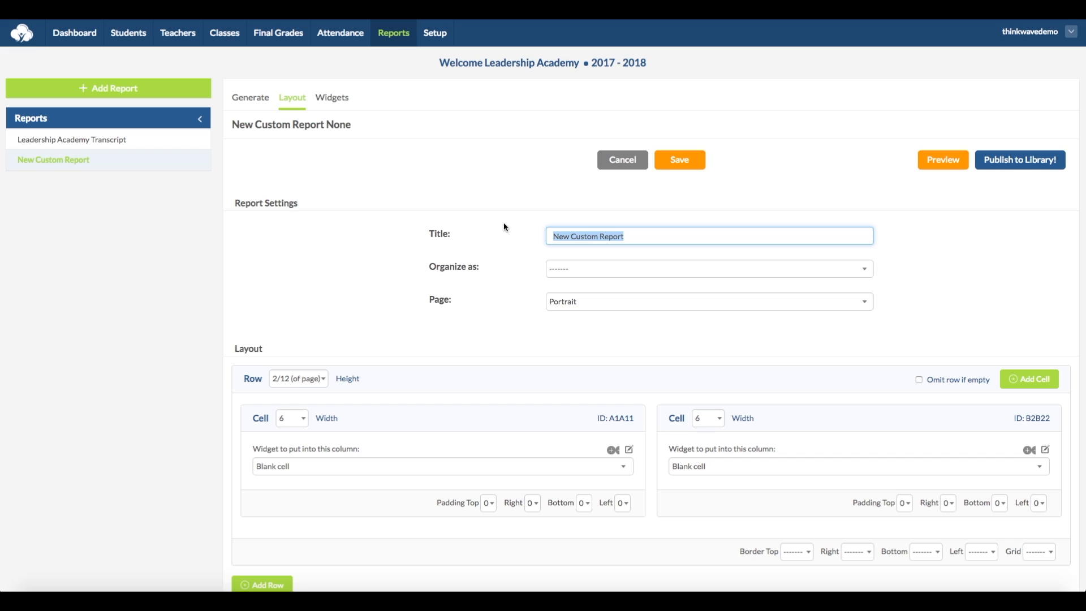
{"action": "type", "text": "Demo Transcript"}
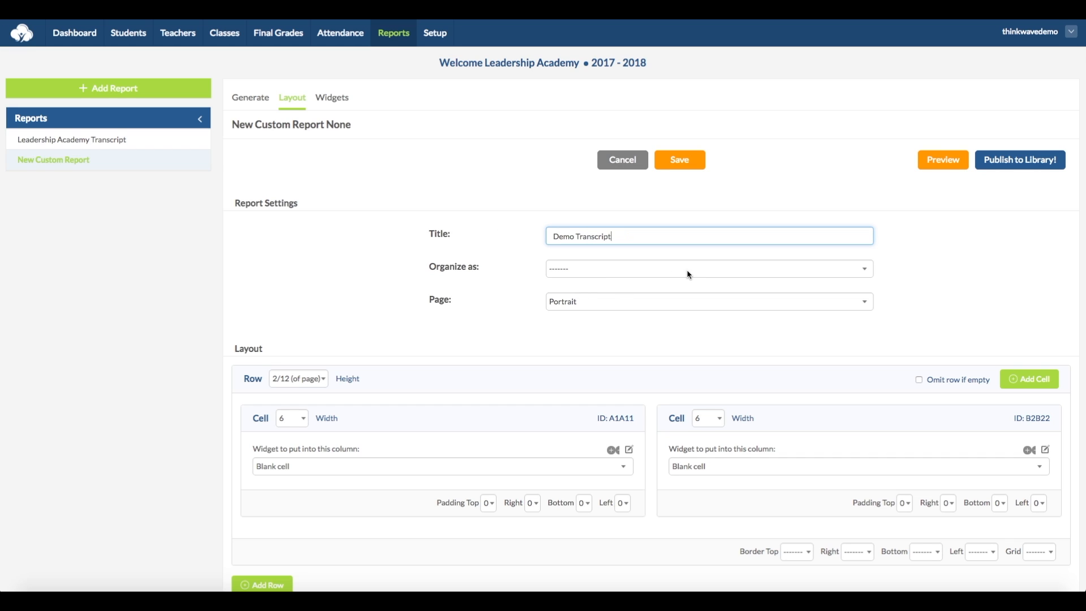
Step: Organize the report as one student per page with Portrait orientation and save it
{"action": "left_click", "coordinate": [810, 276]}
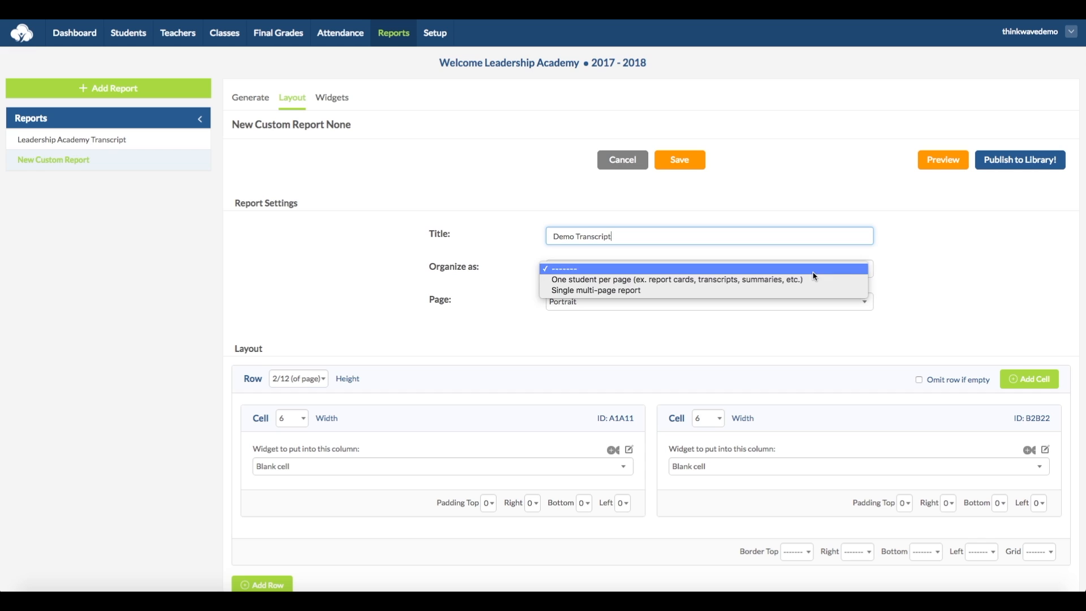
{"action": "left_click", "coordinate": [846, 281]}
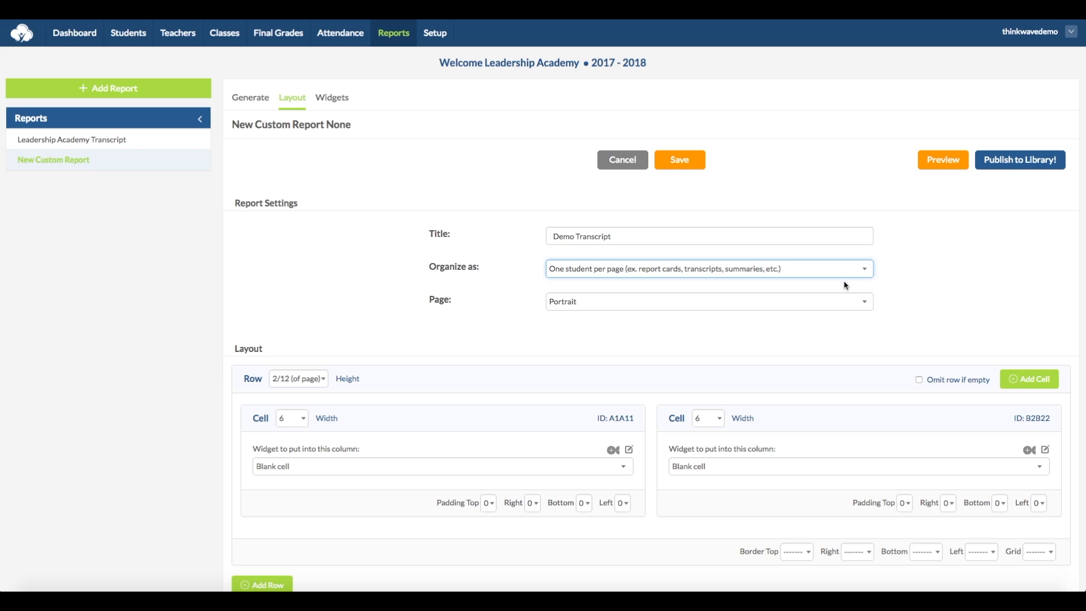
{"action": "left_click", "coordinate": [831, 305]}
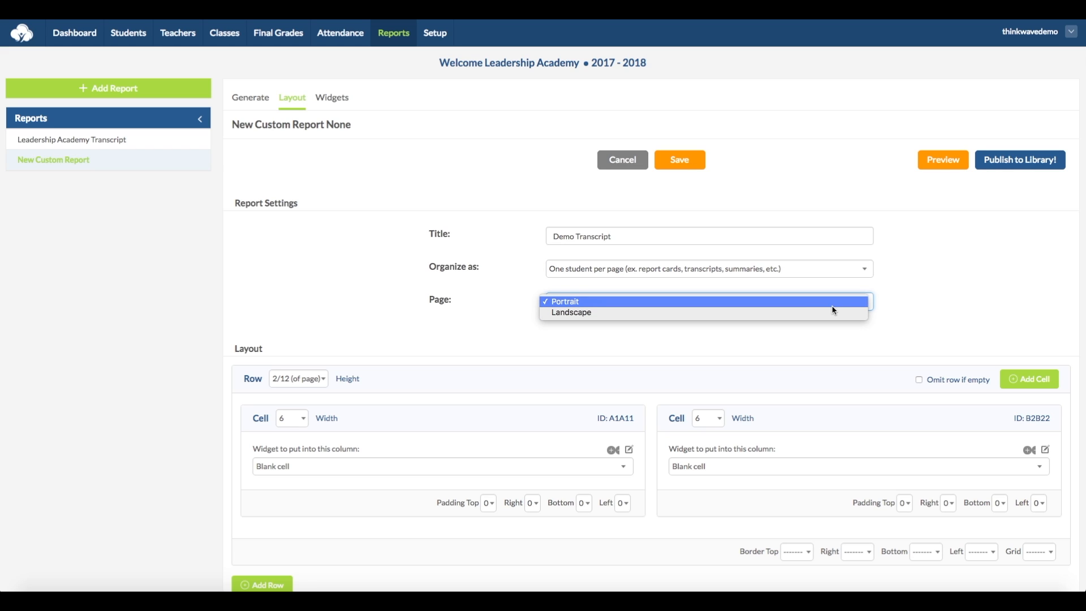
{"action": "left_click", "coordinate": [915, 301]}
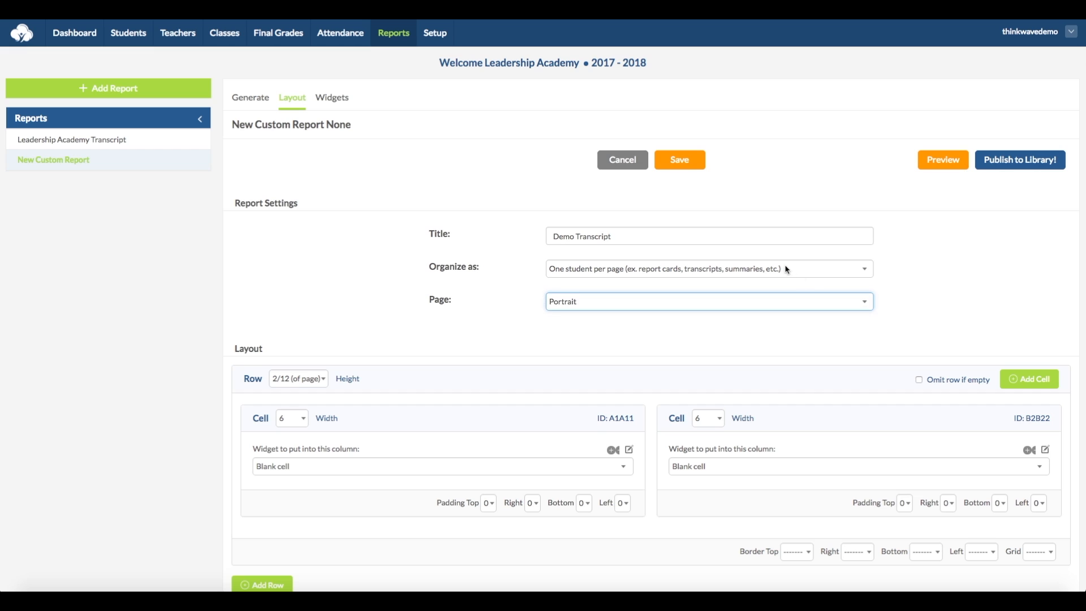
{"action": "left_click", "coordinate": [681, 167]}
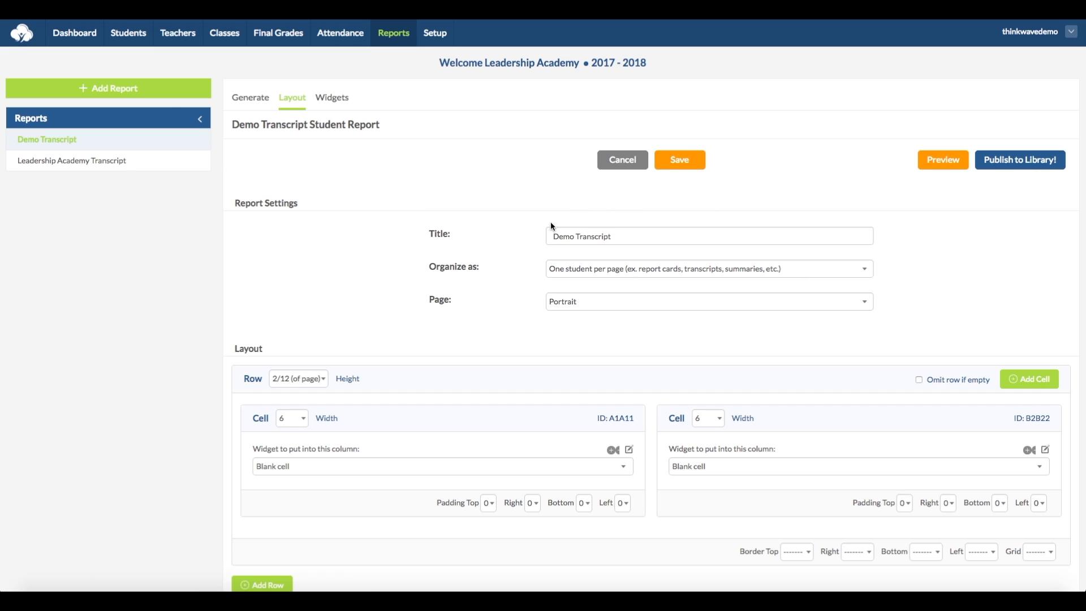
Step: Delete the second cell of the layout row, set the remaining cell's width to 12 and save the report
{"action": "scroll", "coordinate": [530, 297], "scroll_direction": "down", "scroll_amount": 2}
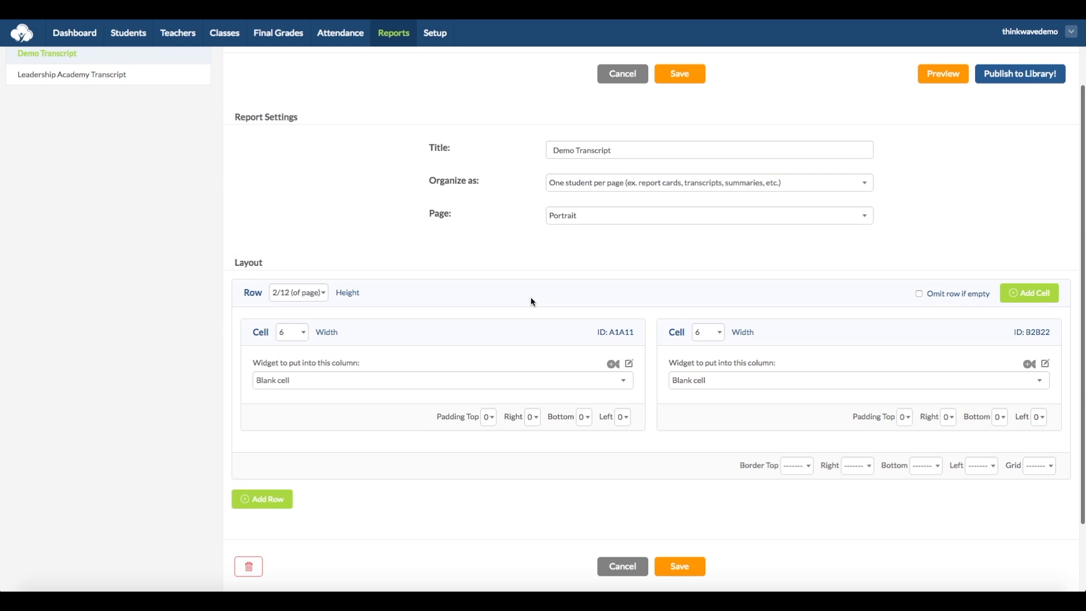
{"action": "scroll", "coordinate": [530, 297], "scroll_direction": "down", "scroll_amount": 2}
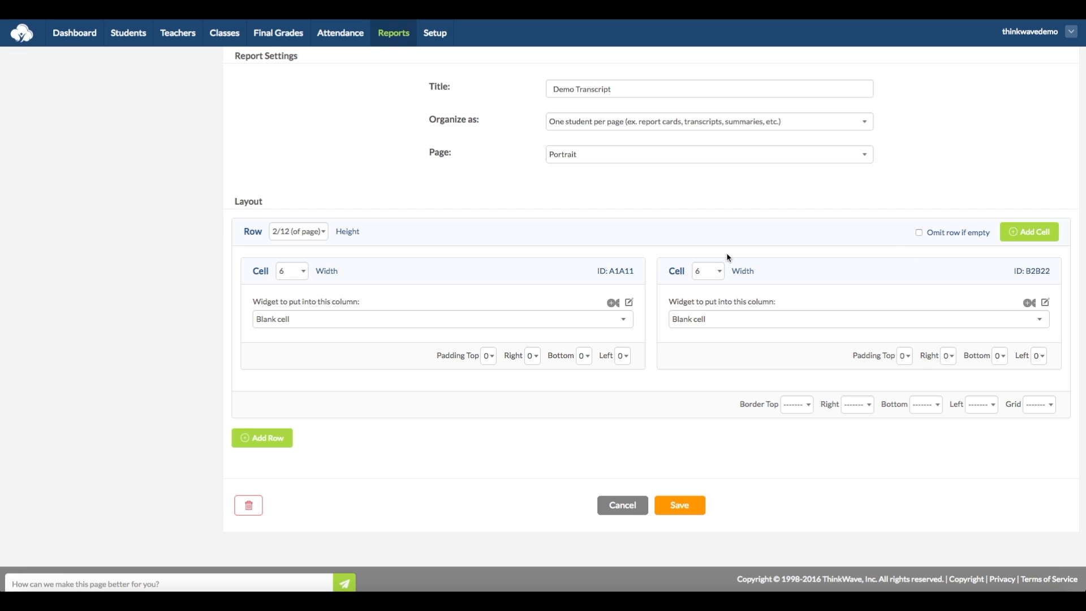
{"action": "left_click", "coordinate": [719, 272]}
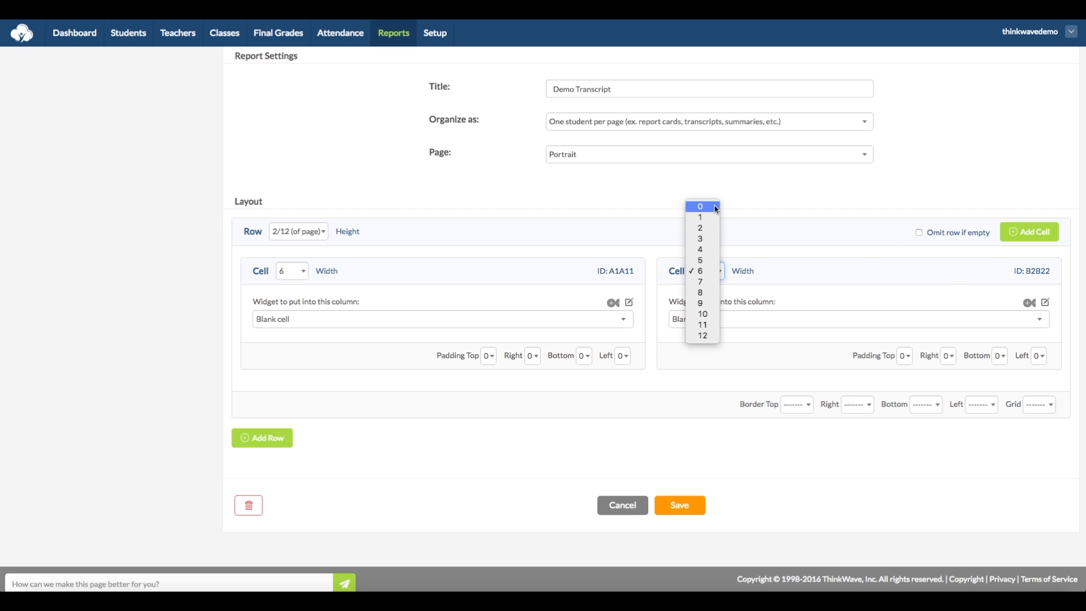
{"action": "key", "text": "Return"}
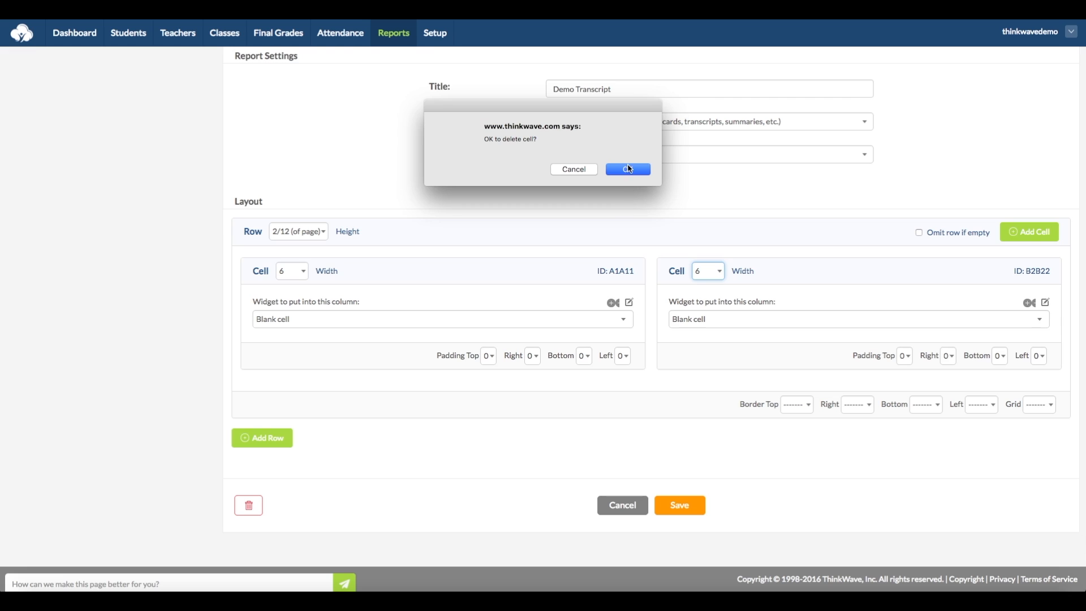
{"action": "left_click", "coordinate": [622, 168]}
{"action": "left_click", "coordinate": [289, 271]}
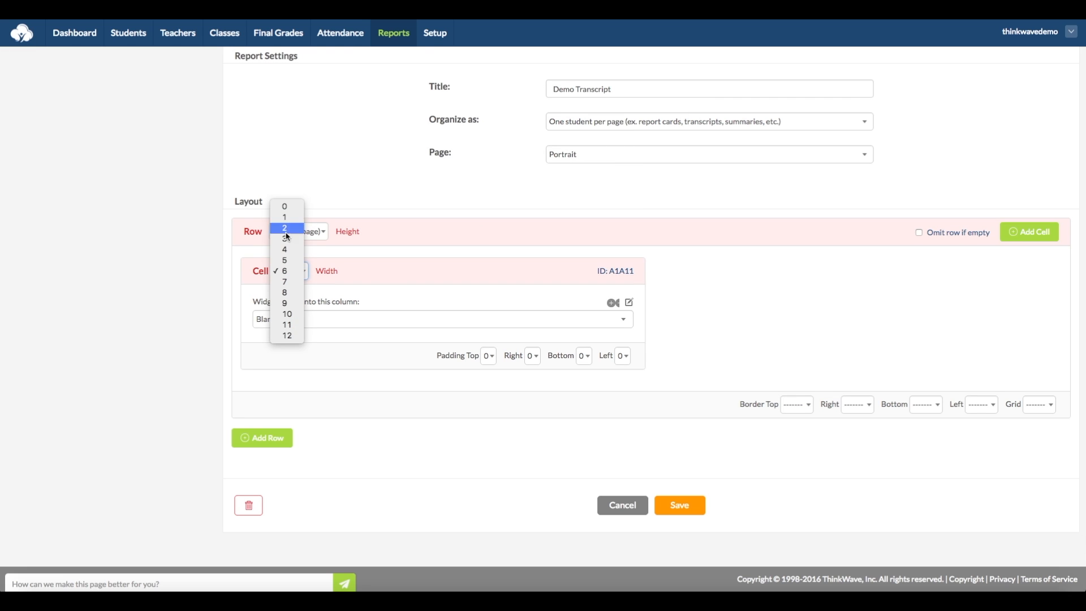
{"action": "left_click", "coordinate": [288, 335]}
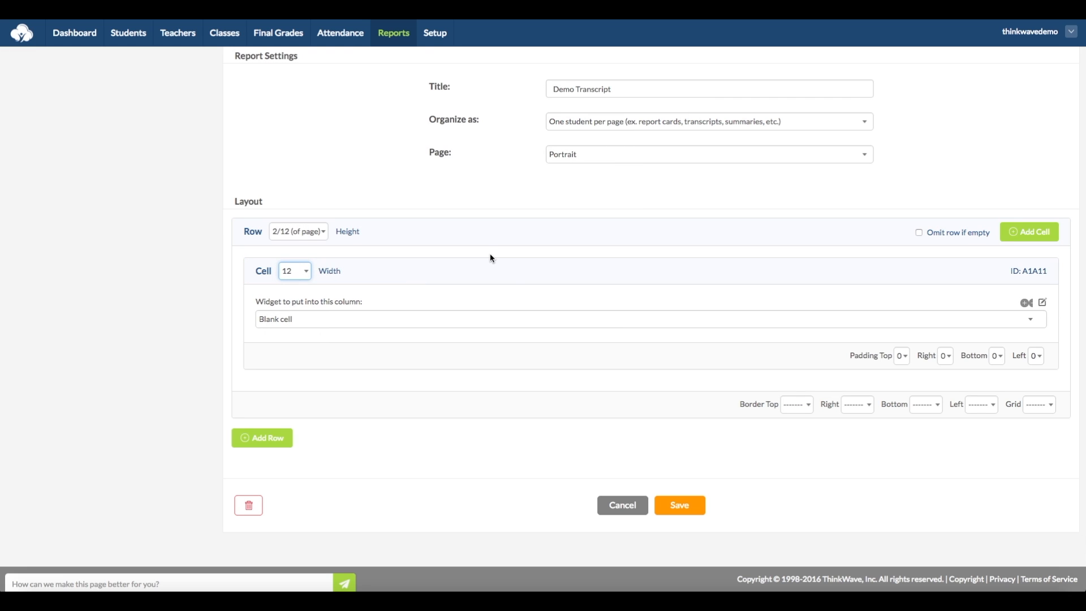
{"action": "left_click", "coordinate": [688, 506]}
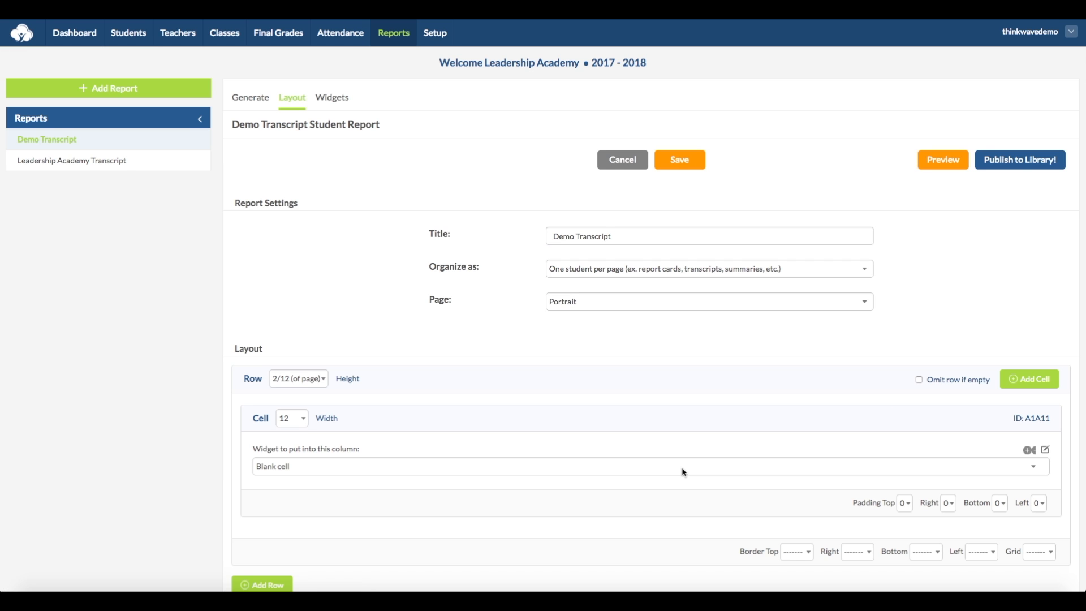
Step: Add a Row widget named "Header" to the Demo Transcript report and save it
{"action": "left_click", "coordinate": [340, 105]}
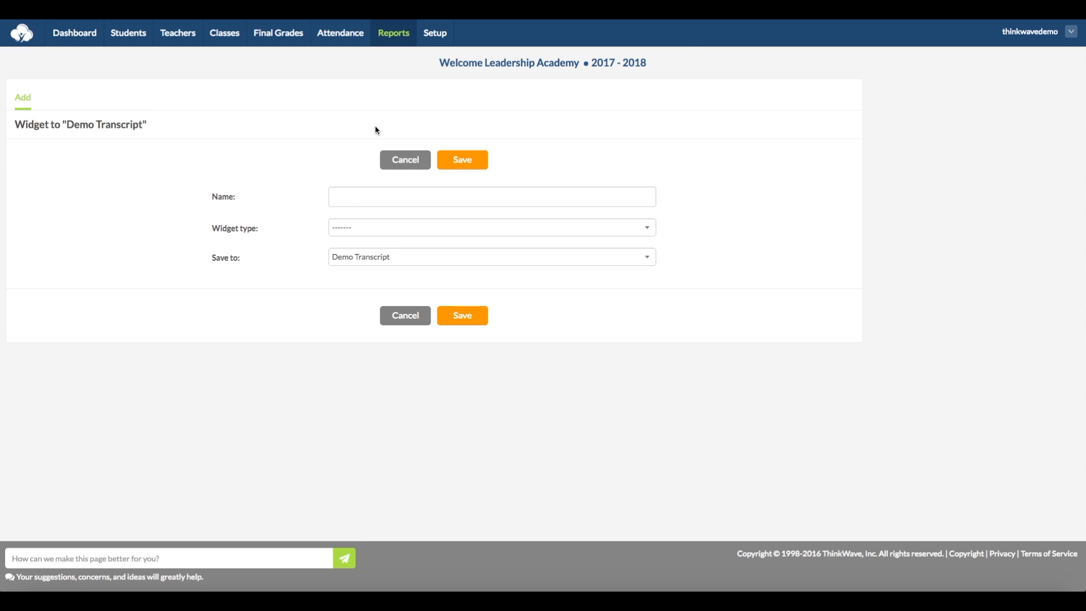
{"action": "left_click", "coordinate": [354, 205]}
{"action": "type", "text": "Header"}
{"action": "left_click", "coordinate": [465, 229]}
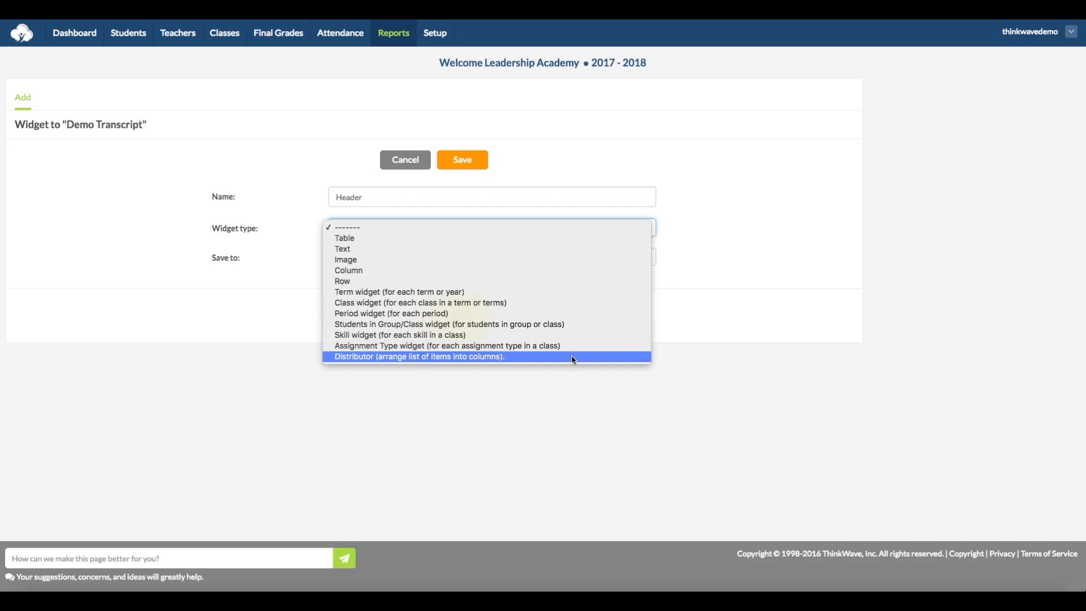
{"action": "left_click", "coordinate": [536, 282]}
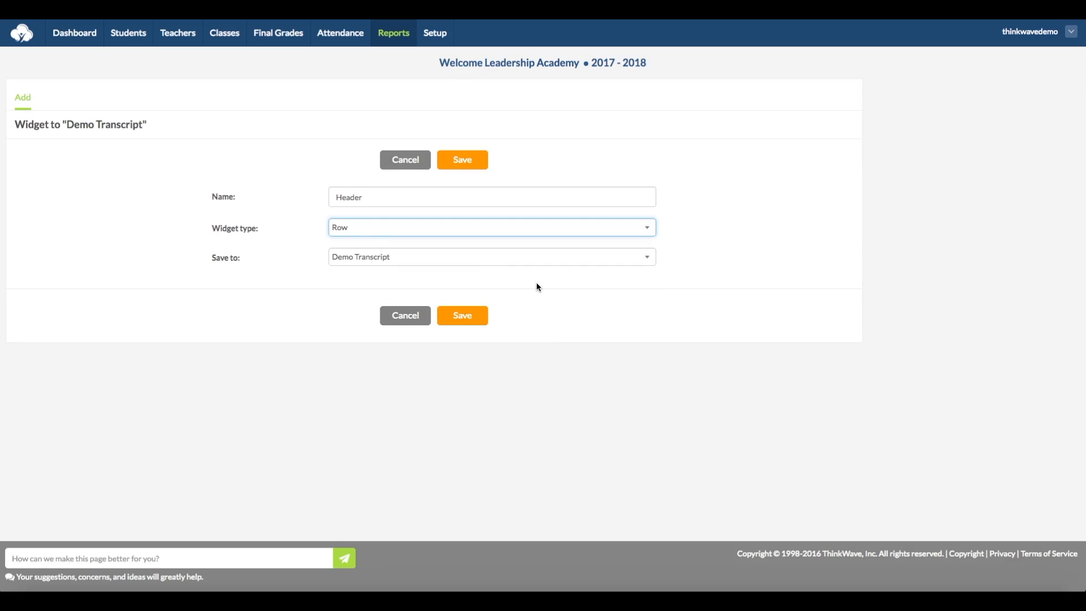
{"action": "left_click", "coordinate": [459, 315]}
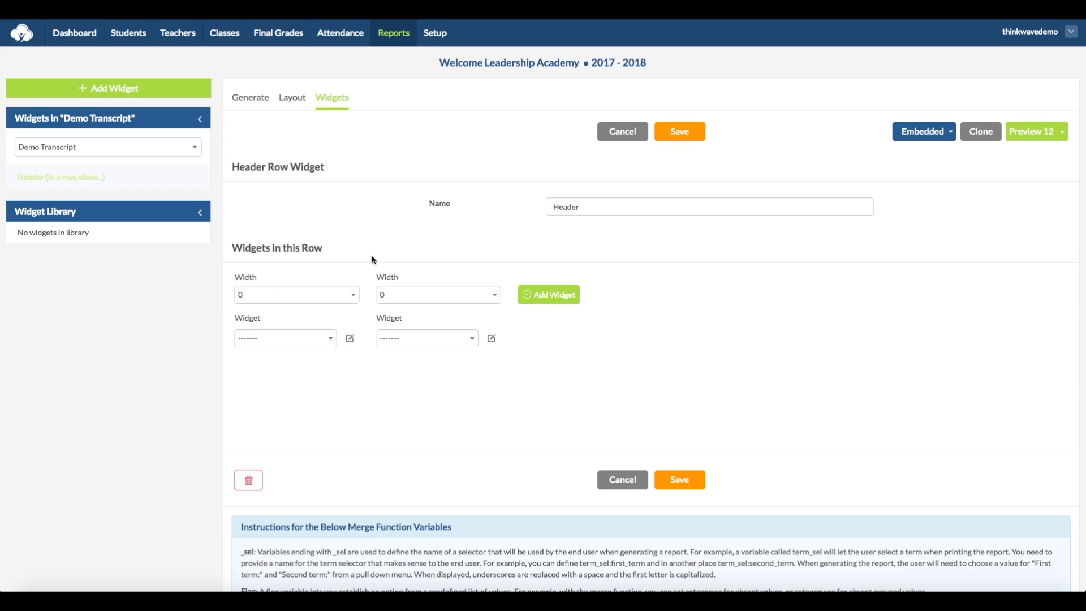
Step: Add a third widget slot to the Header row and set the three widths to 2, 6 and 4
{"action": "left_click", "coordinate": [546, 296]}
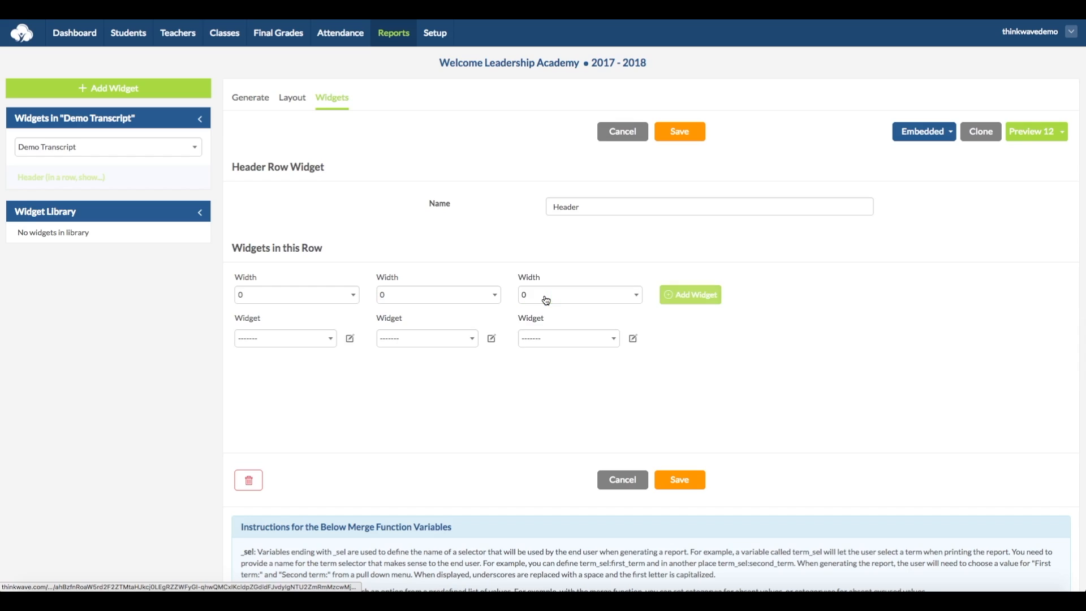
{"action": "left_click", "coordinate": [329, 296]}
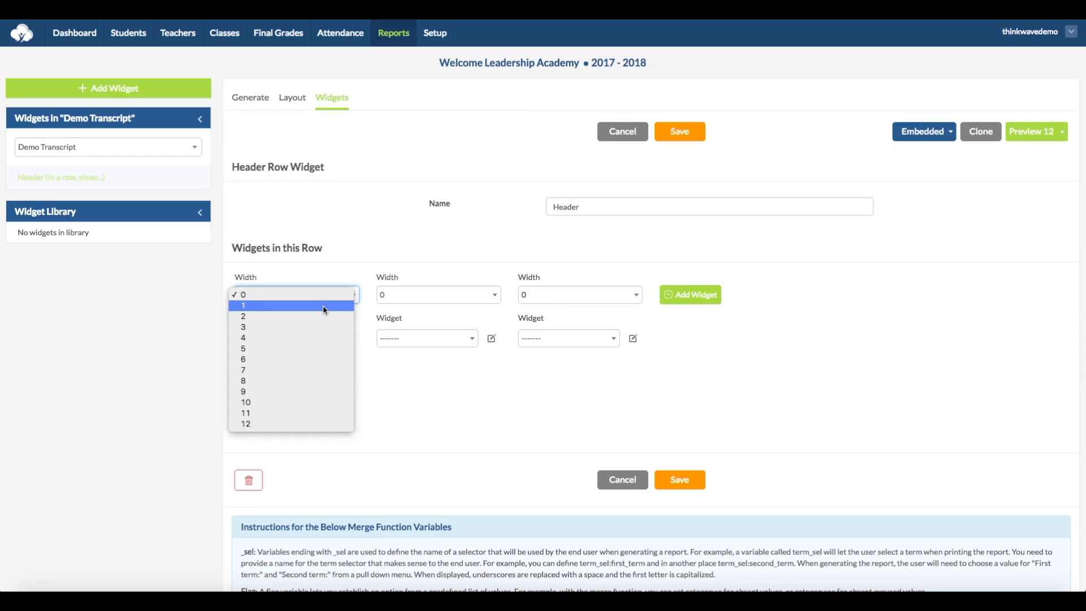
{"action": "left_click", "coordinate": [325, 316]}
{"action": "left_click", "coordinate": [476, 295]}
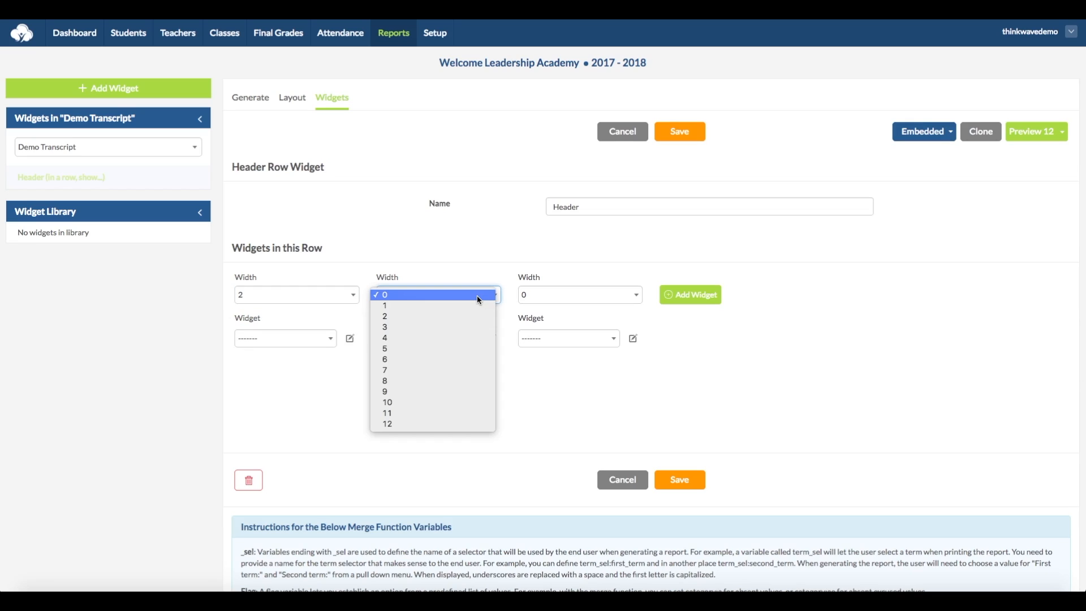
{"action": "left_click", "coordinate": [470, 360]}
{"action": "left_click", "coordinate": [570, 294]}
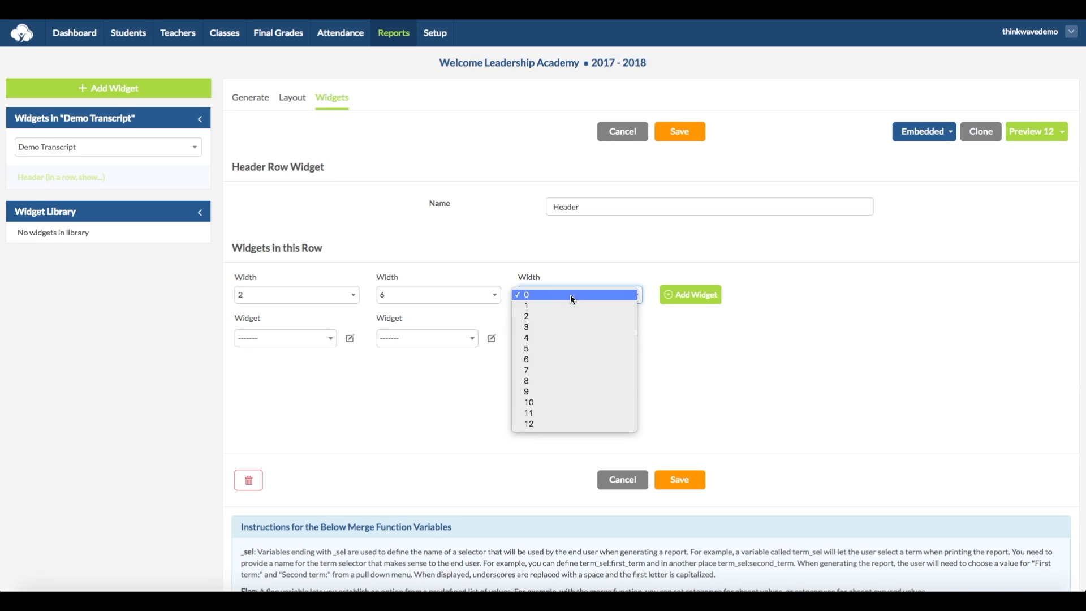
{"action": "left_click", "coordinate": [570, 334]}
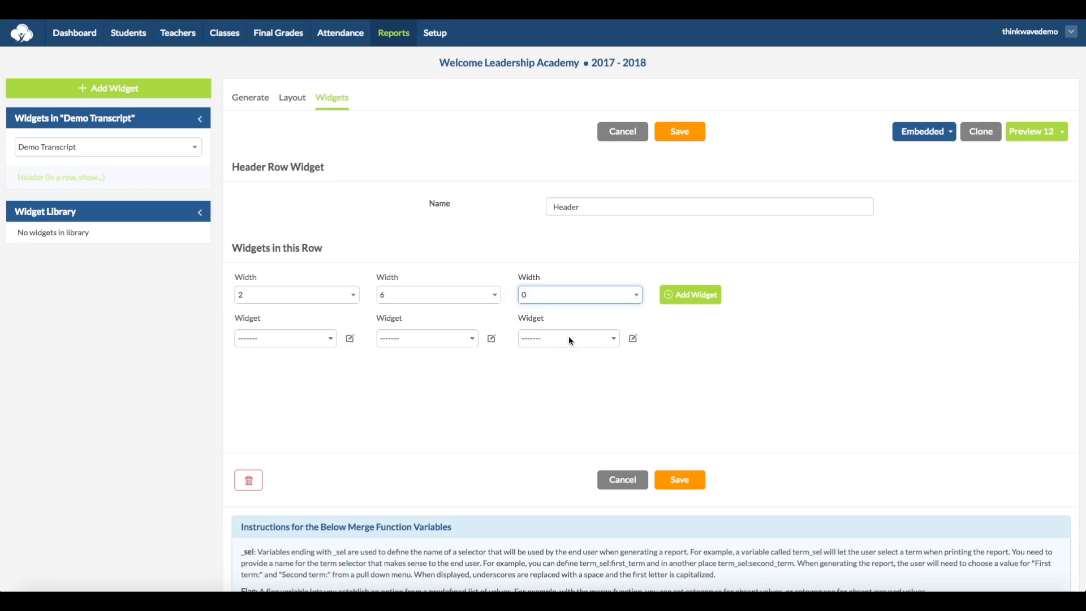
Step: Assign School Logo to the first slot and Blank cell to the second and third, and save the Header widget
{"action": "left_click", "coordinate": [297, 339]}
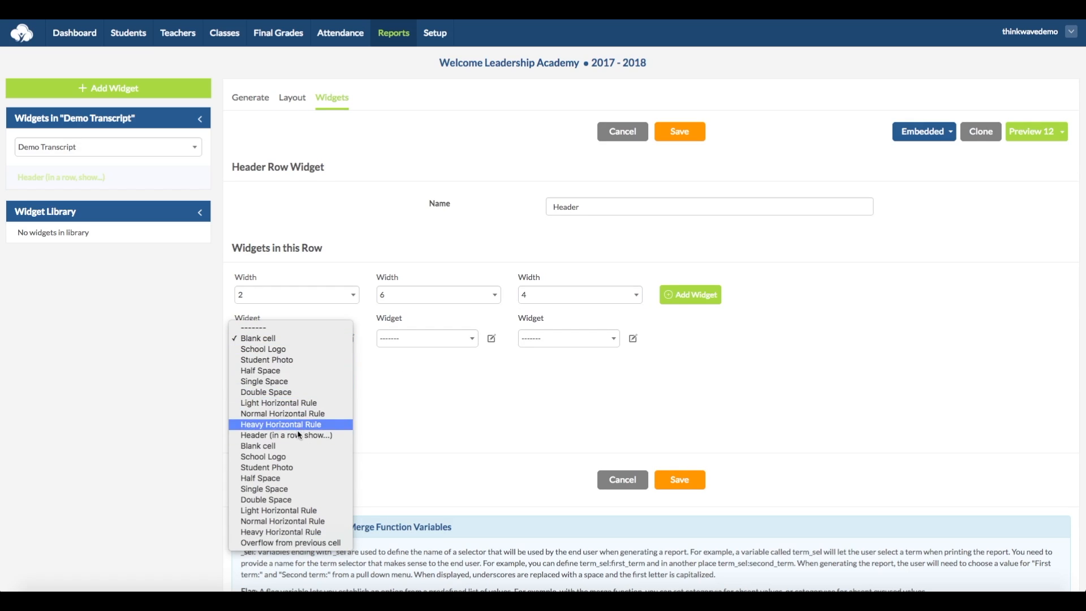
{"action": "left_click", "coordinate": [300, 457]}
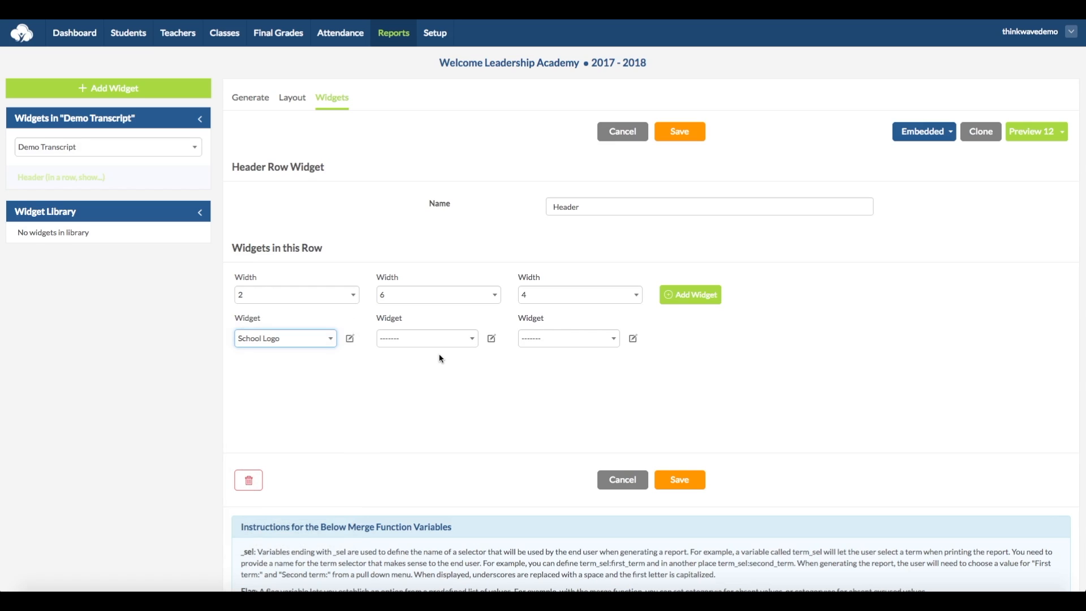
{"action": "left_click", "coordinate": [440, 339]}
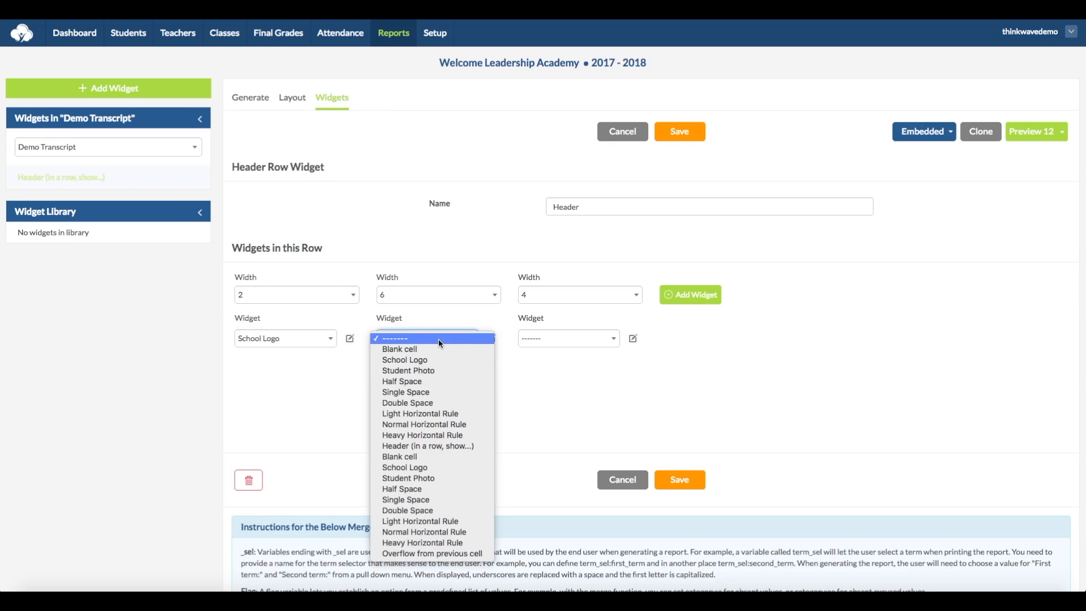
{"action": "left_click", "coordinate": [540, 334]}
{"action": "left_click", "coordinate": [541, 337]}
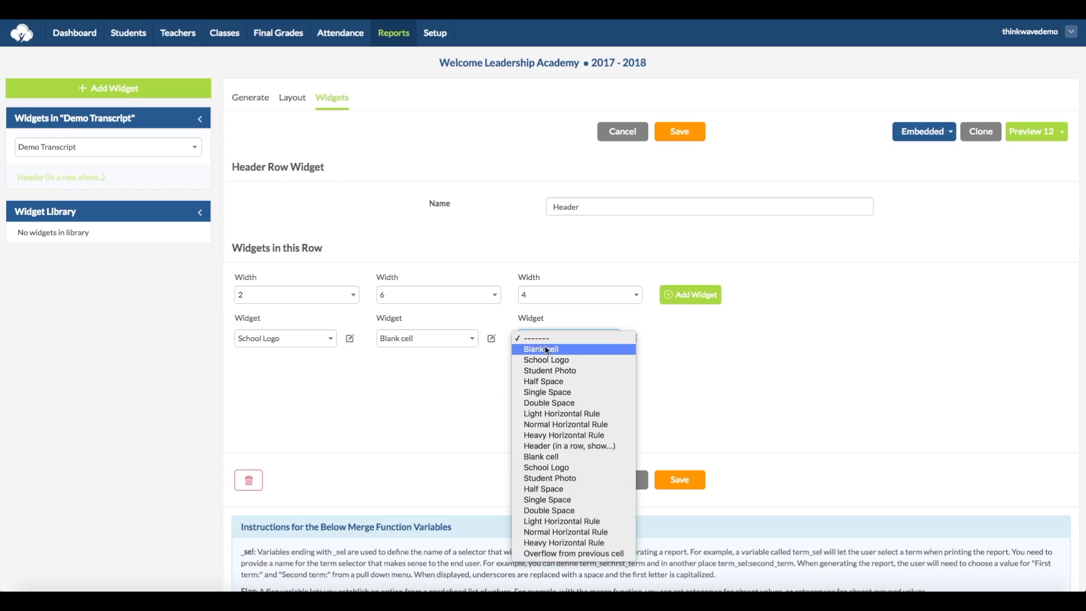
{"action": "left_click", "coordinate": [545, 347]}
{"action": "left_click", "coordinate": [683, 478]}
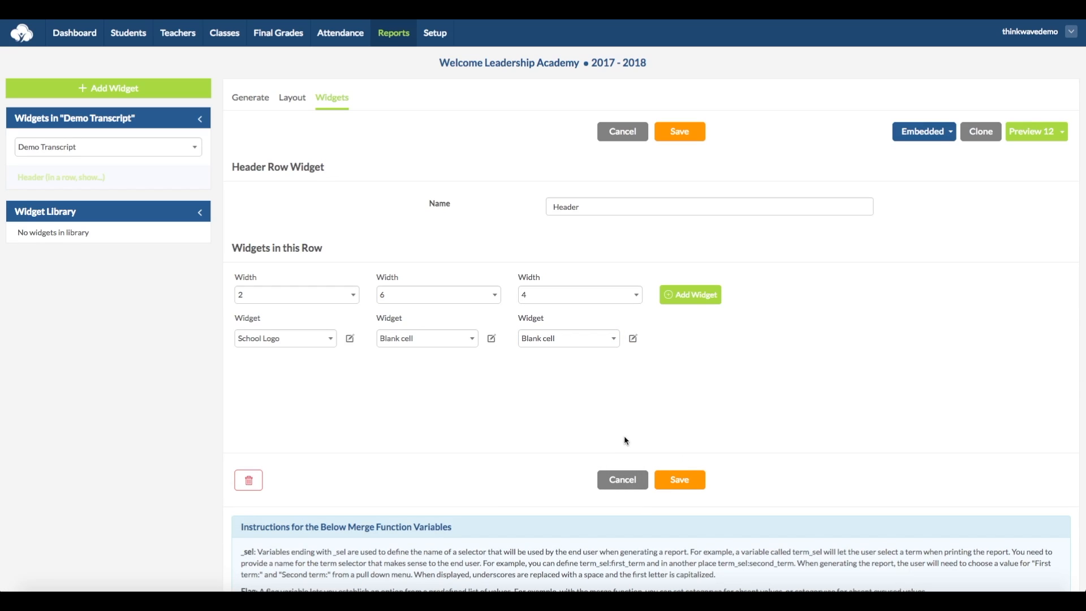
Step: Add a Table widget named "Address" to the Demo Transcript report and save it
{"action": "left_click", "coordinate": [132, 89]}
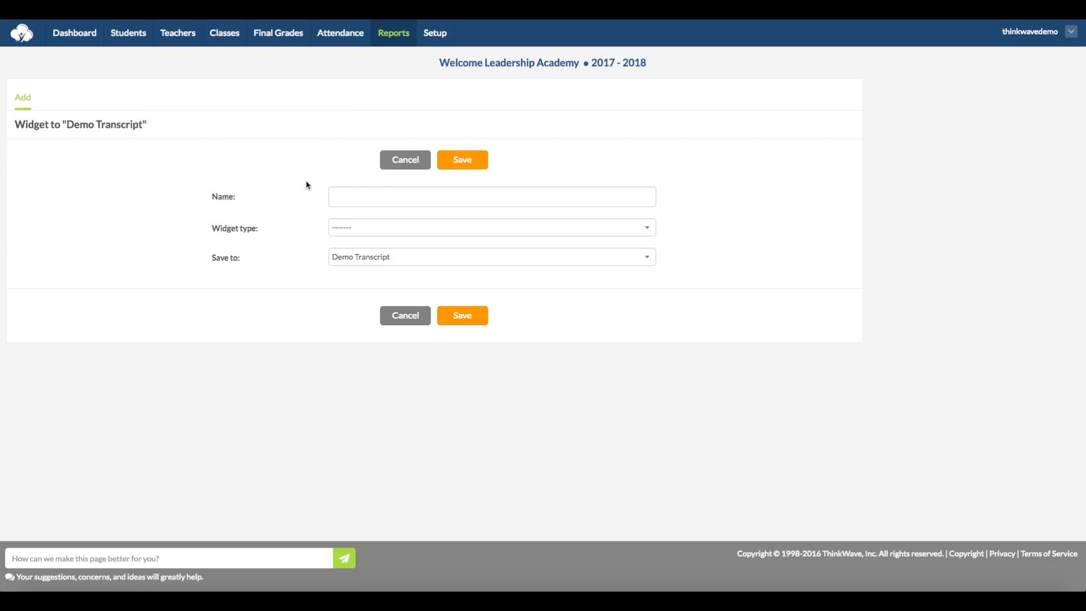
{"action": "type", "text": "Address"}
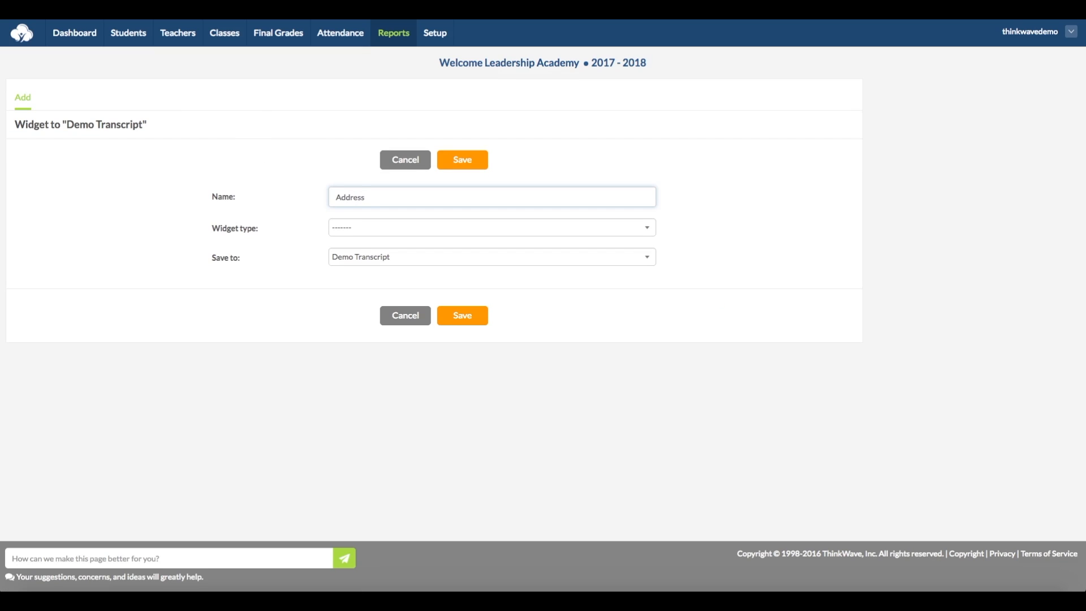
{"action": "left_click", "coordinate": [453, 230]}
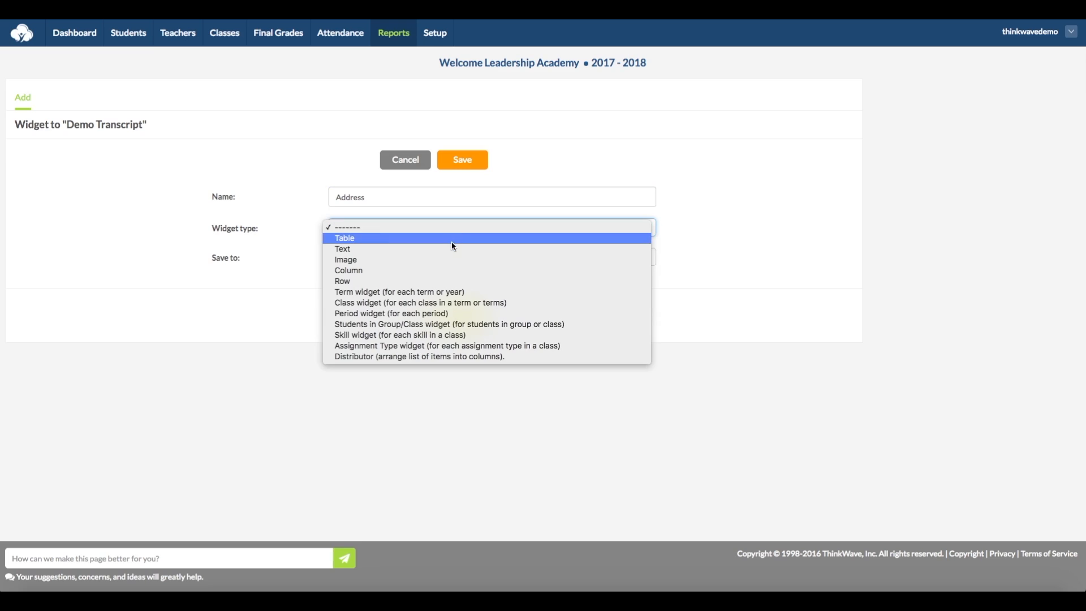
{"action": "left_click", "coordinate": [451, 240]}
{"action": "left_click", "coordinate": [462, 161]}
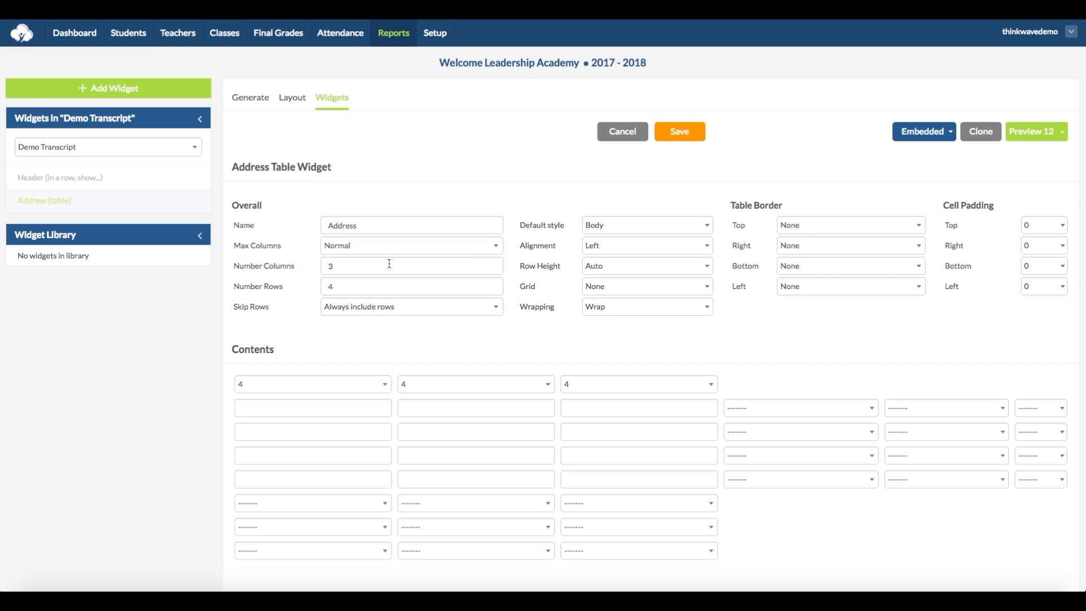
Step: Reduce the Address table to one column, save the widget, and set the remaining column's width to 12
{"action": "left_click_drag", "start_coordinate": [367, 269], "coordinate": [317, 269]}
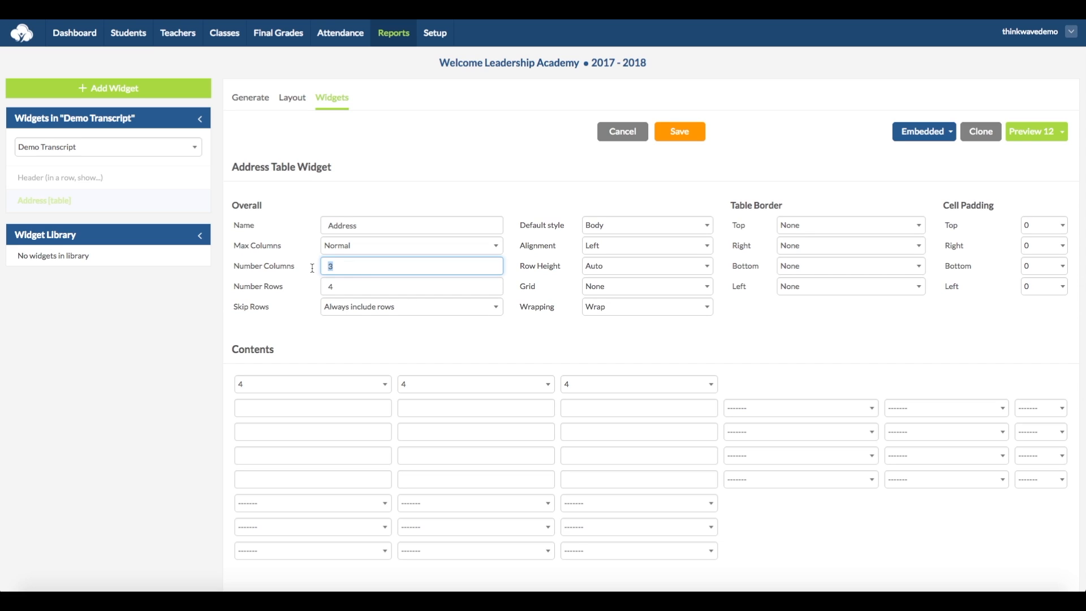
{"action": "type", "text": "1"}
{"action": "left_click", "coordinate": [342, 282]}
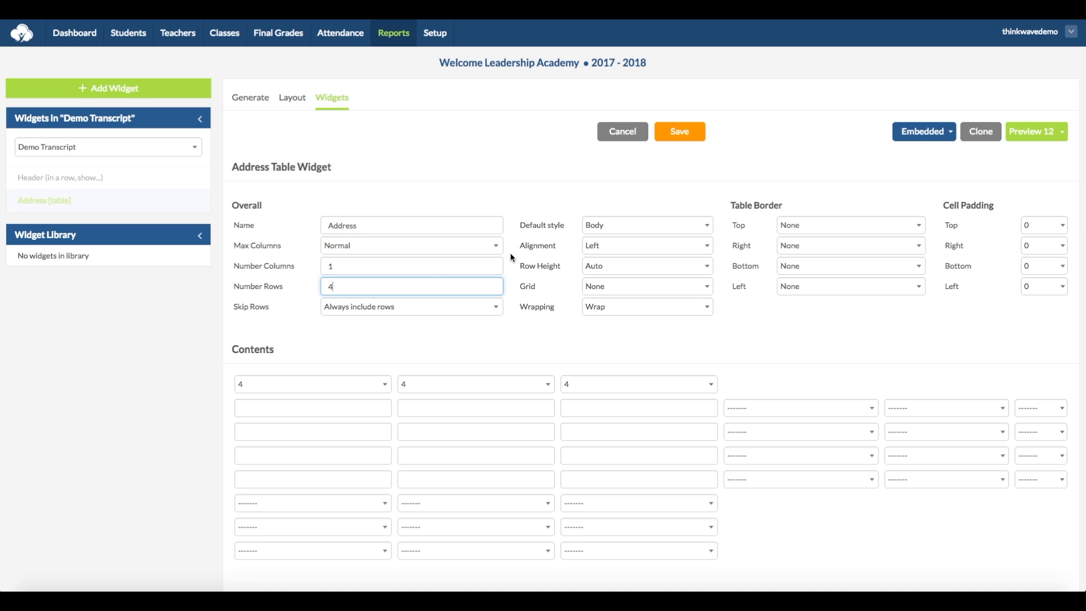
{"action": "scroll", "coordinate": [509, 315], "scroll_direction": "down", "scroll_amount": 2}
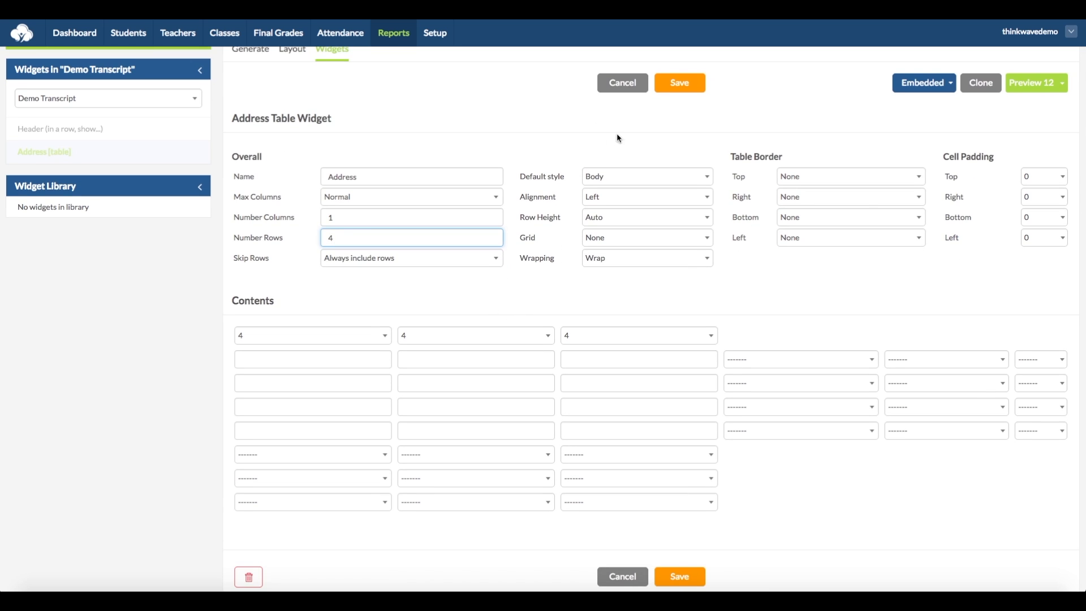
{"action": "left_click", "coordinate": [680, 82]}
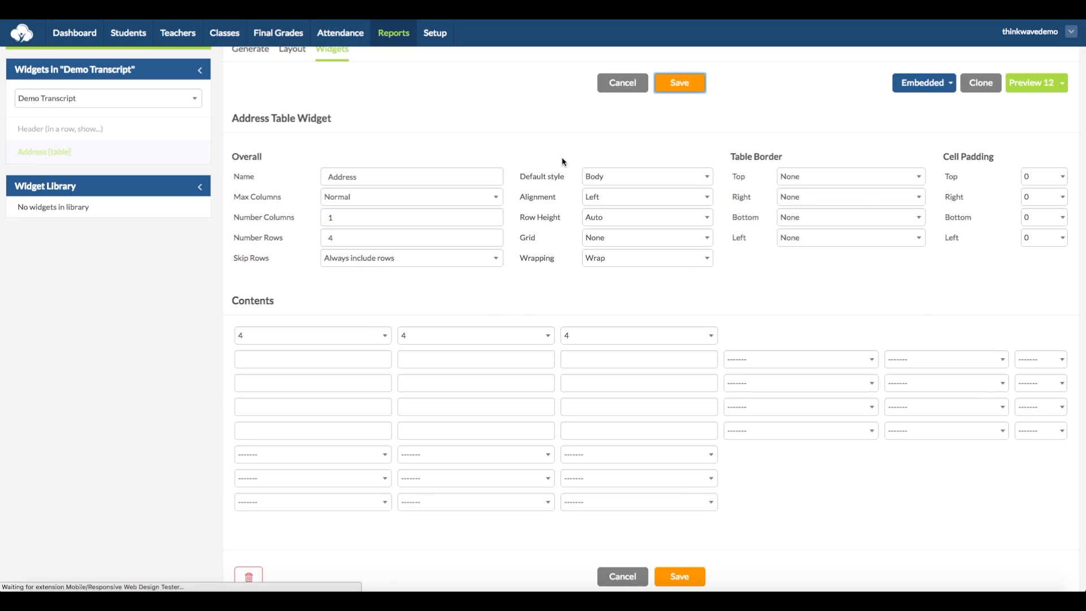
{"action": "left_click", "coordinate": [464, 435]}
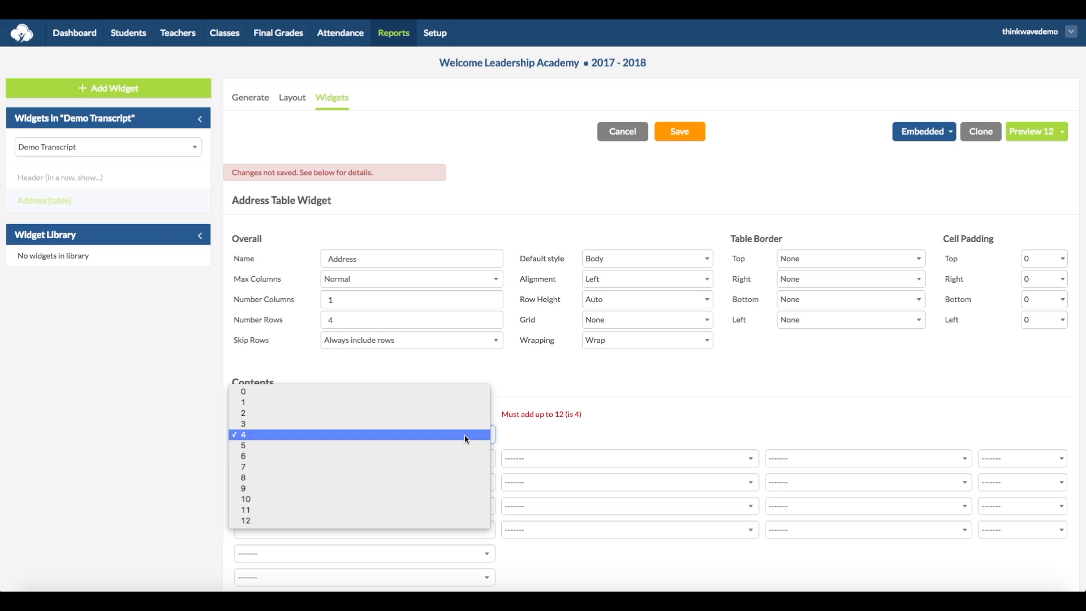
{"action": "left_click", "coordinate": [471, 522]}
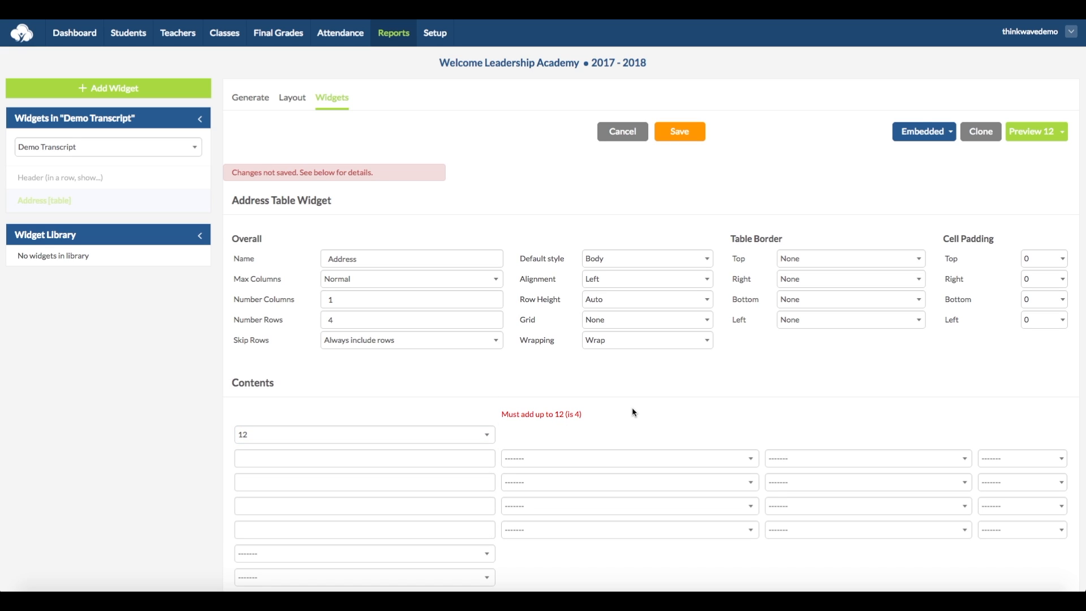
Step: Review the merge function instructions and the list of available variables below the Address widget's settings
{"action": "scroll", "coordinate": [487, 395], "scroll_direction": "down", "scroll_amount": 3}
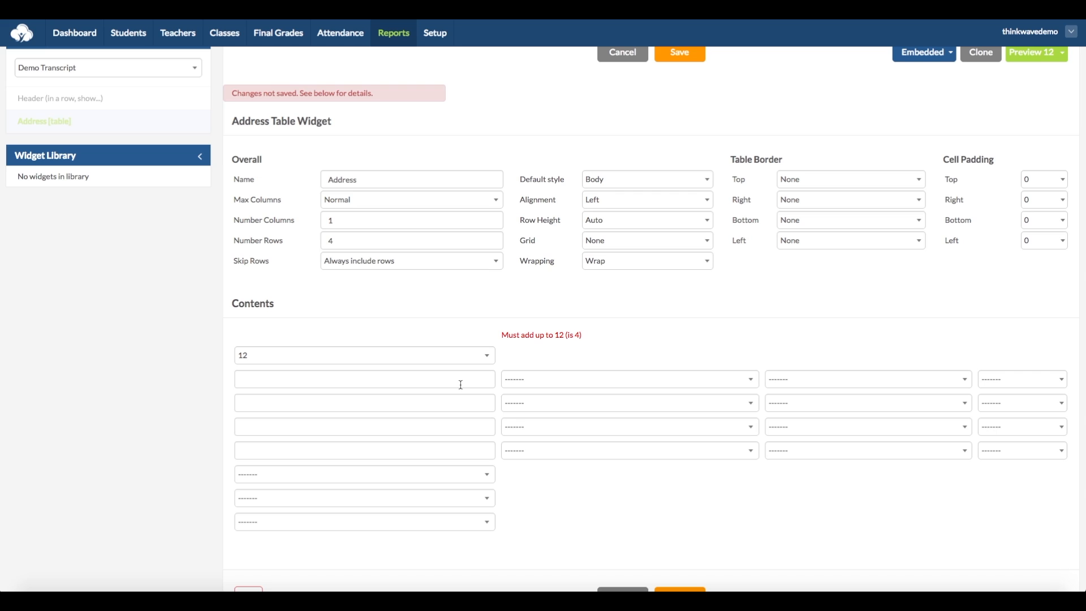
{"action": "left_click", "coordinate": [469, 385]}
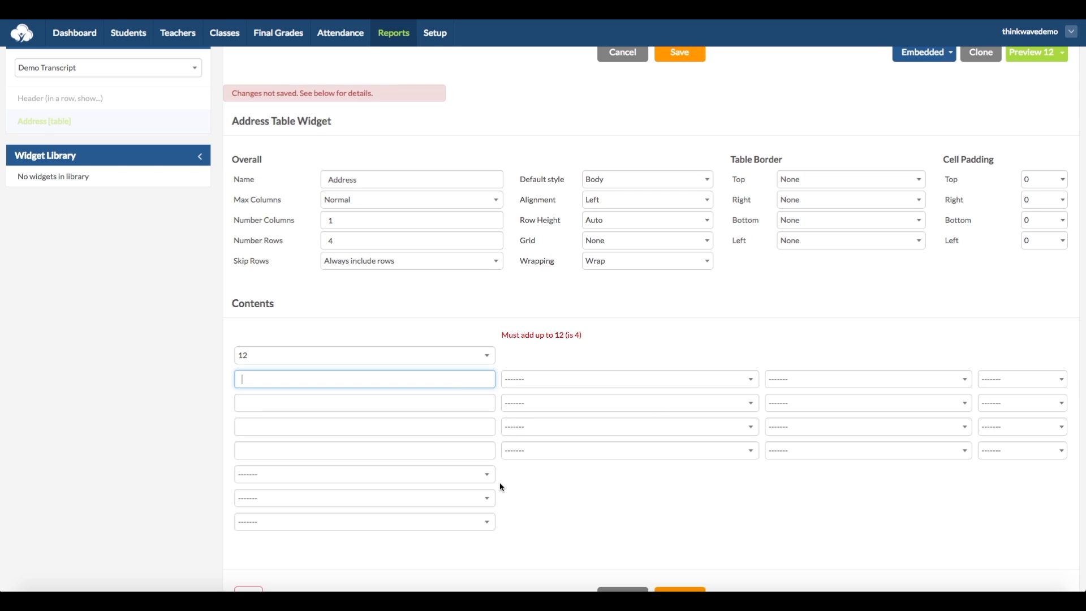
{"action": "scroll", "coordinate": [499, 481], "scroll_direction": "down", "scroll_amount": 6}
{"action": "scroll", "coordinate": [500, 482], "scroll_direction": "down", "scroll_amount": 2}
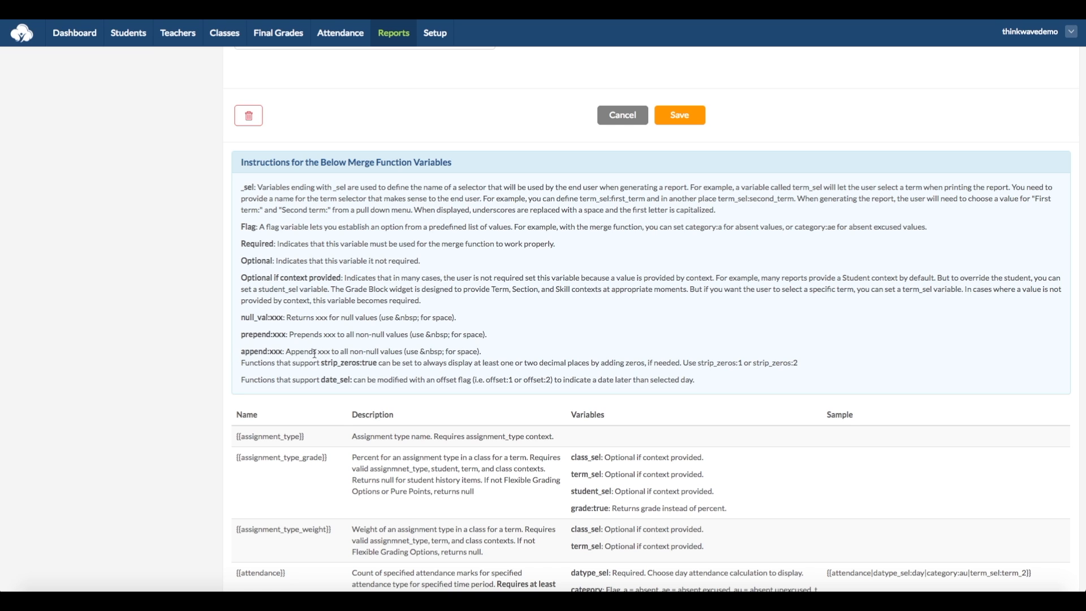
{"action": "scroll", "coordinate": [517, 353], "scroll_direction": "down", "scroll_amount": 3}
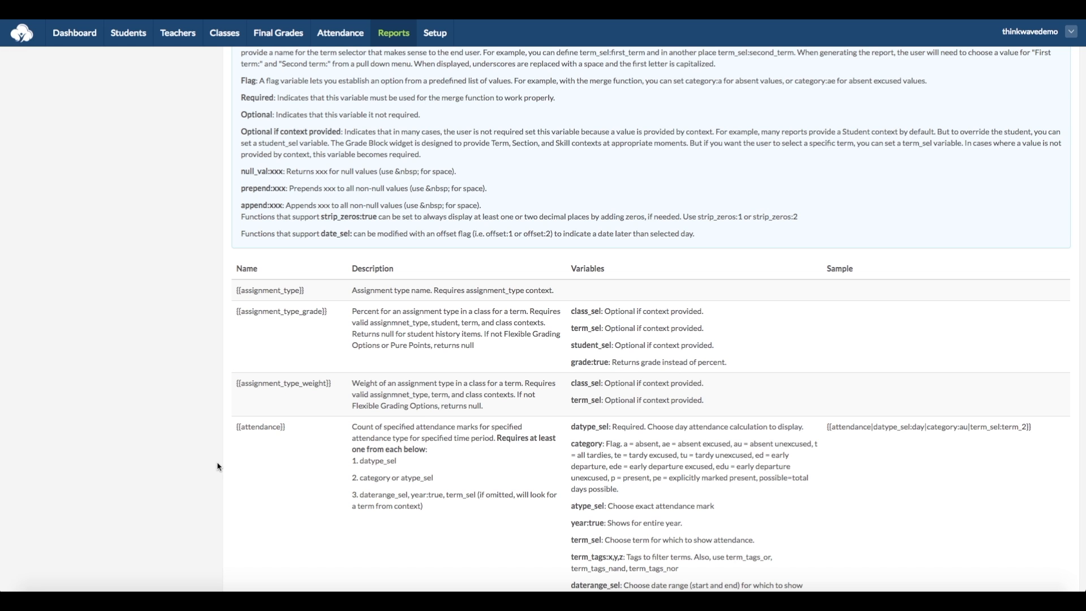
{"action": "scroll", "coordinate": [218, 467], "scroll_direction": "down", "scroll_amount": 10}
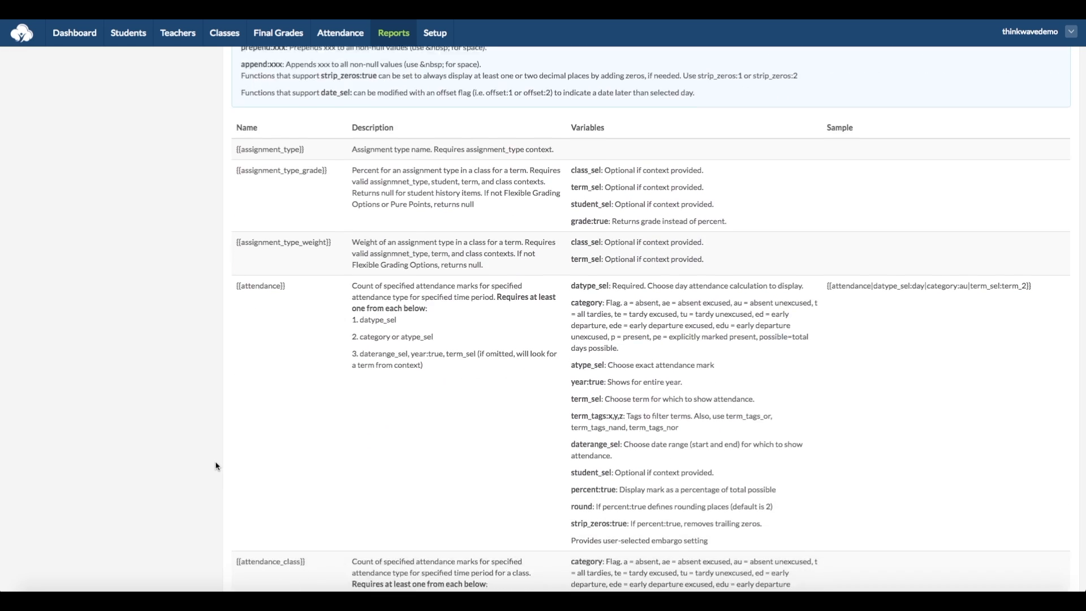
{"action": "scroll", "coordinate": [218, 467], "scroll_direction": "down", "scroll_amount": 20}
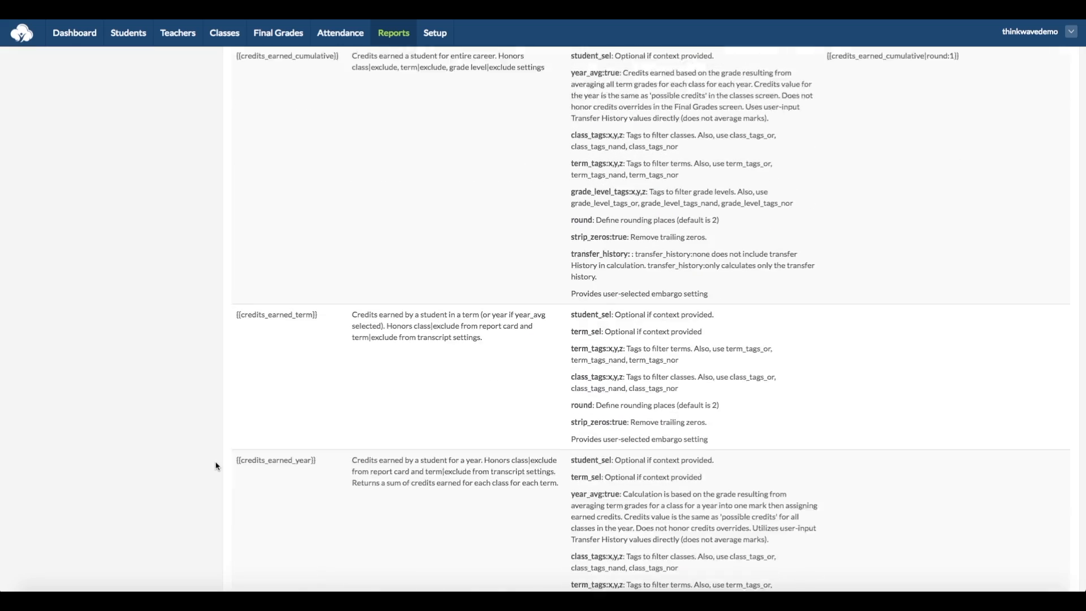
{"action": "scroll", "coordinate": [216, 466], "scroll_direction": "down", "scroll_amount": 20}
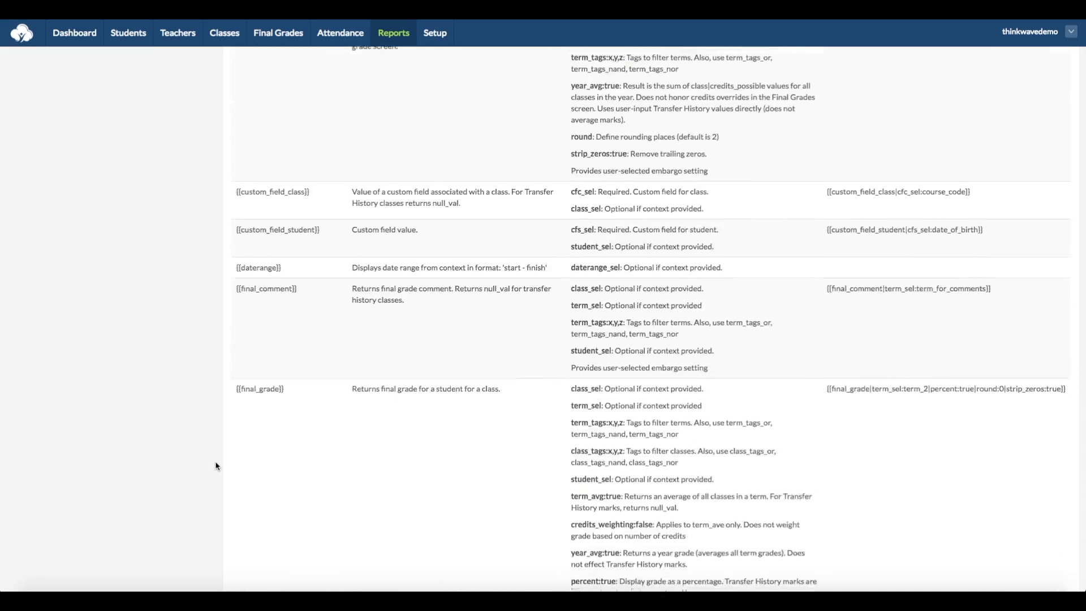
{"action": "scroll", "coordinate": [216, 465], "scroll_direction": "down", "scroll_amount": 20}
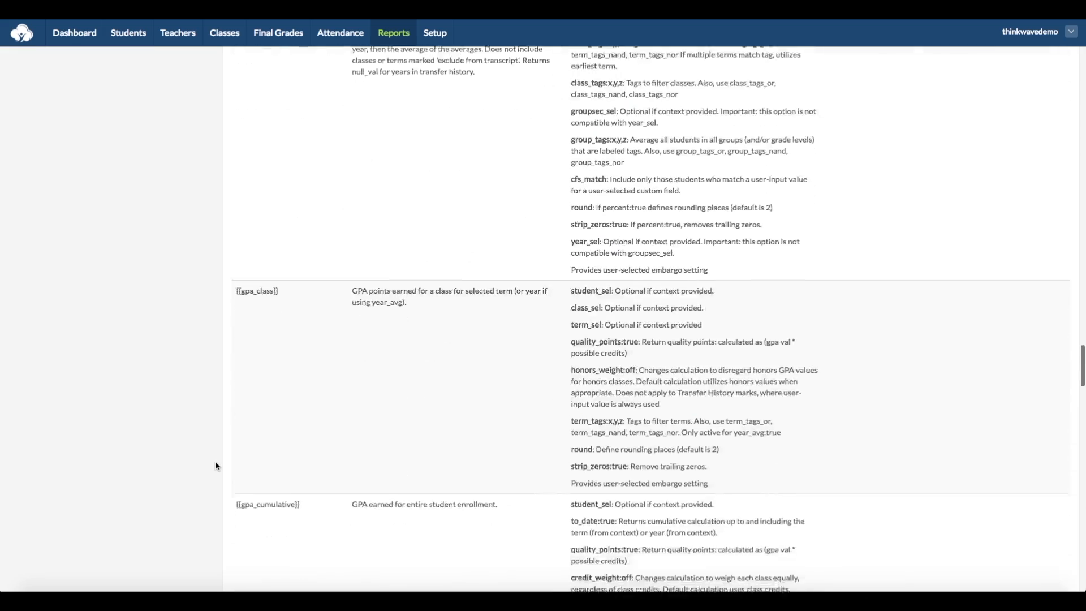
{"action": "scroll", "coordinate": [217, 465], "scroll_direction": "down", "scroll_amount": 20}
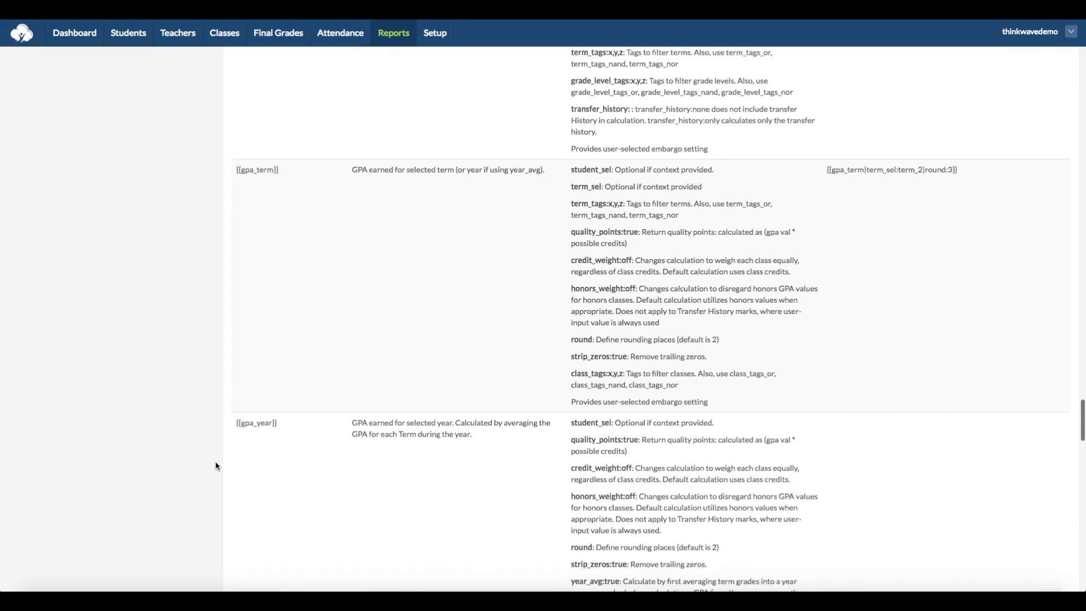
{"action": "scroll", "coordinate": [217, 466], "scroll_direction": "down", "scroll_amount": 10}
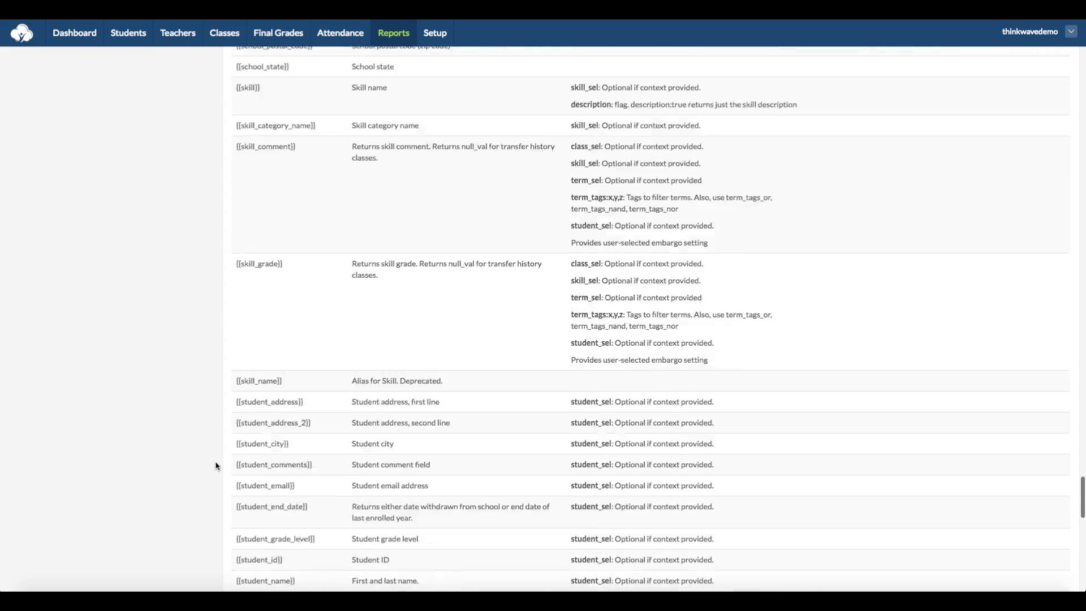
Step: Copy the {{school}} merge variable from the reference list into the first content row of the Address table
{"action": "scroll", "coordinate": [315, 205], "scroll_direction": "up", "scroll_amount": 6}
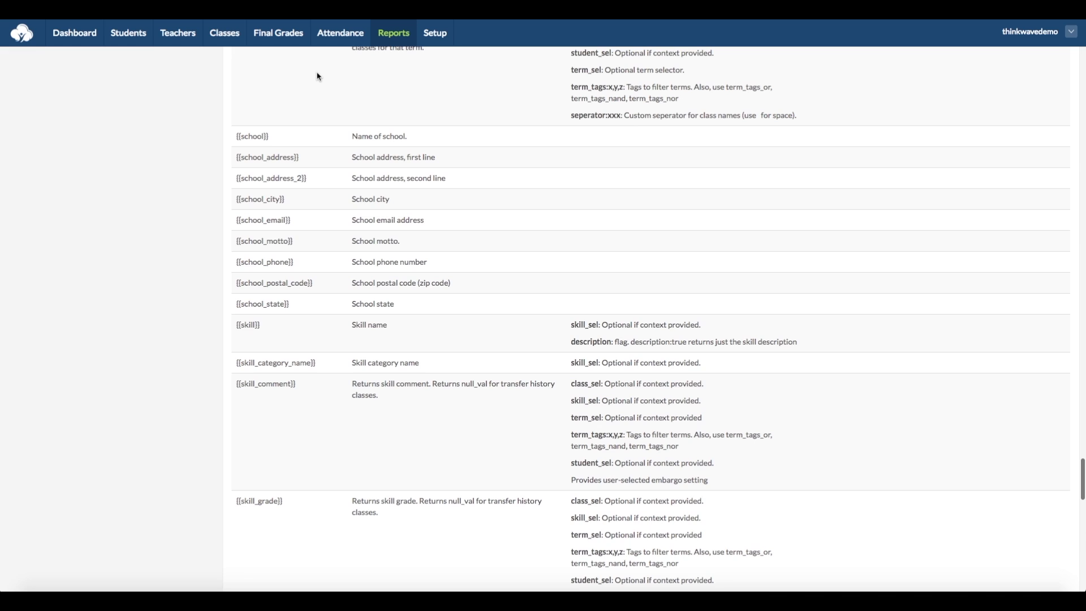
{"action": "left_click_drag", "start_coordinate": [272, 236], "coordinate": [233, 236]}
{"action": "key", "text": "ctrl+c"}
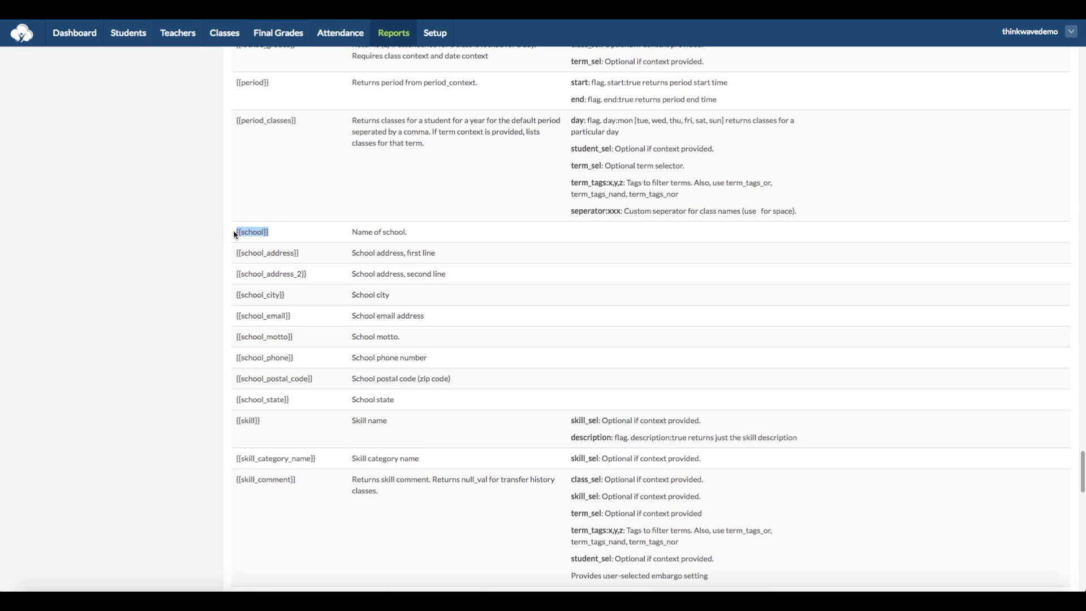
{"action": "scroll", "coordinate": [234, 236], "scroll_direction": "up", "scroll_amount": 20}
{"action": "scroll", "coordinate": [234, 235], "scroll_direction": "up", "scroll_amount": 20}
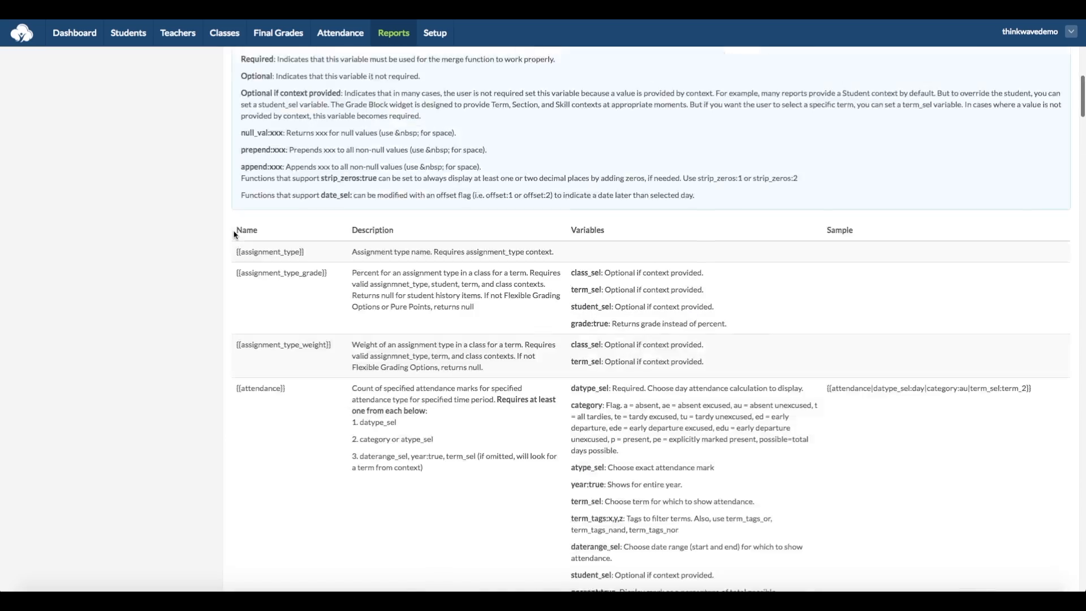
{"action": "scroll", "coordinate": [234, 236], "scroll_direction": "up", "scroll_amount": 2}
{"action": "left_click", "coordinate": [293, 304]}
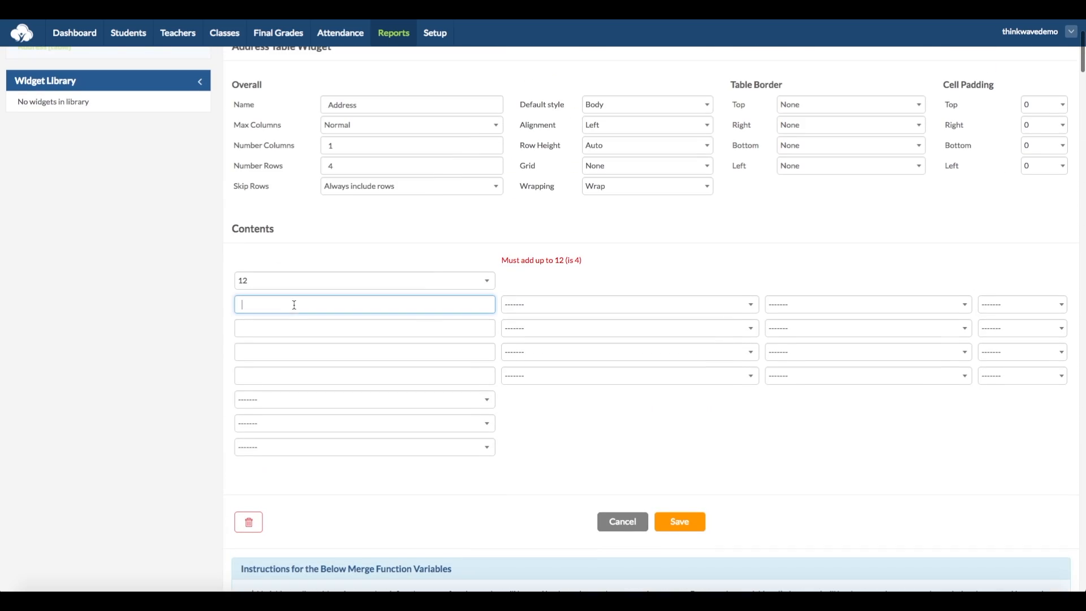
{"action": "key", "text": "ctrl+v"}
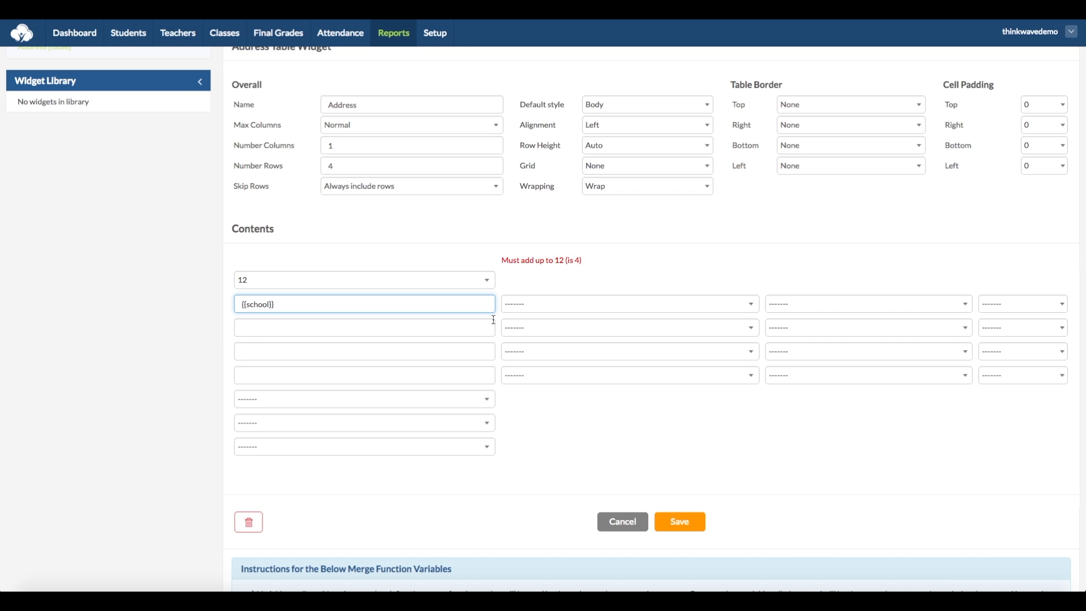
Step: Look through the text style, shading and alignment options available for the {{school}} row
{"action": "left_click", "coordinate": [534, 315]}
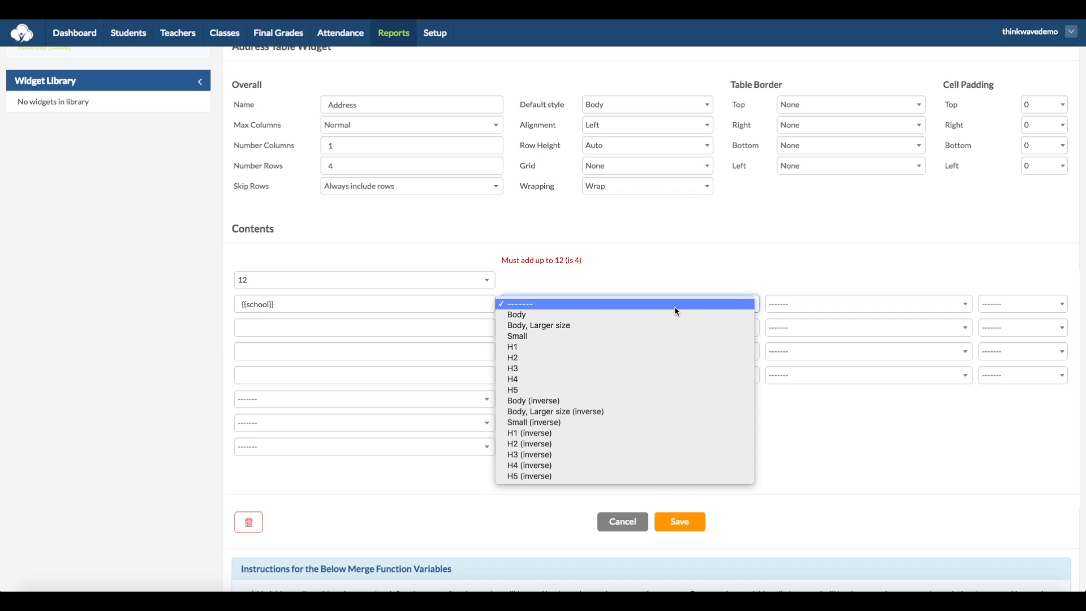
{"action": "left_click", "coordinate": [794, 305]}
{"action": "left_click", "coordinate": [836, 307]}
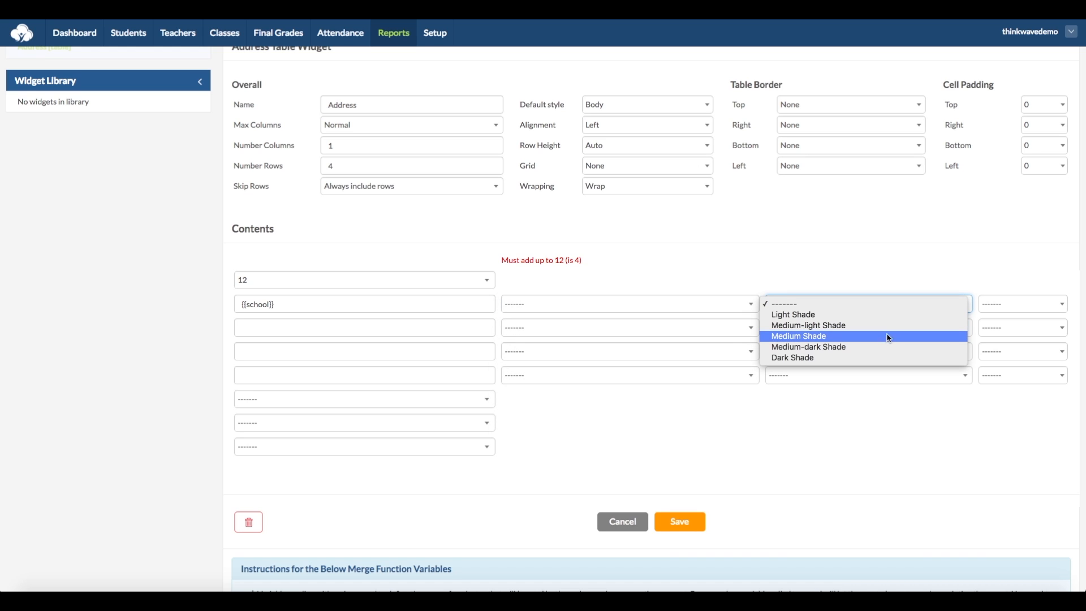
{"action": "left_click", "coordinate": [897, 291]}
{"action": "left_click", "coordinate": [1010, 307]}
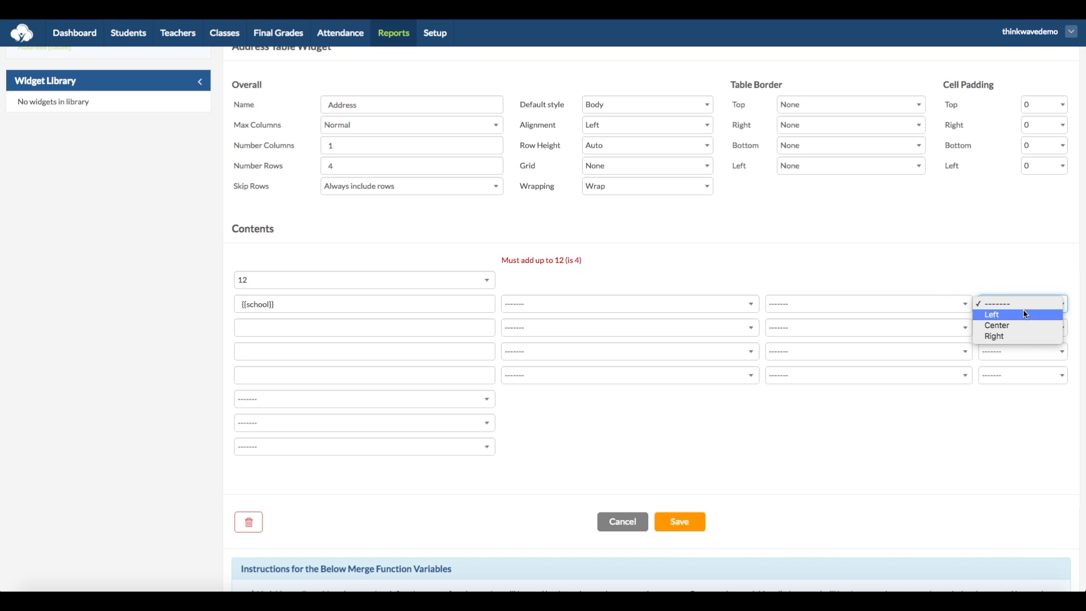
{"action": "left_click", "coordinate": [948, 293]}
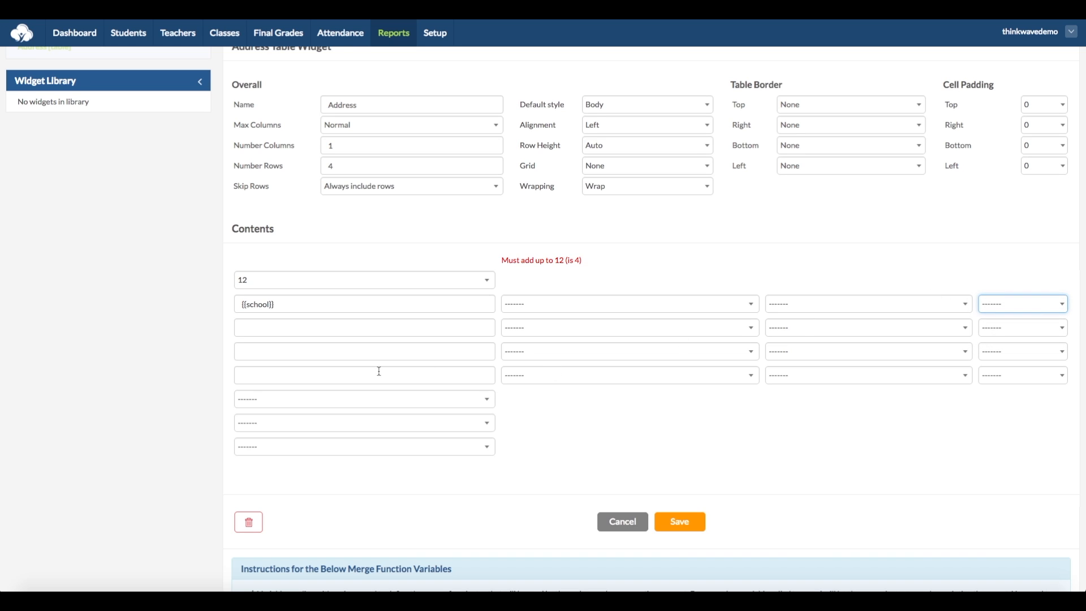
Step: Fill rows two to four with {{school_address}}, {{student_address_2}} and "{{school_city}}, {{school_state}} {{school_postal_code}}", and save the Address widget
{"action": "left_click", "coordinate": [305, 307]}
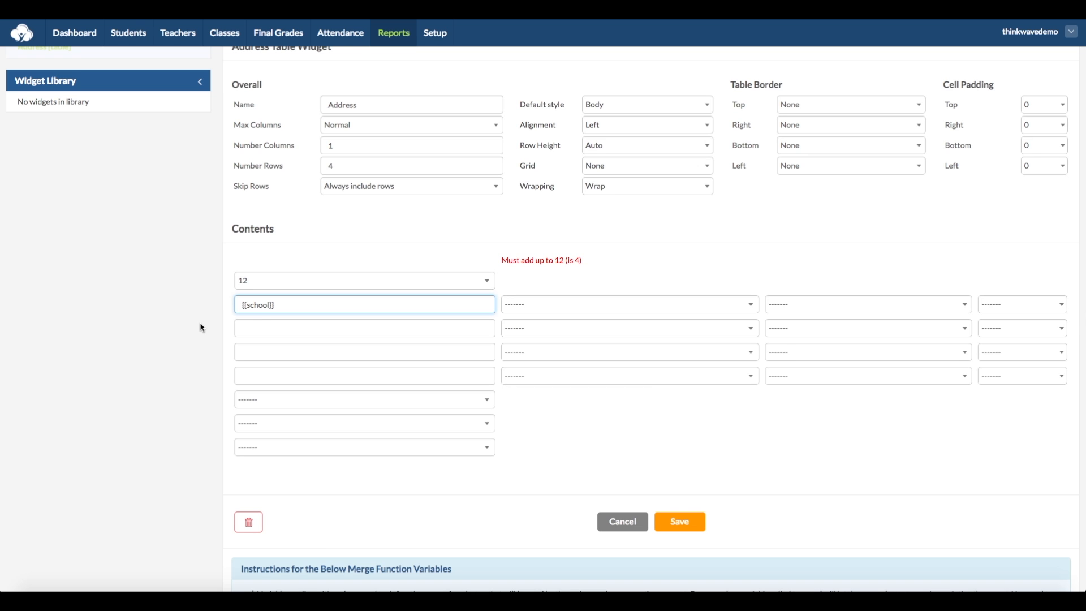
{"action": "scroll", "coordinate": [202, 328], "scroll_direction": "down", "scroll_amount": 15}
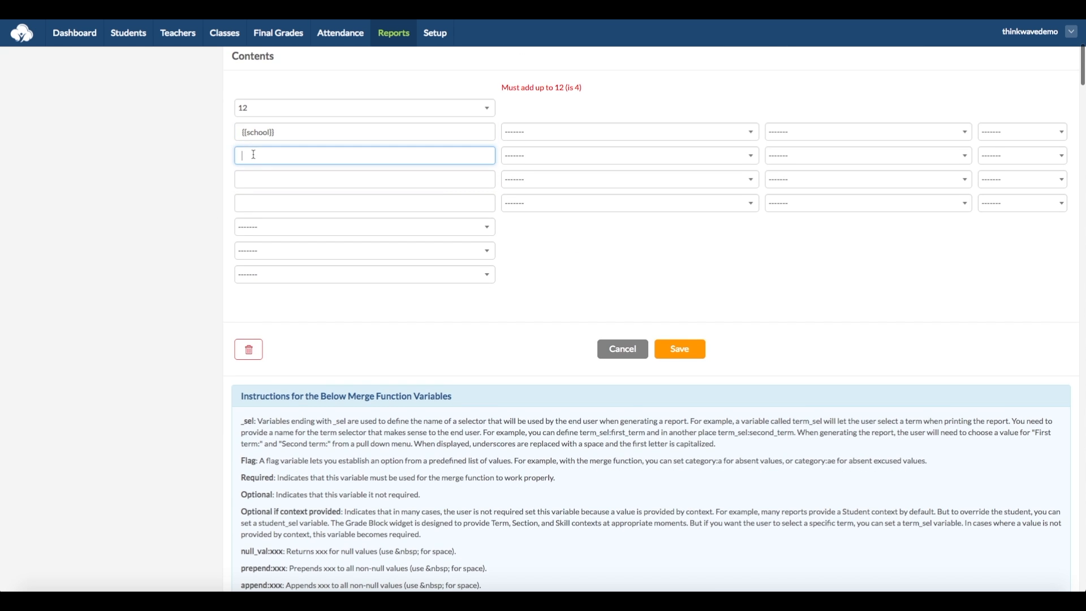
{"action": "scroll", "coordinate": [197, 197], "scroll_direction": "down", "scroll_amount": 20}
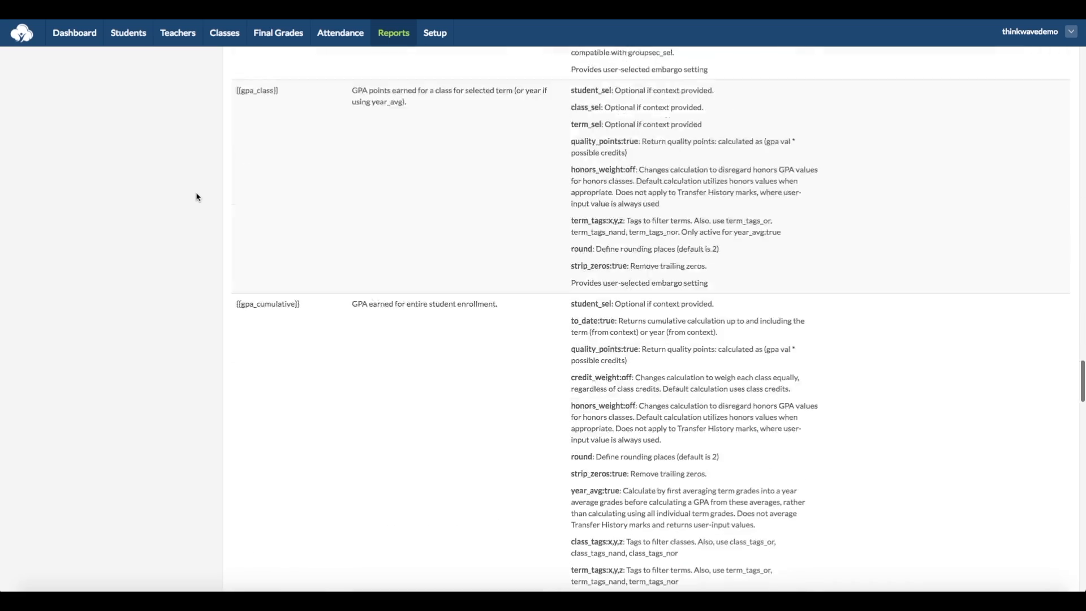
{"action": "scroll", "coordinate": [179, 261], "scroll_direction": "down", "scroll_amount": 3}
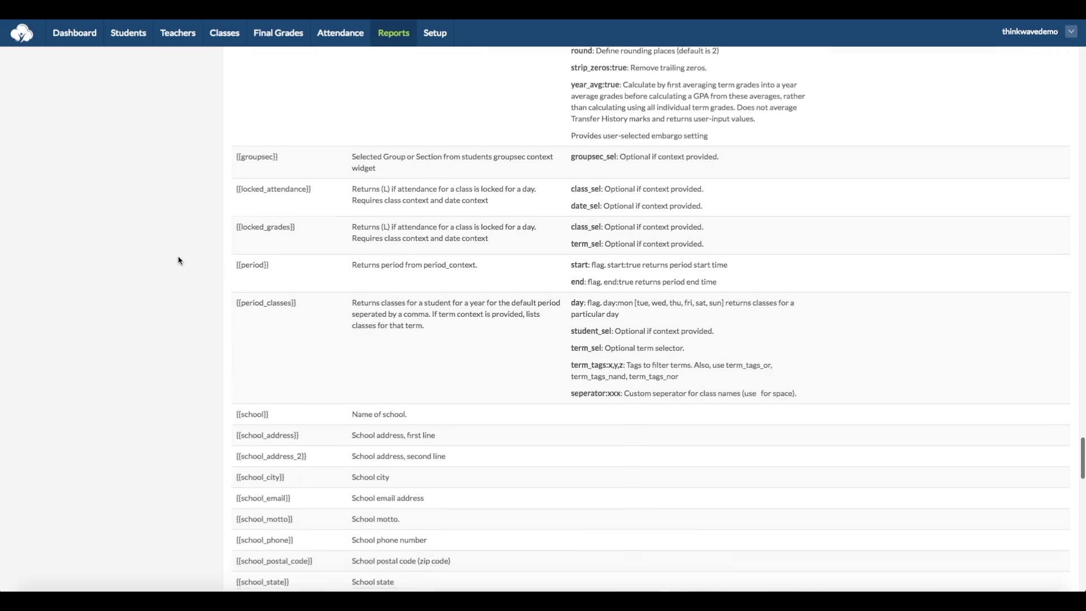
{"action": "left_click_drag", "start_coordinate": [303, 436], "coordinate": [232, 438]}
{"action": "key", "text": "ctrl+c"}
{"action": "scroll", "coordinate": [239, 418], "scroll_direction": "up", "scroll_amount": 1}
{"action": "scroll", "coordinate": [238, 418], "scroll_direction": "up", "scroll_amount": 20}
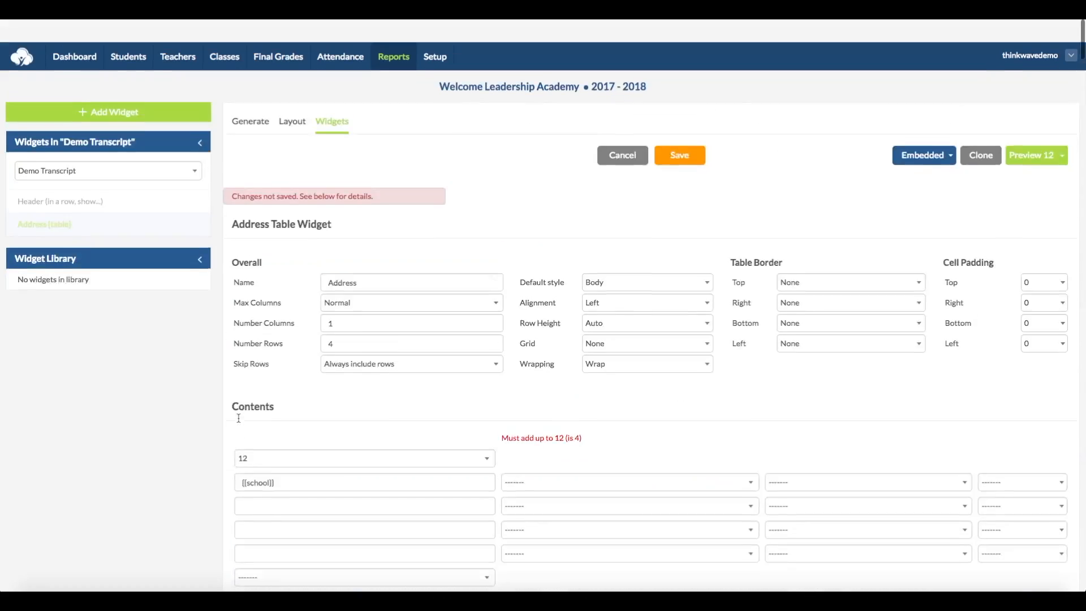
{"action": "left_click", "coordinate": [285, 476]}
{"action": "key", "text": "ctrl+v"}
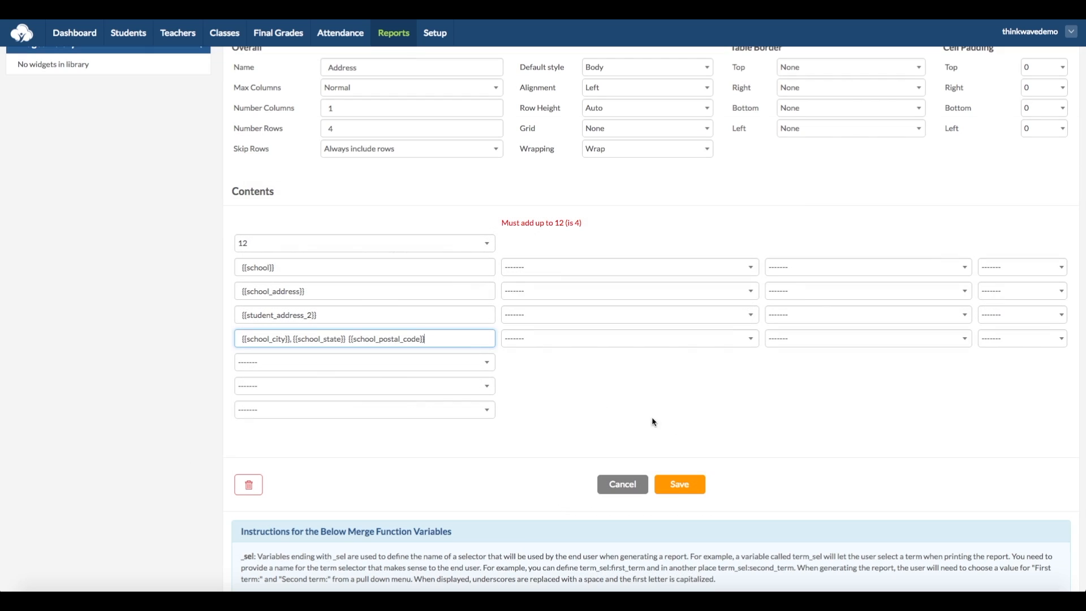
{"action": "left_click", "coordinate": [685, 484]}
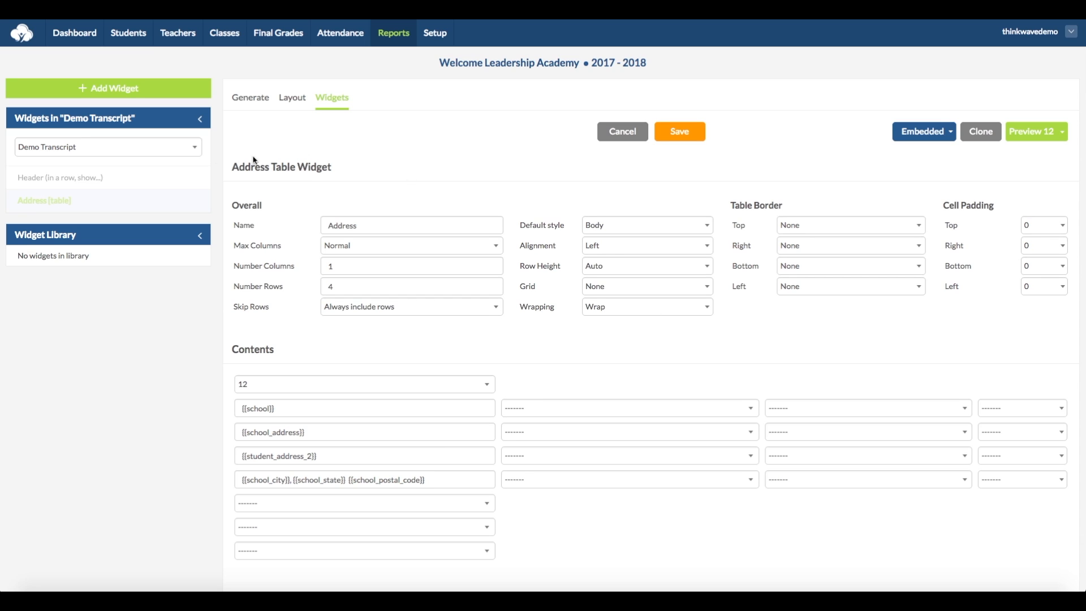
Step: Assign the Address [table] widget to the second slot of the Header row
{"action": "left_click", "coordinate": [67, 178]}
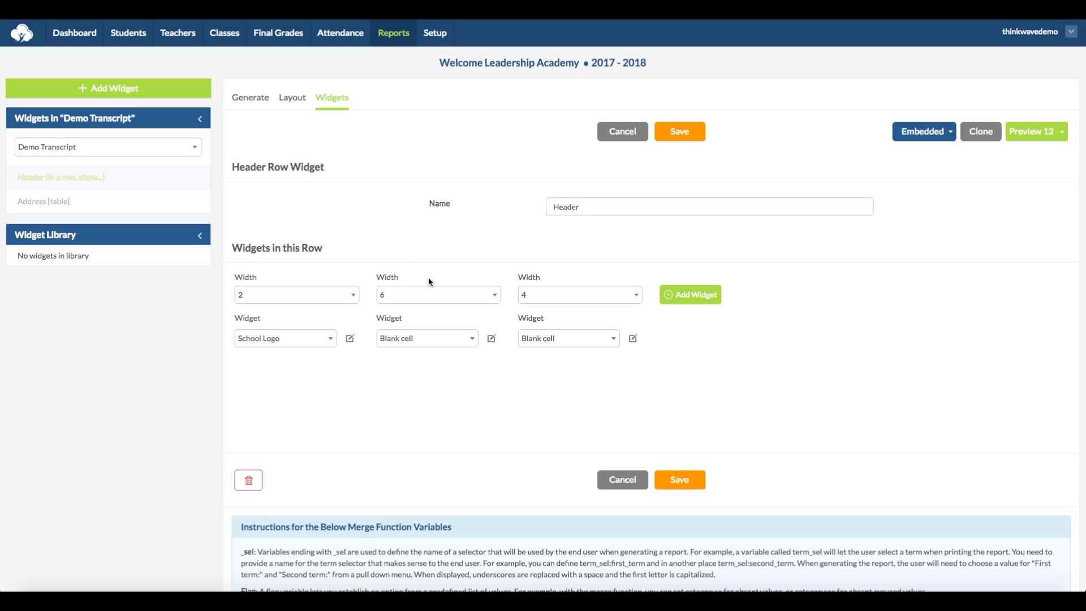
{"action": "left_click", "coordinate": [448, 338]}
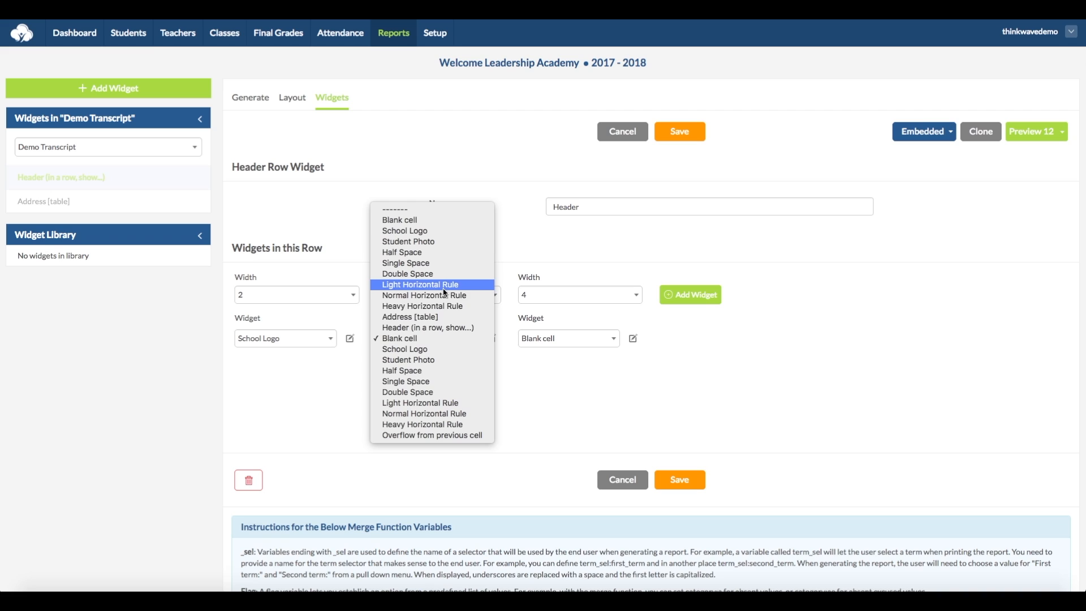
{"action": "left_click", "coordinate": [443, 316]}
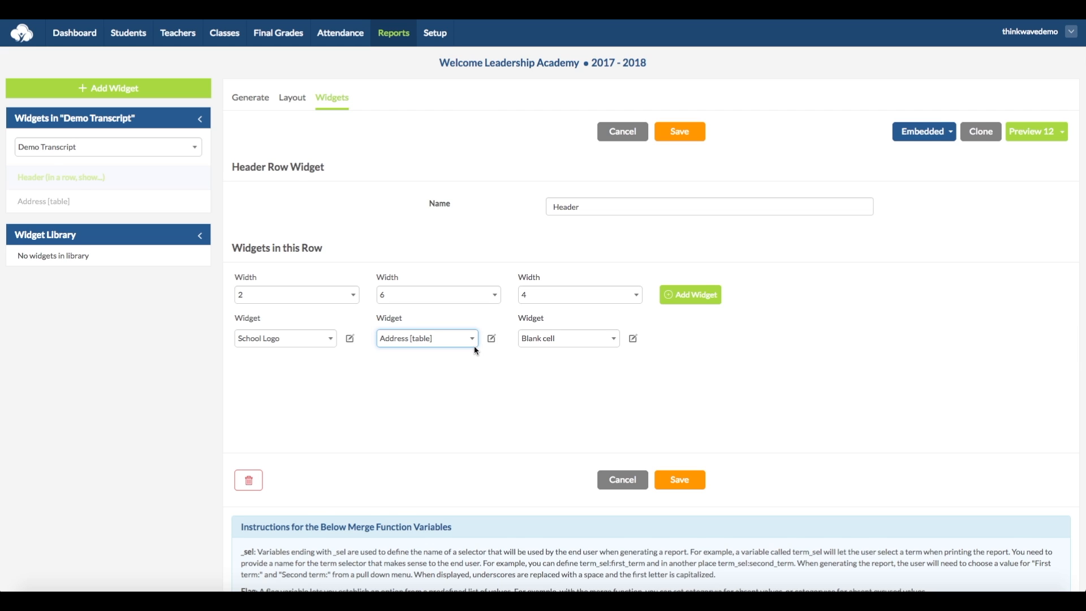
Step: Place the Header row widget in the first cell of the Demo Transcript layout and save the report
{"action": "left_click", "coordinate": [290, 106]}
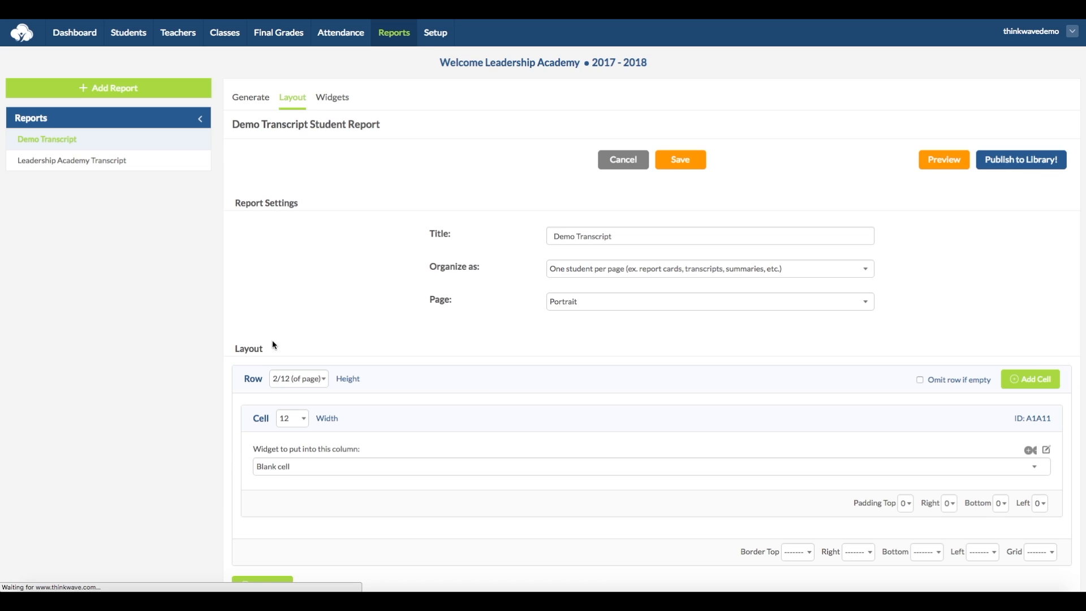
{"action": "scroll", "coordinate": [485, 388], "scroll_direction": "down", "scroll_amount": 1}
{"action": "left_click", "coordinate": [418, 397]}
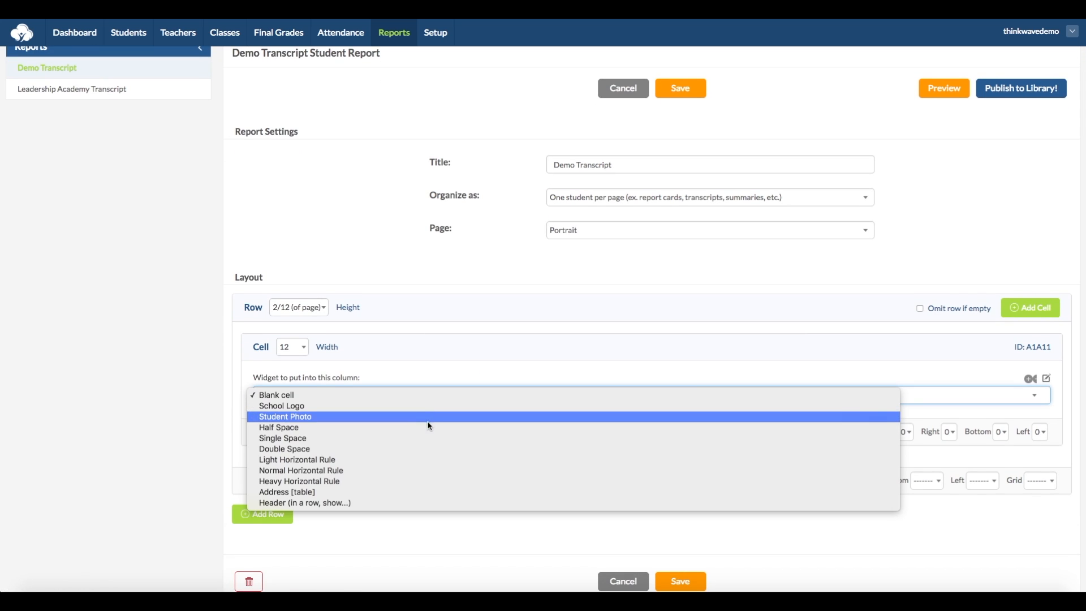
{"action": "left_click", "coordinate": [431, 503]}
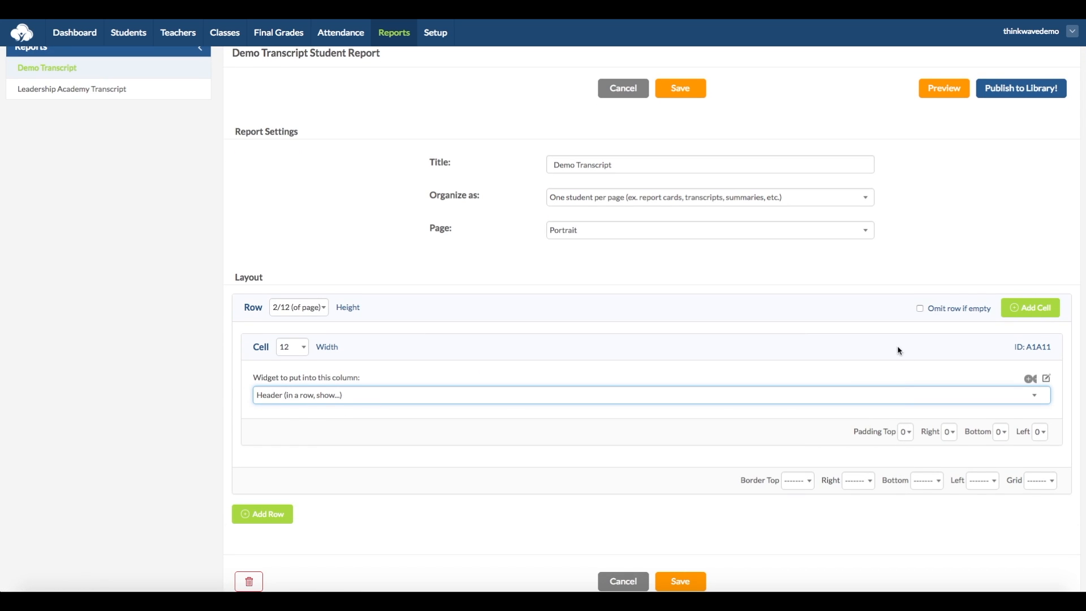
{"action": "left_click", "coordinate": [680, 92]}
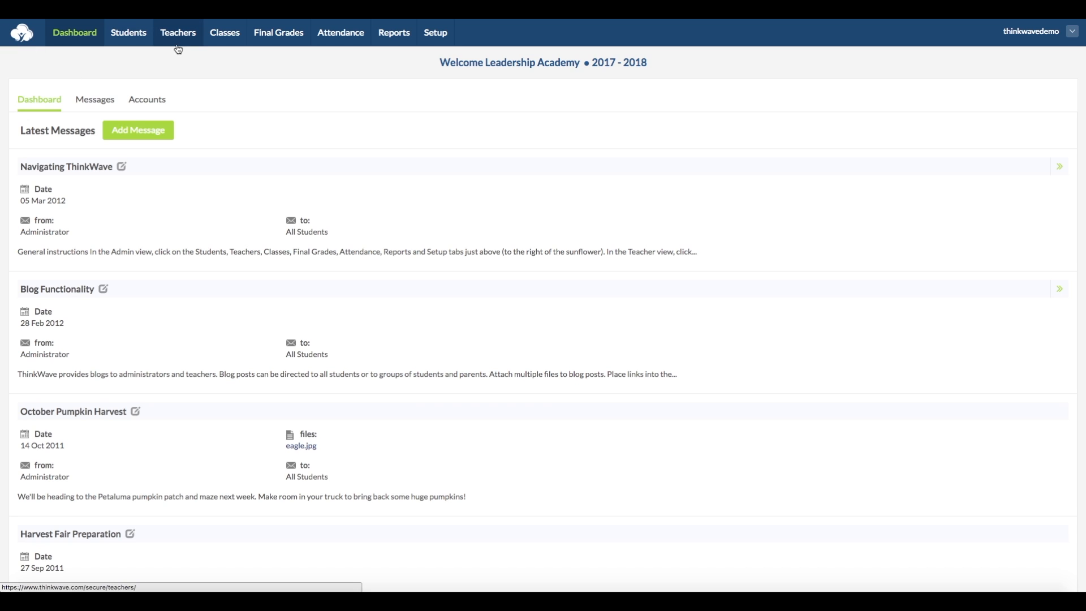
Step: Generate the Demo Transcript custom report for the first listed student to check the header
{"action": "left_click", "coordinate": [400, 39]}
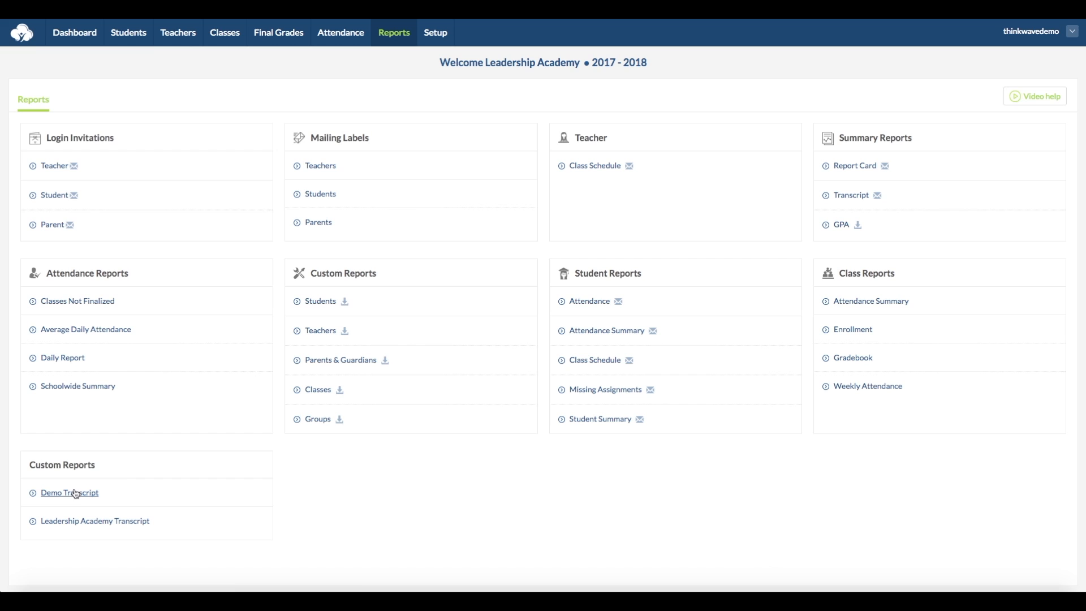
{"action": "left_click", "coordinate": [75, 494]}
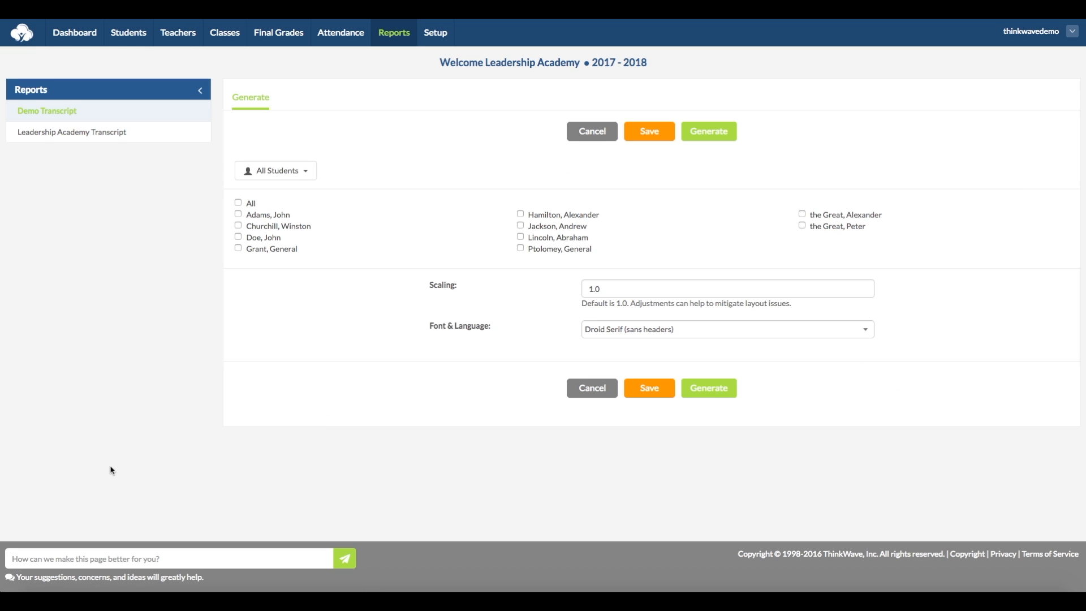
{"action": "left_click", "coordinate": [238, 214]}
{"action": "left_click", "coordinate": [708, 136]}
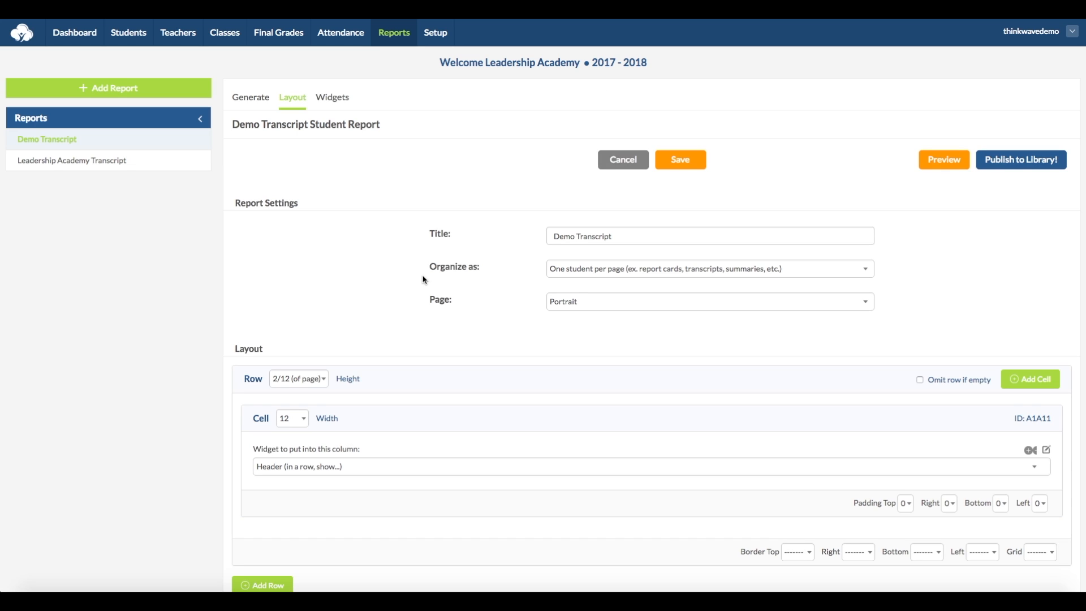
Step: Open the Address table nested in the Header widget, set the {{school}} row's text style to H1, and save
{"action": "left_click", "coordinate": [333, 103]}
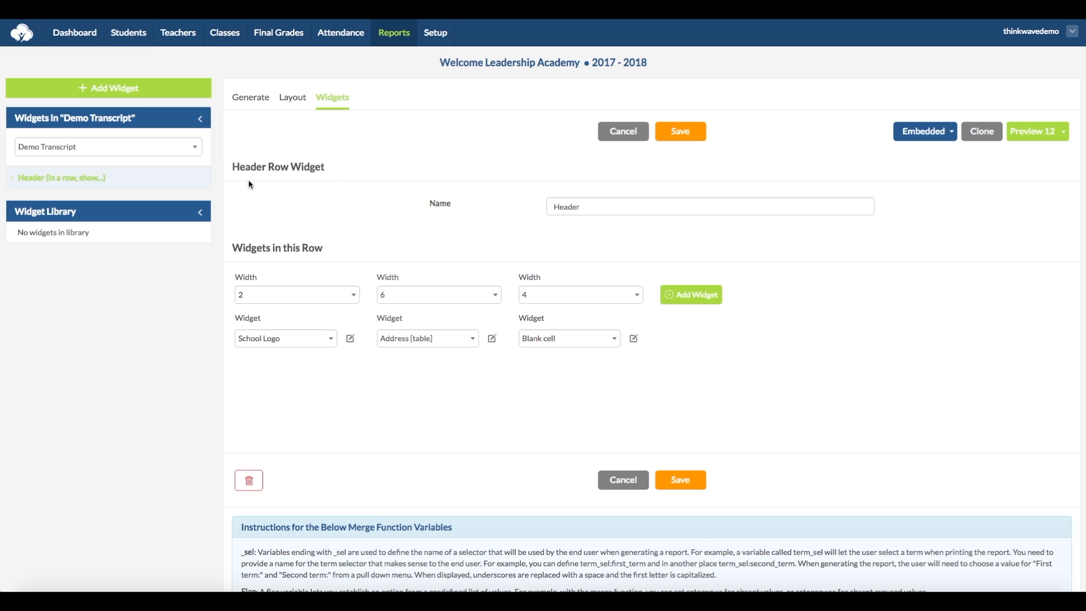
{"action": "left_click", "coordinate": [14, 181]}
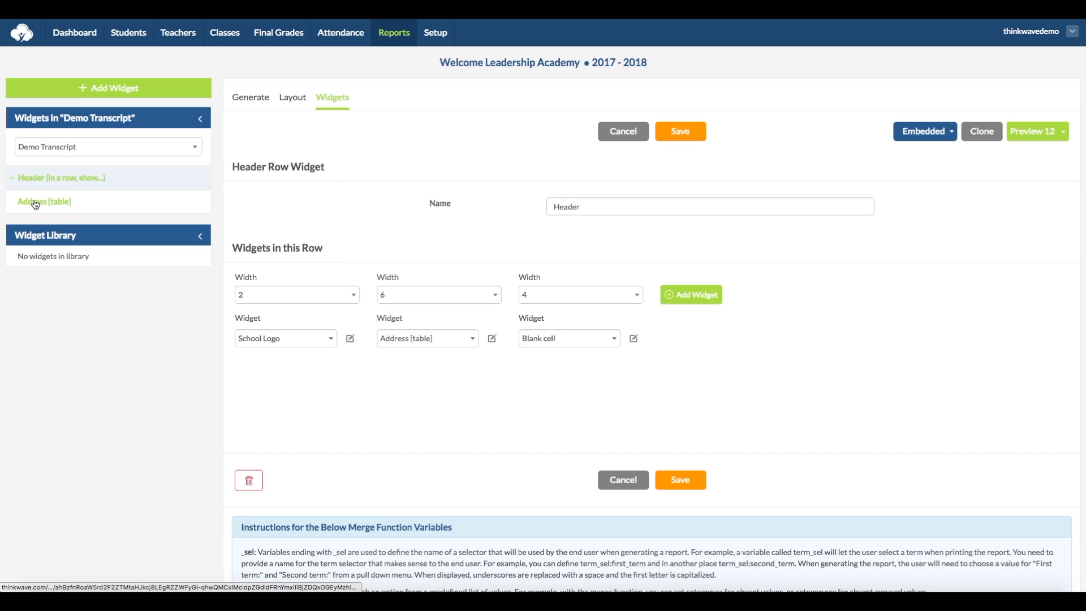
{"action": "left_click", "coordinate": [35, 205]}
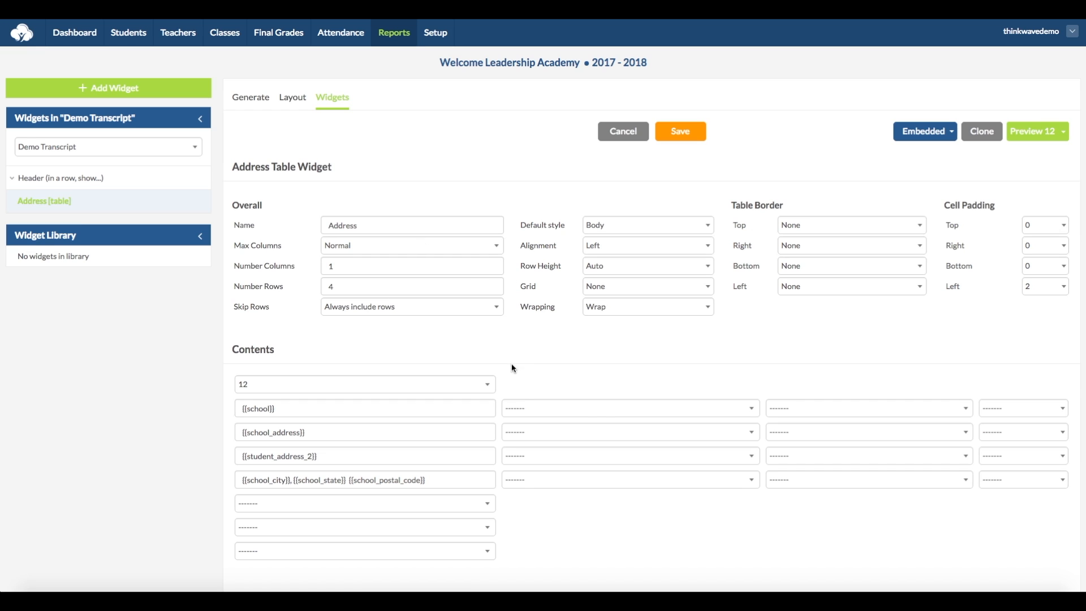
{"action": "left_click", "coordinate": [604, 415]}
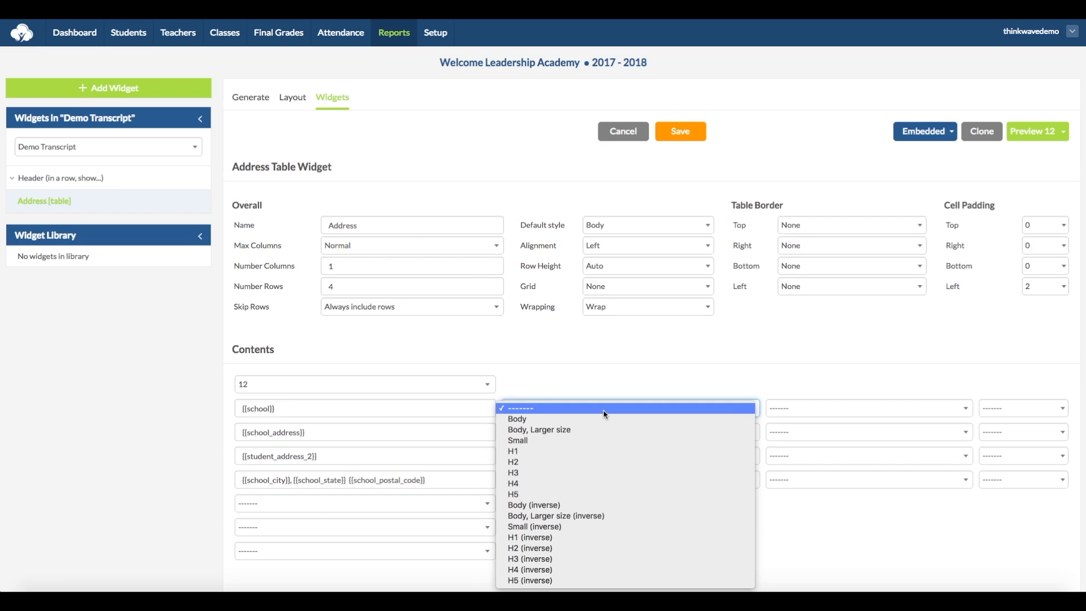
{"action": "left_click", "coordinate": [607, 452]}
{"action": "left_click", "coordinate": [702, 127]}
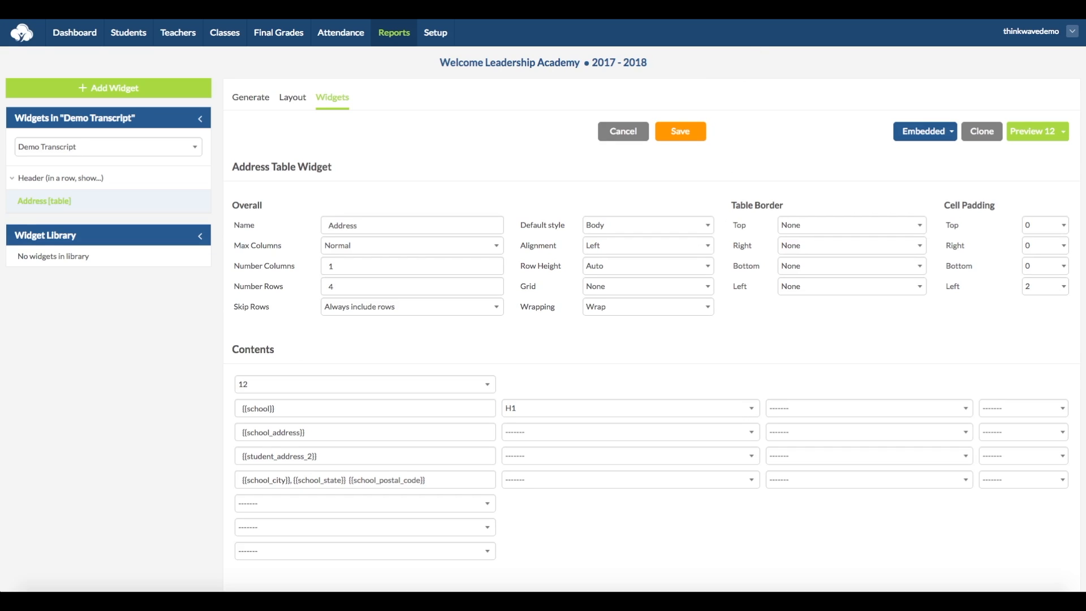
Step: Return to the generated report and regenerate it for the first listed student to check the school name styling
{"action": "key", "text": "ctrl+Tab"}
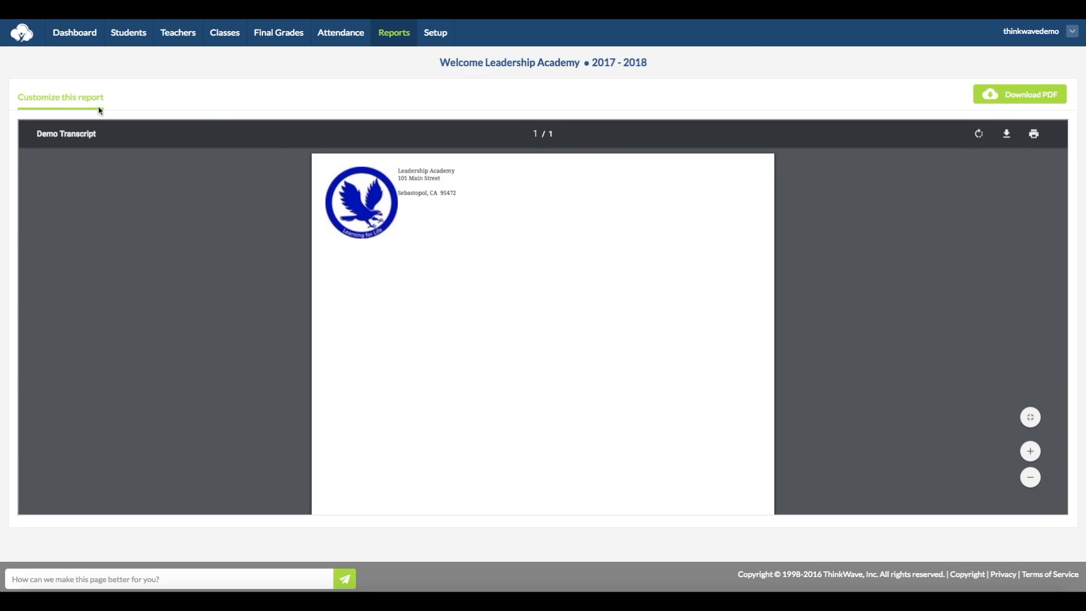
{"action": "left_click", "coordinate": [78, 102]}
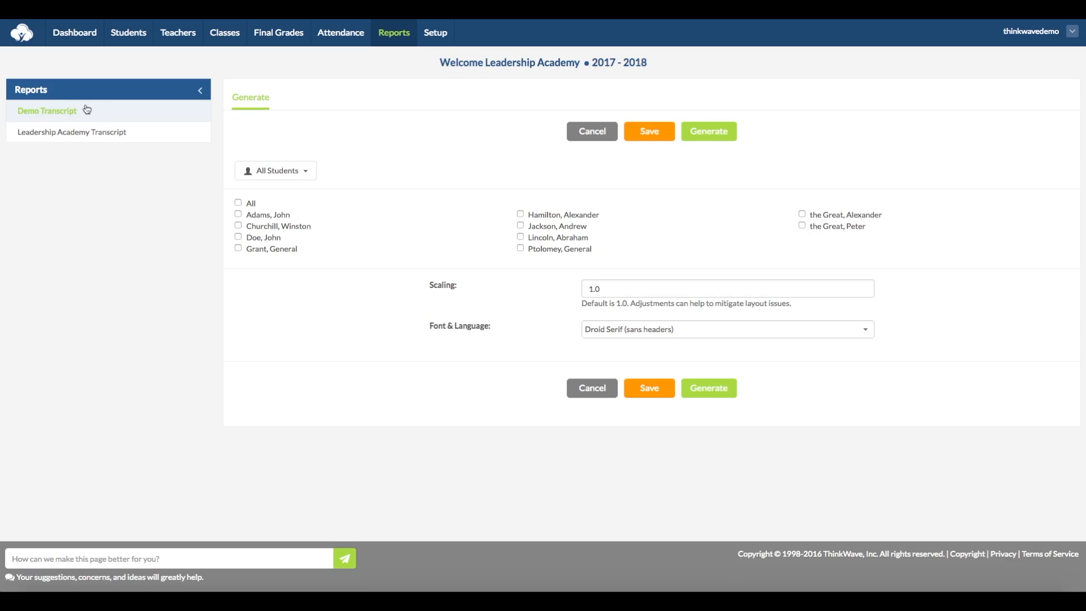
{"action": "left_click", "coordinate": [238, 214]}
{"action": "left_click", "coordinate": [708, 132]}
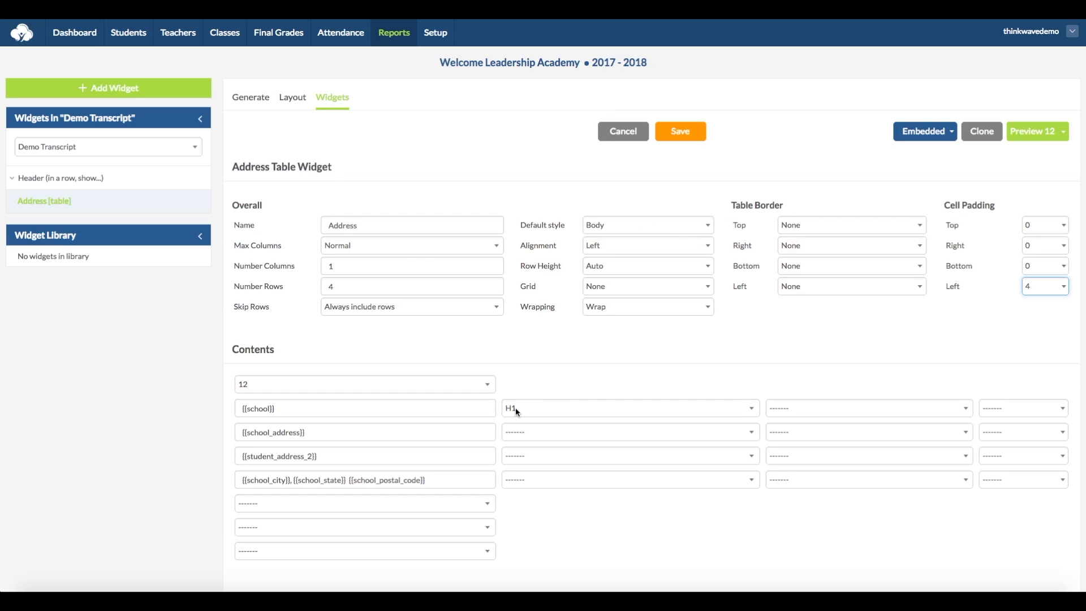
Step: Set the {{school}} row's text style to H2 and clear {{student_address_2}} from the third row of the Address table
{"action": "left_click", "coordinate": [514, 407]}
{"action": "left_click", "coordinate": [531, 417]}
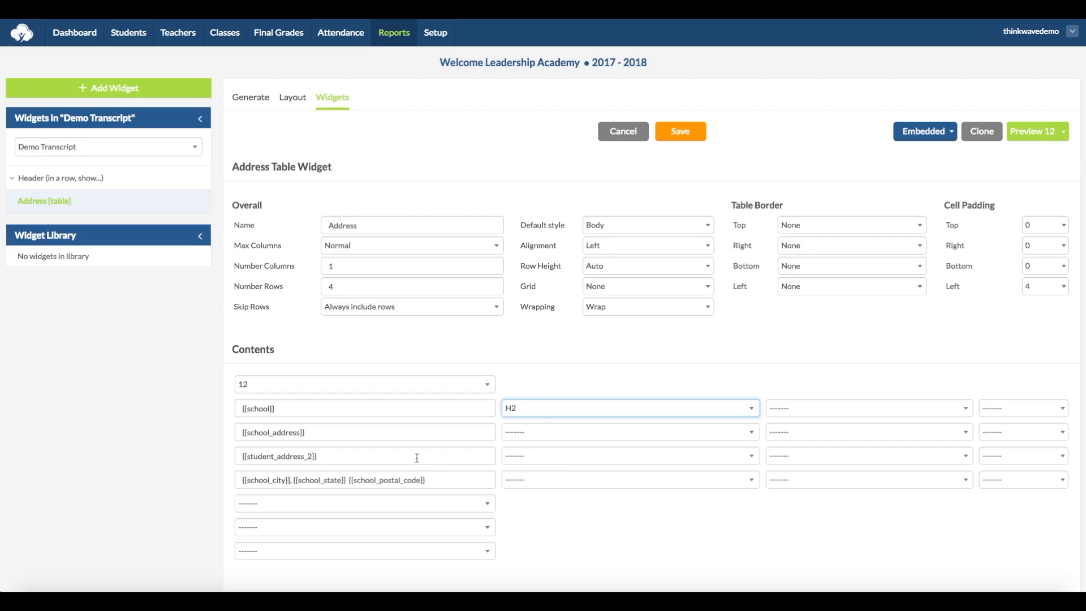
{"action": "left_click_drag", "start_coordinate": [417, 457], "coordinate": [165, 452]}
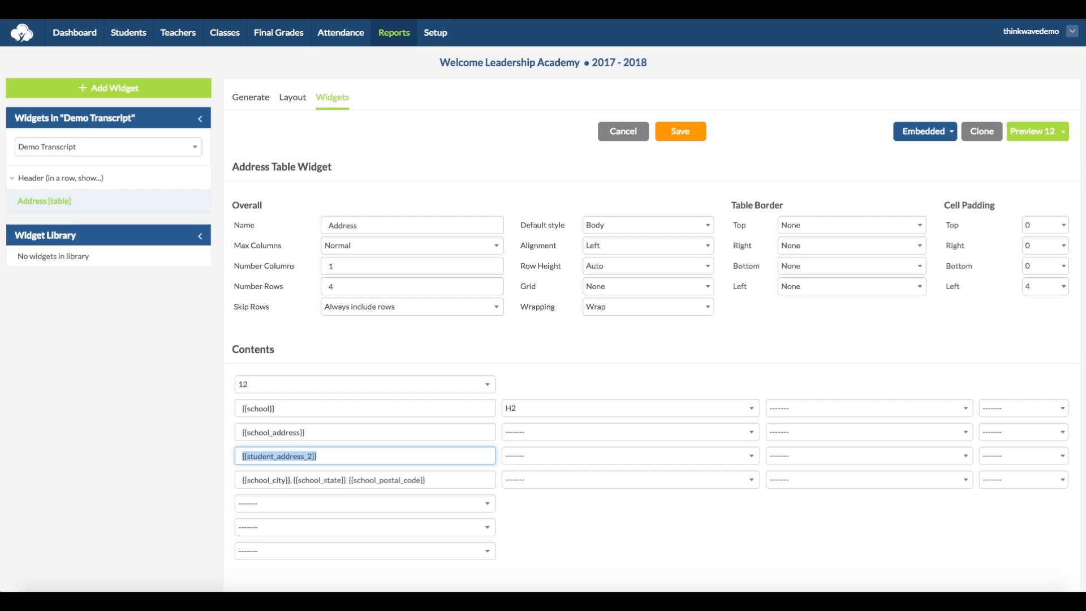
{"action": "key", "text": "BackSpace"}
{"action": "left_click", "coordinate": [497, 308]}
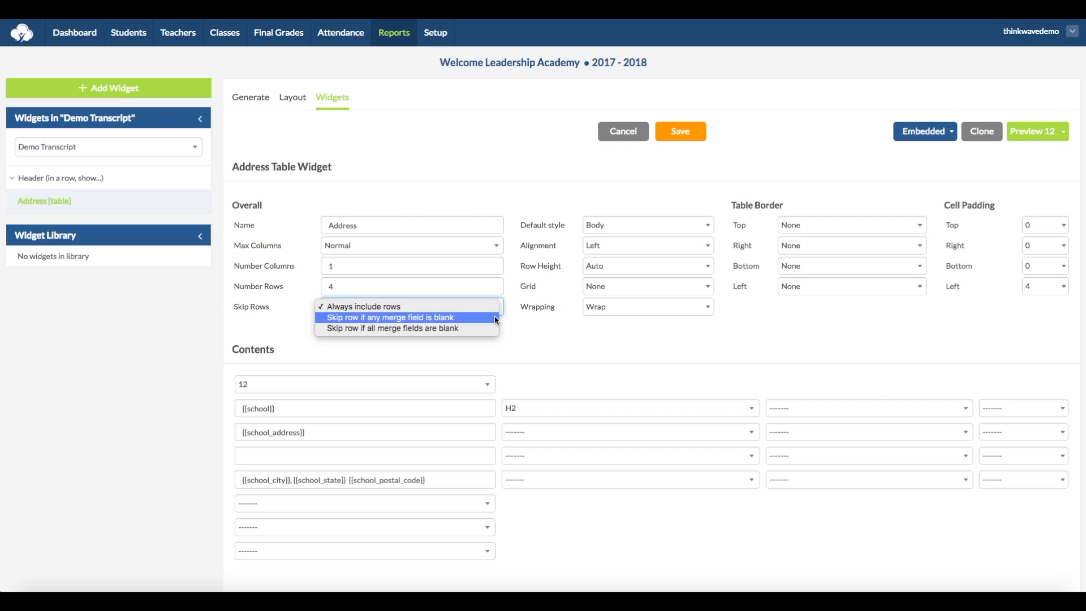
{"action": "left_click", "coordinate": [372, 470]}
Step: Move "{{school_city}}, {{school_state}} {{school_postal_code}}" from the fourth row to the empty third row
{"action": "left_click_drag", "start_coordinate": [431, 482], "coordinate": [172, 478]}
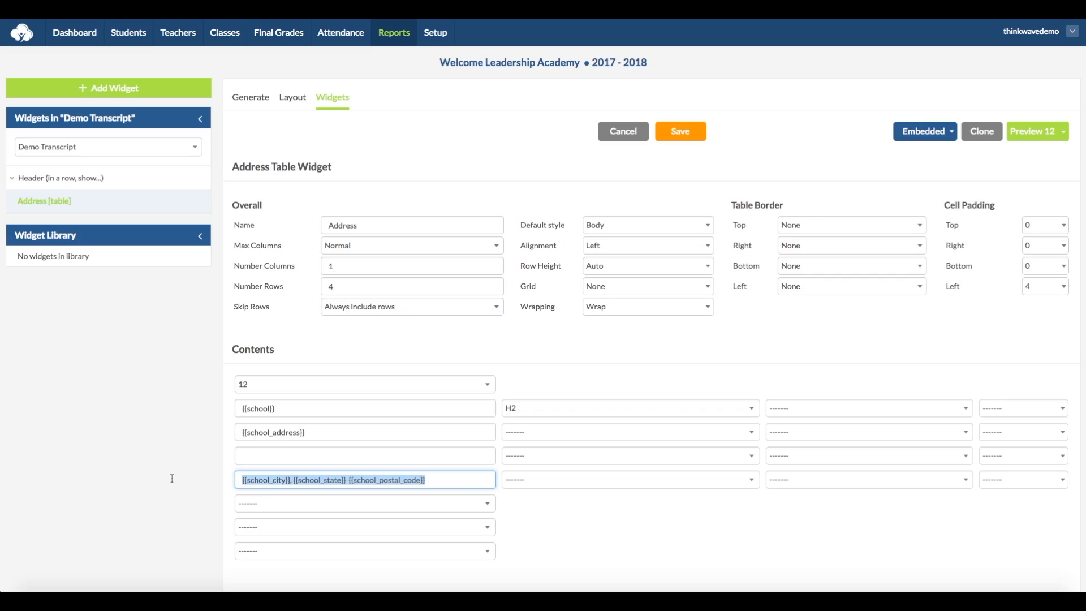
{"action": "key", "text": "ctrl+x"}
{"action": "left_click", "coordinate": [323, 456]}
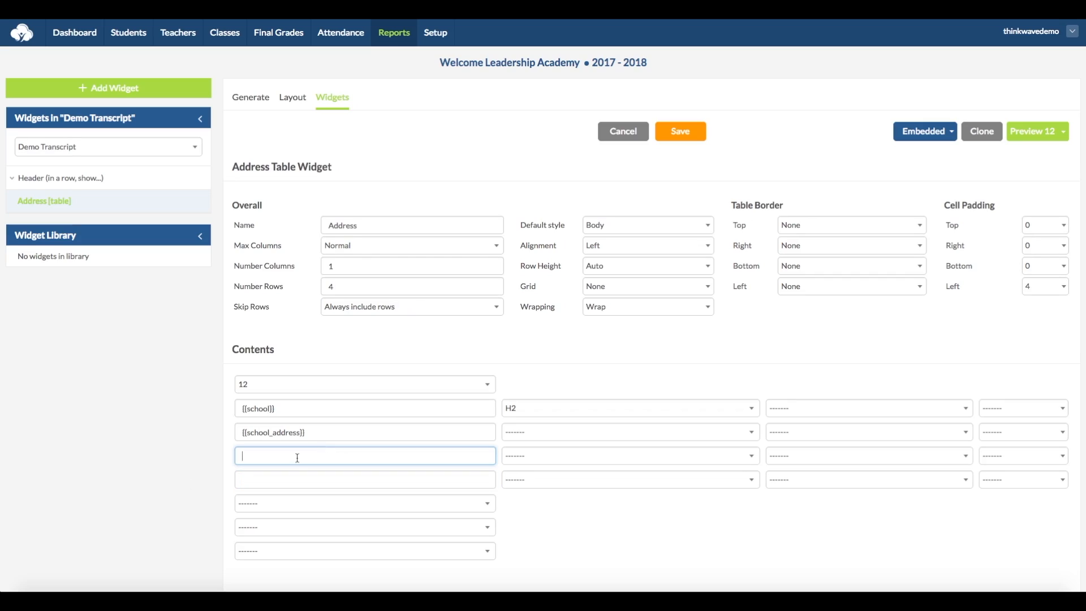
{"action": "key", "text": "ctrl+v"}
Step: Copy {{school_phone}} from the merge variable reference into the fourth row of the Address table and save the widget
{"action": "left_click", "coordinate": [178, 463]}
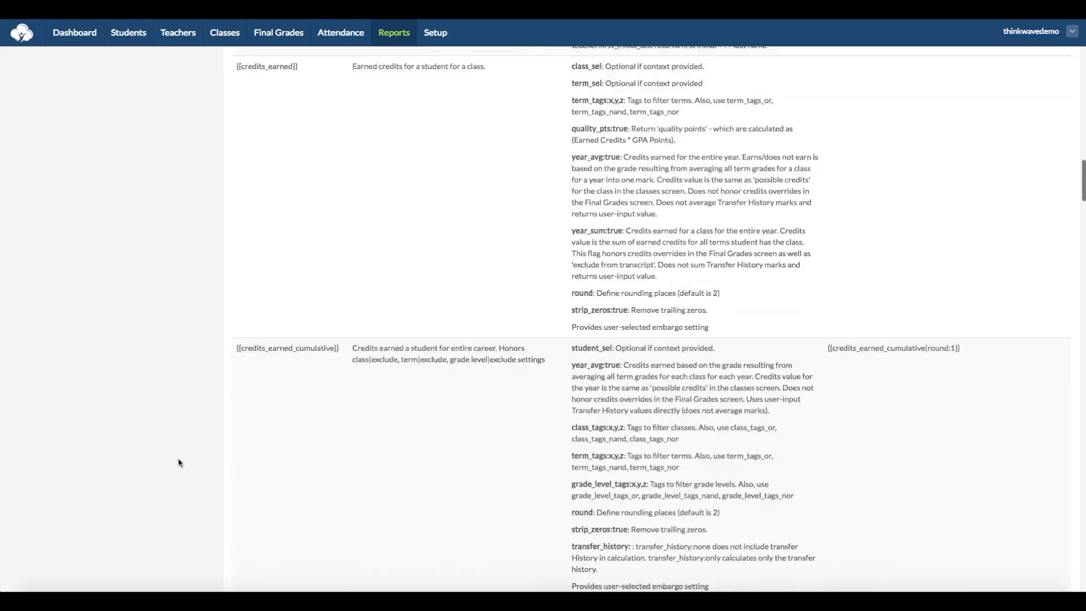
{"action": "scroll", "coordinate": [203, 453], "scroll_direction": "down", "scroll_amount": 10}
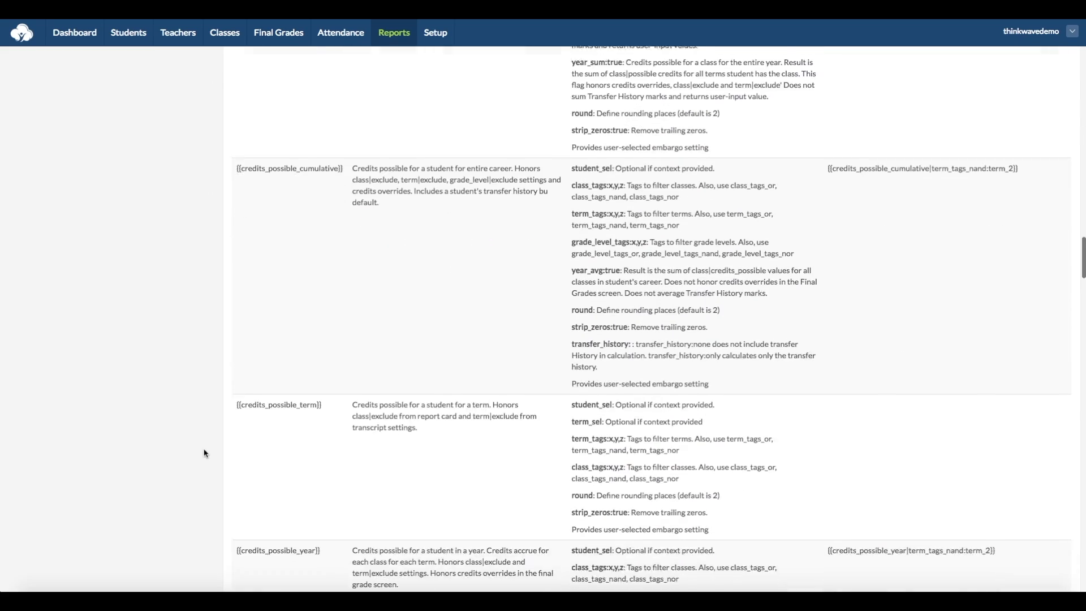
{"action": "scroll", "coordinate": [204, 452], "scroll_direction": "down", "scroll_amount": 10}
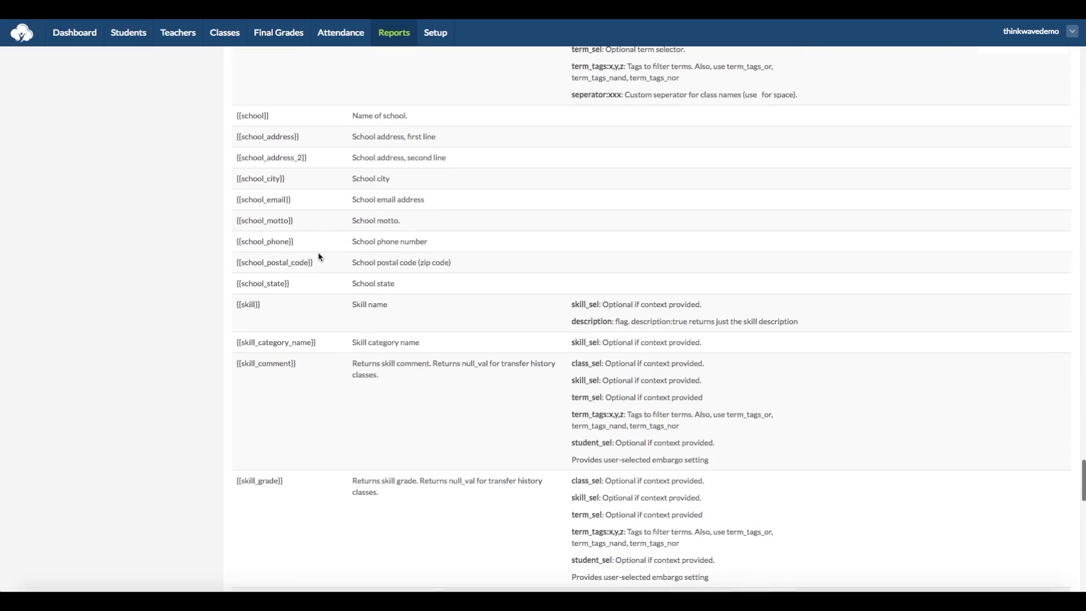
{"action": "triple_click", "coordinate": [237, 247]}
{"action": "scroll", "coordinate": [237, 248], "scroll_direction": "up", "scroll_amount": 20}
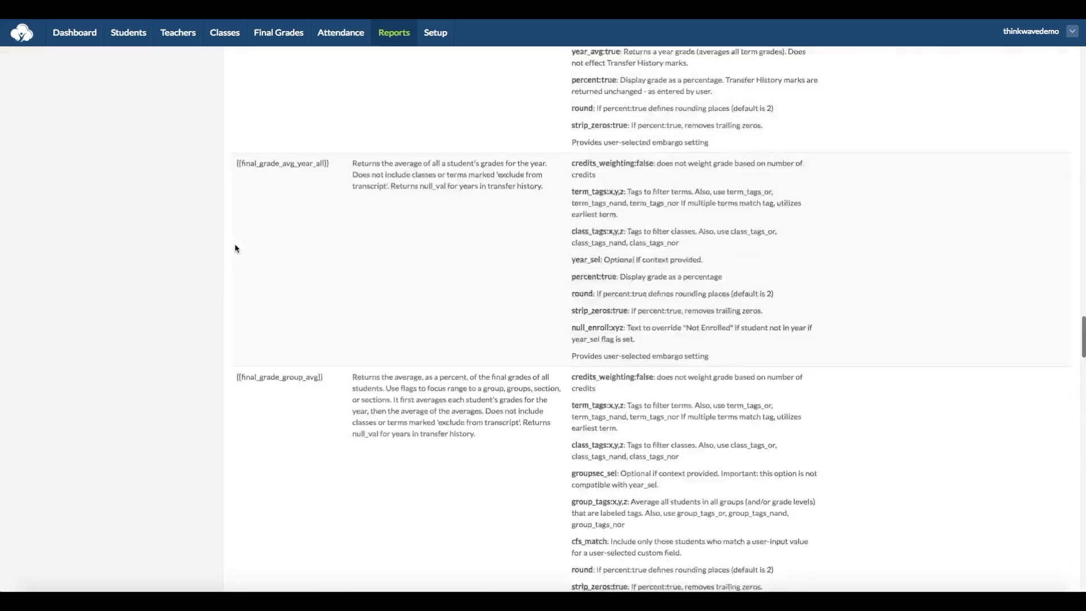
{"action": "scroll", "coordinate": [236, 248], "scroll_direction": "up", "scroll_amount": 1}
{"action": "left_click", "coordinate": [279, 281]}
{"action": "key", "text": "ctrl+v"}
{"action": "left_click", "coordinate": [687, 339]}
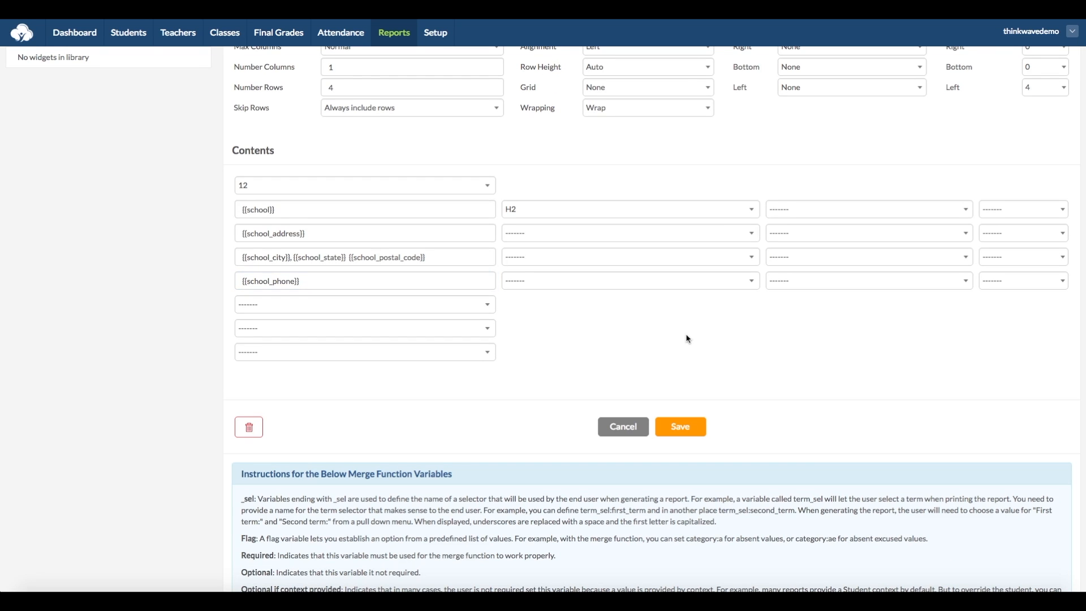
{"action": "scroll", "coordinate": [900, 358], "scroll_direction": "up", "scroll_amount": 4}
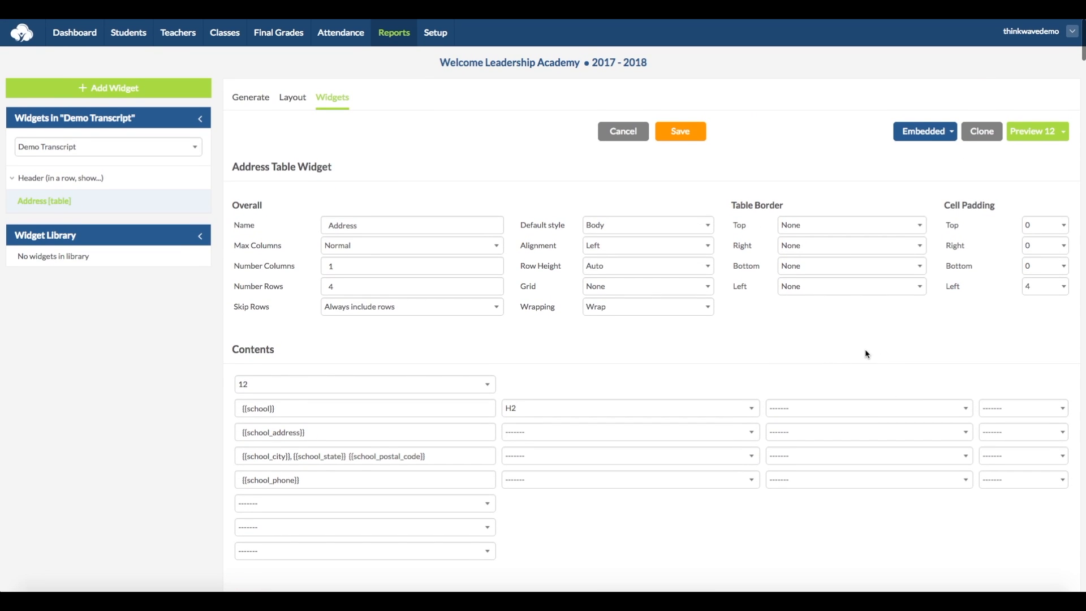
{"action": "left_click", "coordinate": [688, 136]}
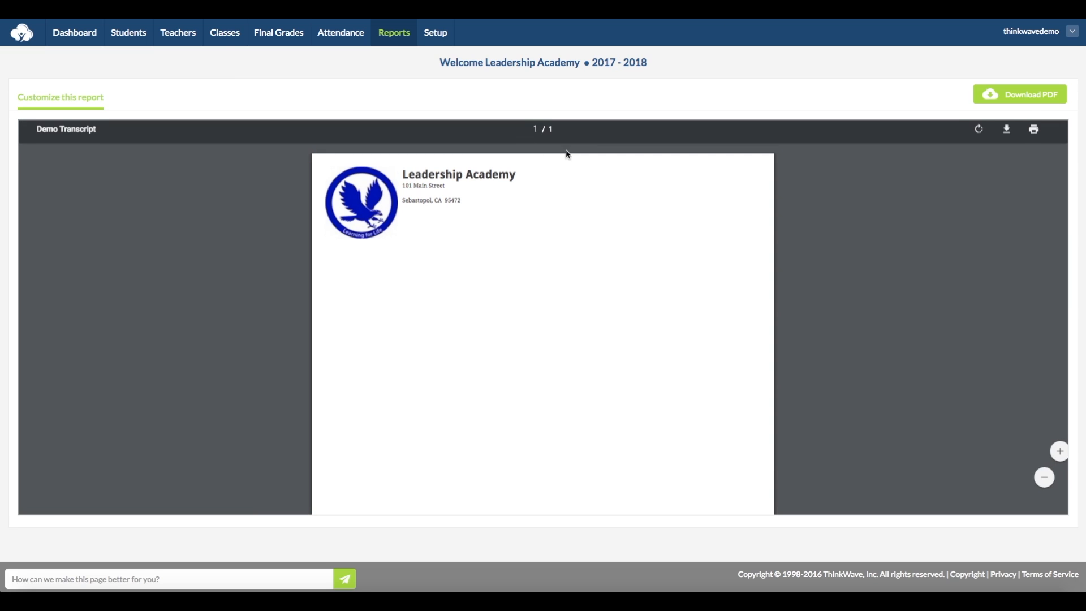
Step: Regenerate the report for the first listed student to check the revised address rows
{"action": "left_click", "coordinate": [75, 104]}
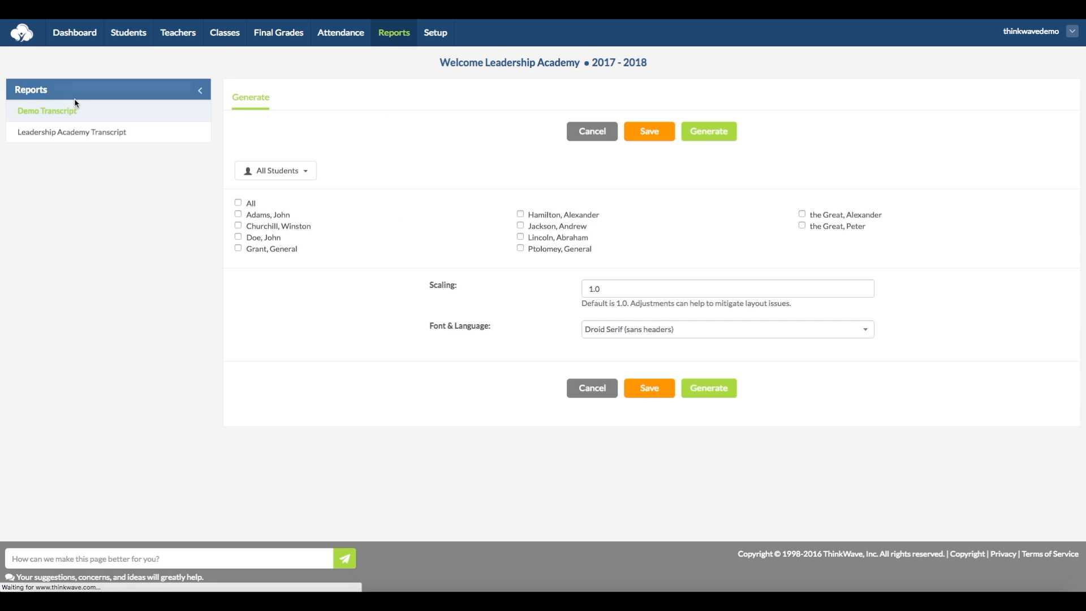
{"action": "left_click", "coordinate": [241, 217]}
{"action": "left_click", "coordinate": [708, 131]}
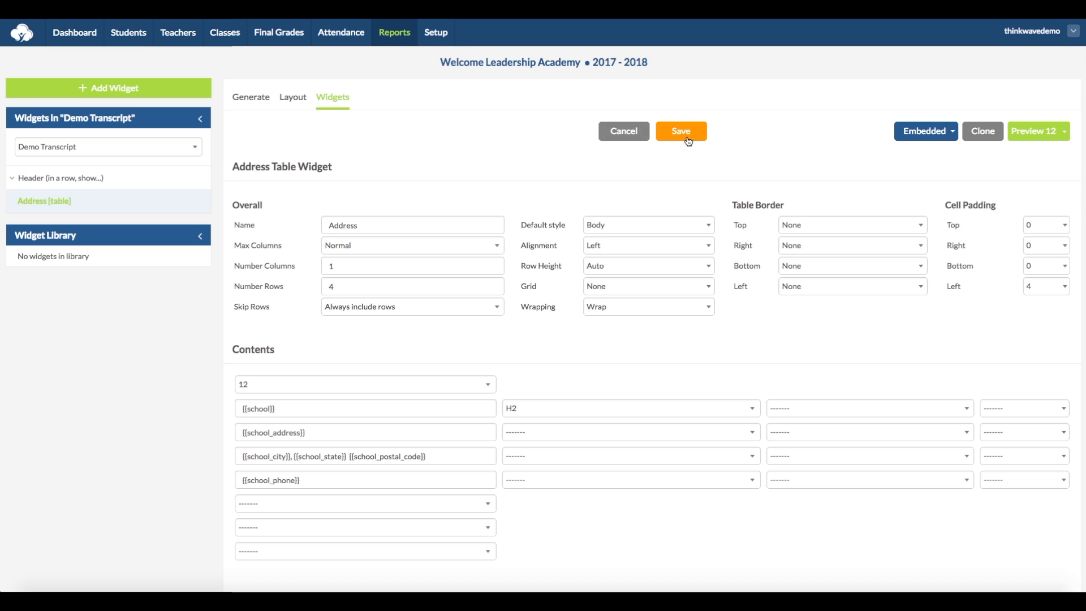
Step: Set the Address table's top cell padding to 2, save the widget, and reopen the Demo Transcript generation options
{"action": "left_click", "coordinate": [1049, 224]}
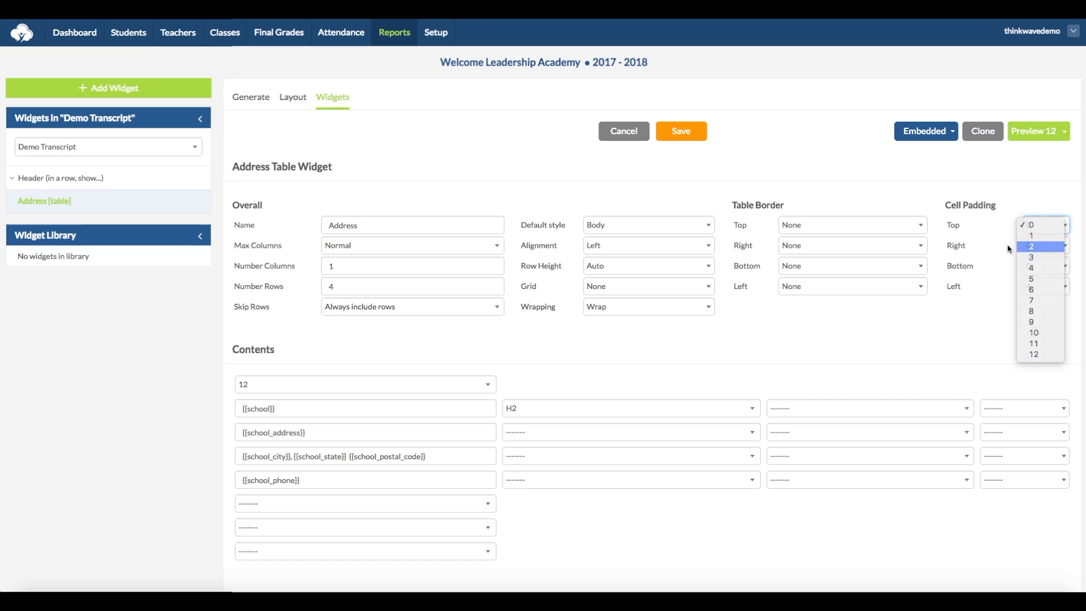
{"action": "left_click", "coordinate": [1048, 247]}
{"action": "left_click", "coordinate": [683, 134]}
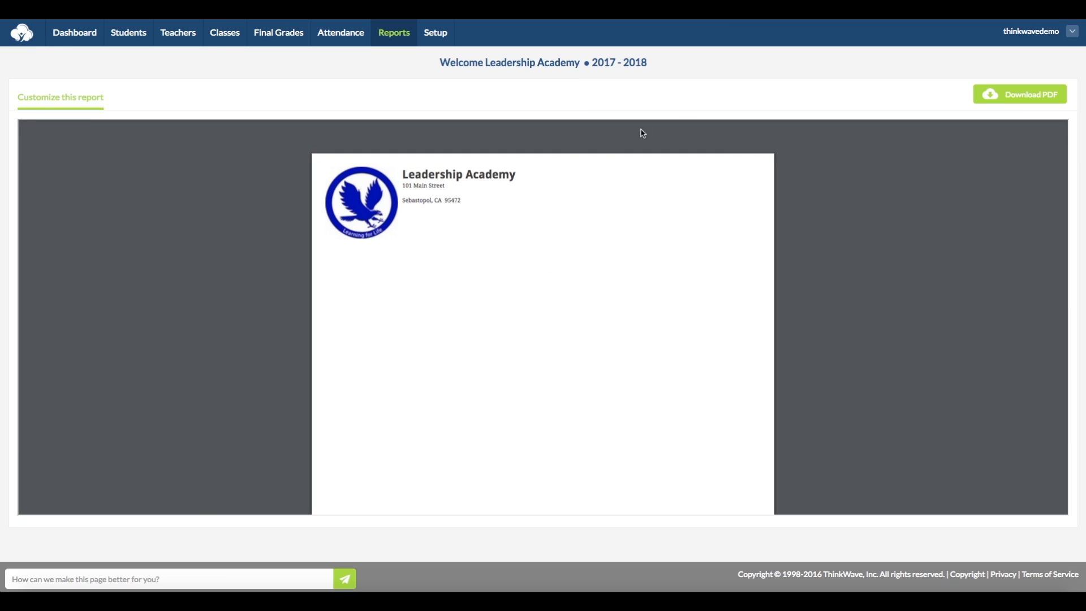
{"action": "left_click", "coordinate": [74, 103]}
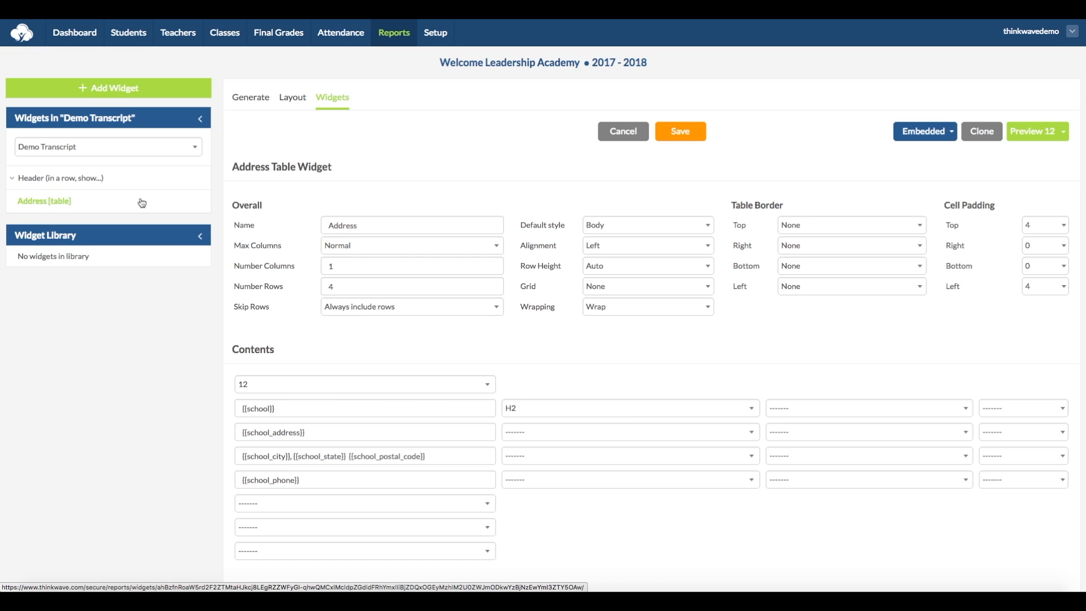
Step: Add a Table widget named "Transcript Date" to the Demo Transcript report and save it
{"action": "left_click", "coordinate": [102, 88]}
{"action": "left_click", "coordinate": [384, 196]}
{"action": "type", "text": "Transcript Date"}
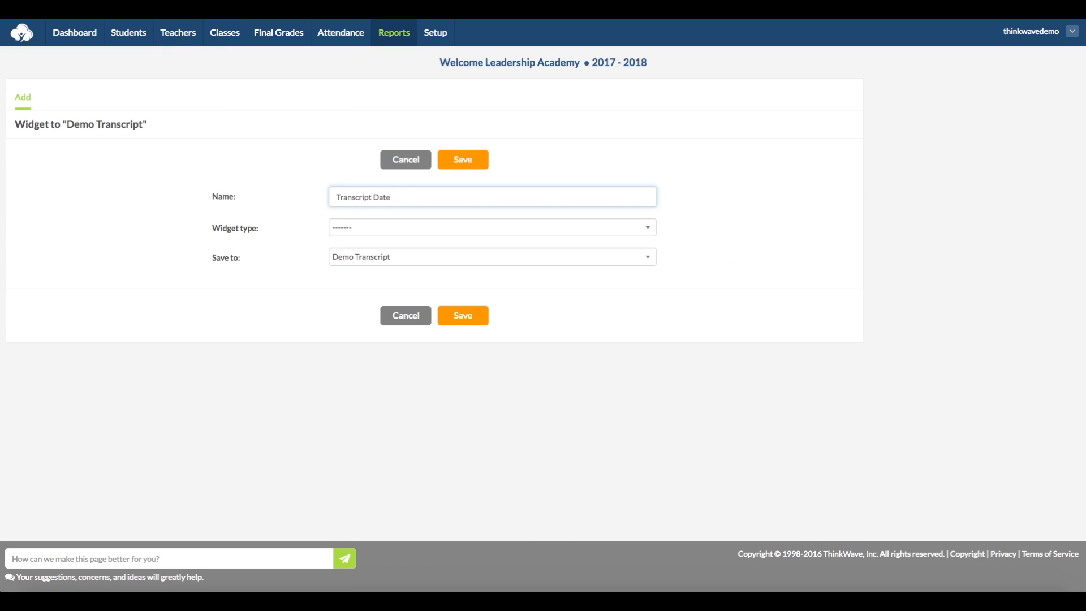
{"action": "left_click", "coordinate": [475, 228]}
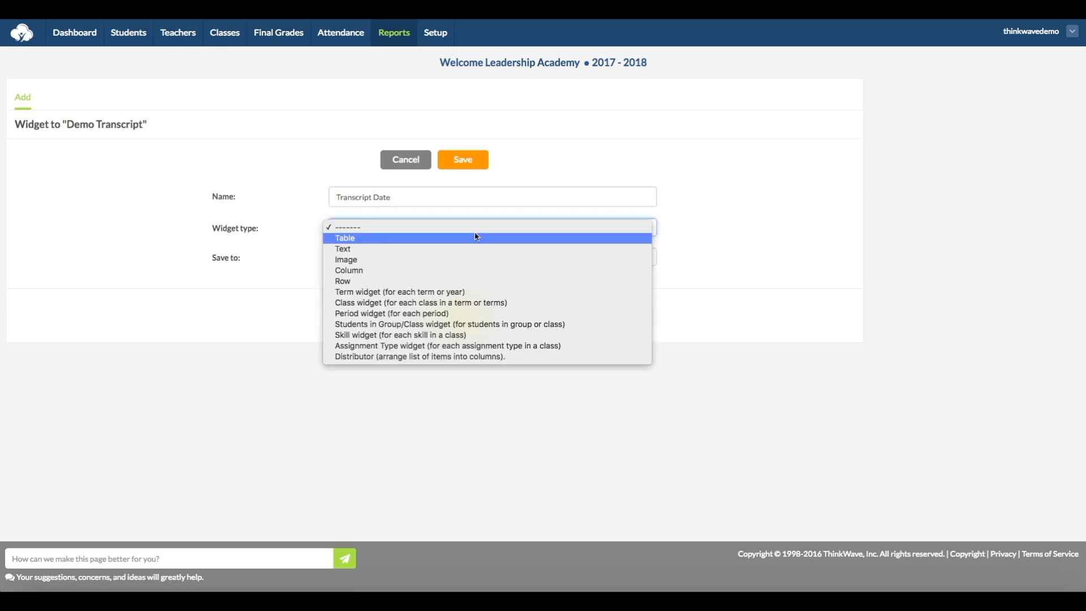
{"action": "left_click", "coordinate": [487, 240]}
{"action": "left_click", "coordinate": [478, 162]}
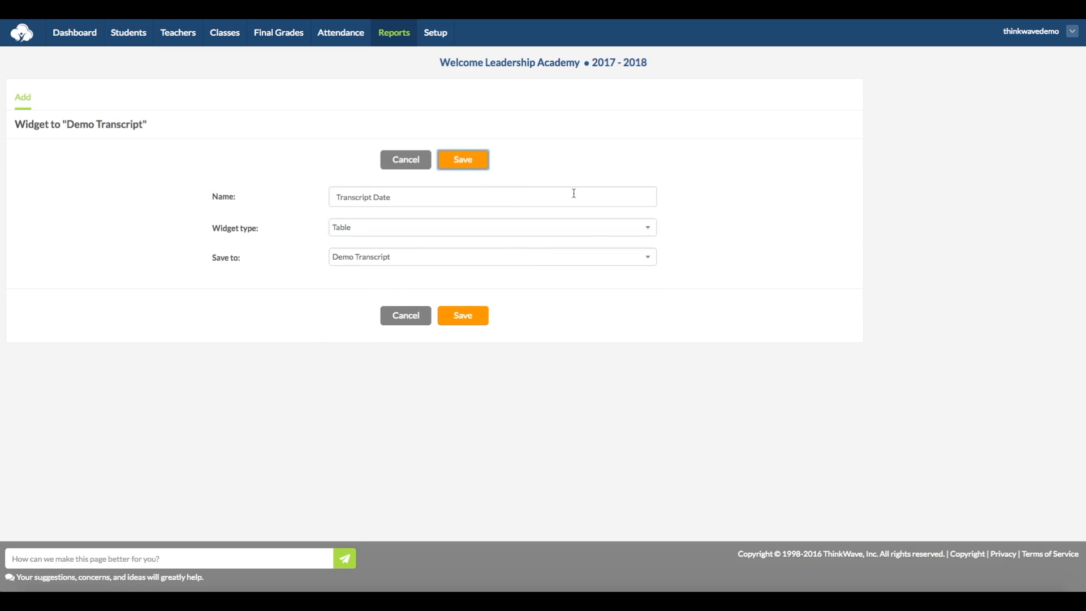
Step: Set the Transcript Date table's column widths to 12, 0 and 0
{"action": "left_click", "coordinate": [384, 387]}
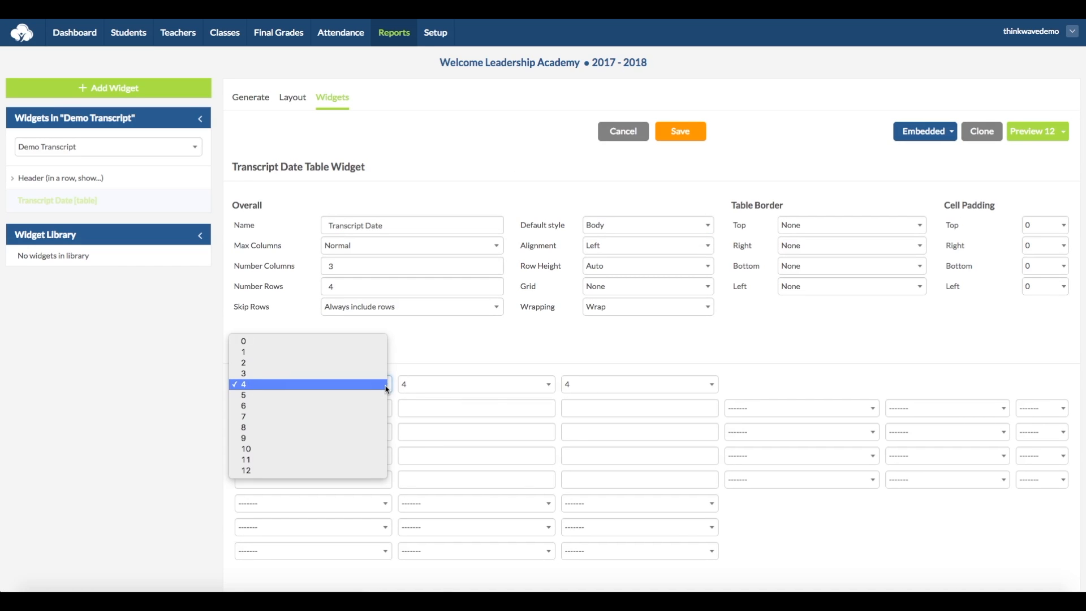
{"action": "left_click", "coordinate": [374, 471]}
{"action": "left_click", "coordinate": [518, 383]}
{"action": "left_click", "coordinate": [521, 342]}
{"action": "left_click", "coordinate": [608, 385]}
{"action": "left_click", "coordinate": [497, 347]}
Step: Reduce the Transcript Date table to 1 column and 1 row and save the widget
{"action": "left_click", "coordinate": [372, 273]}
{"action": "key", "text": "BackSpace"}
{"action": "type", "text": "1"}
{"action": "key", "text": "Tab"}
{"action": "type", "text": "1"}
{"action": "key", "text": "Return"}
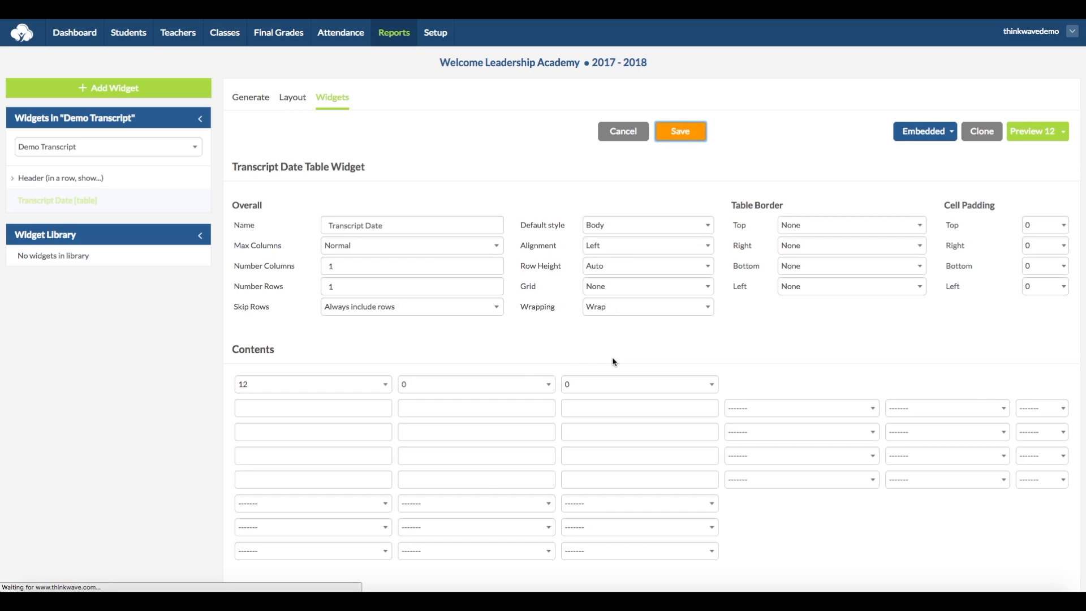
Step: Copy {{user_date}} from the merge variable reference into the Transcript Date table's only content cell
{"action": "left_click", "coordinate": [280, 412]}
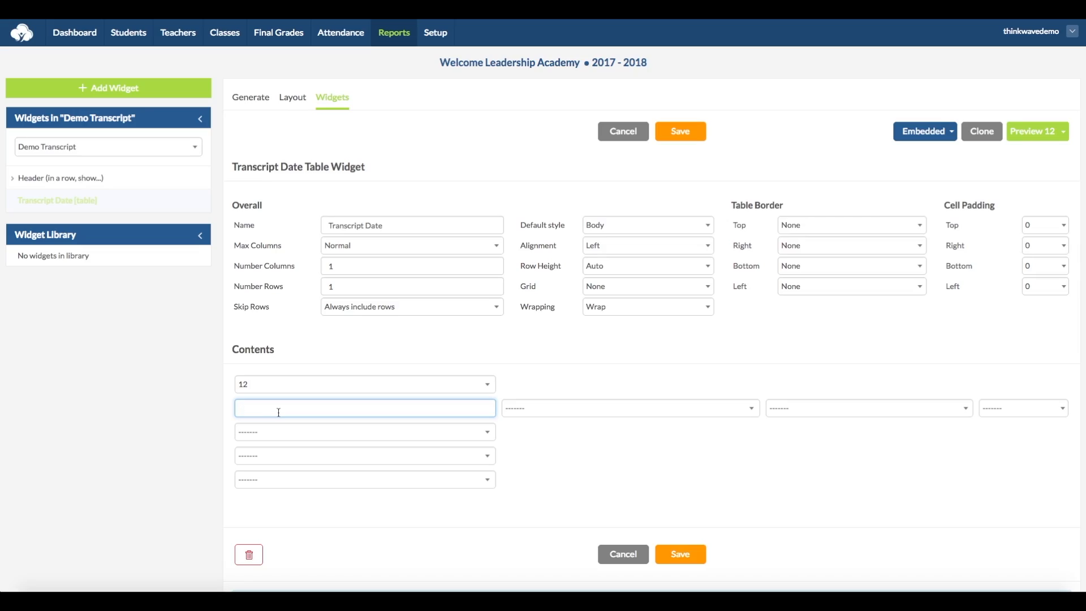
{"action": "scroll", "coordinate": [280, 410], "scroll_direction": "down", "scroll_amount": 20}
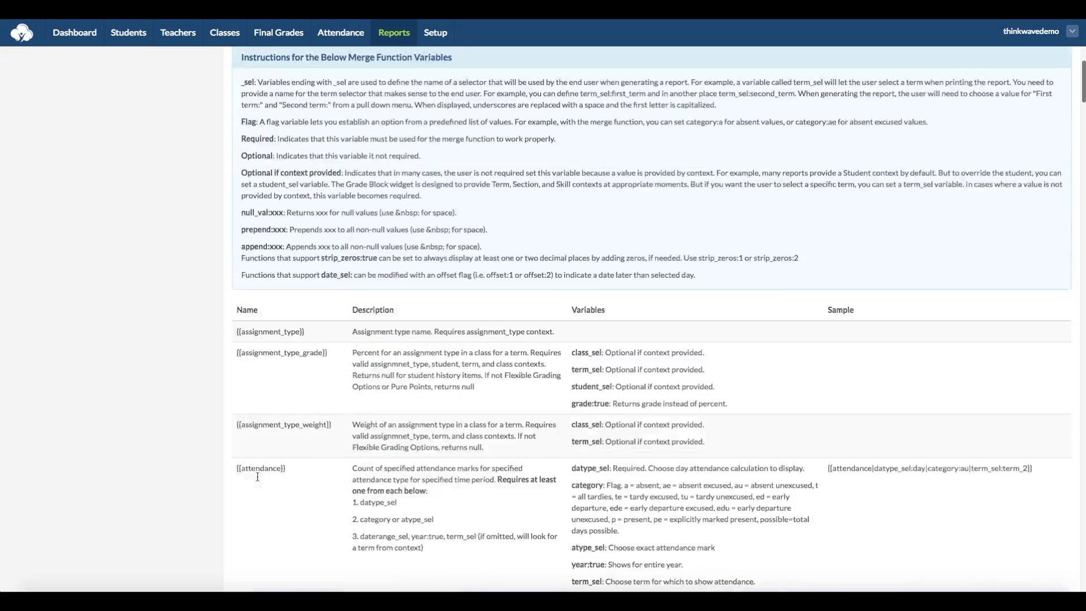
{"action": "scroll", "coordinate": [185, 477], "scroll_direction": "down", "scroll_amount": 15}
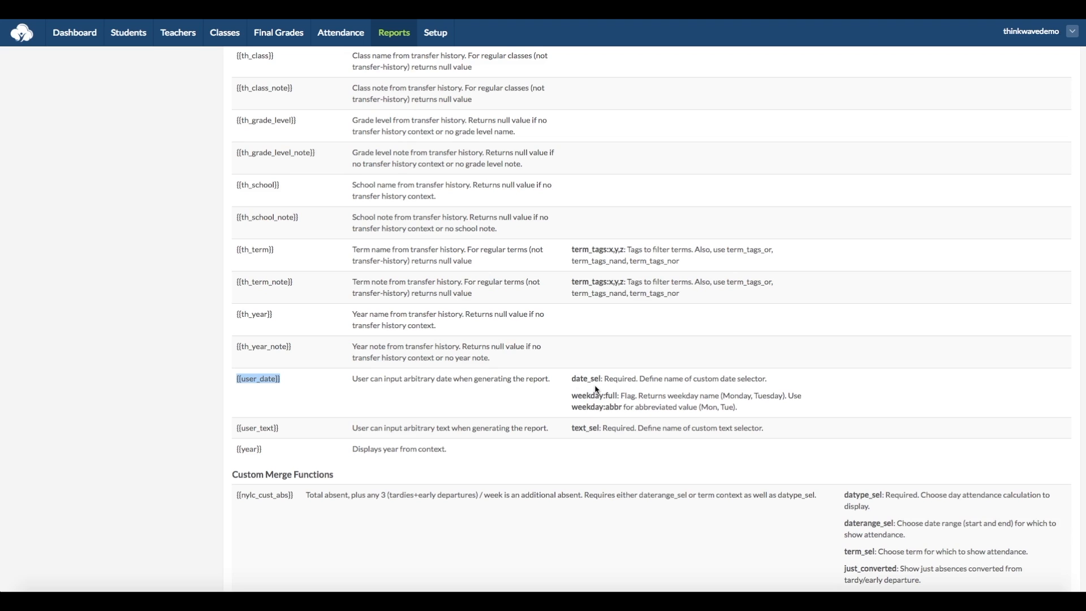
{"action": "scroll", "coordinate": [384, 398], "scroll_direction": "up", "scroll_amount": 20}
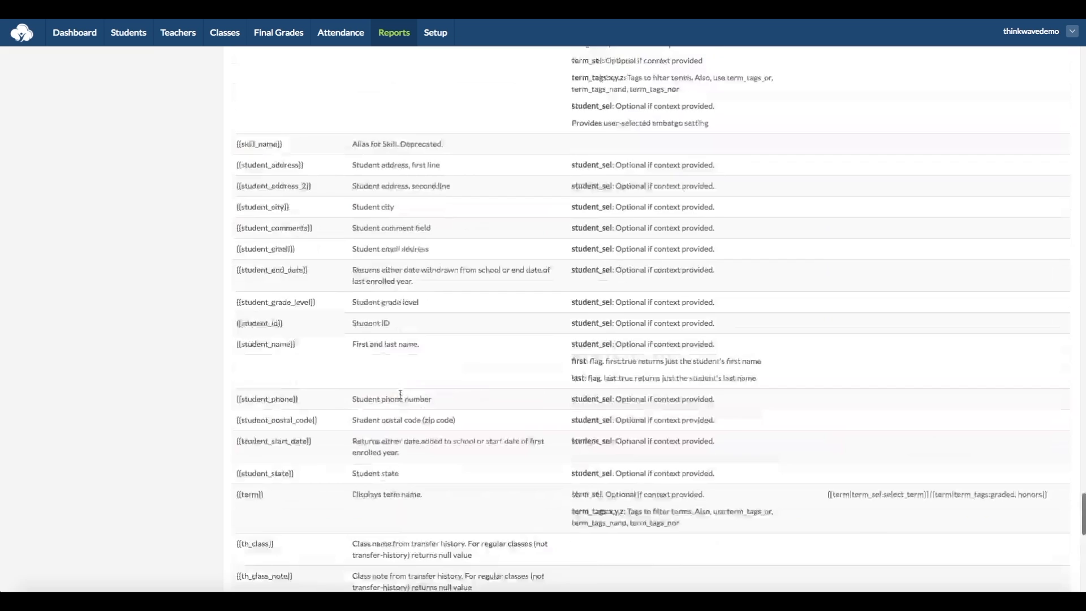
{"action": "scroll", "coordinate": [400, 395], "scroll_direction": "up", "scroll_amount": 20}
{"action": "left_click", "coordinate": [302, 407]}
{"action": "type", "text": "{{user_date}}"}
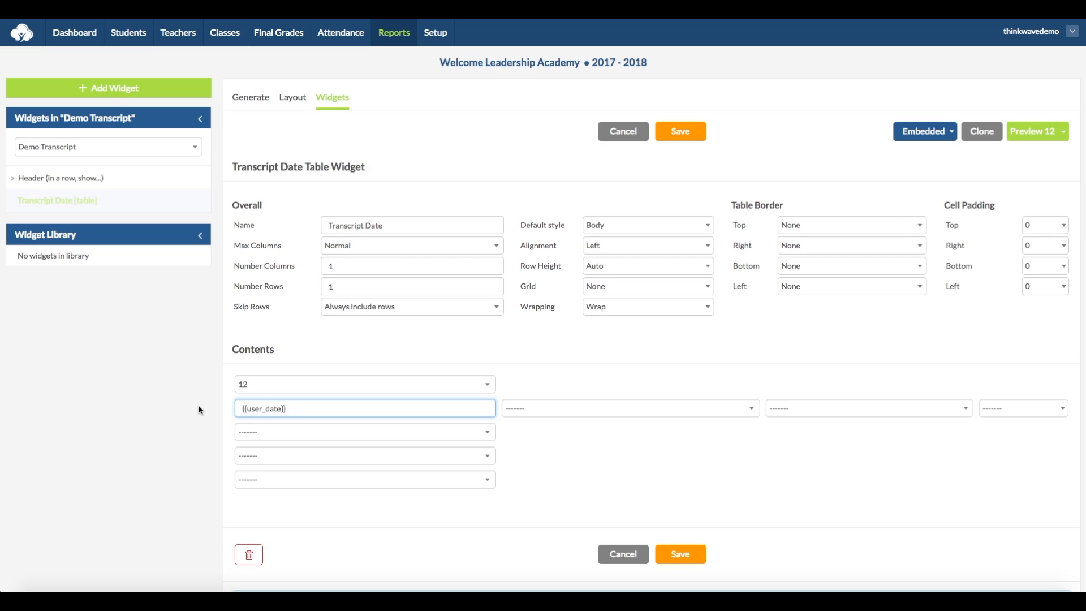
Step: Extend the merge variable to {{user_date|date_sel:select_print_date}} and save the Transcript Date widget
{"action": "type", "text": "|"}
{"action": "type", "text": "date"}
{"action": "type", "text": "_sel"}
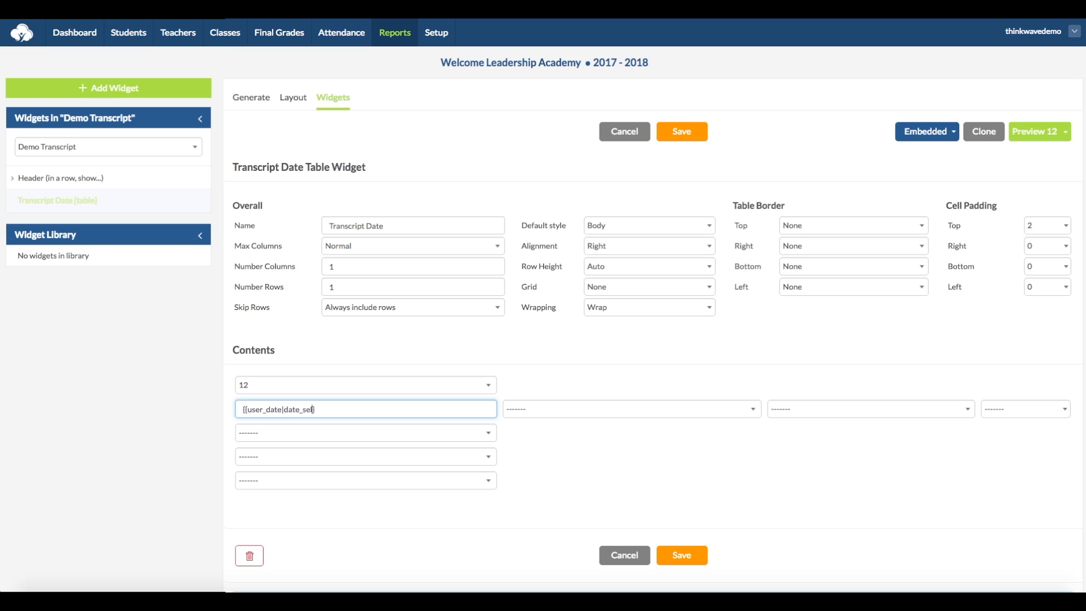
{"action": "type", "text": ":select_print_date"}
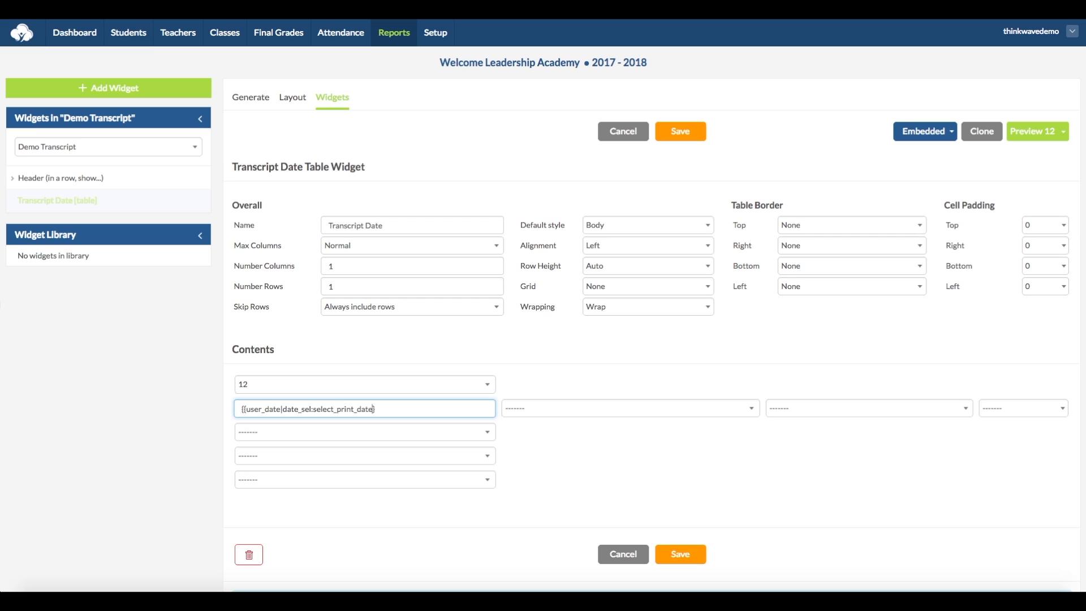
{"action": "left_click", "coordinate": [697, 136]}
Step: Assign the Transcript Date table to the blank third cell of the Header row widget and save it
{"action": "left_click", "coordinate": [31, 179]}
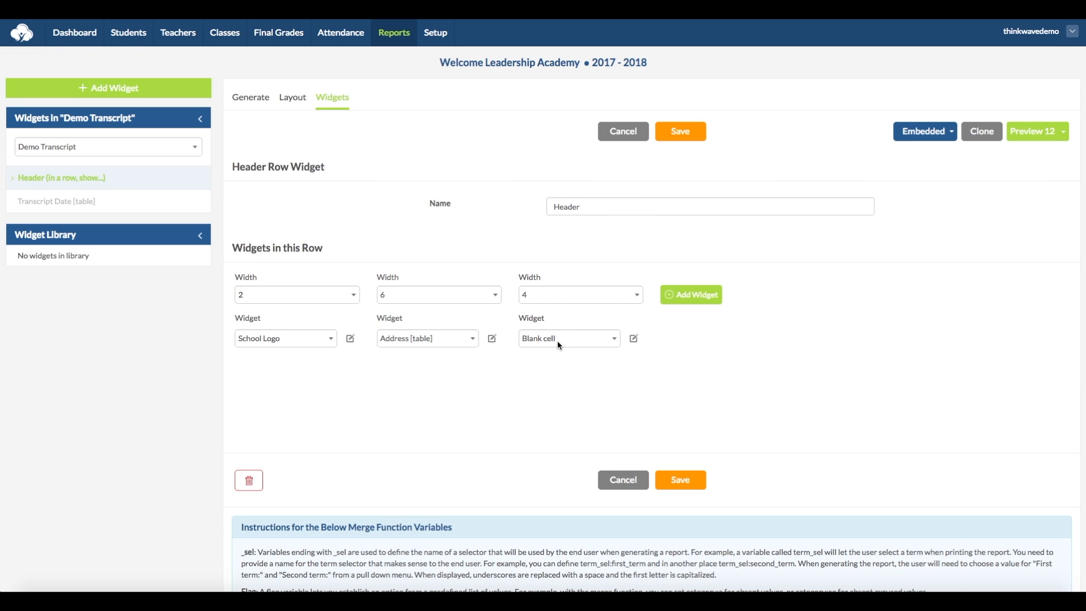
{"action": "left_click", "coordinate": [557, 339]}
{"action": "left_click", "coordinate": [609, 333]}
{"action": "left_click", "coordinate": [682, 481]}
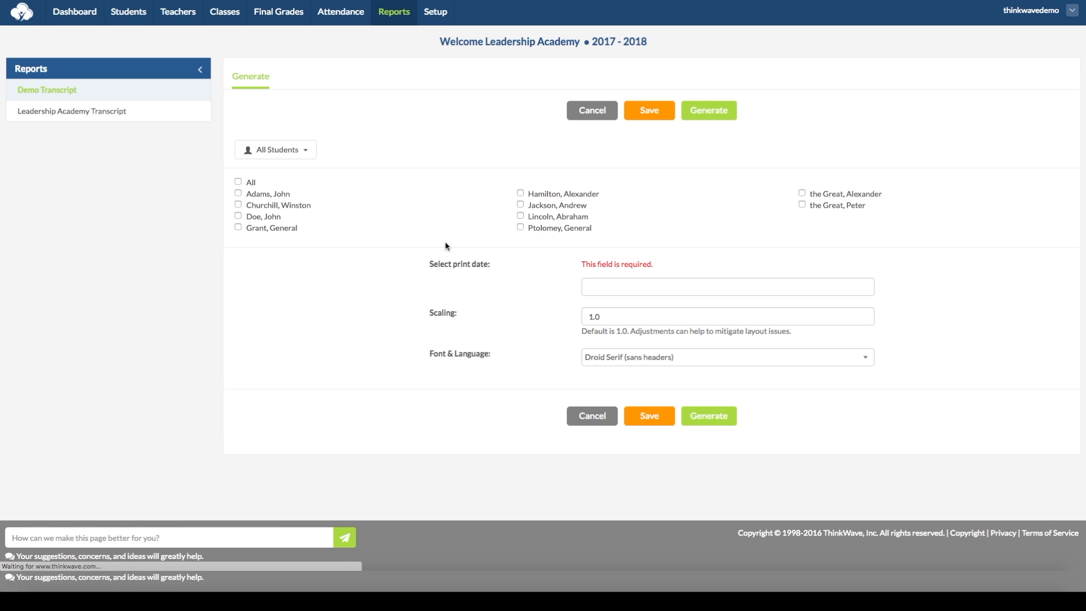
Step: Generate the Demo Transcript for the first listed student with the print date 23 Jan 2017
{"action": "left_click", "coordinate": [635, 285]}
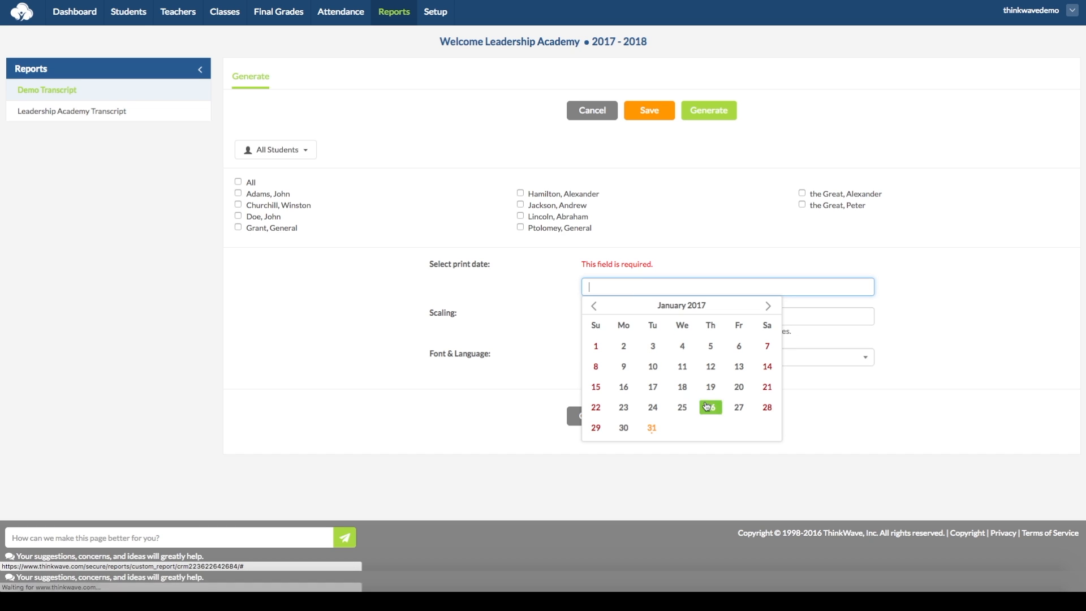
{"action": "left_click", "coordinate": [630, 411]}
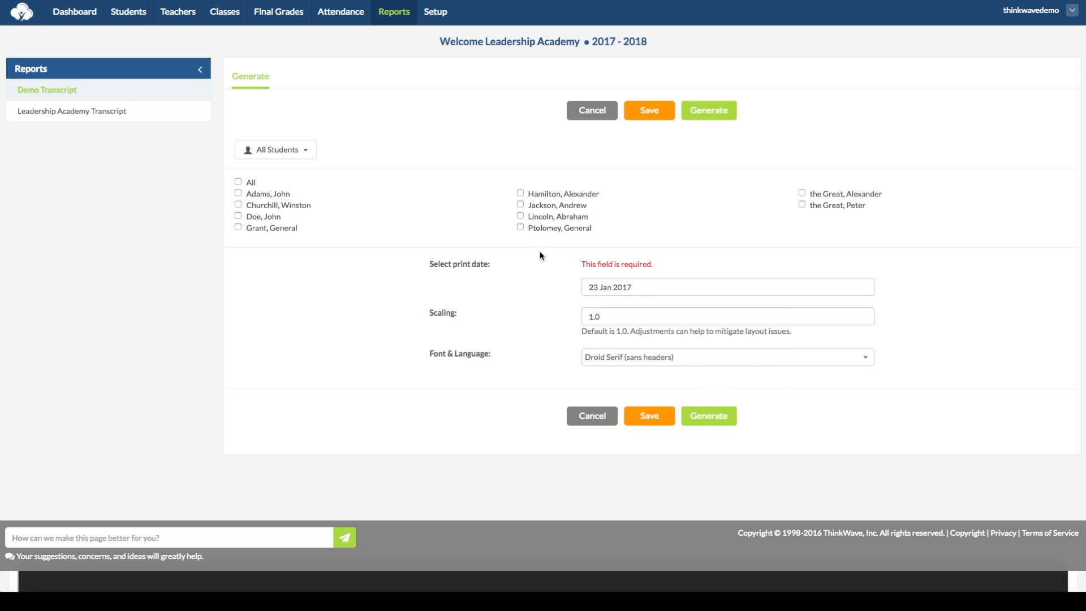
{"action": "left_click", "coordinate": [238, 192]}
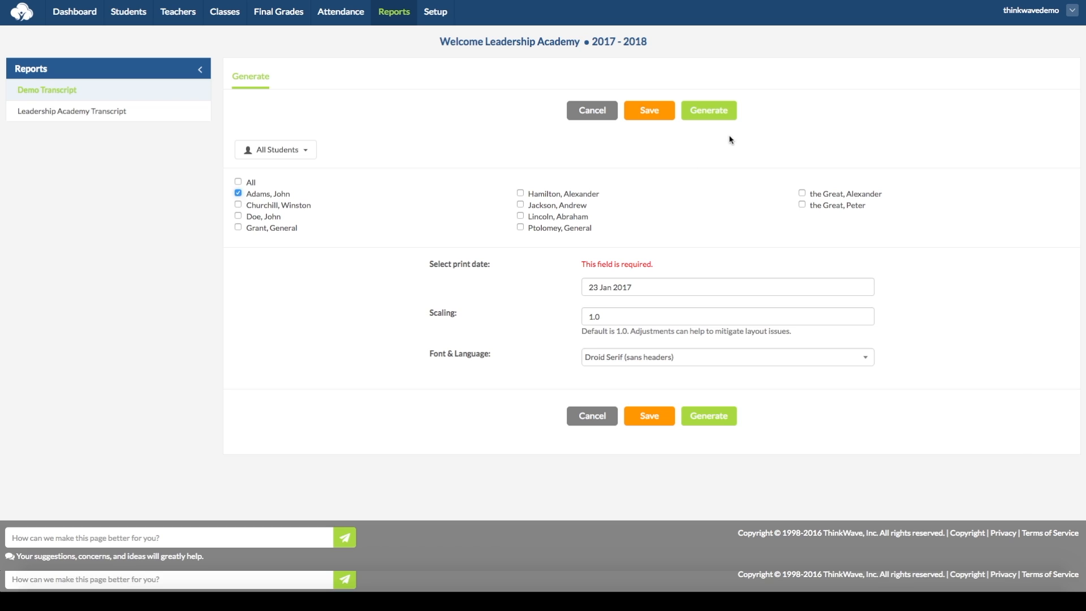
{"action": "left_click", "coordinate": [725, 116]}
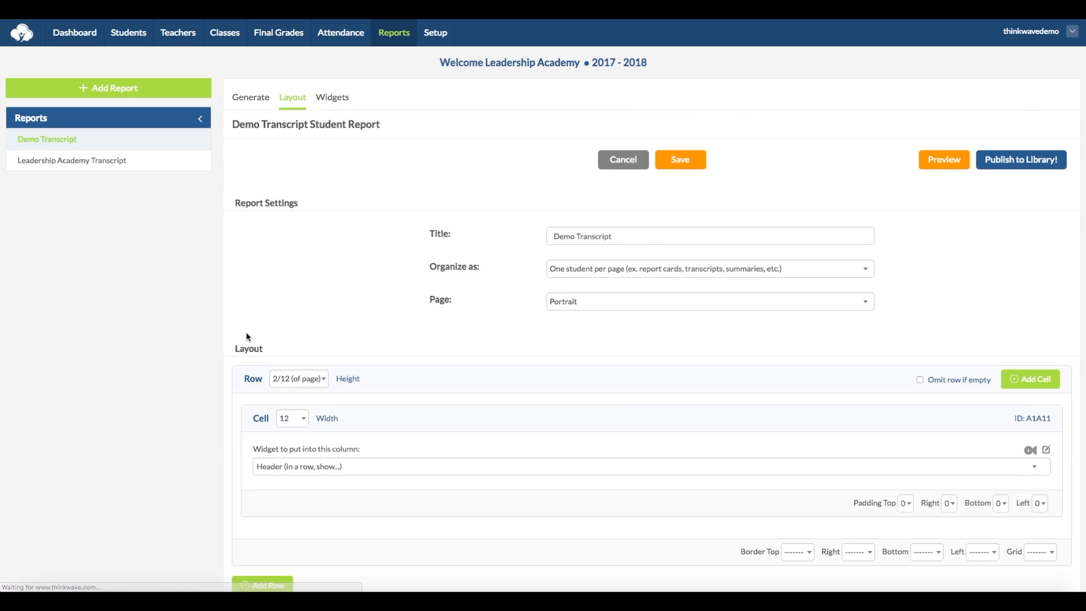
Step: Add a second row to the report layout at 8/12 page height and set the header row's height to 4/12
{"action": "scroll", "coordinate": [324, 307], "scroll_direction": "down", "scroll_amount": 3}
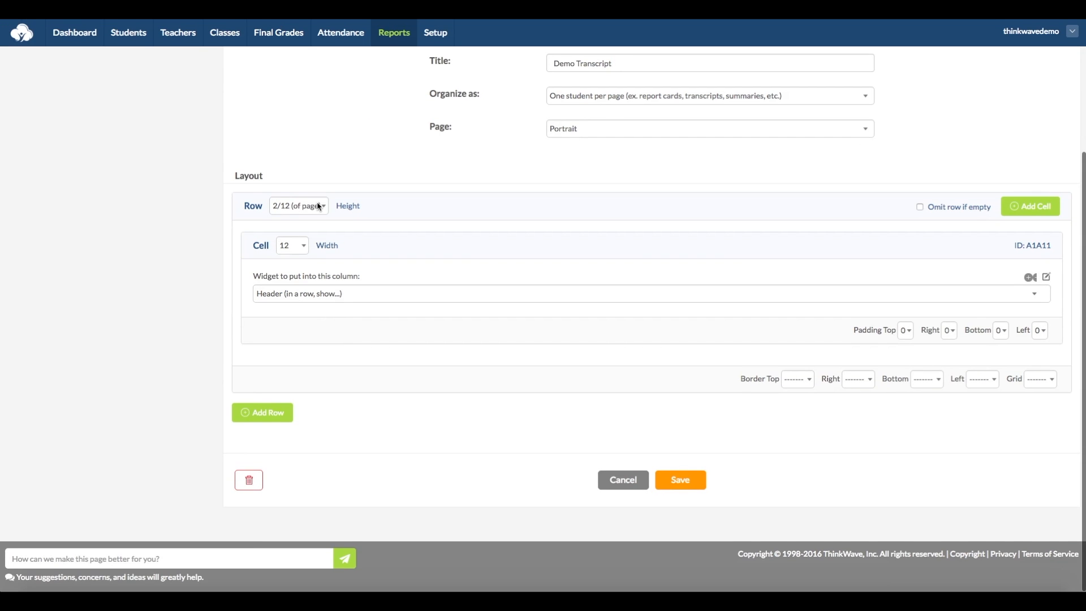
{"action": "left_click", "coordinate": [263, 412]}
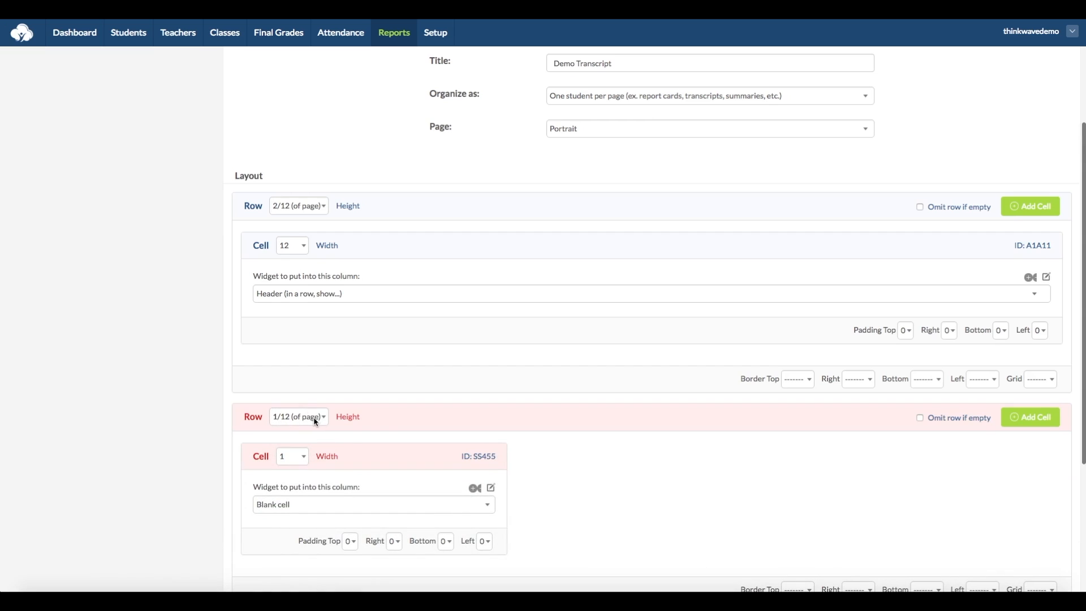
{"action": "left_click", "coordinate": [314, 418]}
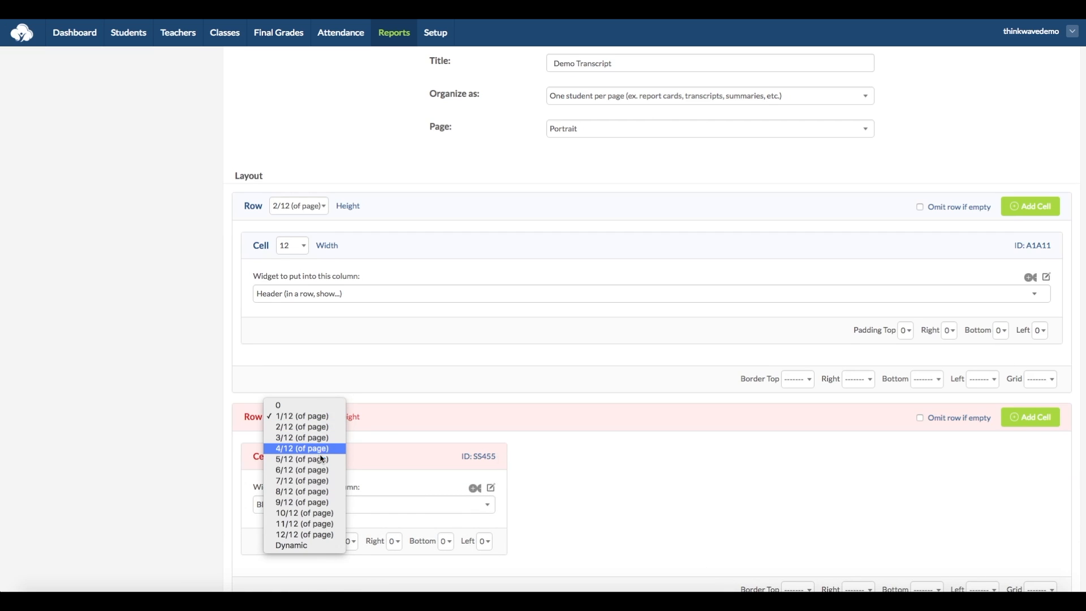
{"action": "left_click", "coordinate": [324, 493]}
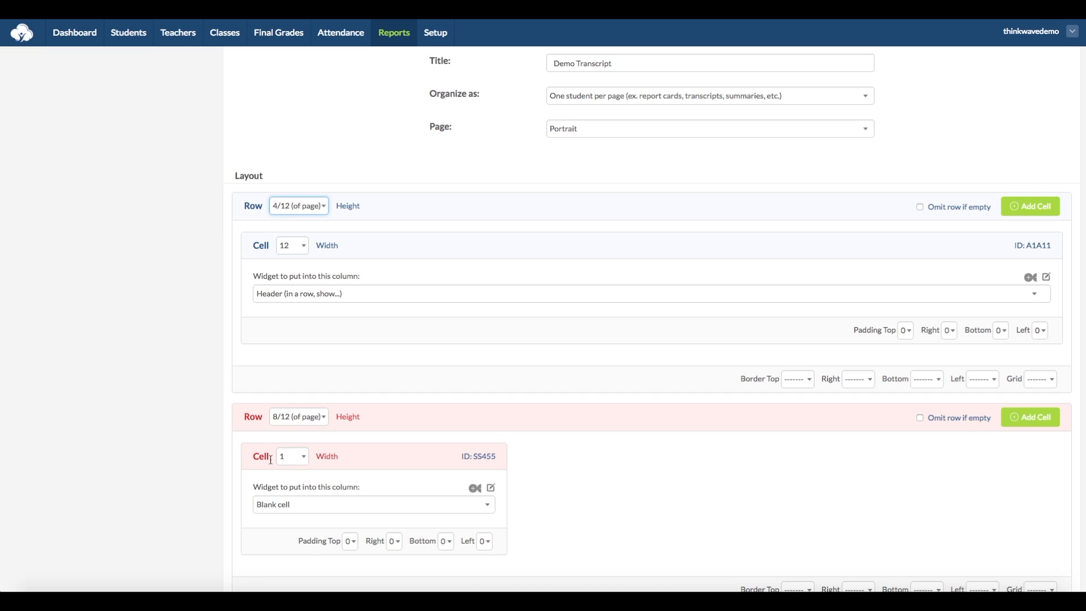
Step: Divide the second layout row into two blank cells, each with a width of 6, and save the layout
{"action": "left_click", "coordinate": [305, 458]}
{"action": "left_click", "coordinate": [297, 576]}
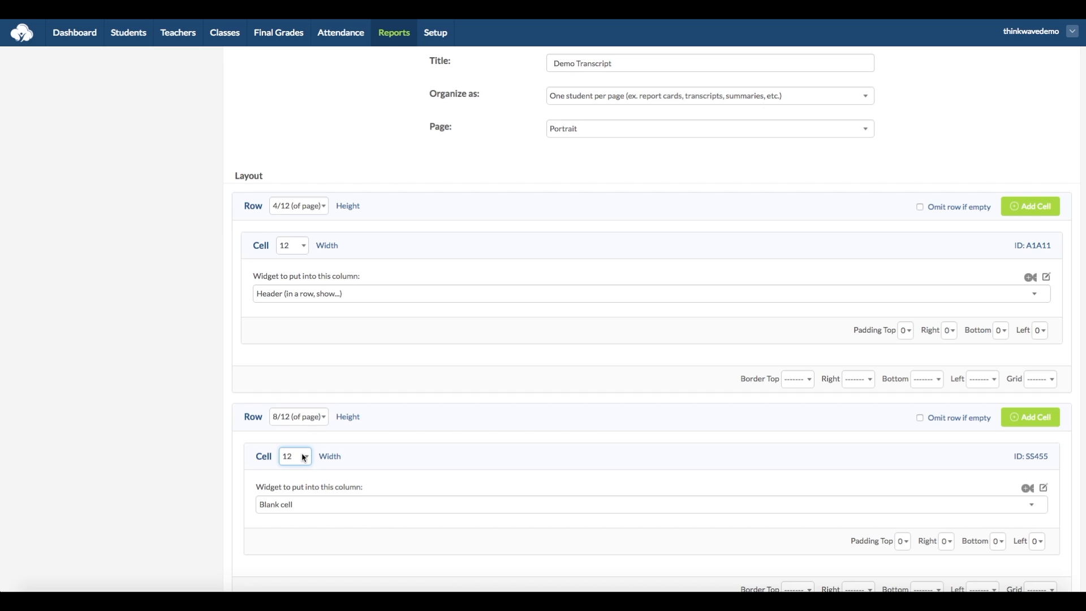
{"action": "scroll", "coordinate": [477, 461], "scroll_direction": "down", "scroll_amount": 2}
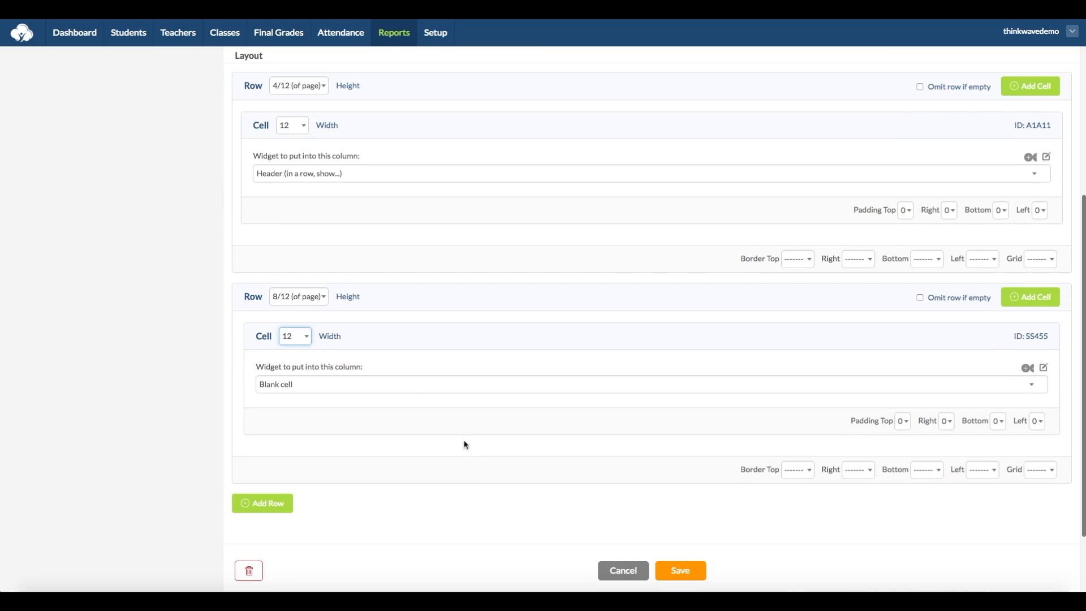
{"action": "left_click", "coordinate": [309, 338]}
{"action": "left_click", "coordinate": [288, 272]}
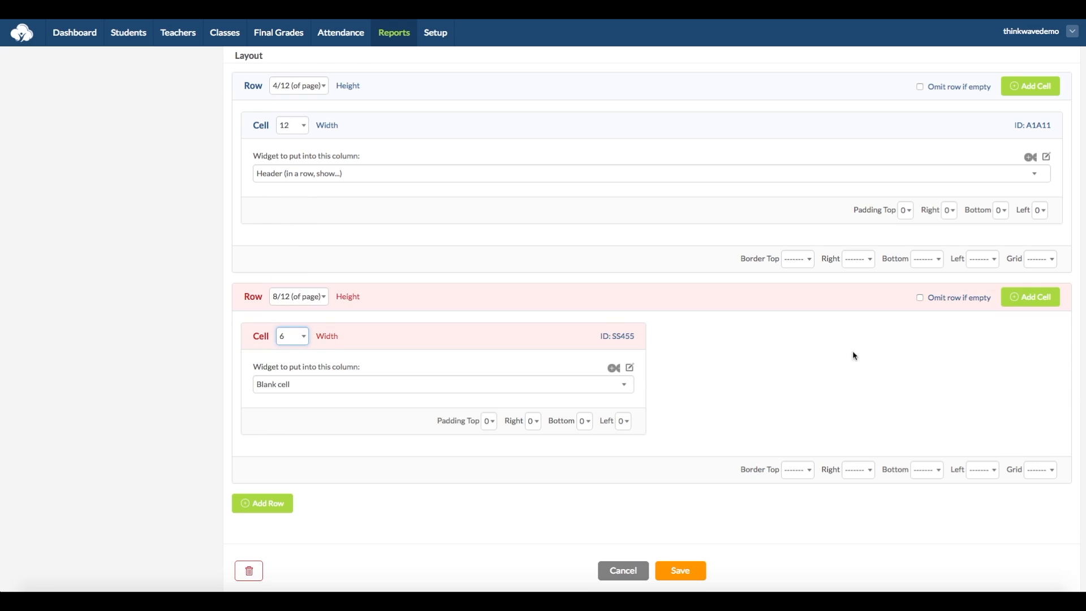
{"action": "left_click", "coordinate": [1031, 297]}
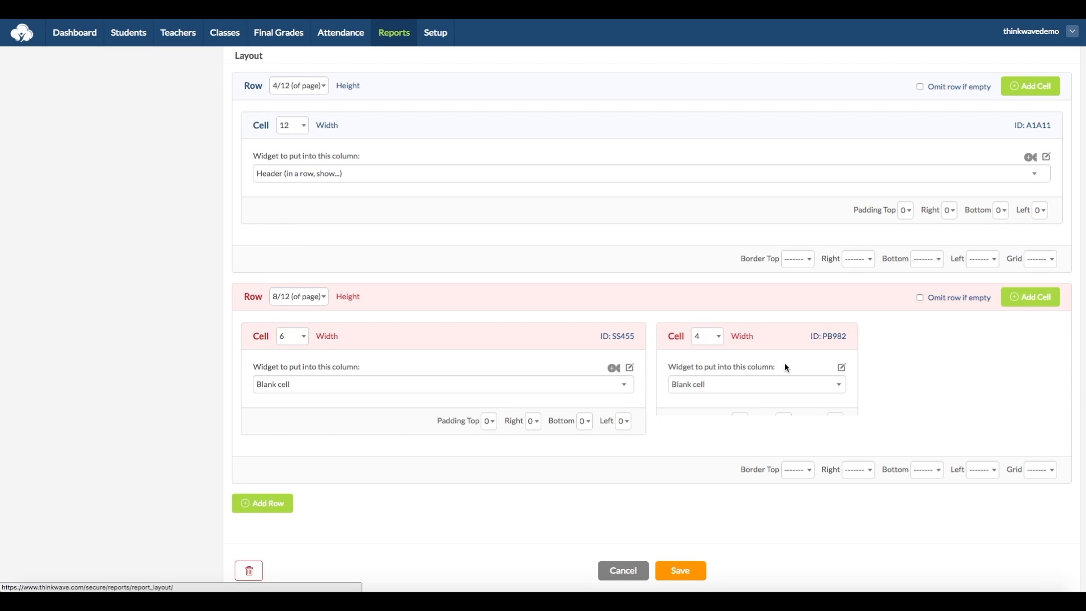
{"action": "left_click", "coordinate": [716, 338]}
{"action": "left_click", "coordinate": [702, 358]}
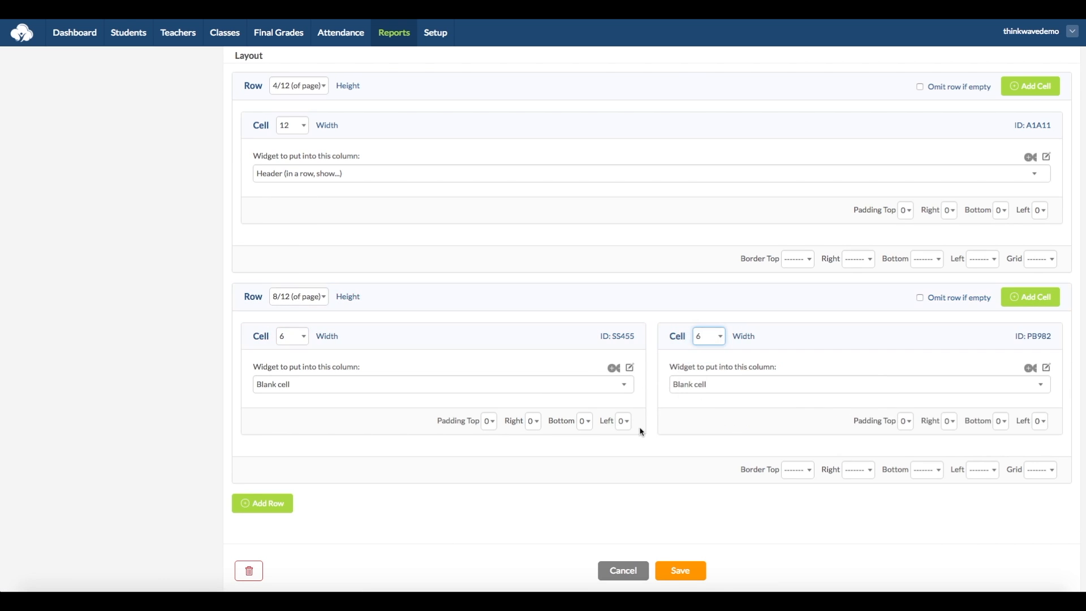
{"action": "left_click", "coordinate": [681, 571]}
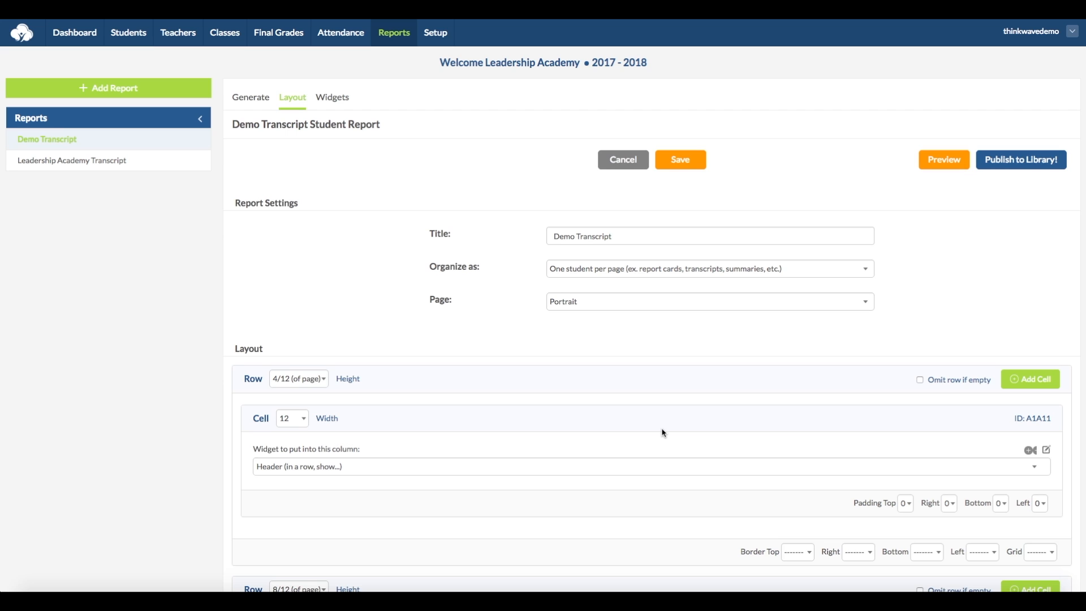
Step: Make the second row's second cell take overflow from previous cell SS455, copying that ID from the first cell, and save the layout
{"action": "scroll", "coordinate": [481, 438], "scroll_direction": "down", "scroll_amount": 3}
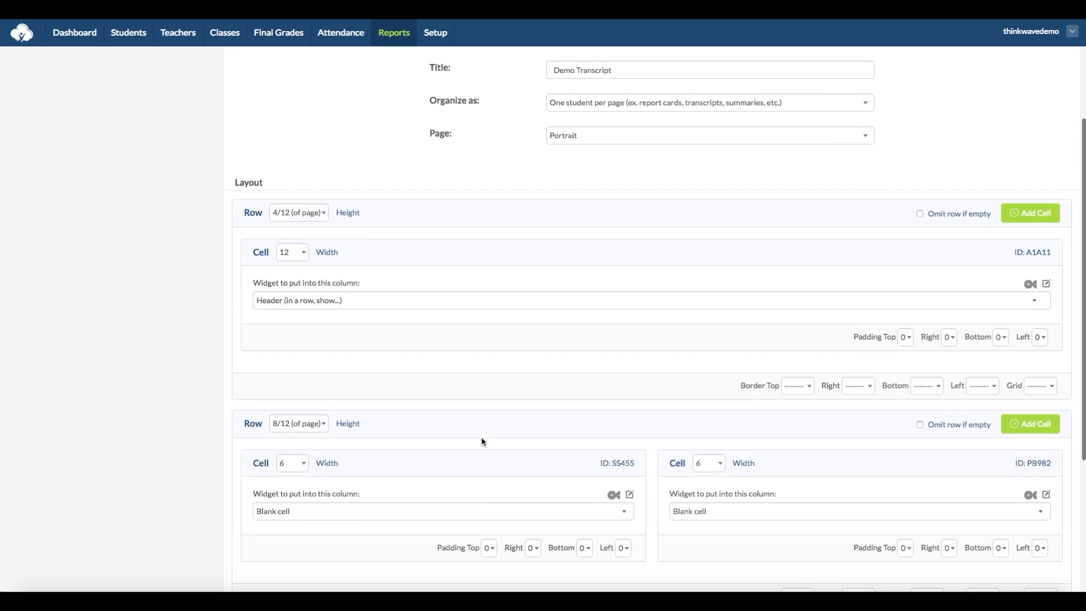
{"action": "scroll", "coordinate": [482, 434], "scroll_direction": "down", "scroll_amount": 2}
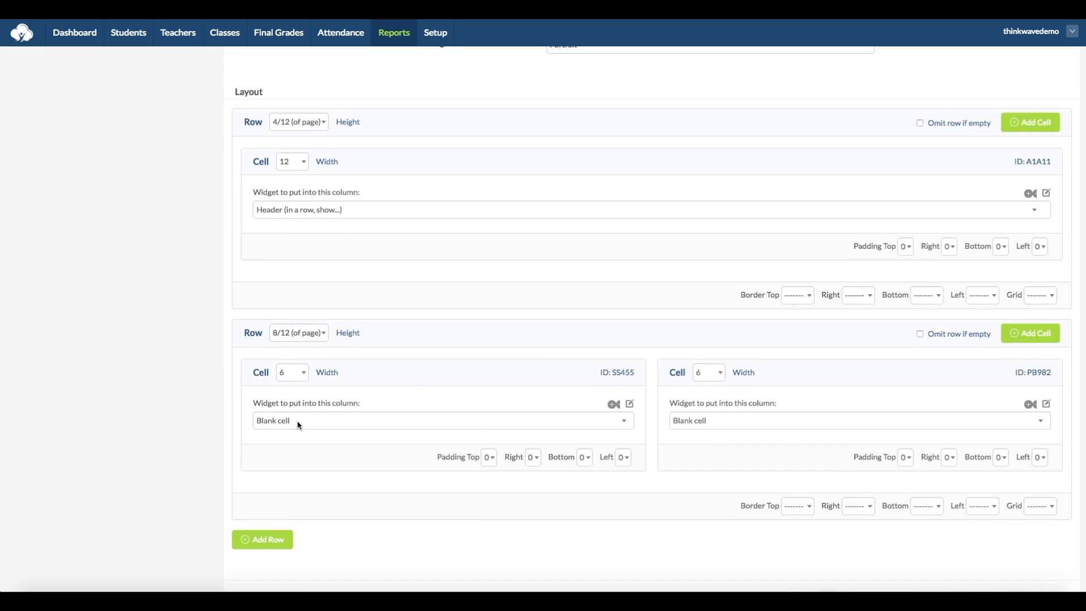
{"action": "left_click", "coordinate": [782, 422]}
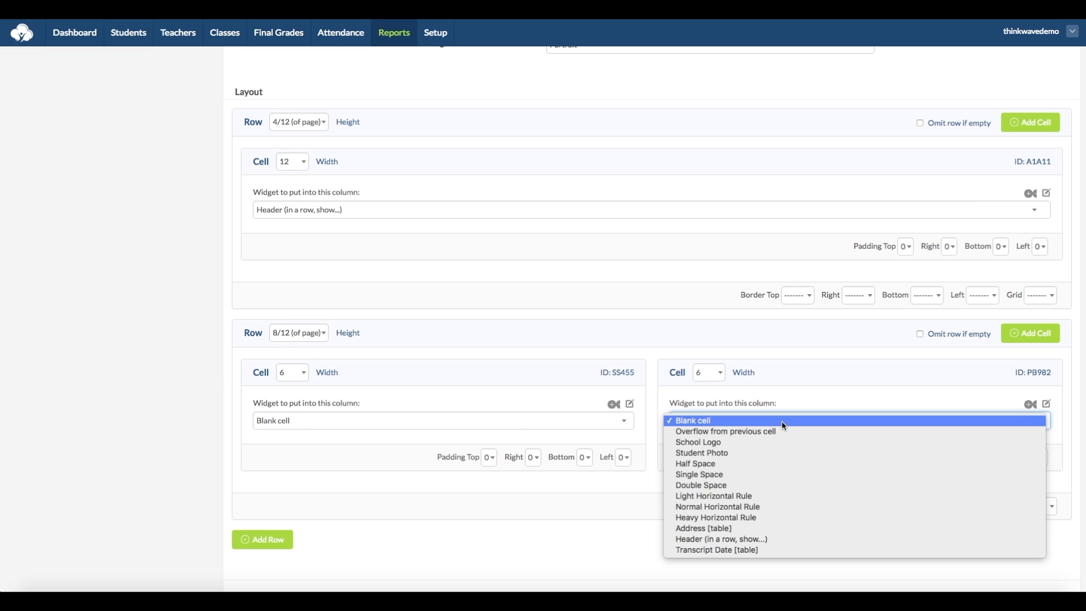
{"action": "left_click", "coordinate": [810, 431]}
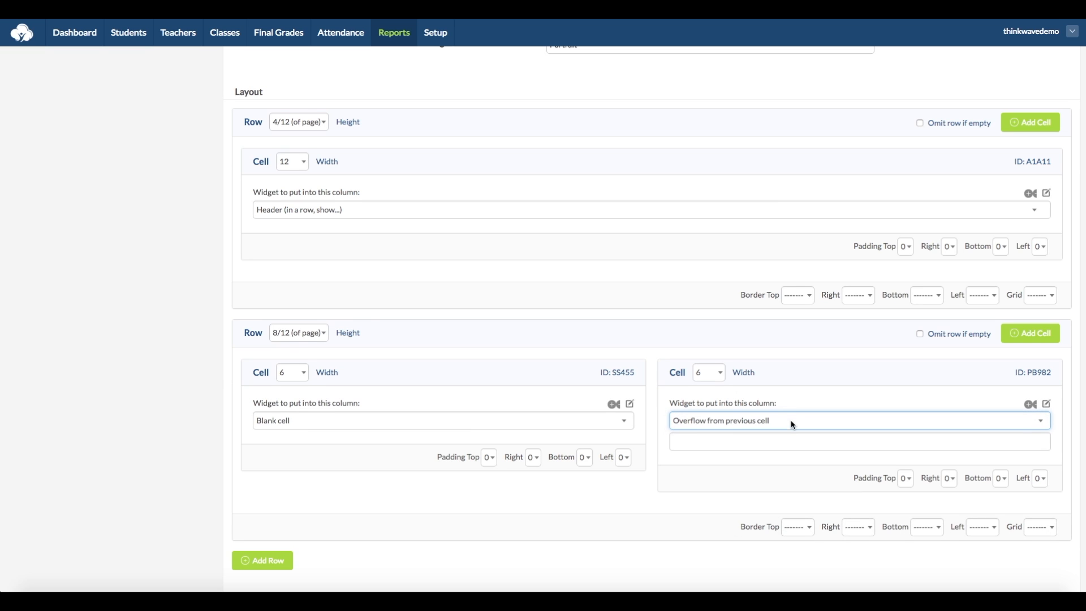
{"action": "left_click", "coordinate": [802, 440]}
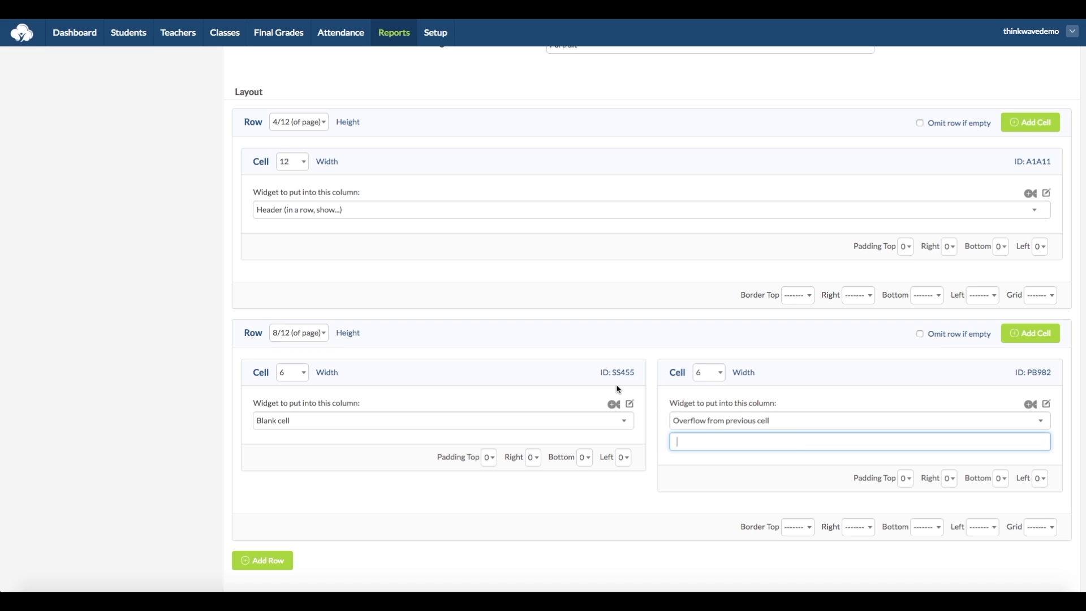
{"action": "left_click_drag", "start_coordinate": [615, 372], "coordinate": [635, 372]}
{"action": "key", "text": "ctrl+c"}
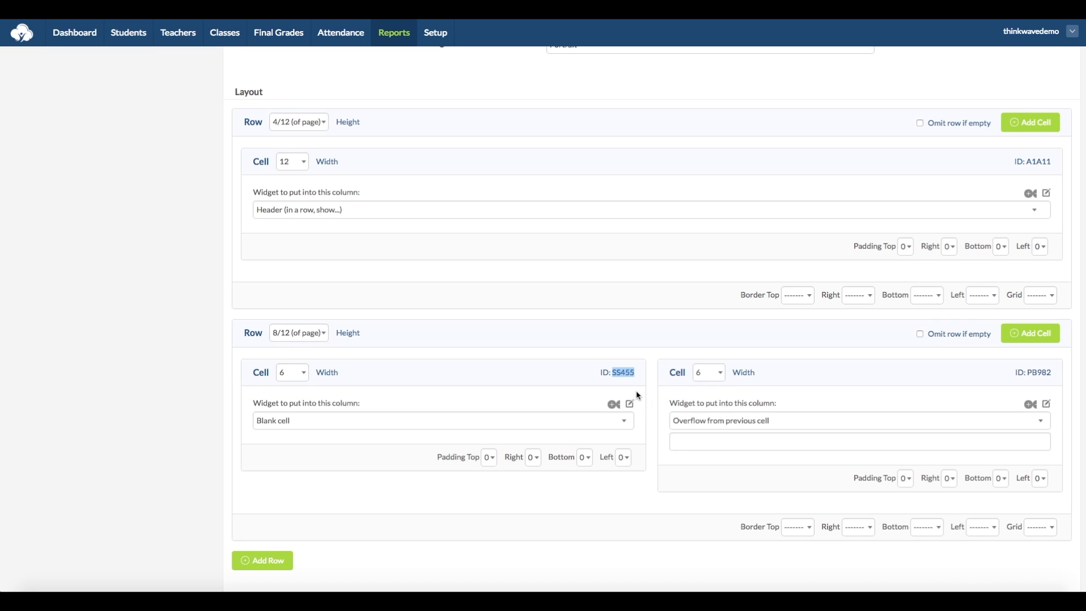
{"action": "left_click", "coordinate": [736, 438]}
{"action": "key", "text": "ctrl+v"}
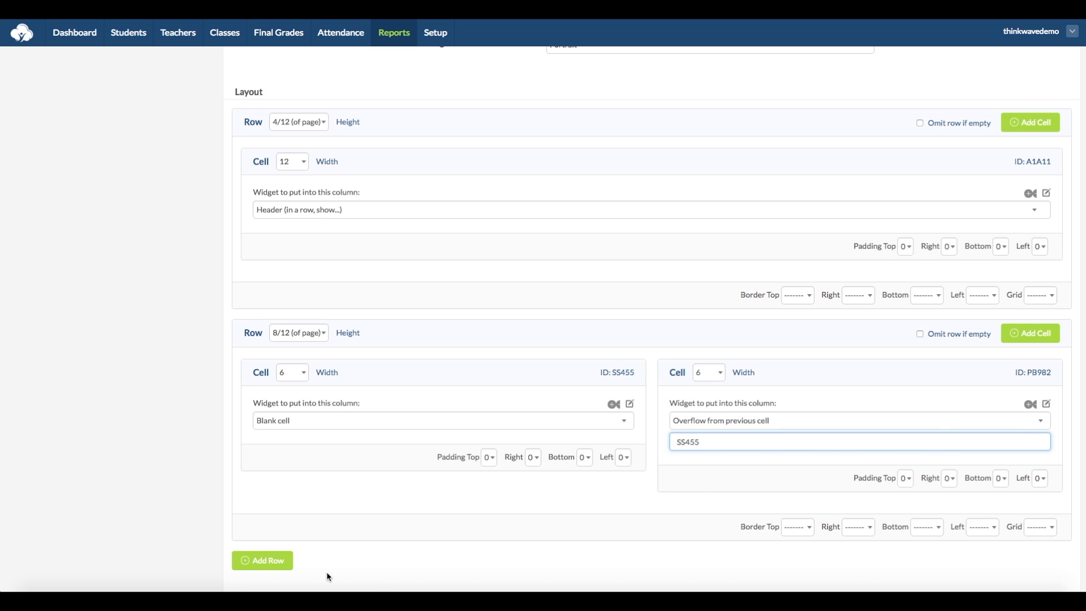
{"action": "scroll", "coordinate": [452, 564], "scroll_direction": "down", "scroll_amount": 2}
{"action": "left_click", "coordinate": [688, 550]}
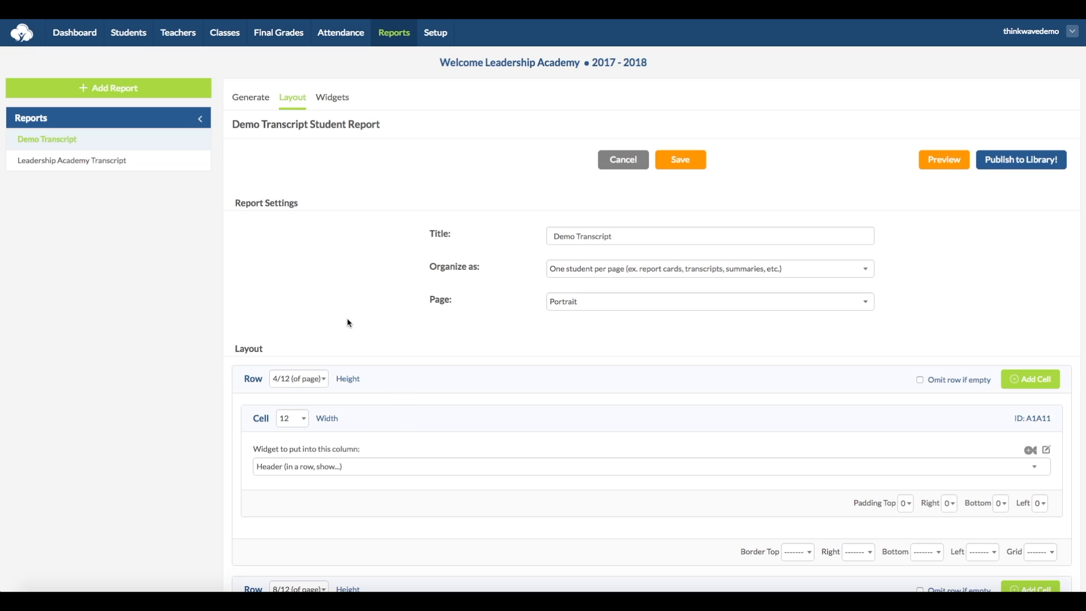
Step: Add a widget named Class Cycler to the Demo Transcript, using the Class widget (for each class in a term or terms) type
{"action": "left_click", "coordinate": [332, 98]}
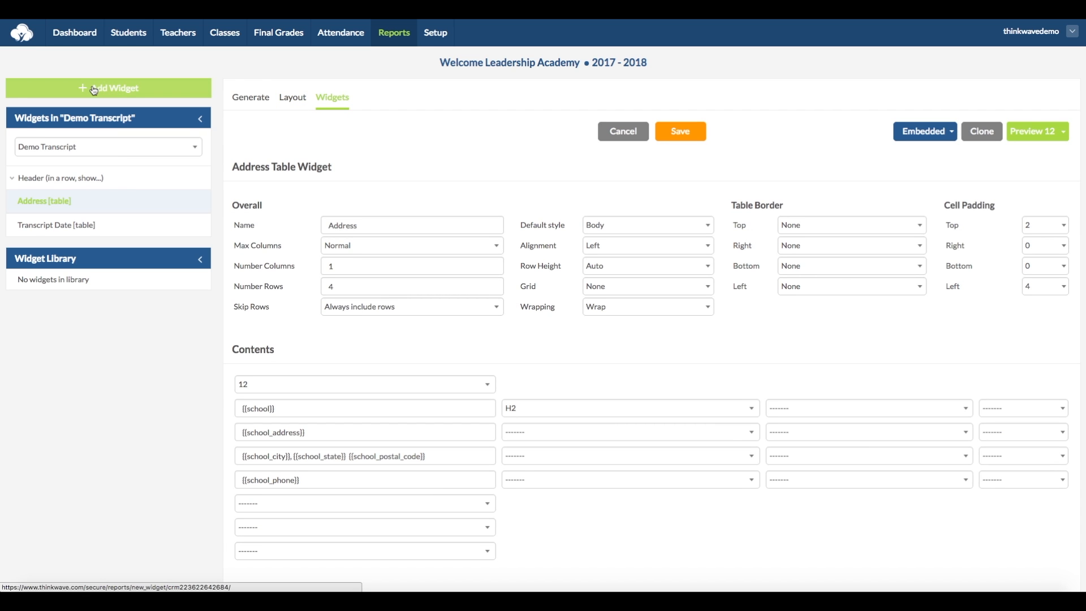
{"action": "left_click", "coordinate": [94, 89]}
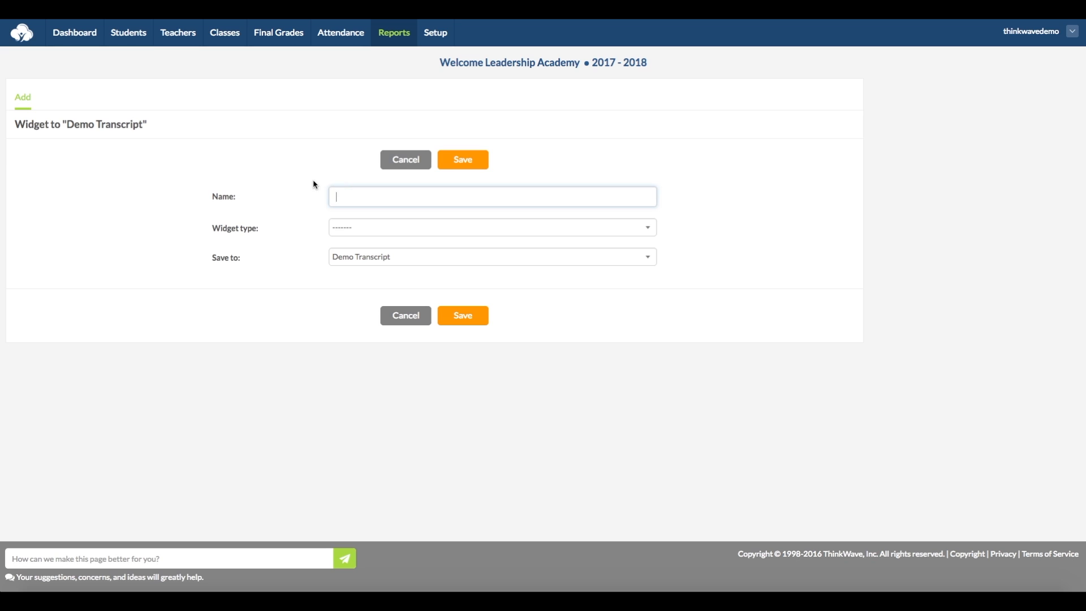
{"action": "type", "text": "Class Cycler"}
{"action": "left_click", "coordinate": [385, 227]}
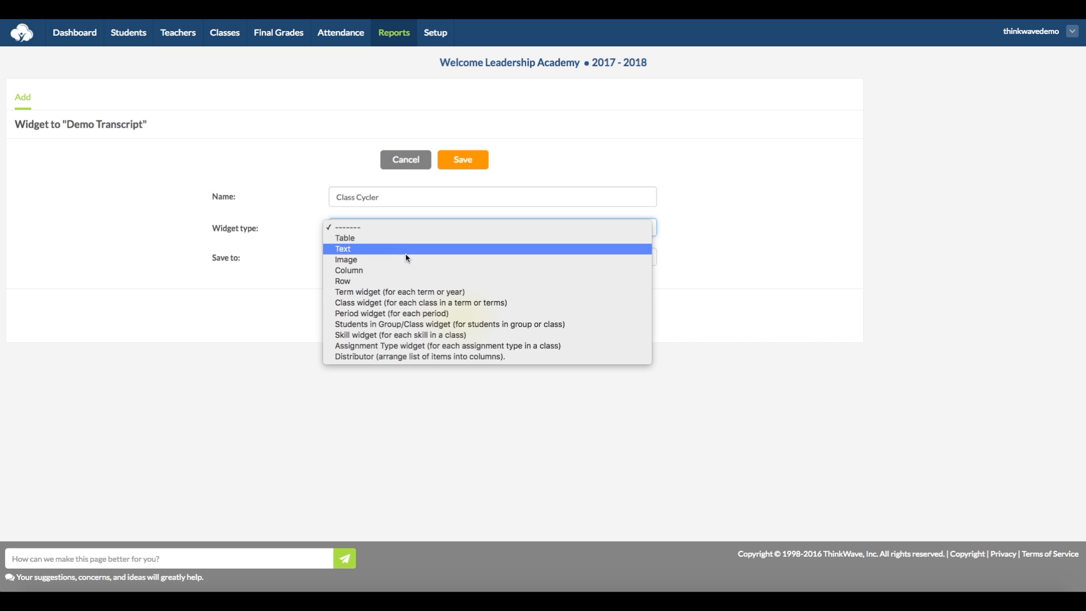
{"action": "left_click", "coordinate": [410, 303]}
{"action": "left_click", "coordinate": [467, 159]}
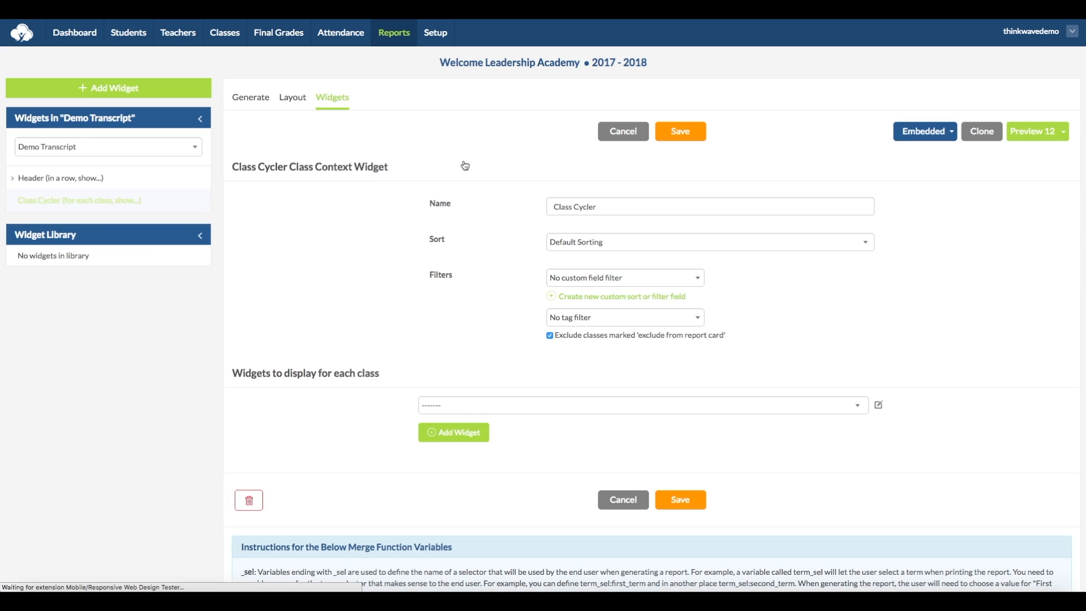
Step: Review the Class Cycler's custom field filter, sort and per-class widget options, and save it with the default settings
{"action": "left_click", "coordinate": [698, 279]}
{"action": "left_click", "coordinate": [766, 304]}
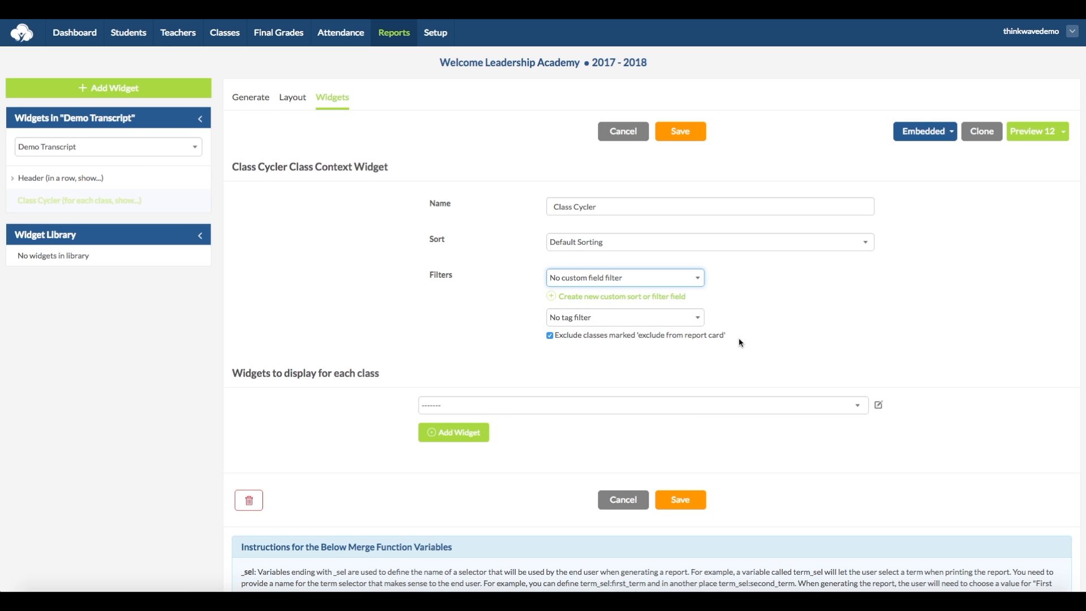
{"action": "left_click", "coordinate": [598, 244]}
{"action": "left_click", "coordinate": [509, 257]}
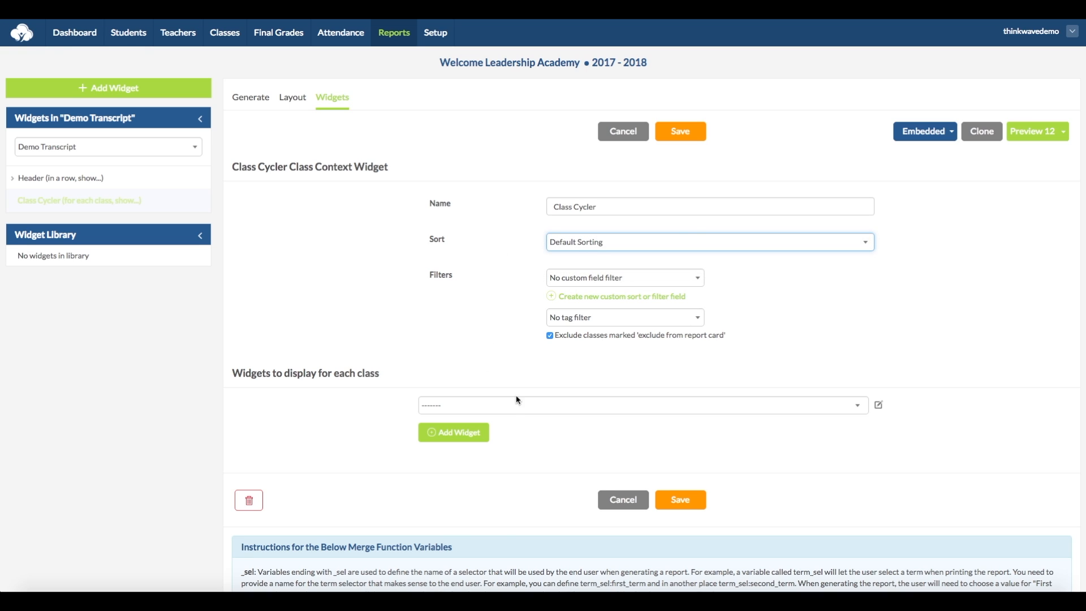
{"action": "left_click", "coordinate": [512, 412]}
{"action": "left_click", "coordinate": [524, 419]}
{"action": "left_click", "coordinate": [680, 500]}
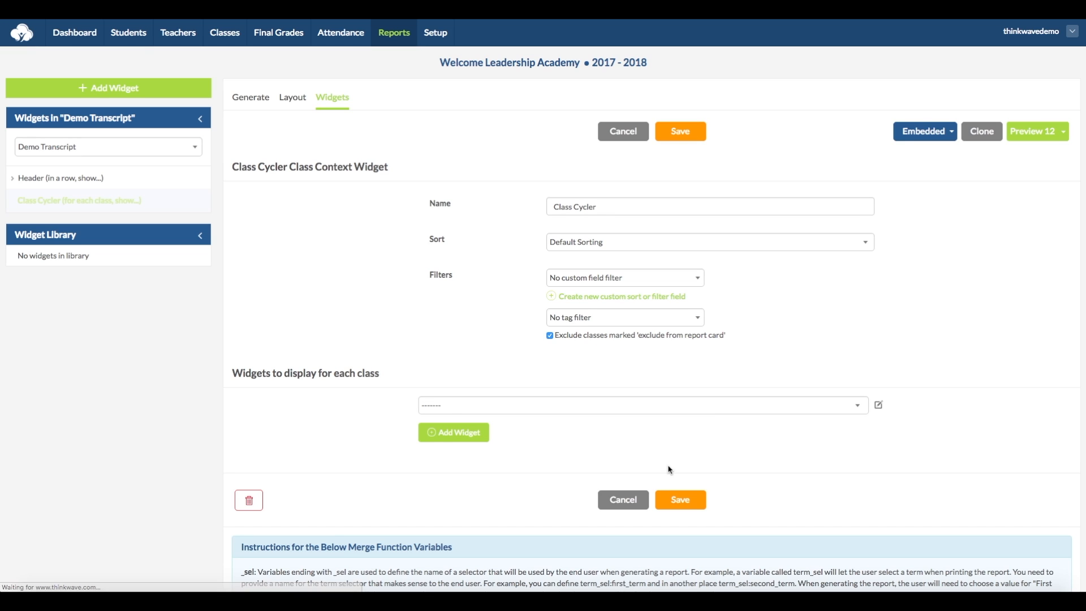
Step: Add a Table widget named Grades Row to the Demo Transcript
{"action": "left_click", "coordinate": [123, 91]}
{"action": "left_click", "coordinate": [411, 198]}
{"action": "type", "text": "Grades Row"}
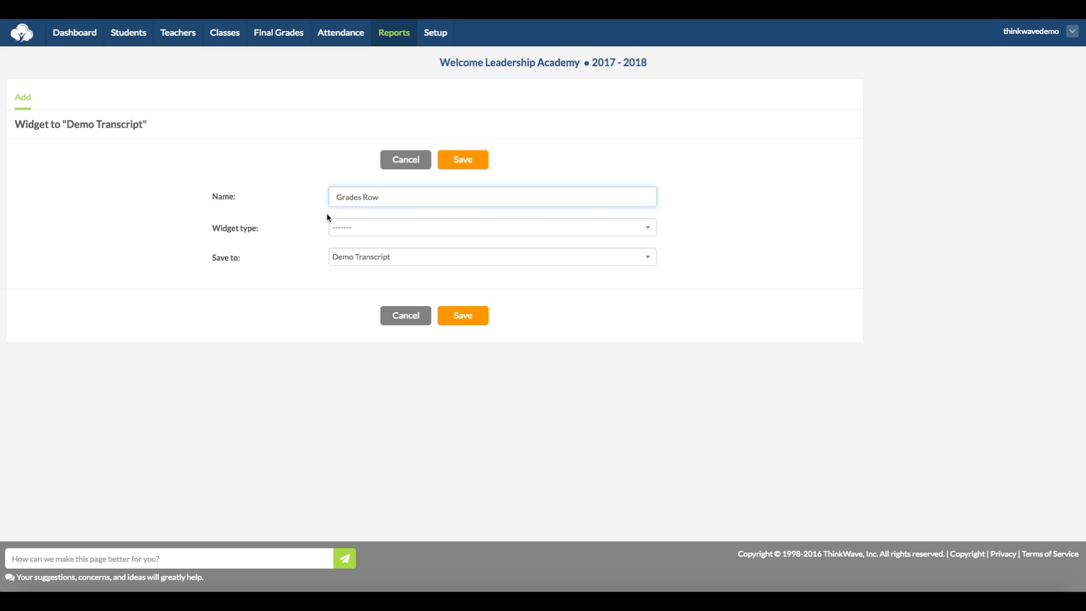
{"action": "left_click", "coordinate": [388, 226]}
{"action": "left_click", "coordinate": [383, 237]}
{"action": "left_click", "coordinate": [468, 162]}
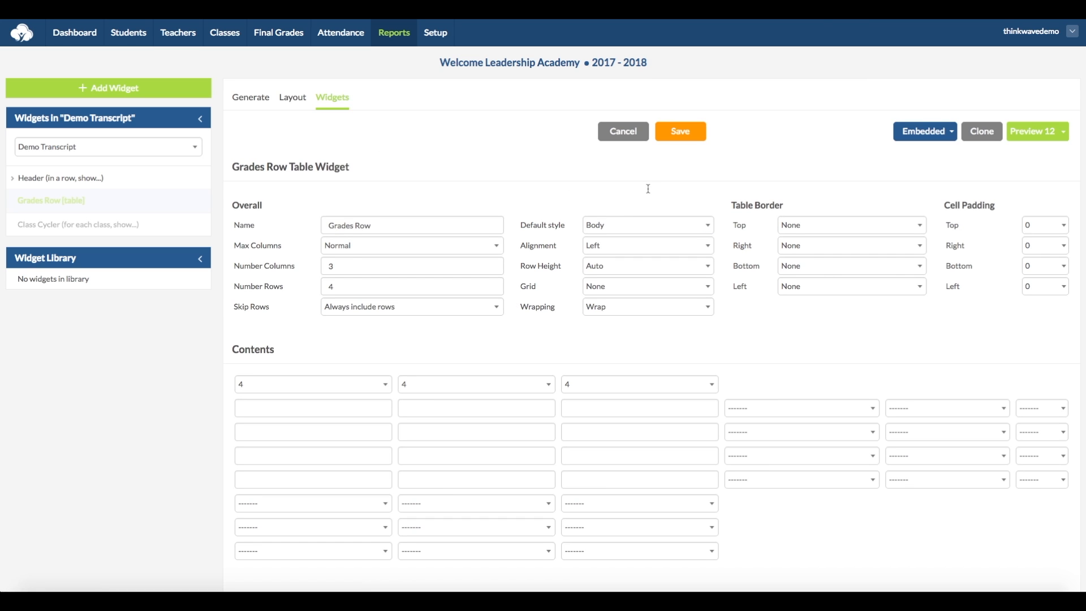
Step: Find the class name merge function in the reference list and enter {{class}} in the first row's first column
{"action": "left_click", "coordinate": [326, 407]}
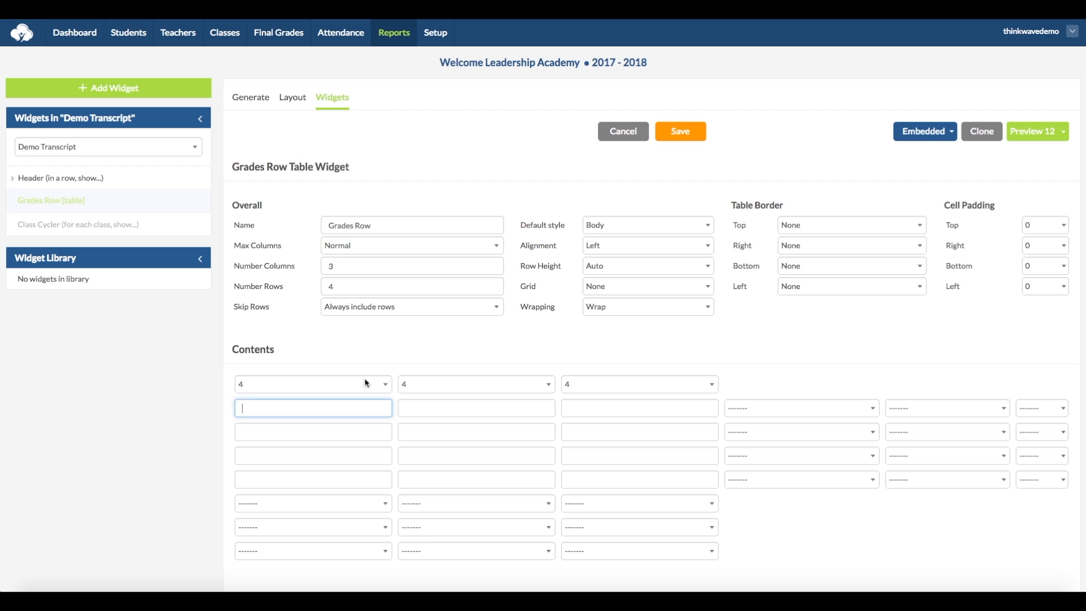
{"action": "scroll", "coordinate": [214, 415], "scroll_direction": "down", "scroll_amount": 20}
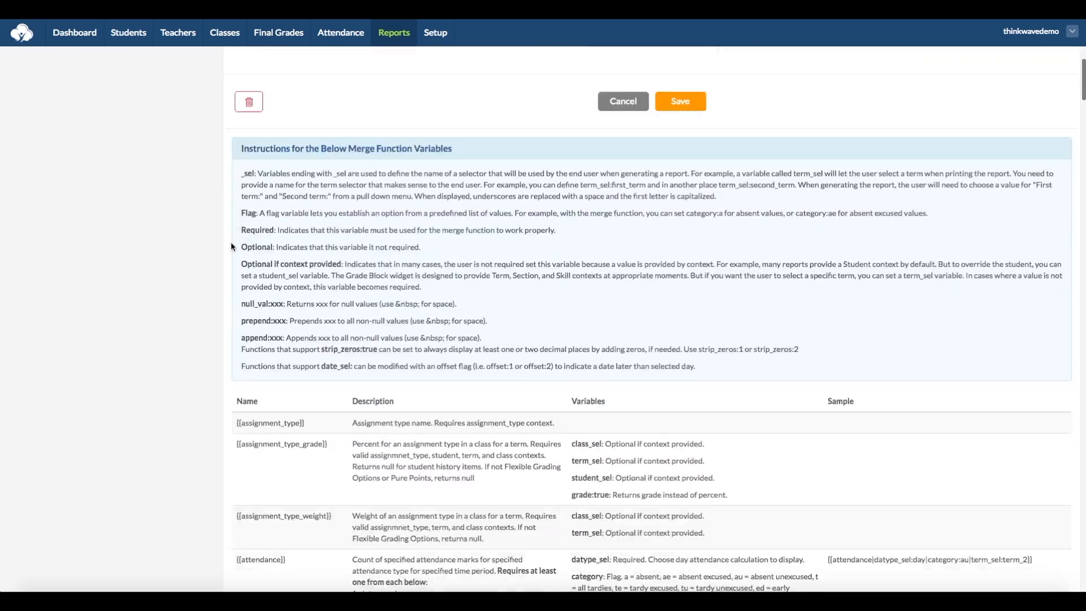
{"action": "scroll", "coordinate": [218, 284], "scroll_direction": "down", "scroll_amount": 5}
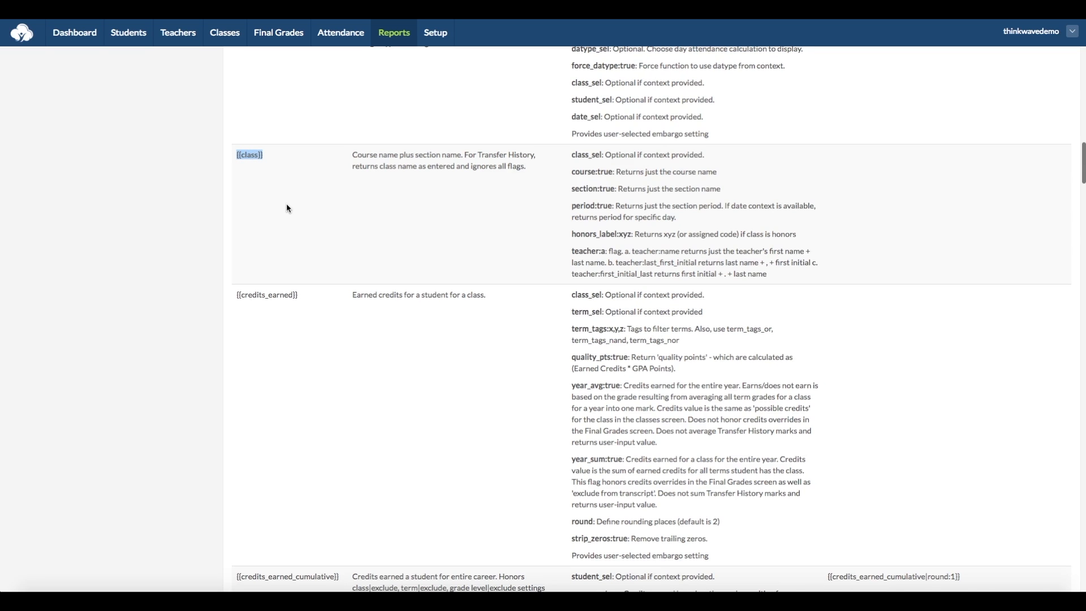
{"action": "scroll", "coordinate": [300, 217], "scroll_direction": "up", "scroll_amount": 20}
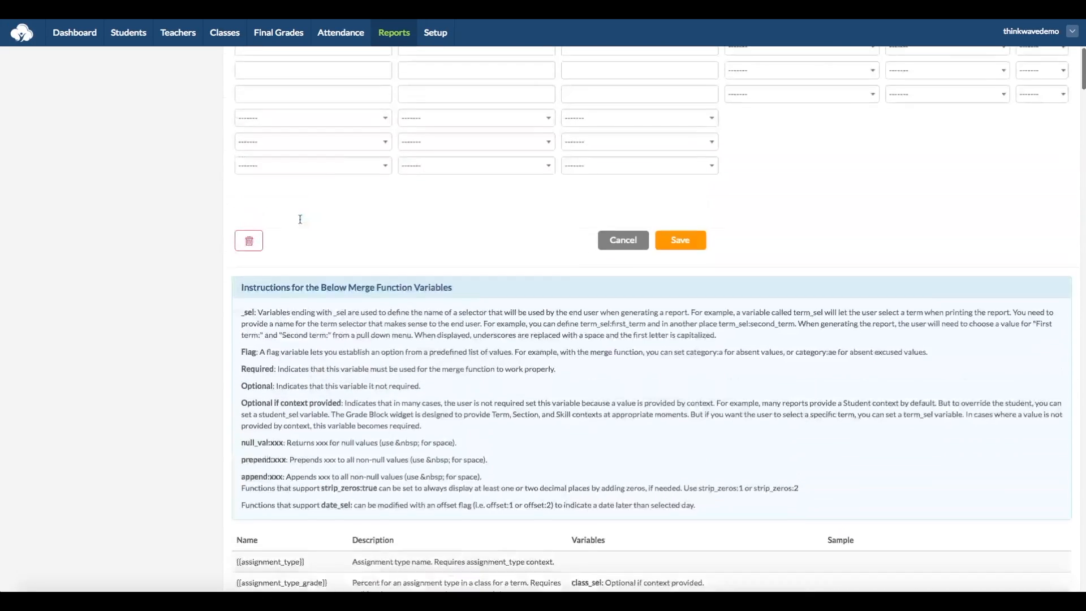
{"action": "scroll", "coordinate": [300, 219], "scroll_direction": "up", "scroll_amount": 4}
{"action": "left_click", "coordinate": [291, 197]}
{"action": "type", "text": "{{class}}"}
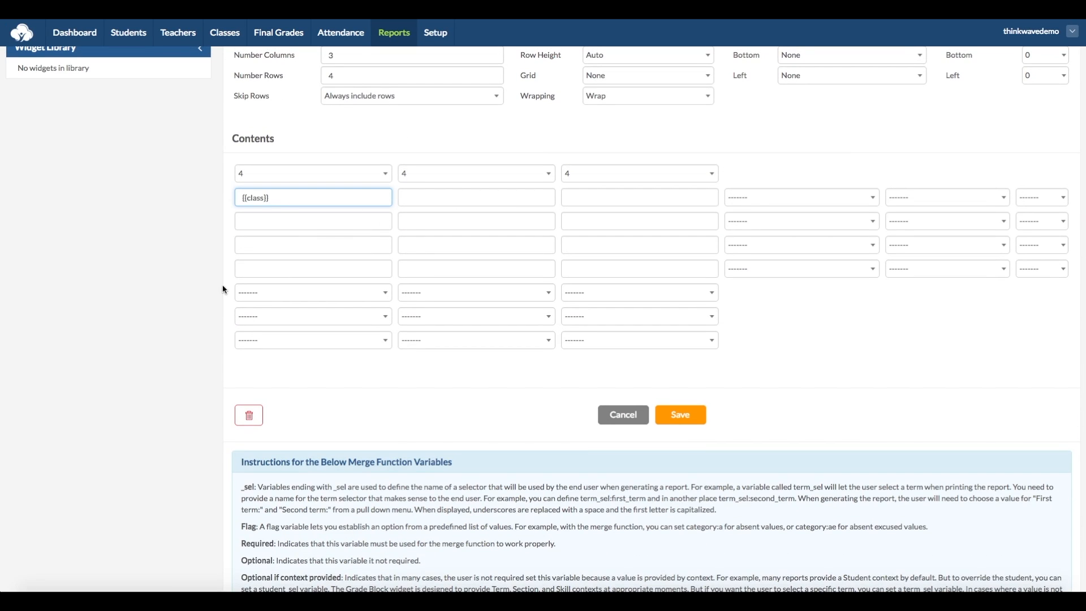
Step: Copy the {{final_grade}} merge function from the reference list into the first row's second column
{"action": "scroll", "coordinate": [198, 339], "scroll_direction": "down", "scroll_amount": 20}
{"action": "scroll", "coordinate": [207, 342], "scroll_direction": "down", "scroll_amount": 15}
{"action": "left_click_drag", "start_coordinate": [284, 213], "coordinate": [235, 213]}
{"action": "key", "text": "ctrl+c"}
{"action": "scroll", "coordinate": [218, 255], "scroll_direction": "up", "scroll_amount": 20}
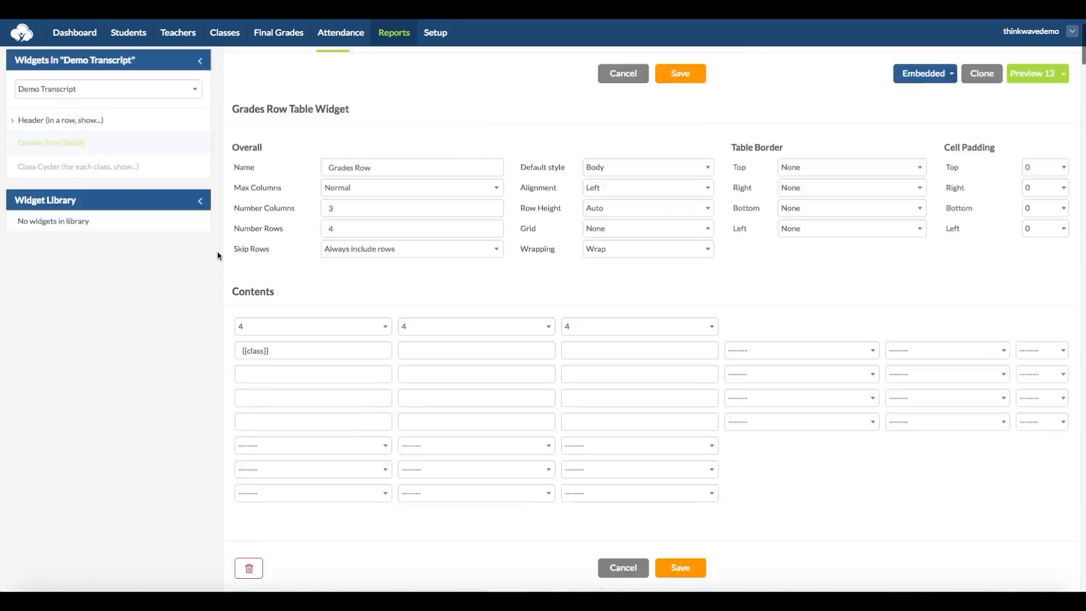
{"action": "scroll", "coordinate": [218, 255], "scroll_direction": "down", "scroll_amount": 3}
{"action": "key", "text": "ctrl+v"}
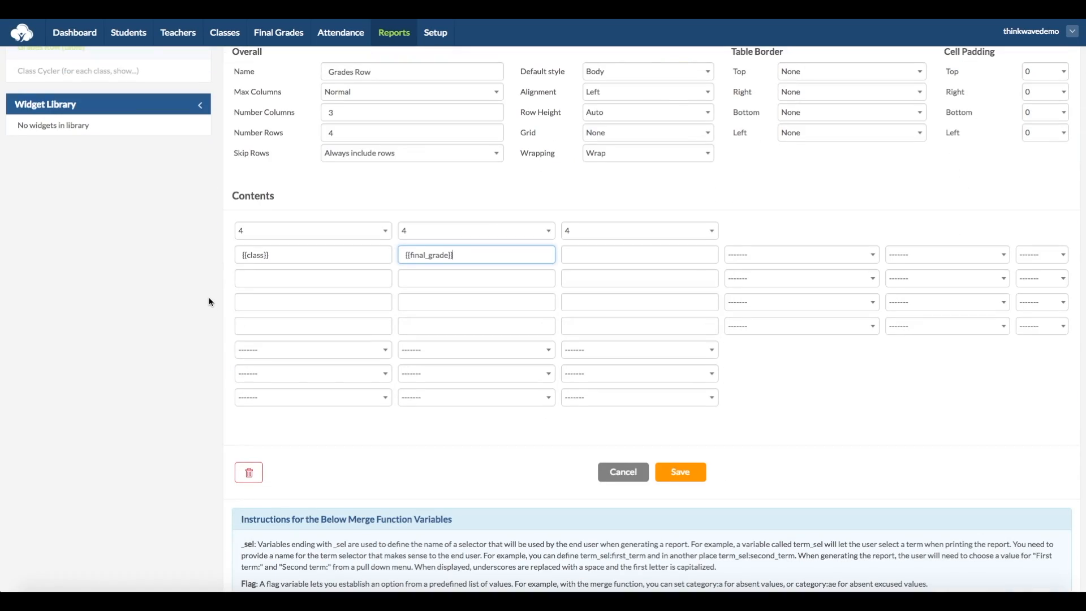
Step: Find the earned credits merge function in the reference list and enter {{credits_earned}} in the first row's third column
{"action": "scroll", "coordinate": [209, 302], "scroll_direction": "down", "scroll_amount": 20}
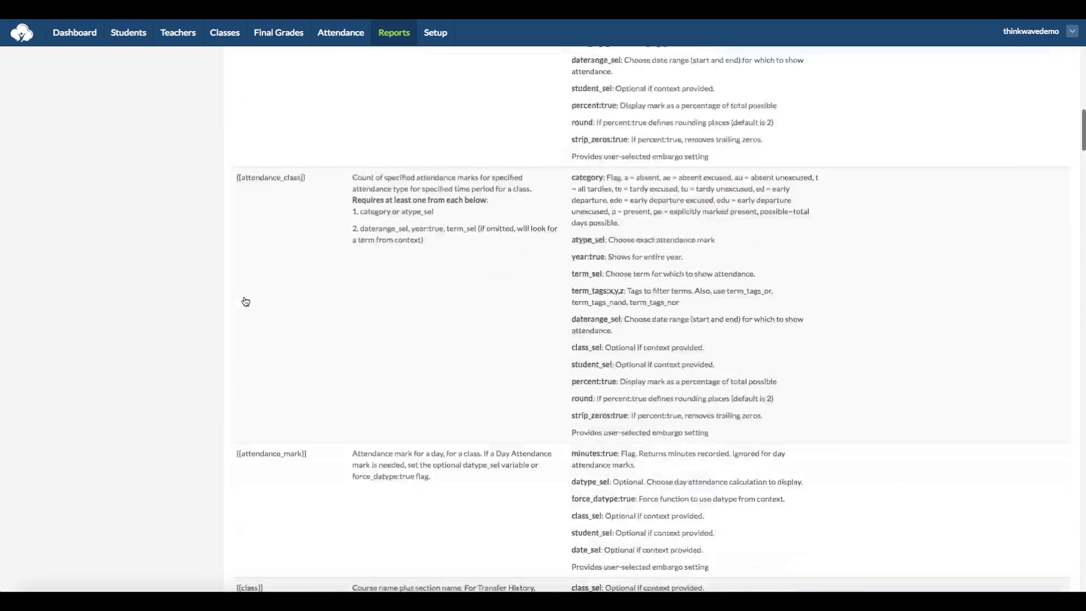
{"action": "scroll", "coordinate": [246, 302], "scroll_direction": "down", "scroll_amount": 4}
{"action": "scroll", "coordinate": [246, 301], "scroll_direction": "up", "scroll_amount": 7}
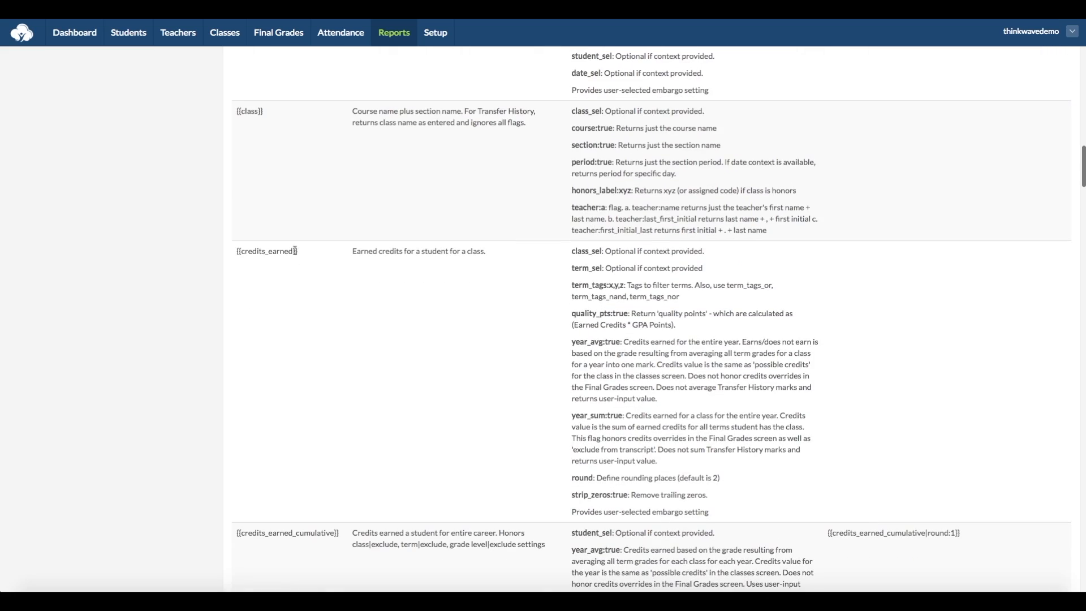
{"action": "scroll", "coordinate": [249, 263], "scroll_direction": "up", "scroll_amount": 20}
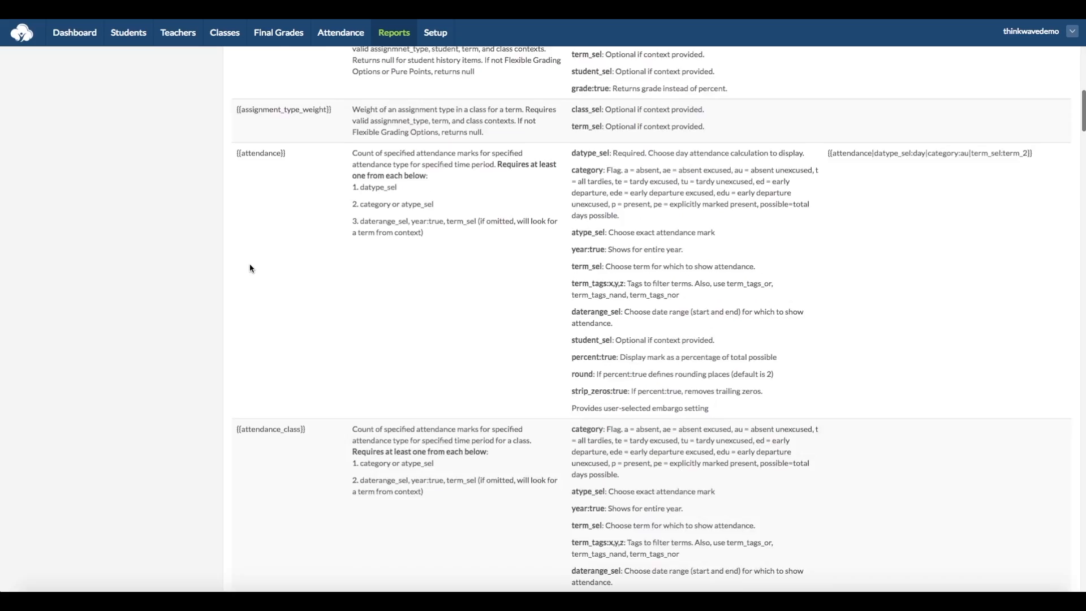
{"action": "left_click", "coordinate": [640, 221]}
{"action": "type", "text": "{{credits_earned}}"}
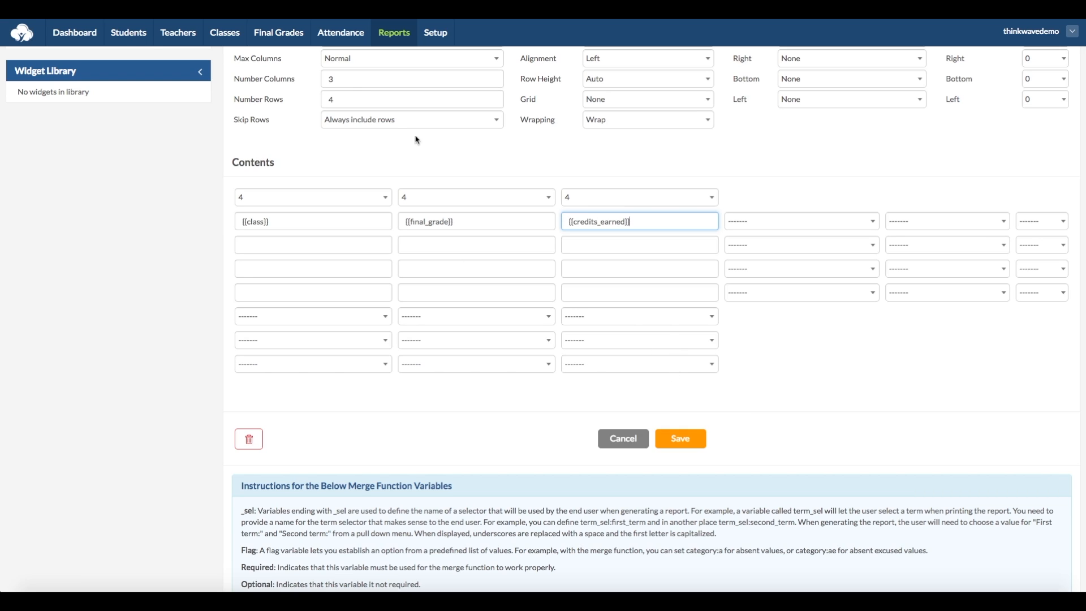
Step: Set the Grades Row table's number of rows to 1 and save the widget
{"action": "left_click", "coordinate": [328, 99]}
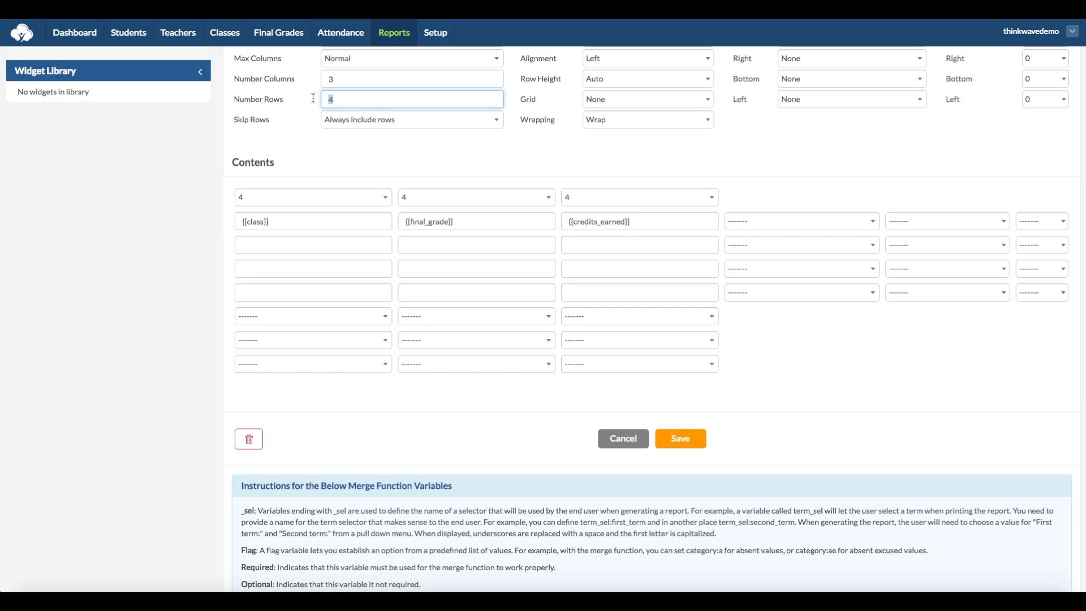
{"action": "type", "text": "1"}
{"action": "left_click", "coordinate": [540, 156]}
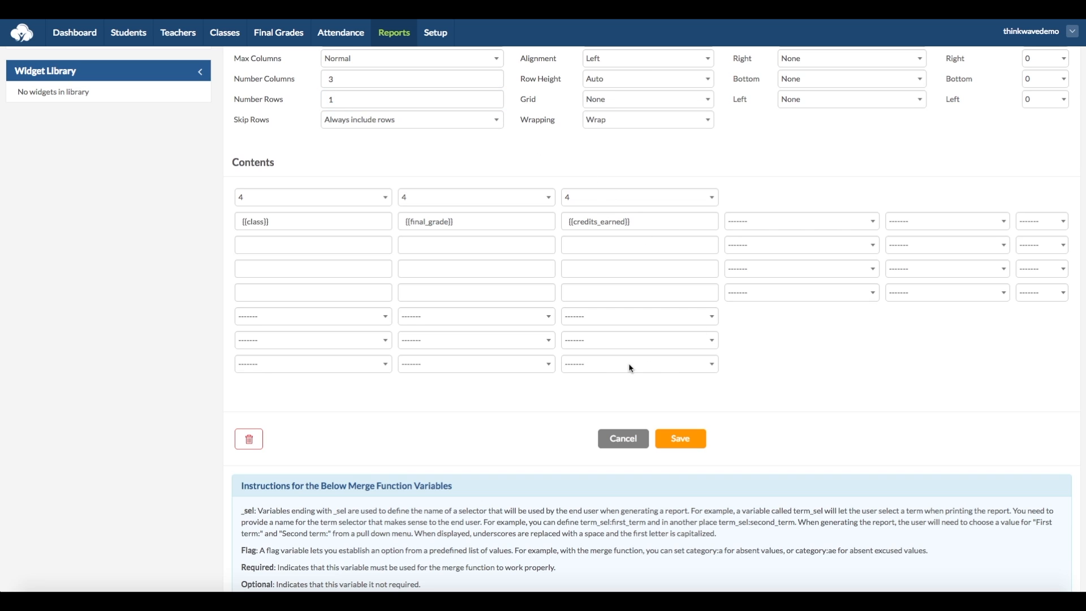
{"action": "left_click", "coordinate": [685, 442]}
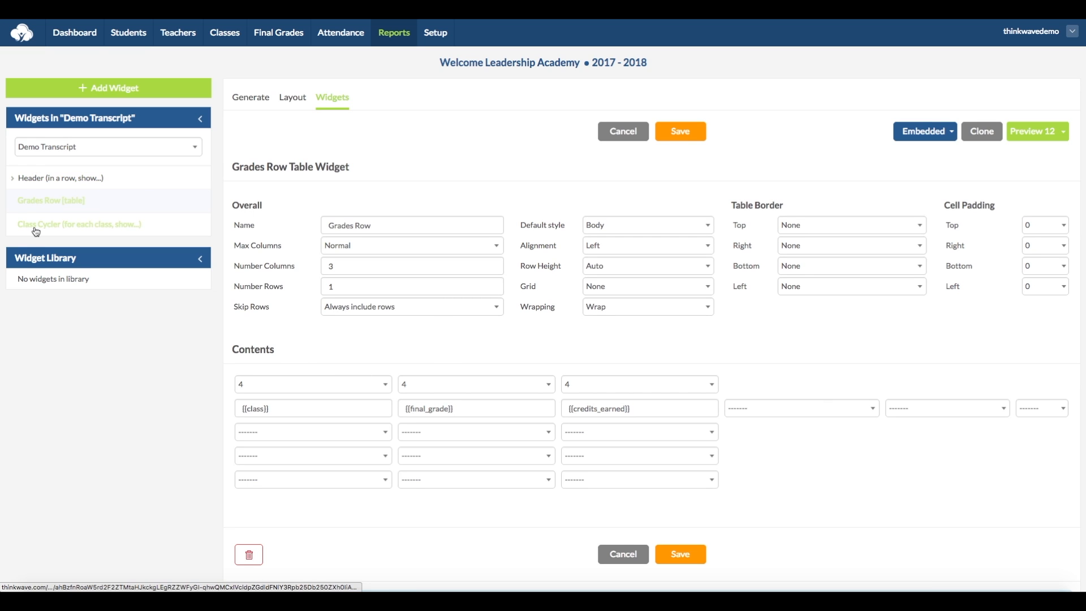
Step: Make the Class Cycler widget display Grades Row [table] for each class, and save it
{"action": "left_click", "coordinate": [53, 227]}
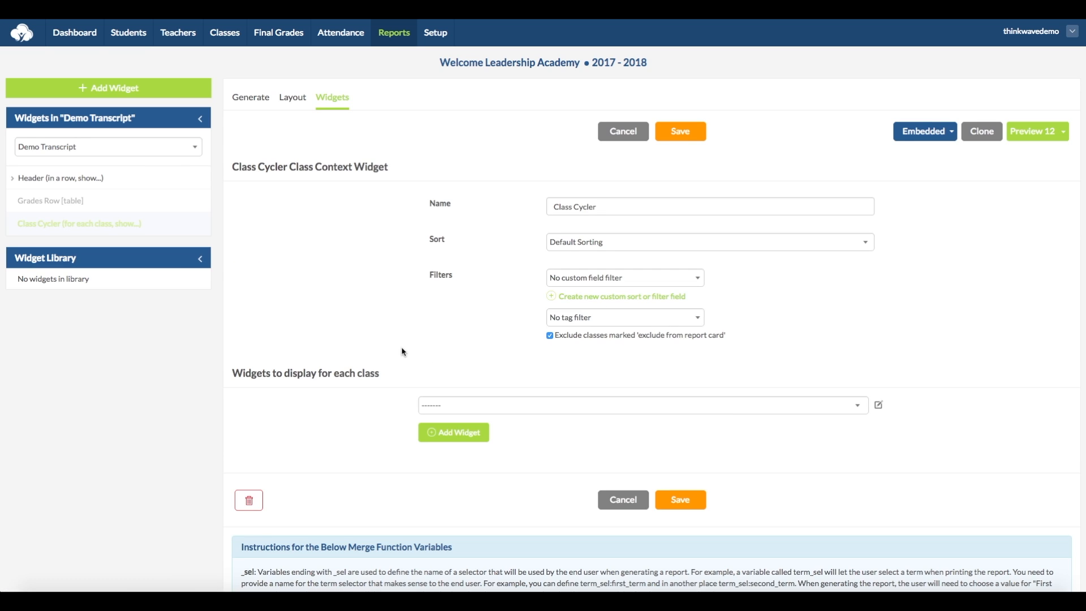
{"action": "scroll", "coordinate": [400, 349], "scroll_direction": "down", "scroll_amount": 3}
{"action": "left_click", "coordinate": [512, 301]}
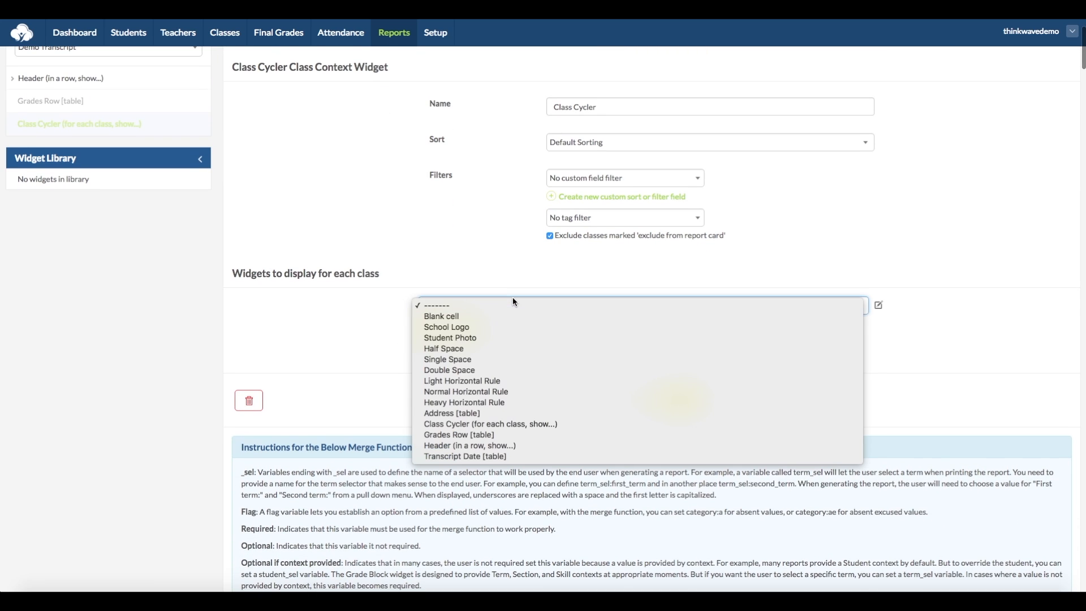
{"action": "left_click", "coordinate": [588, 433]}
{"action": "left_click", "coordinate": [688, 406]}
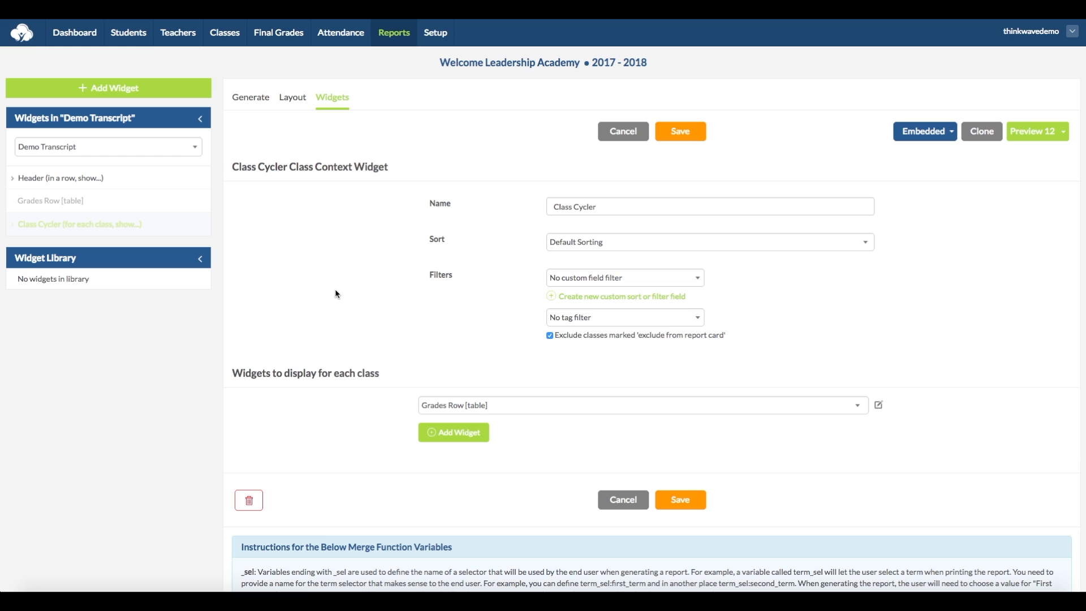
Step: Add a widget named Term Cycler to the Demo Transcript, using the Term widget (for each term or year) type
{"action": "left_click", "coordinate": [102, 90]}
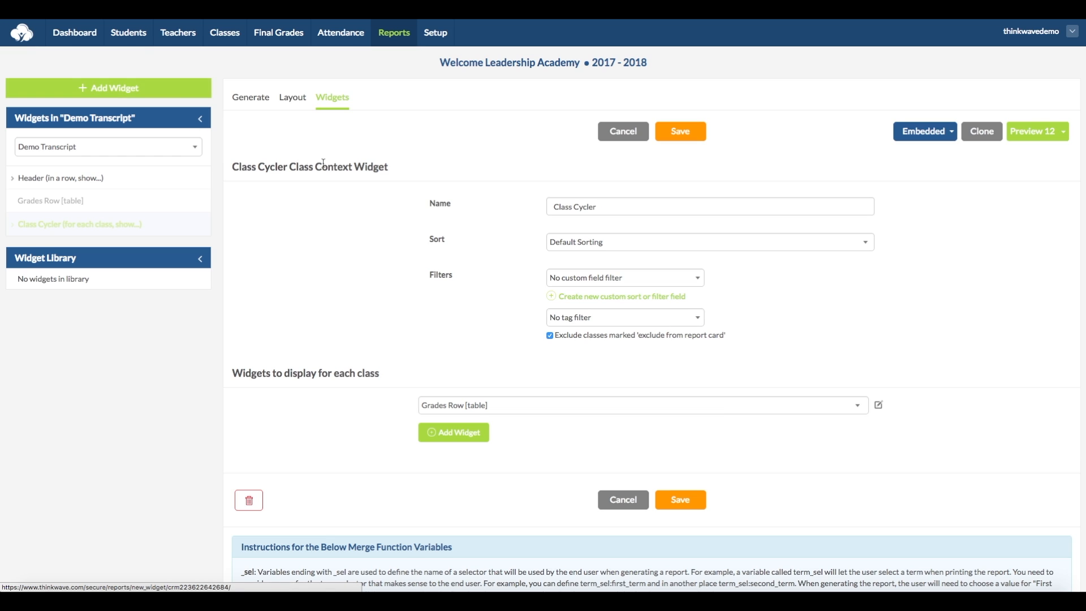
{"action": "left_click", "coordinate": [358, 200]}
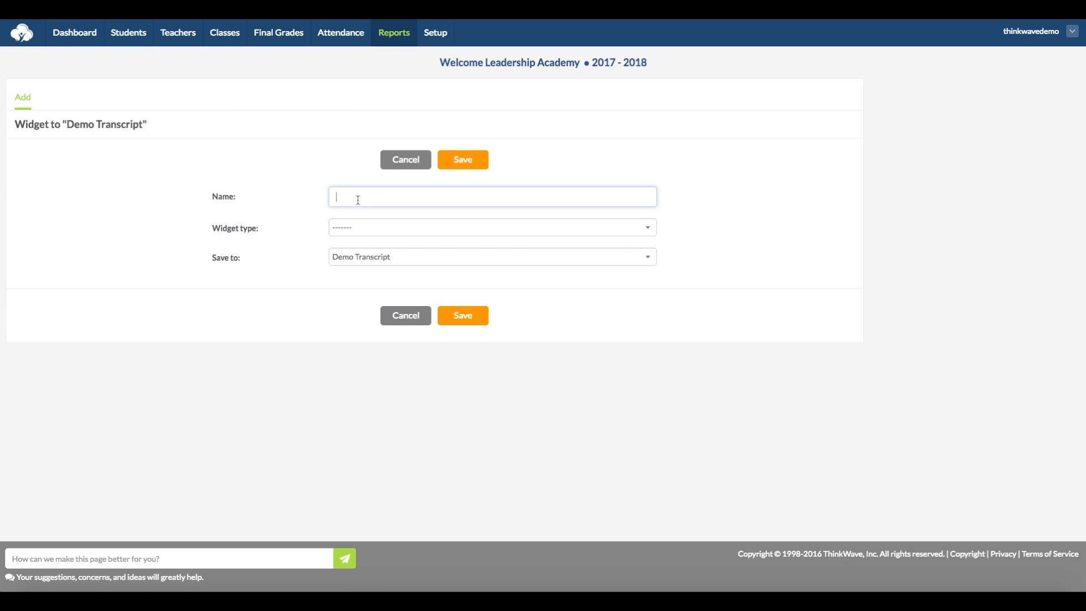
{"action": "type", "text": "Term Cycler"}
{"action": "left_click", "coordinate": [377, 227]}
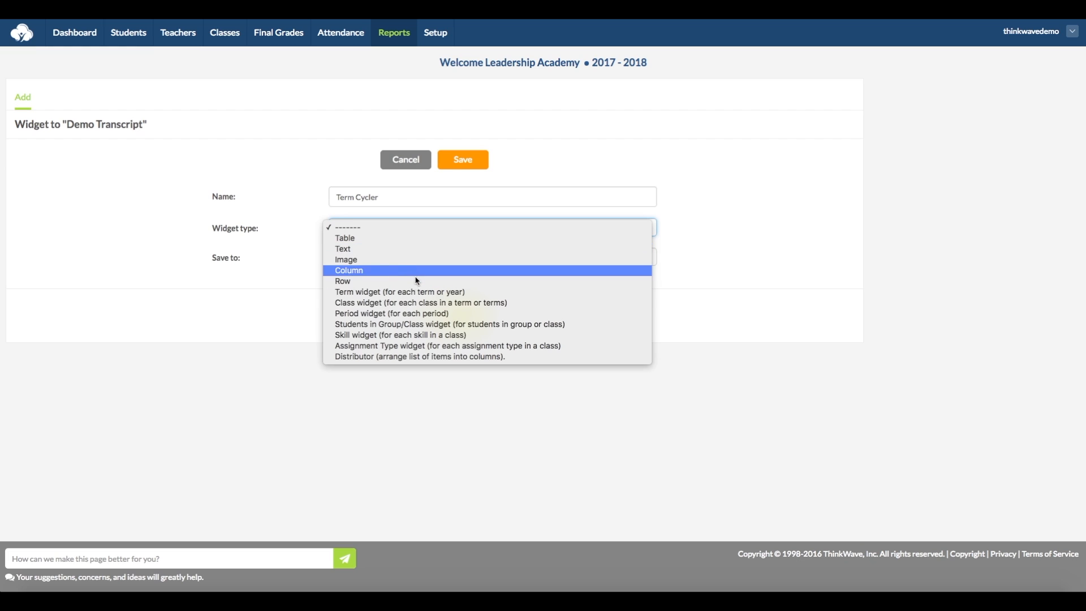
{"action": "left_click", "coordinate": [444, 292]}
{"action": "left_click", "coordinate": [464, 162]}
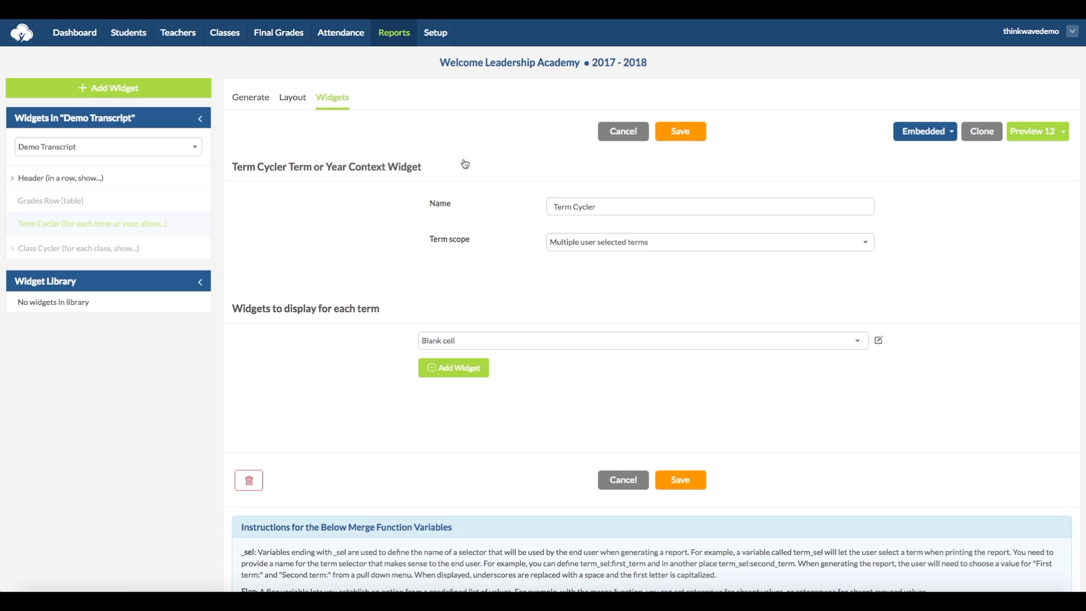
Step: Set the Term Cycler's scope to all terms in the student's academic history, with transfer history at beginning and no grade level tag filter
{"action": "left_click", "coordinate": [728, 243]}
{"action": "left_click", "coordinate": [834, 266]}
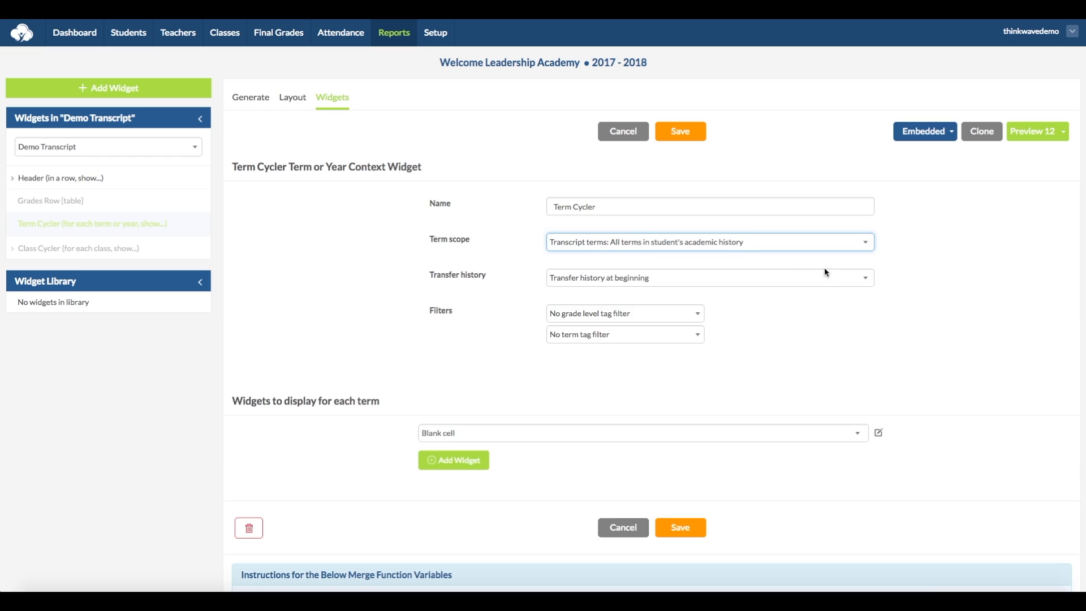
{"action": "left_click", "coordinate": [732, 280]}
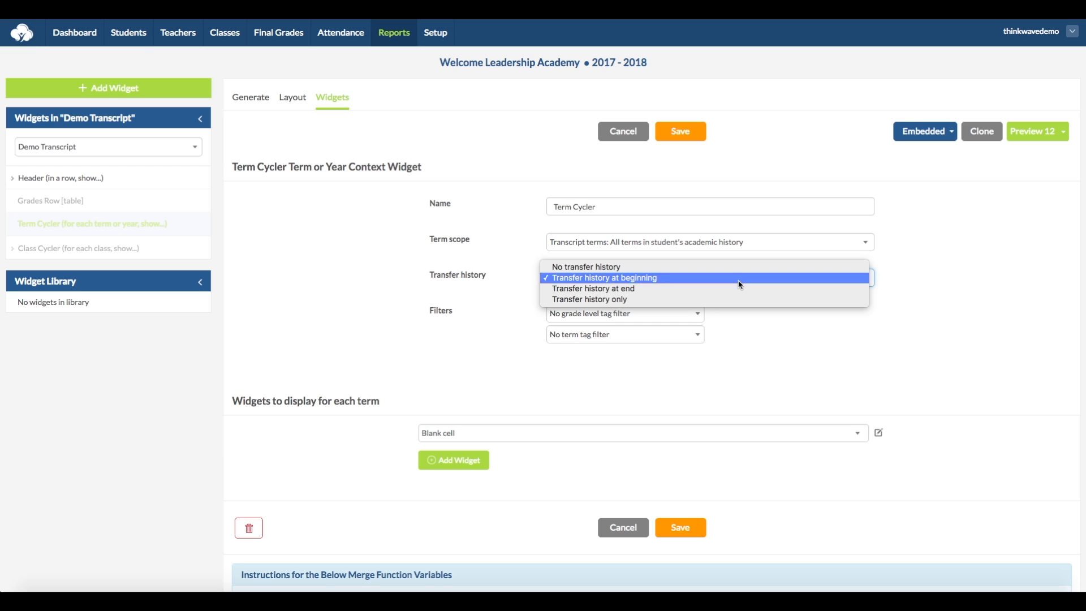
{"action": "left_click", "coordinate": [739, 280]}
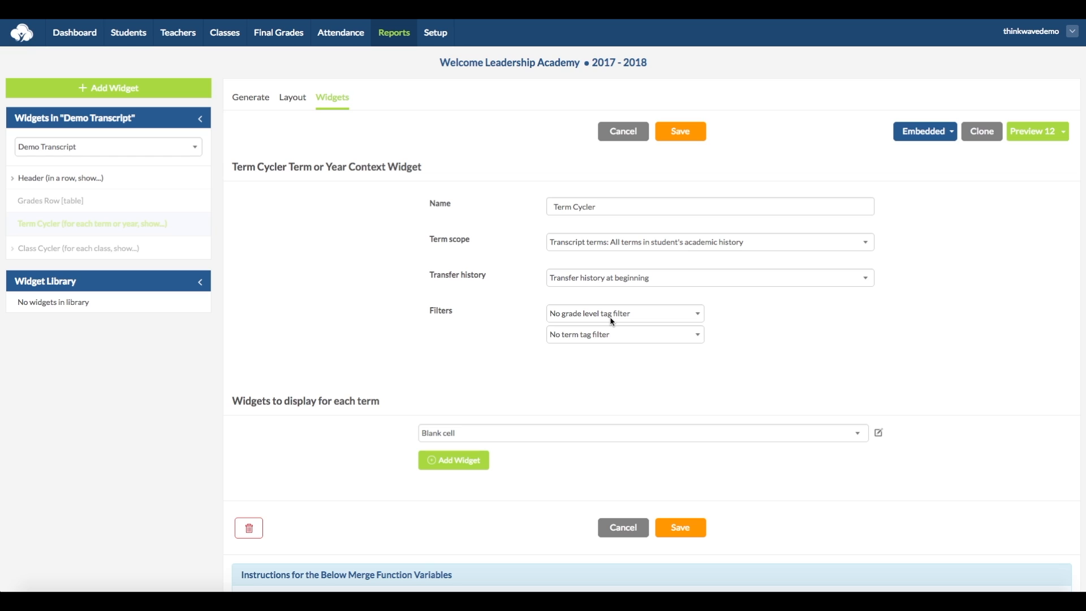
{"action": "left_click", "coordinate": [650, 317]}
{"action": "left_click", "coordinate": [755, 351]}
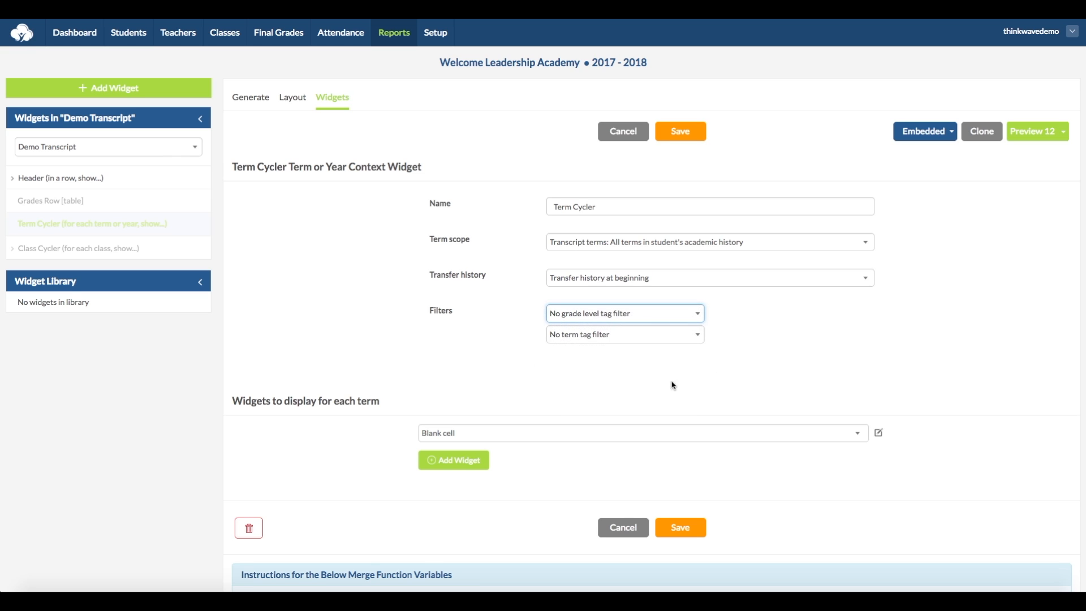
{"action": "left_click", "coordinate": [477, 378]}
{"action": "scroll", "coordinate": [543, 388], "scroll_direction": "down", "scroll_amount": 1}
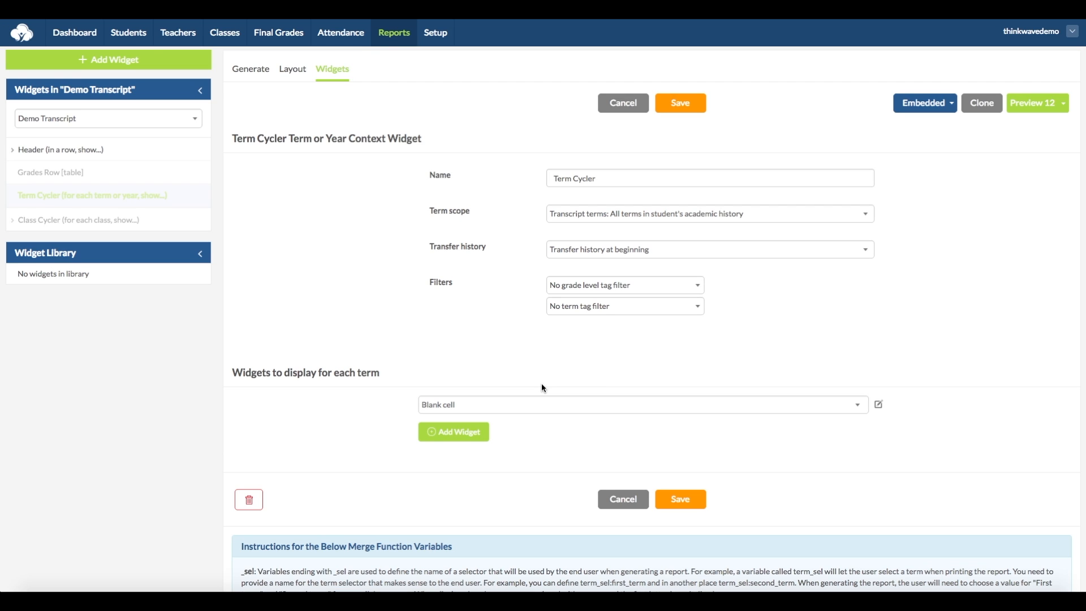
Step: Make the Term Cycler widget display the Class Cycler for each term, and save it
{"action": "left_click", "coordinate": [577, 405]}
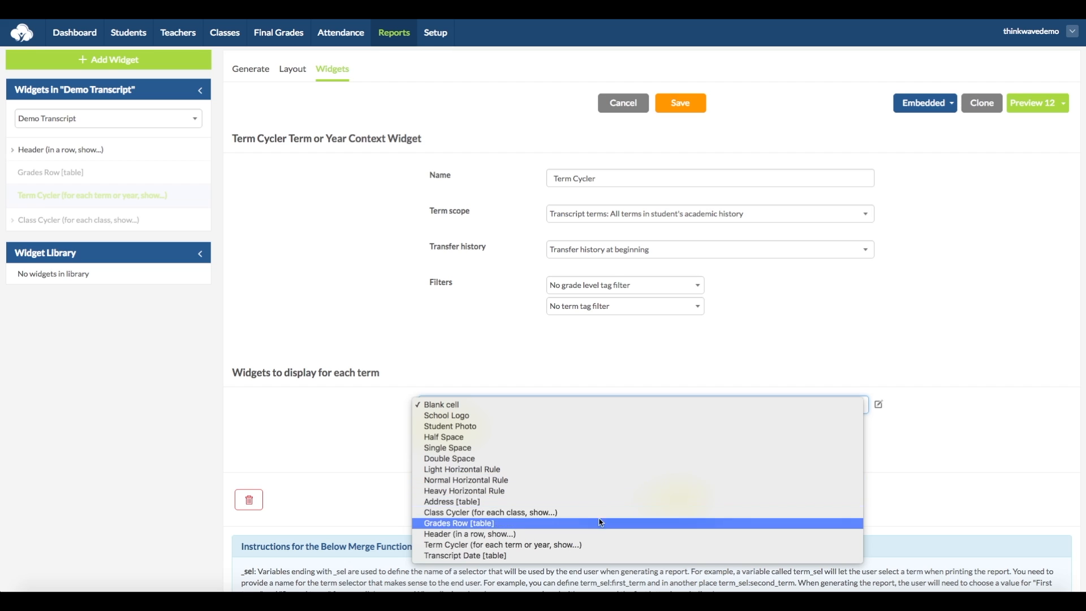
{"action": "left_click", "coordinate": [622, 513]}
{"action": "left_click", "coordinate": [686, 502]}
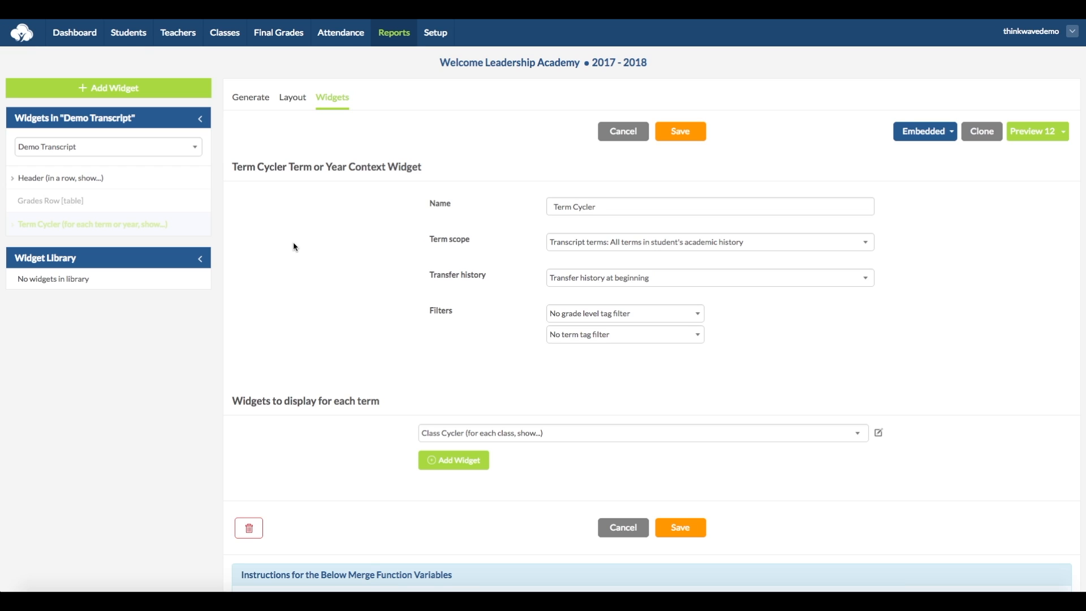
Step: Place the Term Cycler widget in the first 6-wide cell of the report layout's 8/12 row, and save the layout
{"action": "left_click", "coordinate": [292, 105]}
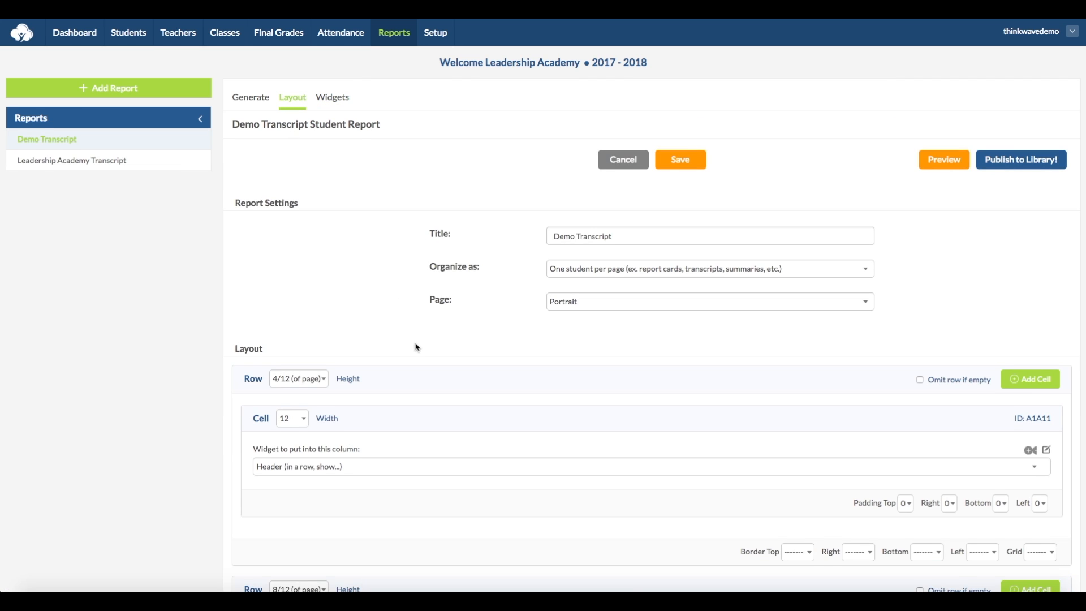
{"action": "scroll", "coordinate": [417, 347], "scroll_direction": "down", "scroll_amount": 3}
{"action": "scroll", "coordinate": [417, 347], "scroll_direction": "down", "scroll_amount": 1}
{"action": "left_click", "coordinate": [323, 469]}
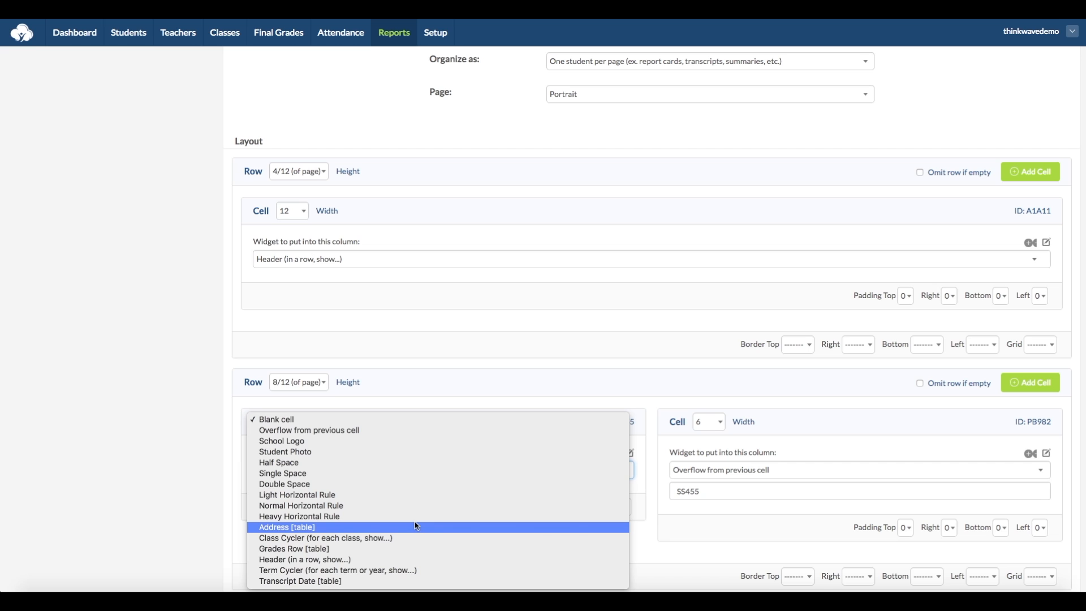
{"action": "left_click", "coordinate": [419, 570]}
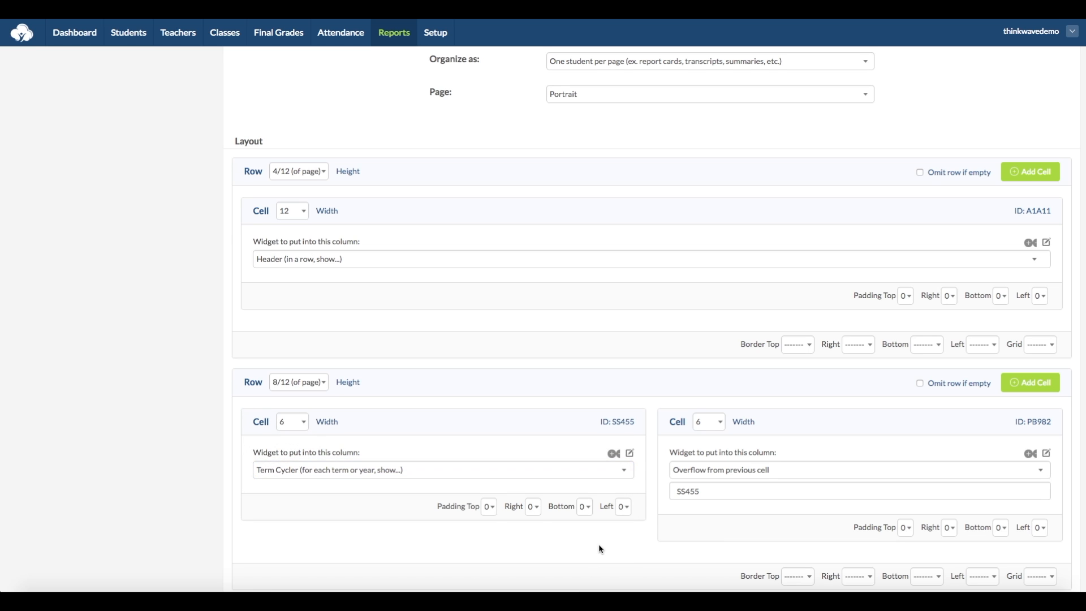
{"action": "scroll", "coordinate": [601, 548], "scroll_direction": "down", "scroll_amount": 3}
{"action": "left_click", "coordinate": [681, 547]}
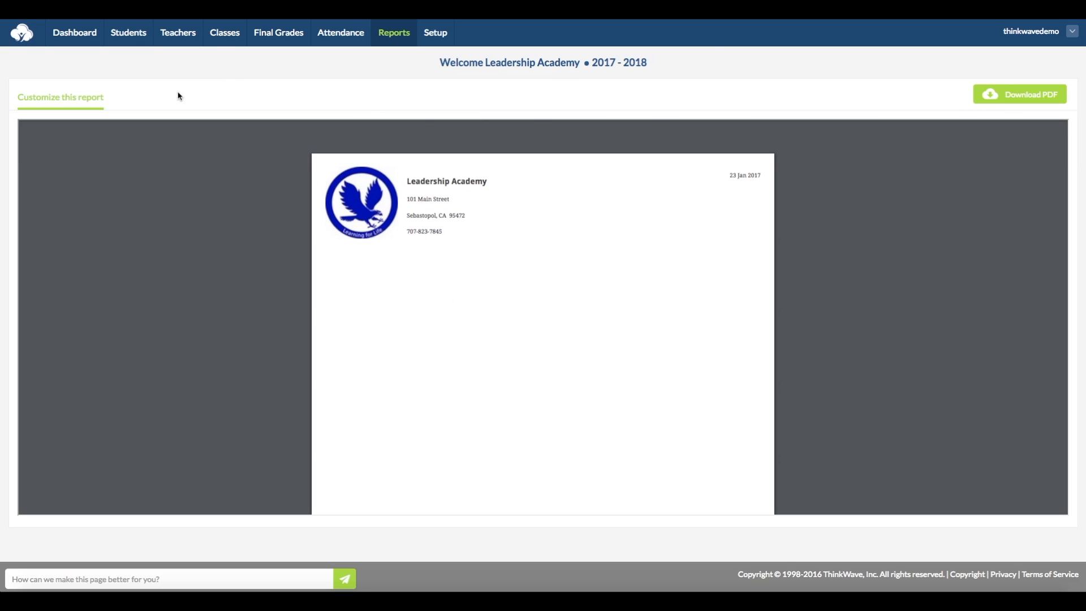
Step: Generate the Demo Transcript for the first listed student and review the class, grade and credit rows
{"action": "left_click", "coordinate": [82, 100]}
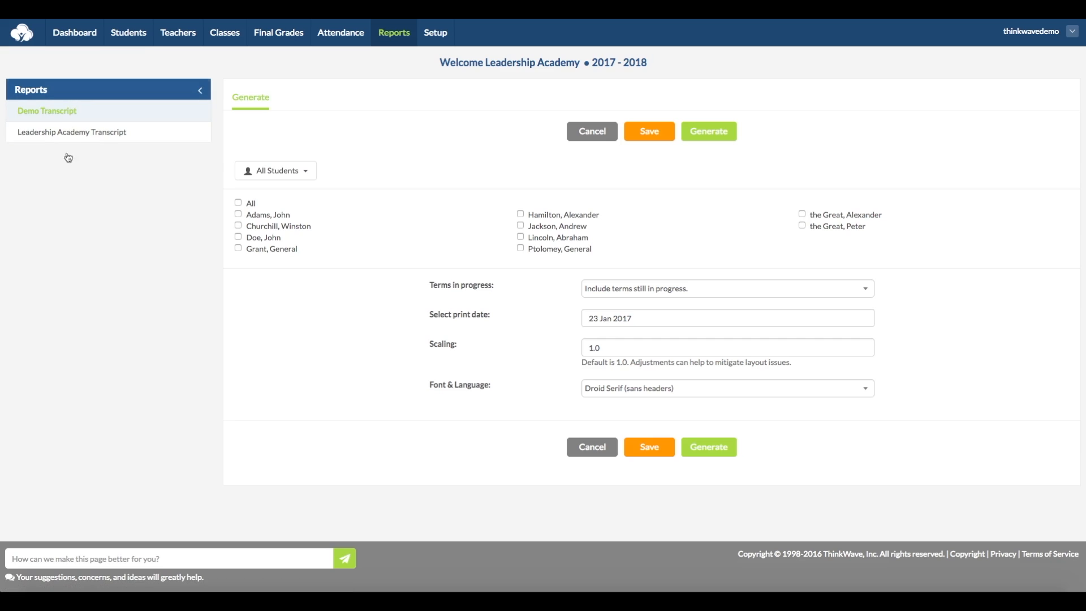
{"action": "left_click", "coordinate": [238, 215]}
{"action": "left_click", "coordinate": [714, 136]}
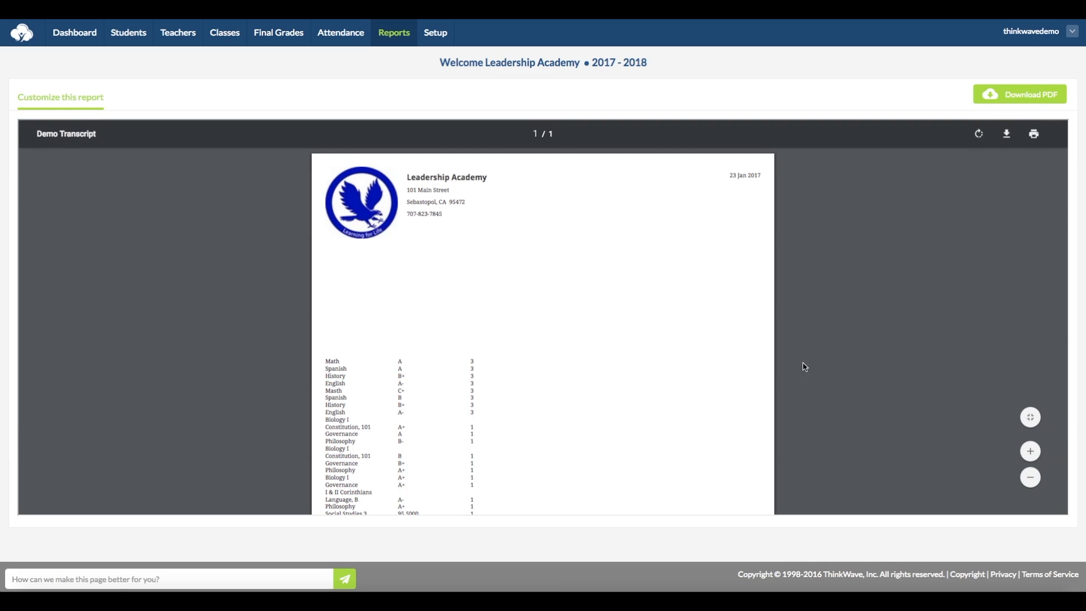
{"action": "scroll", "coordinate": [855, 354], "scroll_direction": "down", "scroll_amount": 1}
{"action": "scroll", "coordinate": [855, 355], "scroll_direction": "down", "scroll_amount": 5}
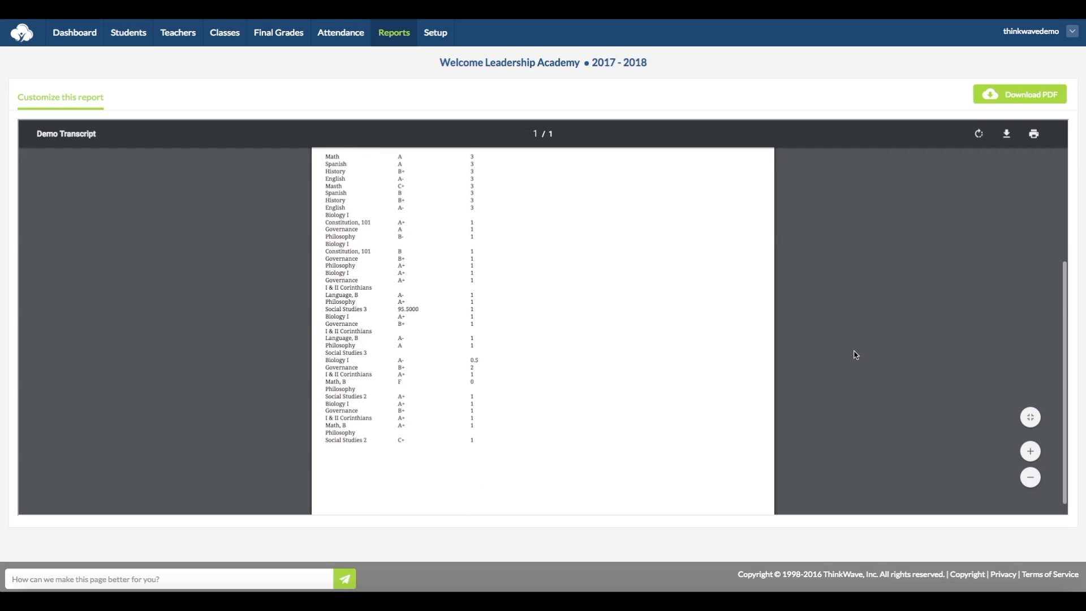
{"action": "scroll", "coordinate": [856, 354], "scroll_direction": "up", "scroll_amount": 5}
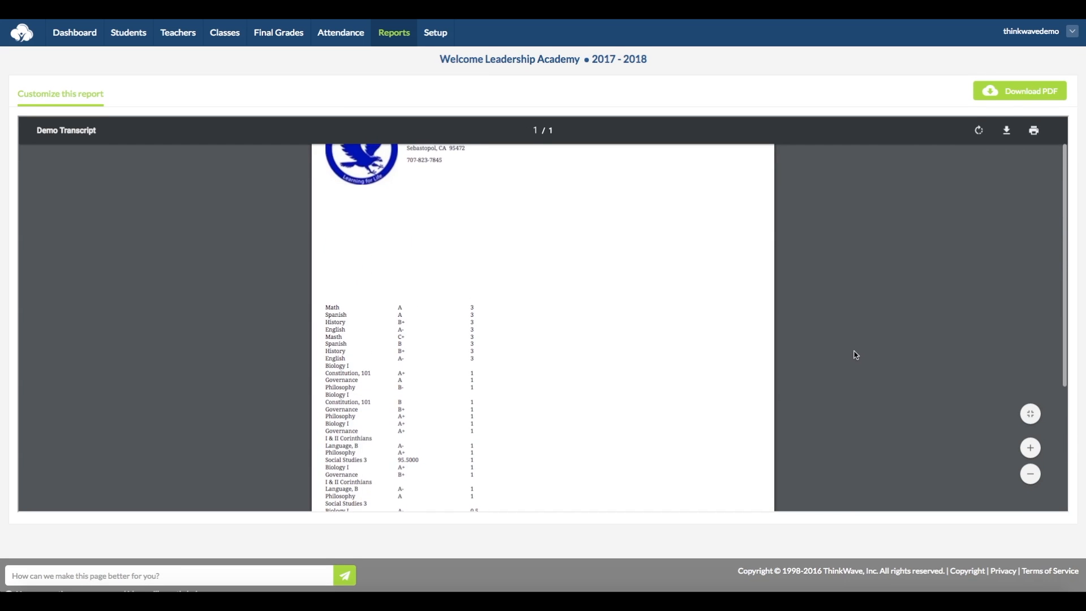
{"action": "scroll", "coordinate": [856, 355], "scroll_direction": "down", "scroll_amount": 3}
{"action": "scroll", "coordinate": [855, 355], "scroll_direction": "down", "scroll_amount": 3}
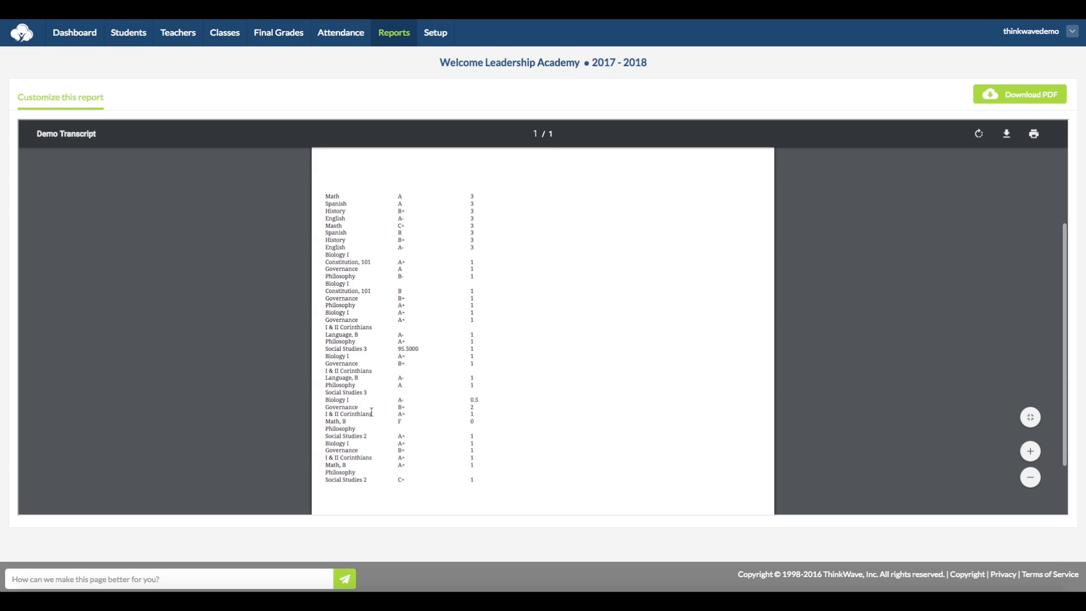
{"action": "scroll", "coordinate": [373, 412], "scroll_direction": "up", "scroll_amount": 1}
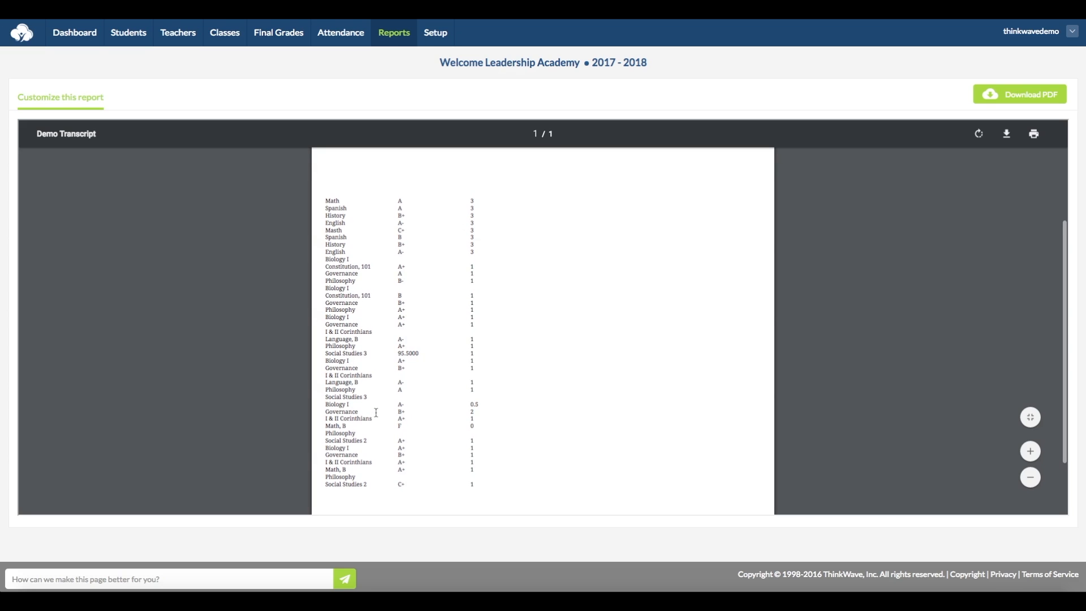
{"action": "scroll", "coordinate": [376, 413], "scroll_direction": "up", "scroll_amount": 5}
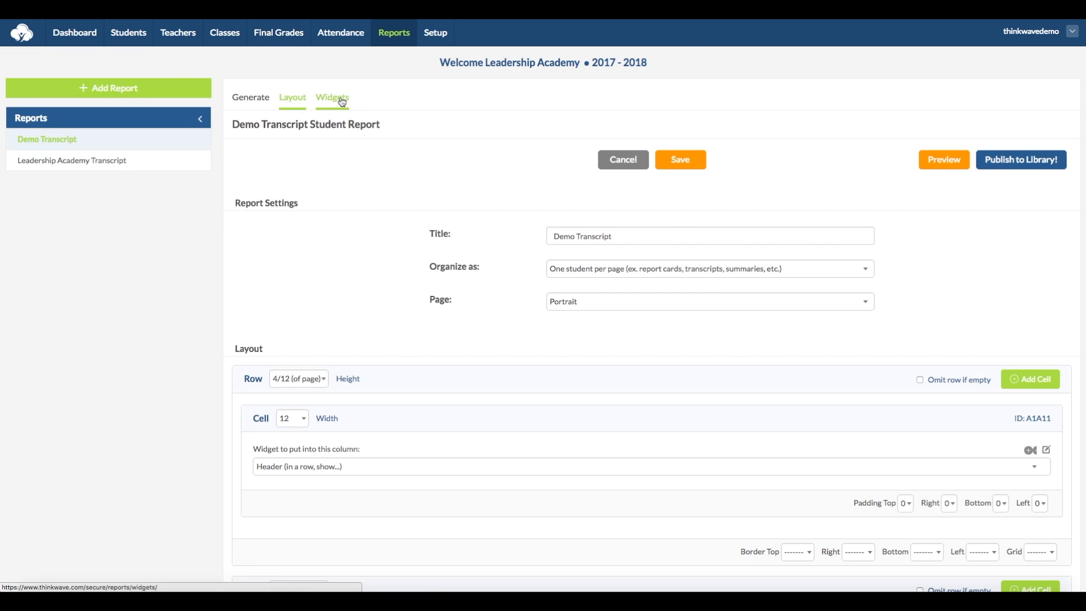
Step: Add two more widget slots to the Term Cycler's widgets displayed for each term
{"action": "left_click", "coordinate": [342, 102]}
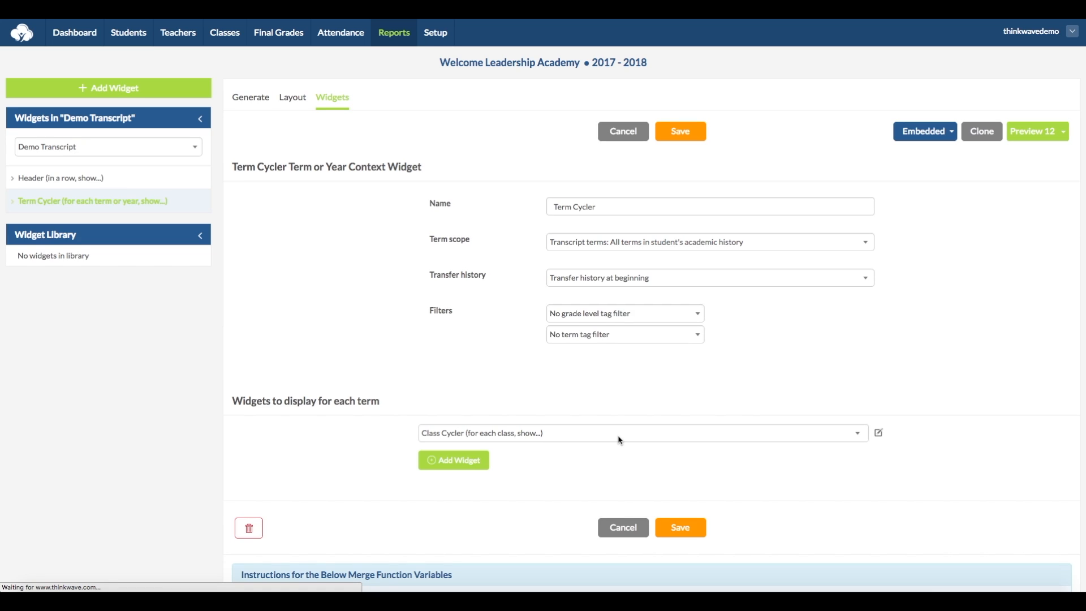
{"action": "left_click", "coordinate": [472, 463]}
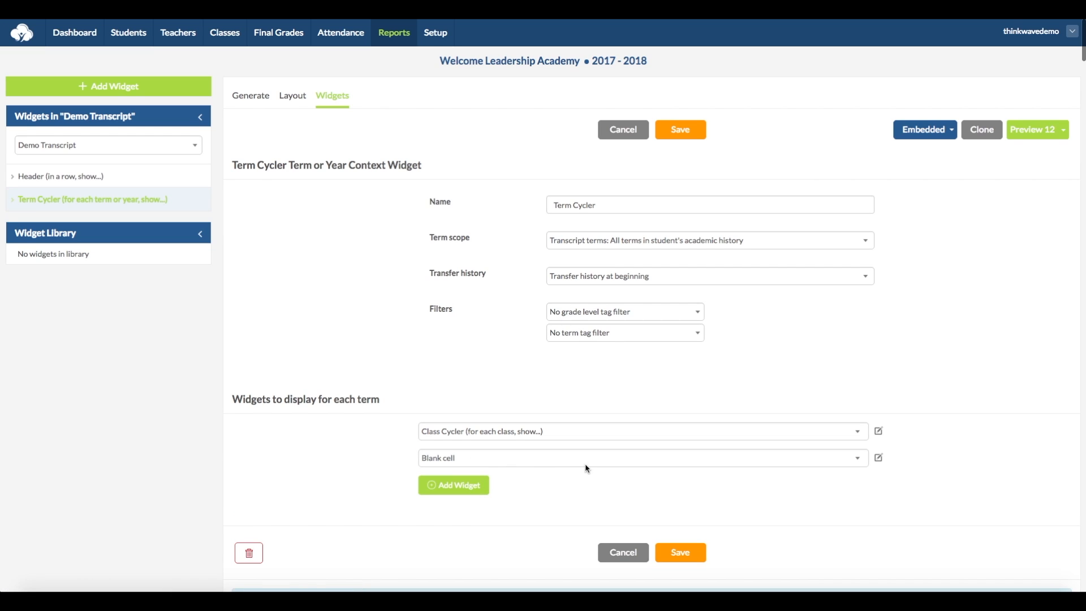
{"action": "left_click", "coordinate": [460, 487]}
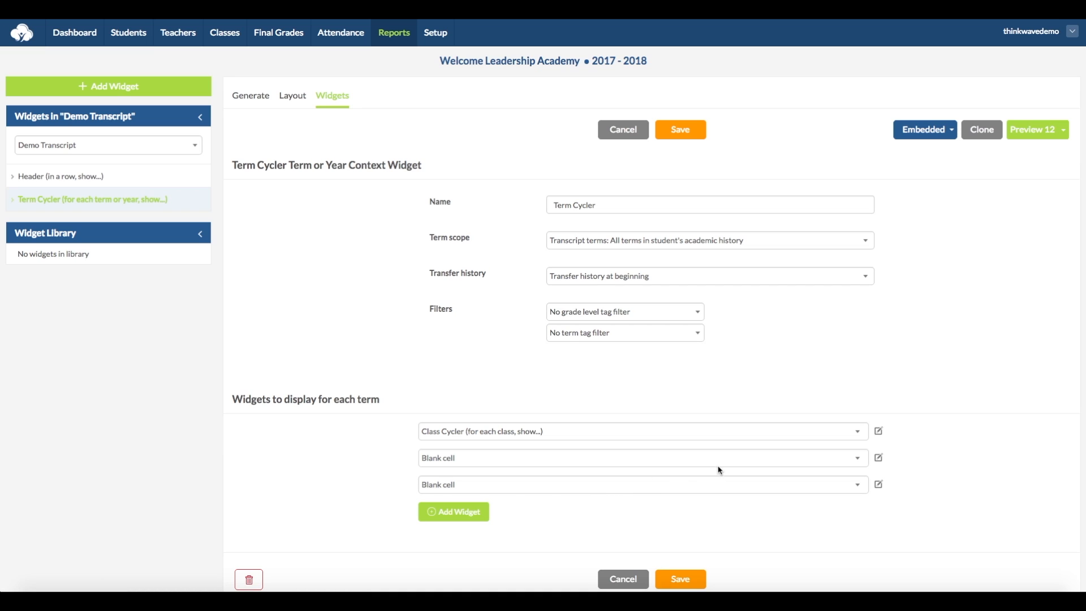
Step: Set the Term Cycler's displayed widgets to Normal Horizontal Rule, Half Space and Class Cycler in that order, and save
{"action": "left_click", "coordinate": [712, 434]}
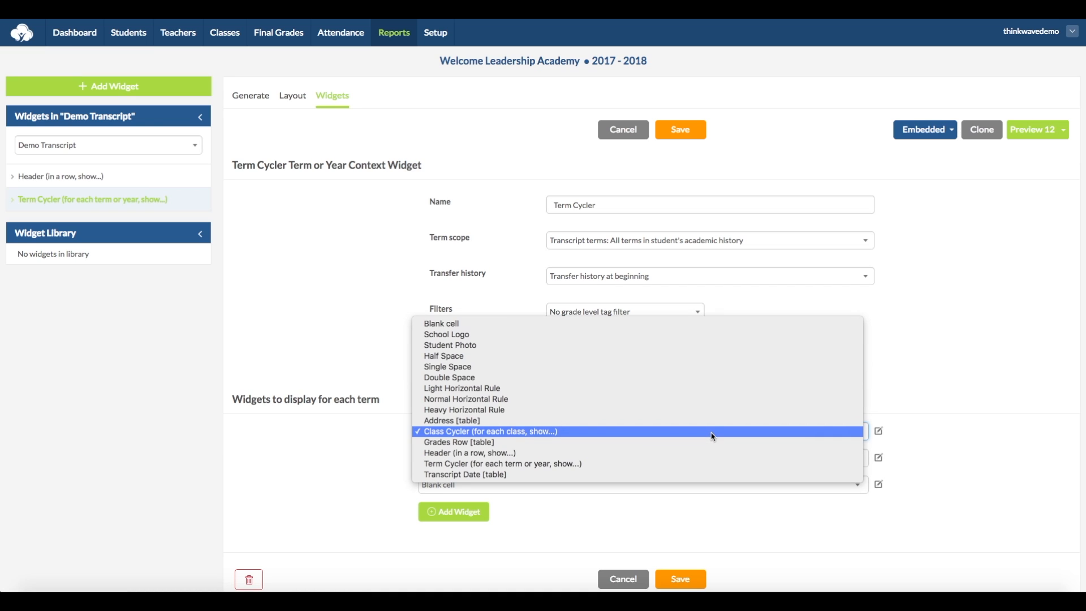
{"action": "left_click", "coordinate": [711, 399]}
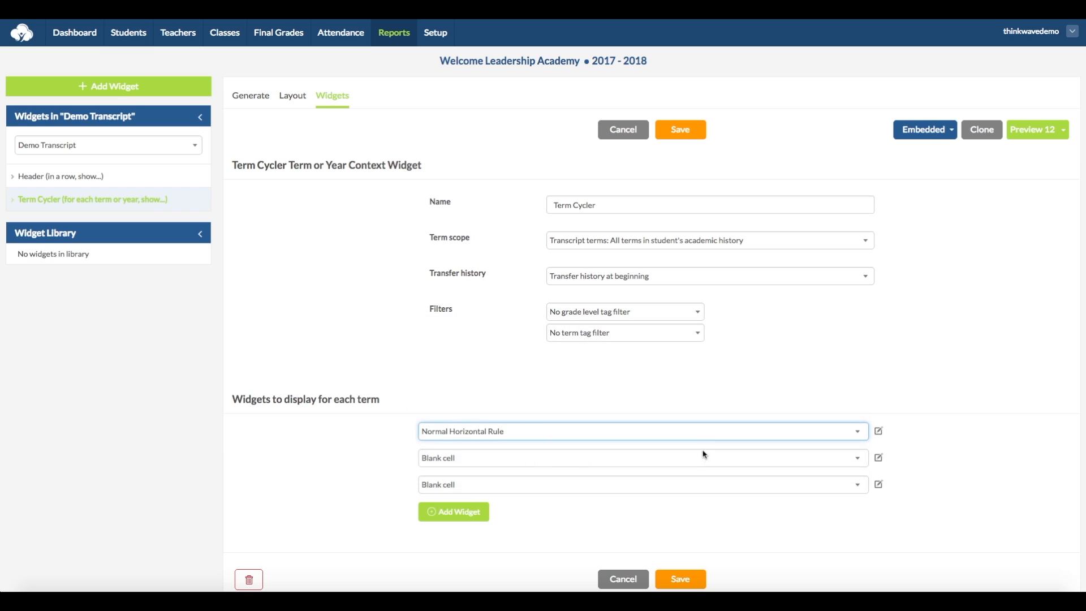
{"action": "left_click", "coordinate": [701, 460]}
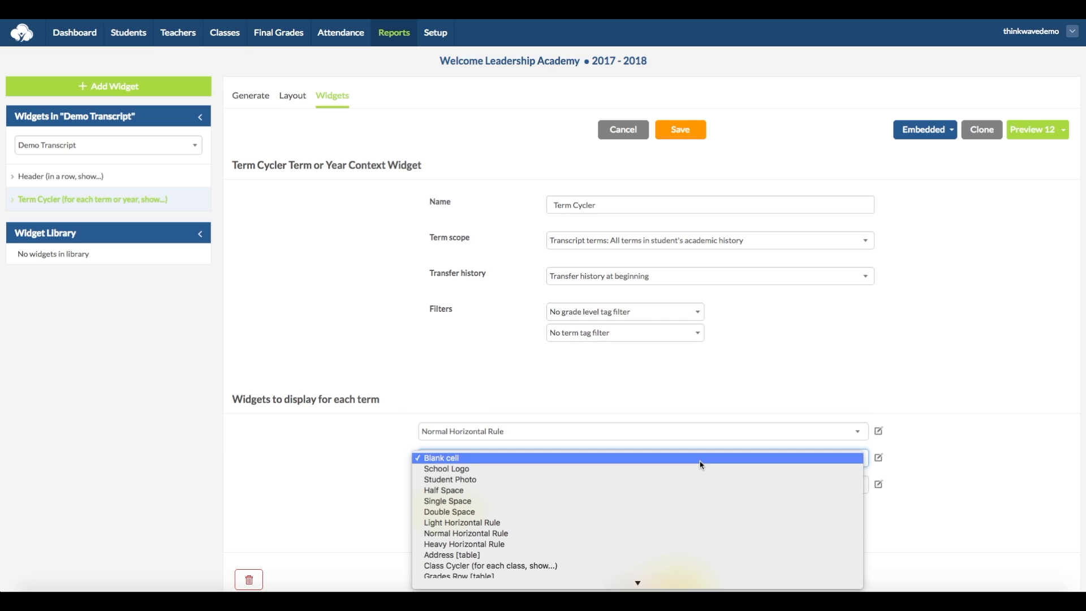
{"action": "left_click", "coordinate": [700, 490]}
{"action": "left_click", "coordinate": [700, 484]}
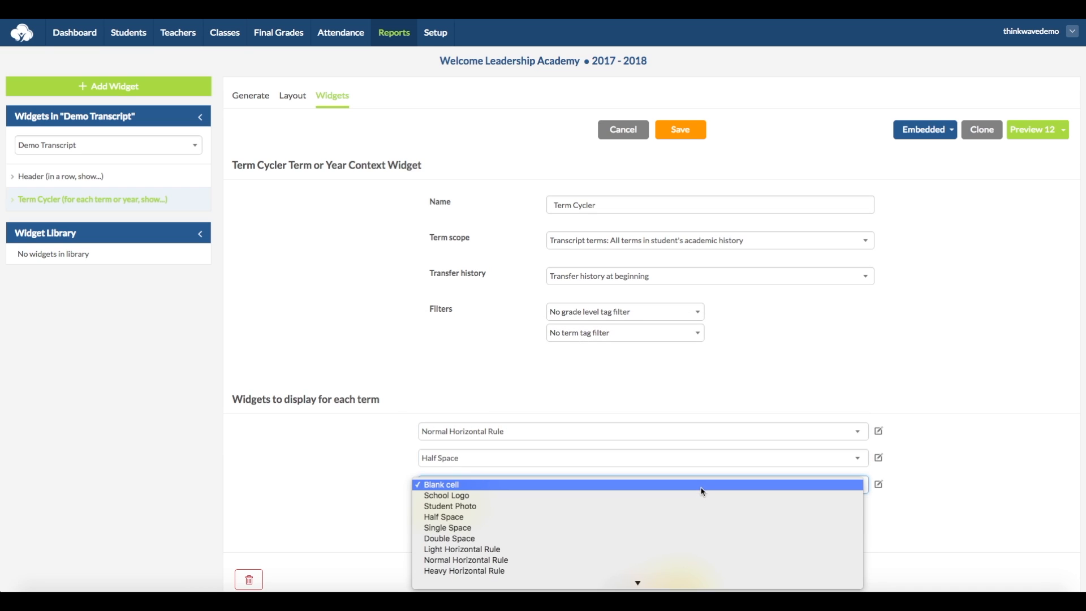
{"action": "left_click", "coordinate": [693, 538]}
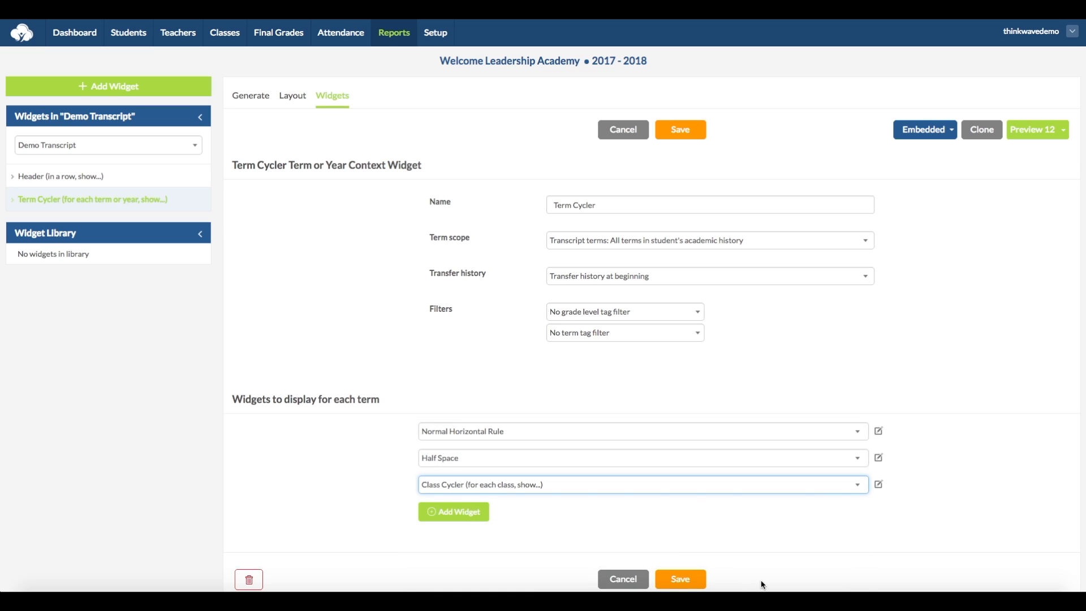
{"action": "left_click", "coordinate": [696, 583]}
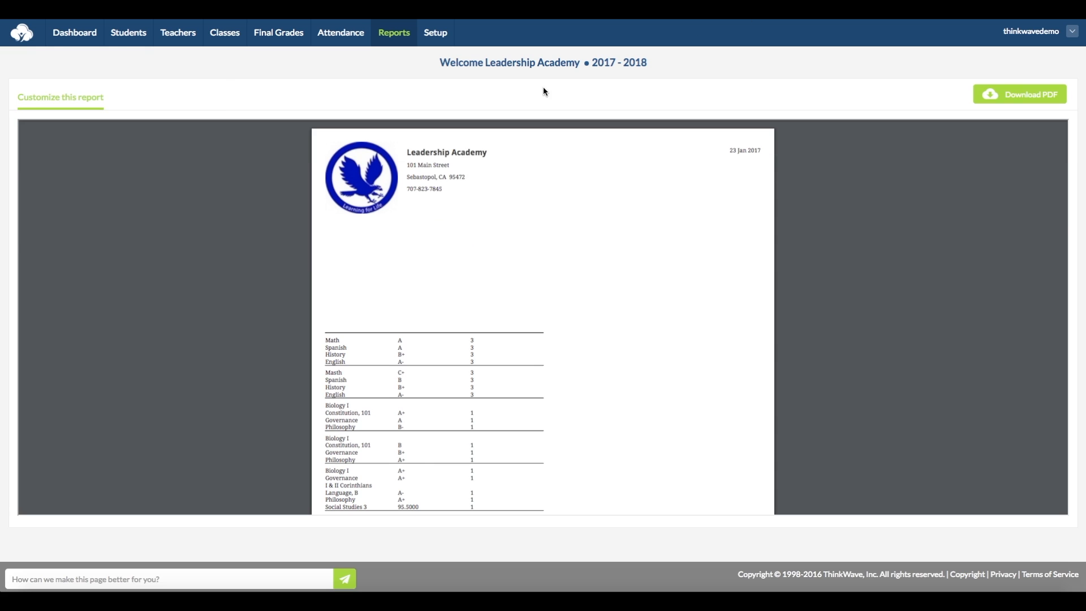
Step: Regenerate the Demo Transcript for the selected student and check the rules and spacing between terms
{"action": "left_click", "coordinate": [81, 98]}
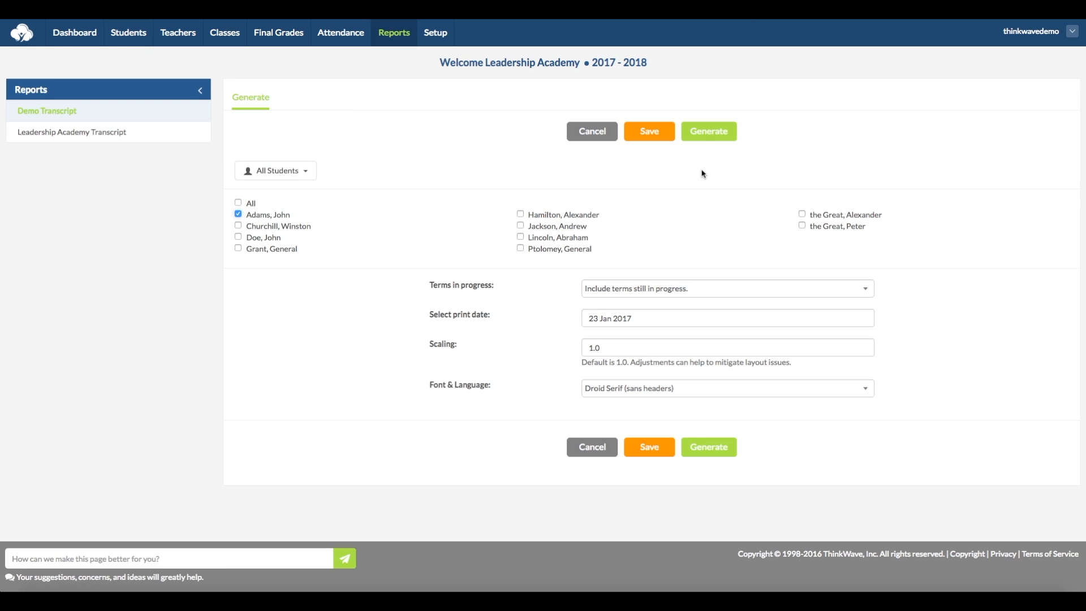
{"action": "left_click", "coordinate": [708, 131]}
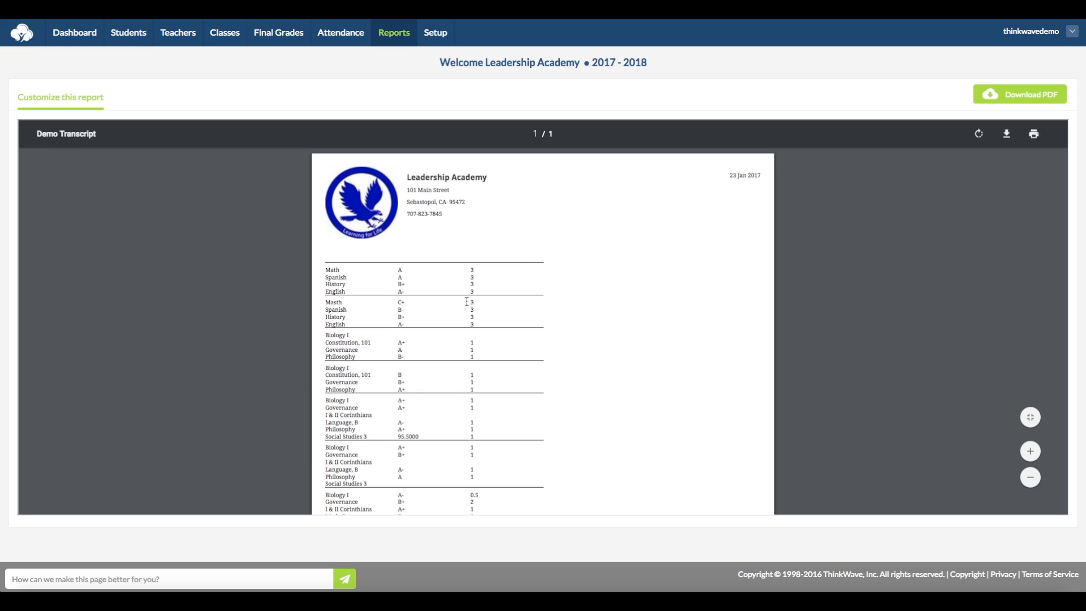
{"action": "scroll", "coordinate": [625, 329], "scroll_direction": "down", "scroll_amount": 2}
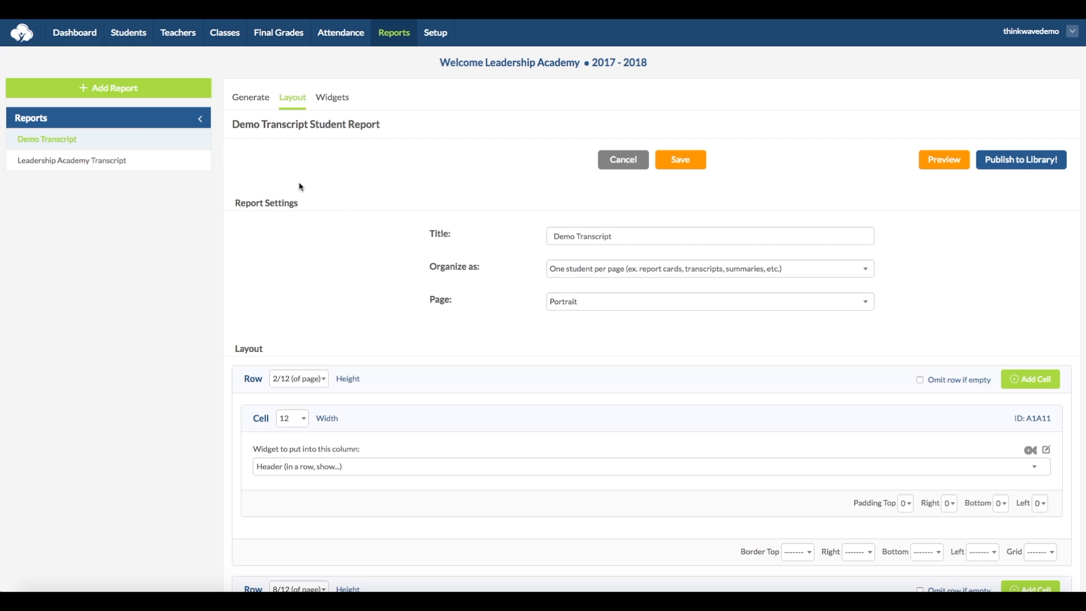
Step: Add a widget named Term Grades Header to the Demo Transcript, using the Table type
{"action": "left_click", "coordinate": [332, 97]}
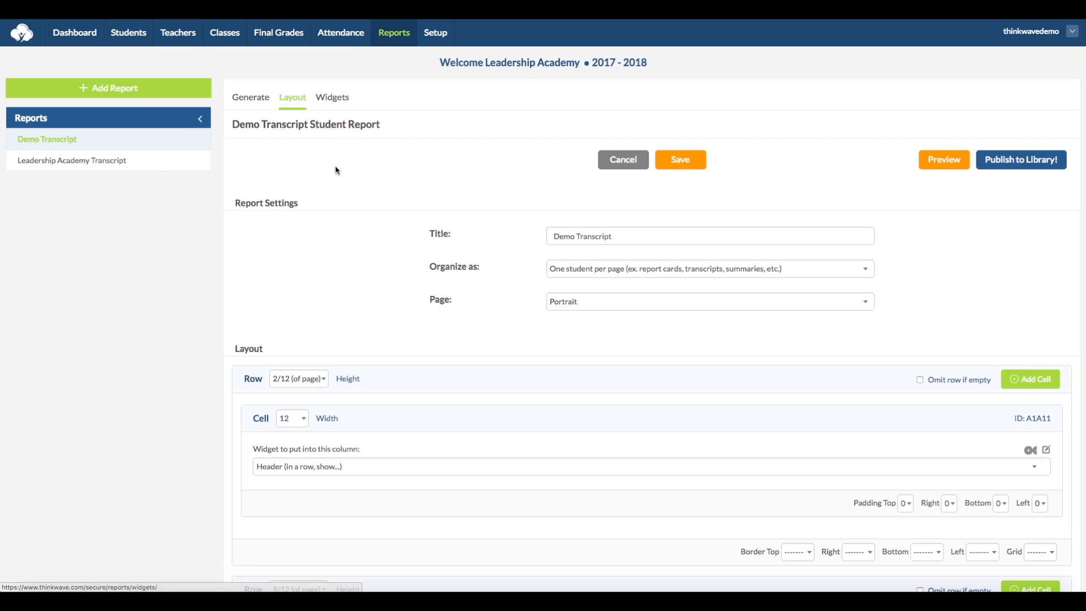
{"action": "left_click", "coordinate": [129, 92]}
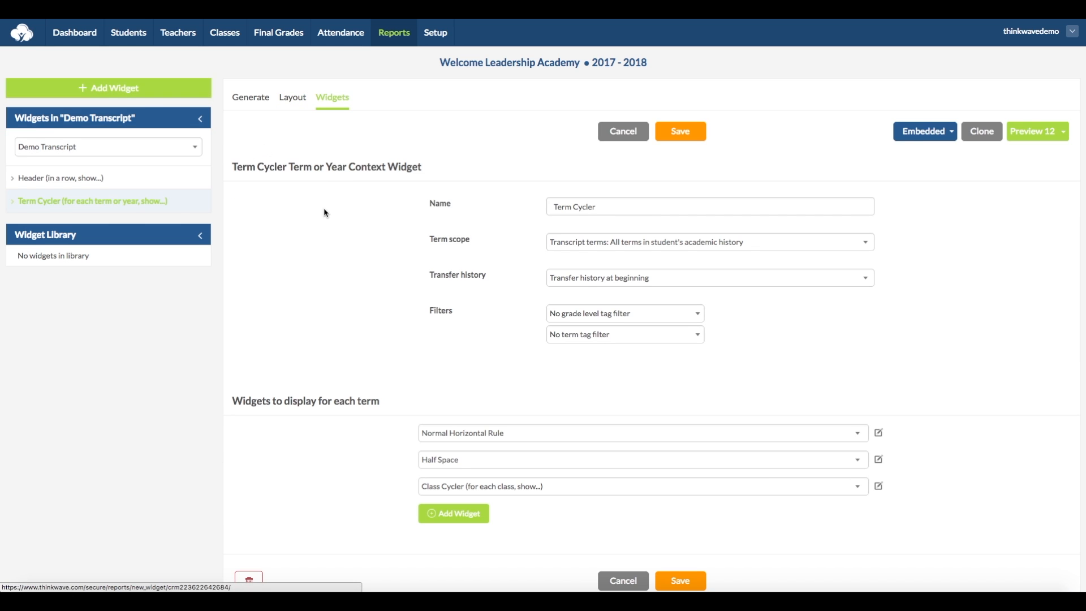
{"action": "left_click", "coordinate": [326, 208]}
{"action": "type", "text": "Term Grades Header"}
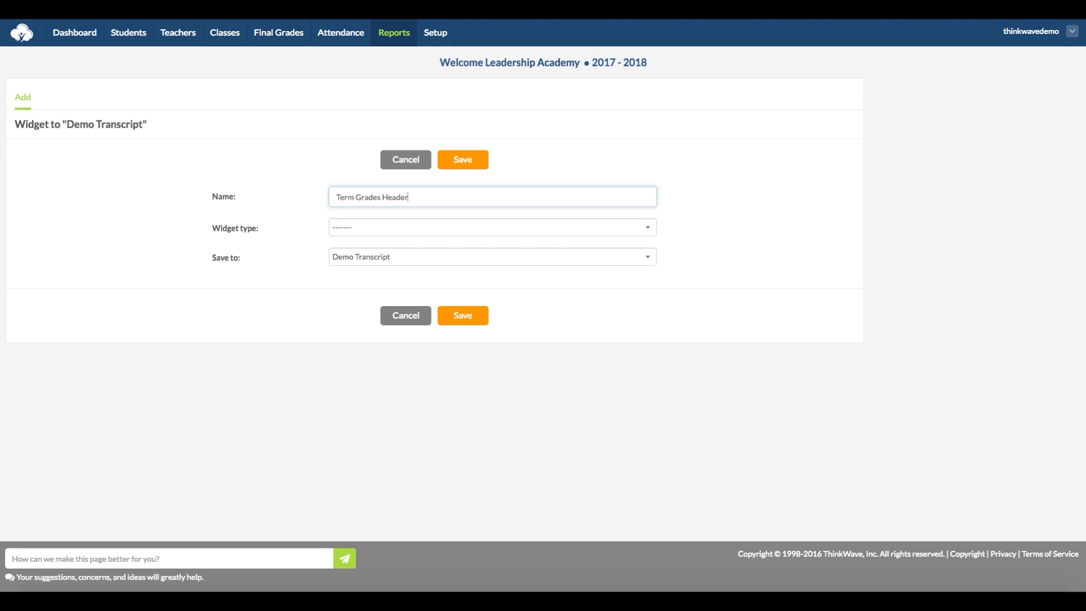
{"action": "left_click", "coordinate": [395, 227]}
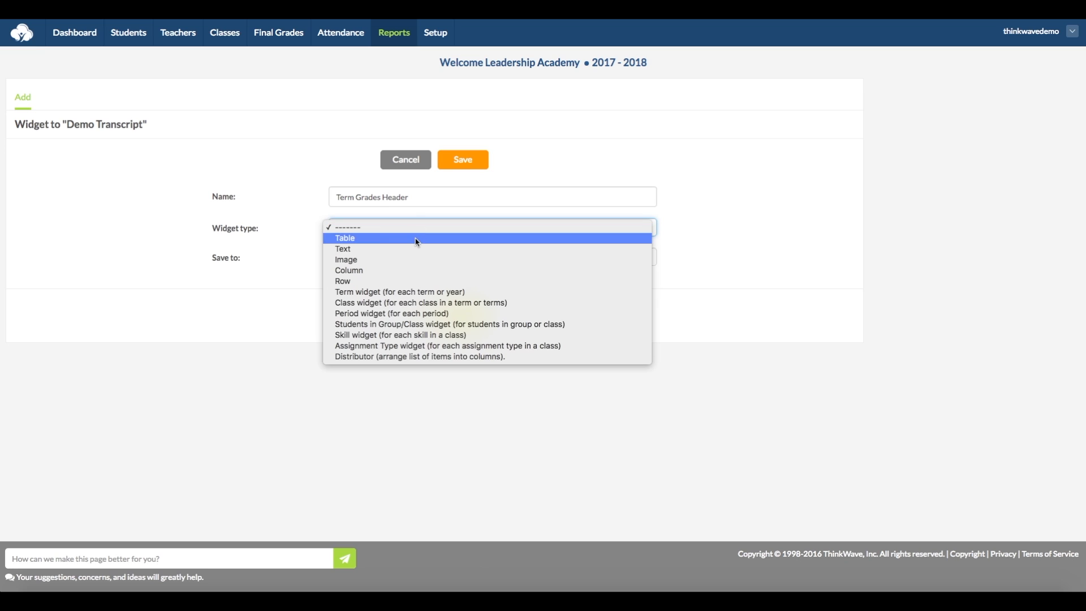
{"action": "left_click", "coordinate": [417, 240]}
{"action": "left_click", "coordinate": [481, 163]}
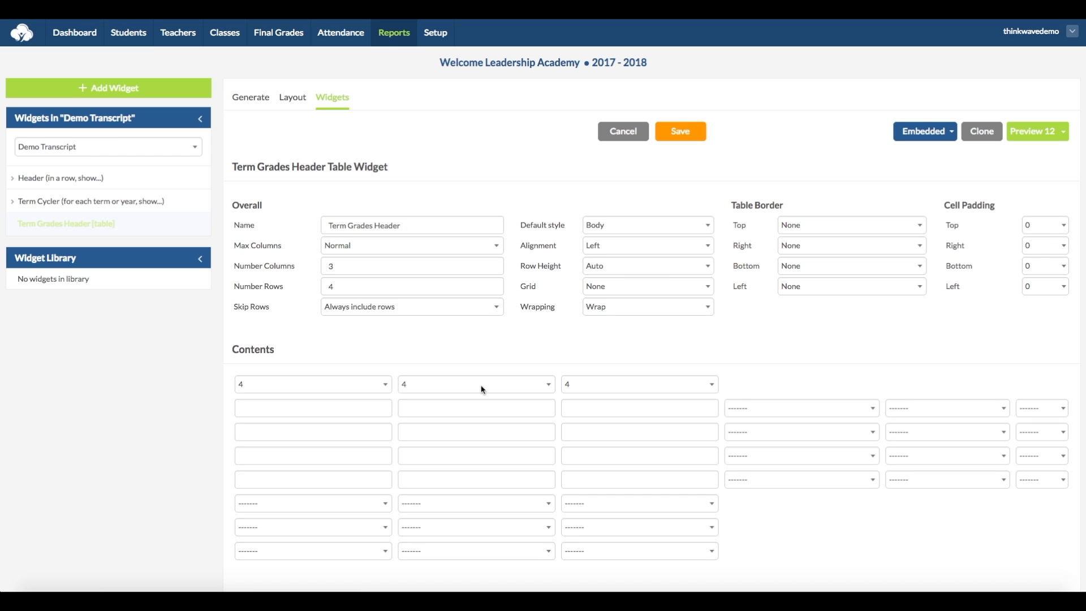
Step: Fill the first row of the Term Grades Header table with {{term}}, Grade and Credit
{"action": "left_click", "coordinate": [321, 409]}
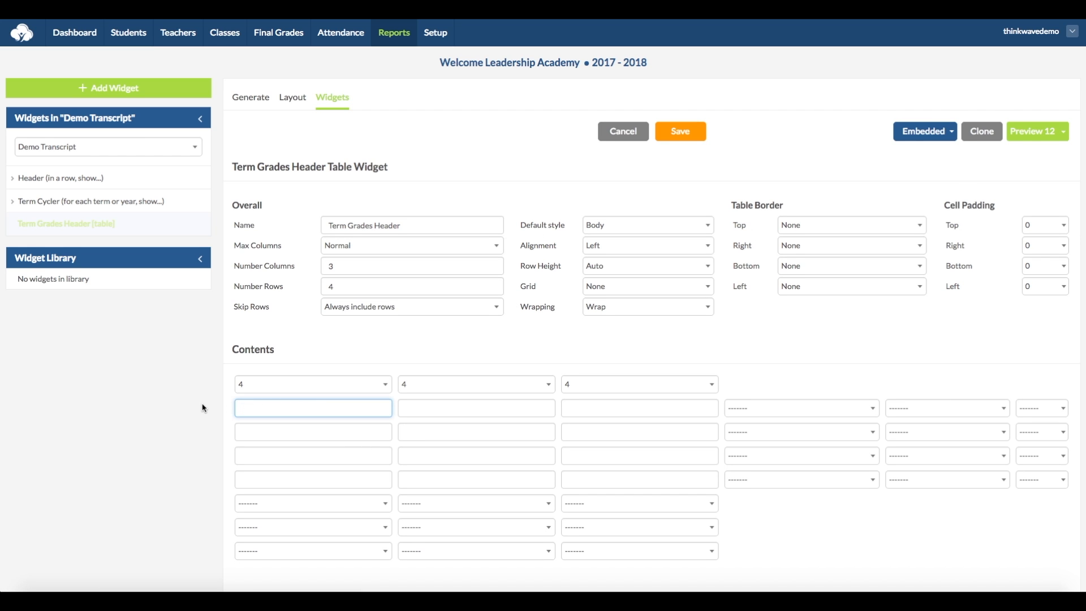
{"action": "scroll", "coordinate": [204, 405], "scroll_direction": "down", "scroll_amount": 20}
{"action": "scroll", "coordinate": [205, 403], "scroll_direction": "down", "scroll_amount": 15}
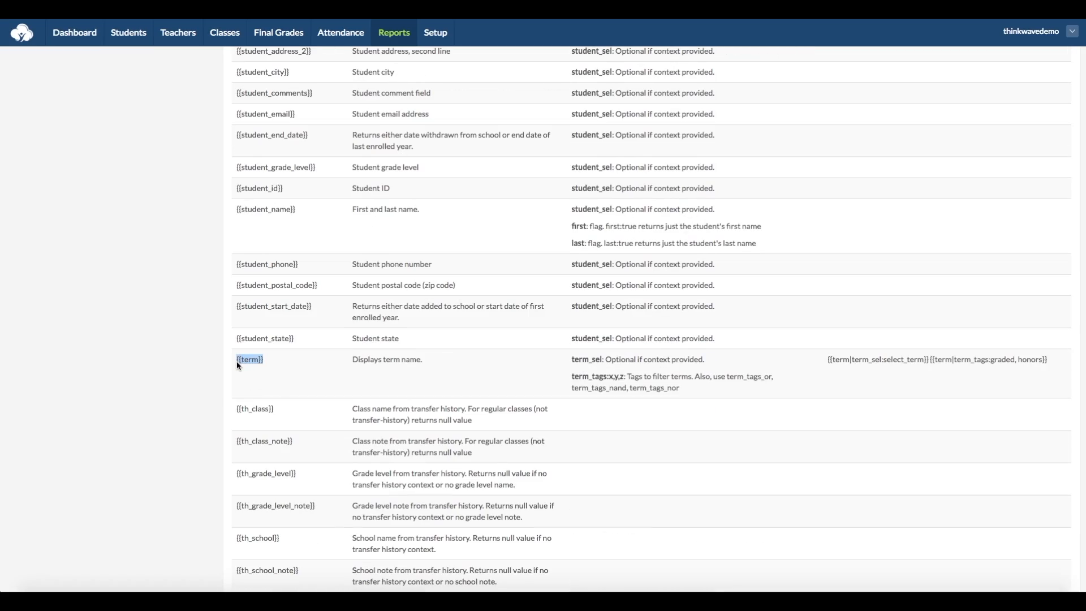
{"action": "scroll", "coordinate": [225, 373], "scroll_direction": "up", "scroll_amount": 20}
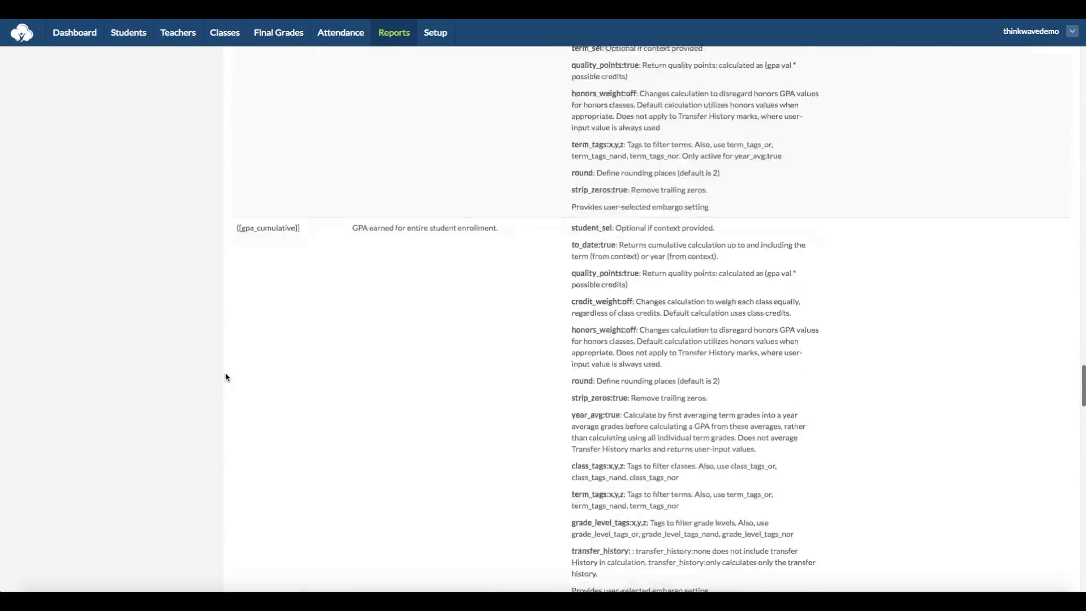
{"action": "scroll", "coordinate": [225, 377], "scroll_direction": "up", "scroll_amount": 5}
{"action": "left_click", "coordinate": [326, 402]}
{"action": "type", "text": "{{term}}"}
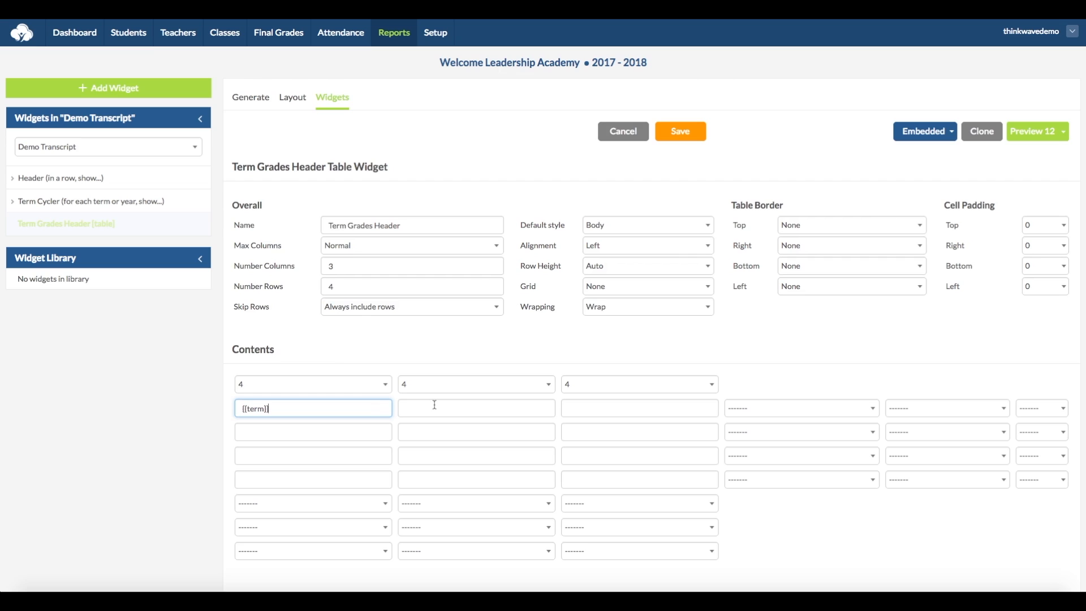
{"action": "key", "text": "Tab"}
{"action": "type", "text": "Grade"}
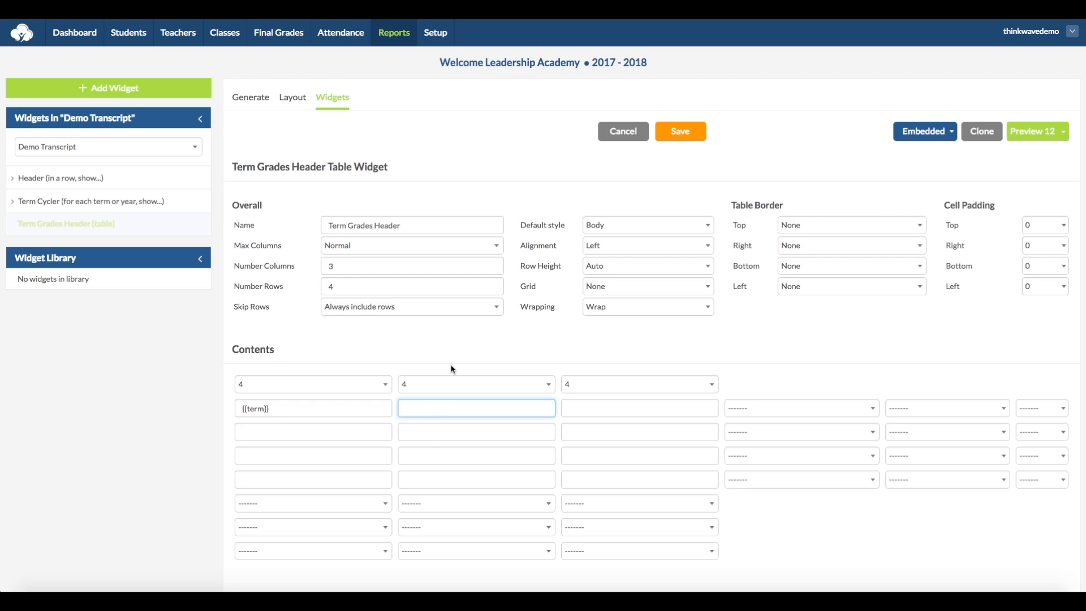
{"action": "key", "text": "Tab"}
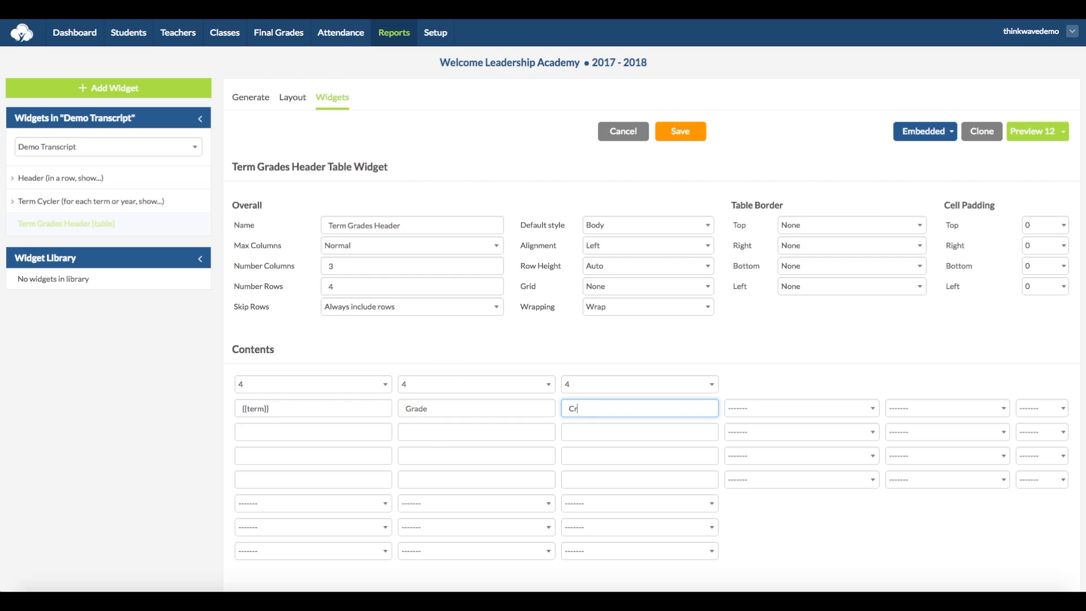
Step: Style the heading row as Body (inverse) with Medium-dark Shade, reduce the table to 1 row, and save
{"action": "left_click", "coordinate": [763, 408]}
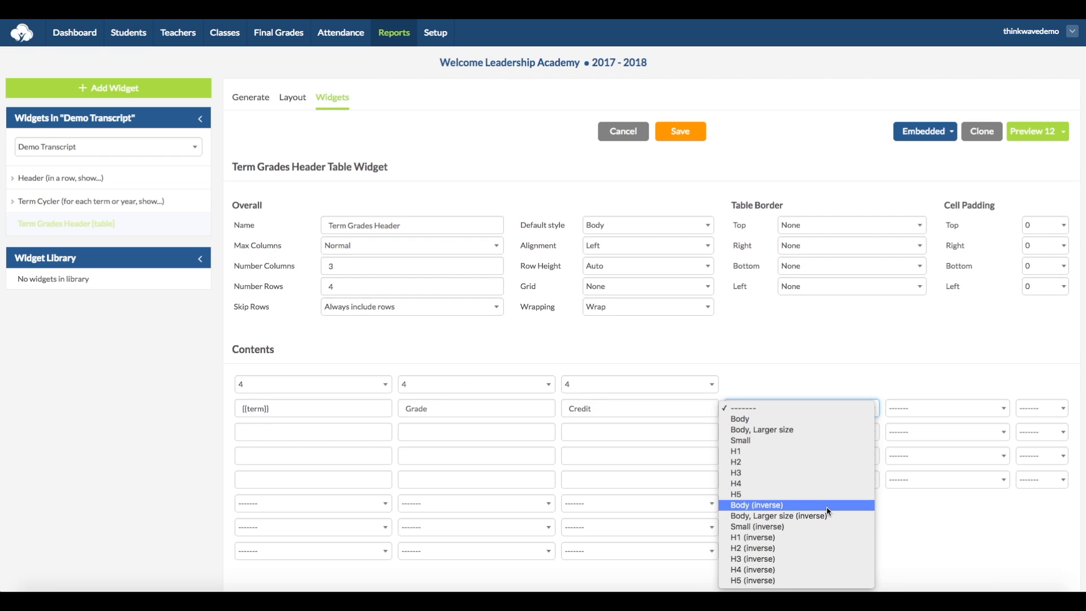
{"action": "left_click", "coordinate": [771, 504]}
{"action": "left_click", "coordinate": [918, 409]}
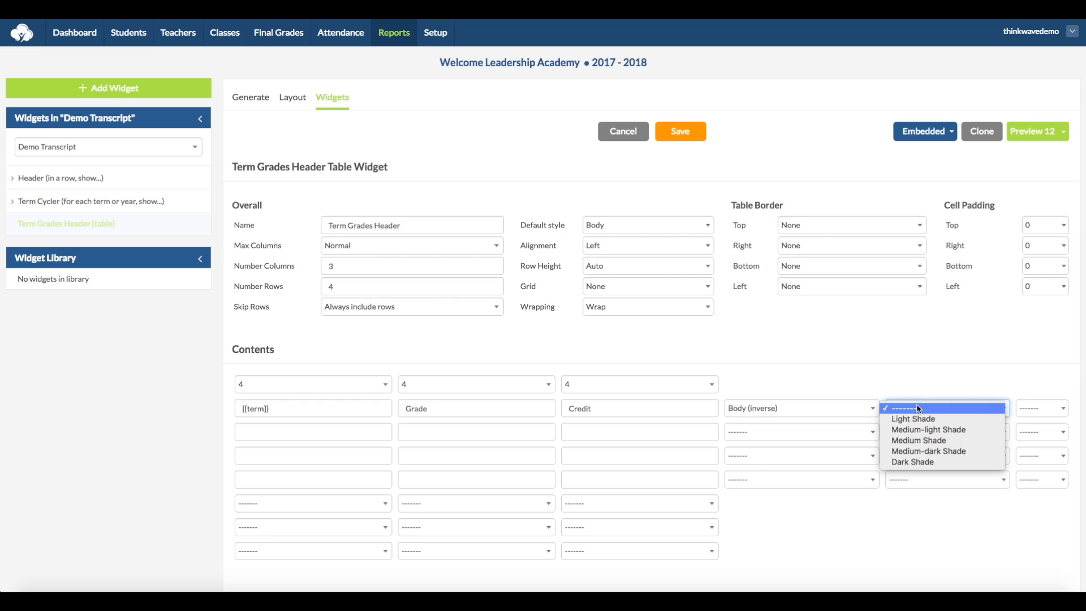
{"action": "left_click", "coordinate": [969, 453]}
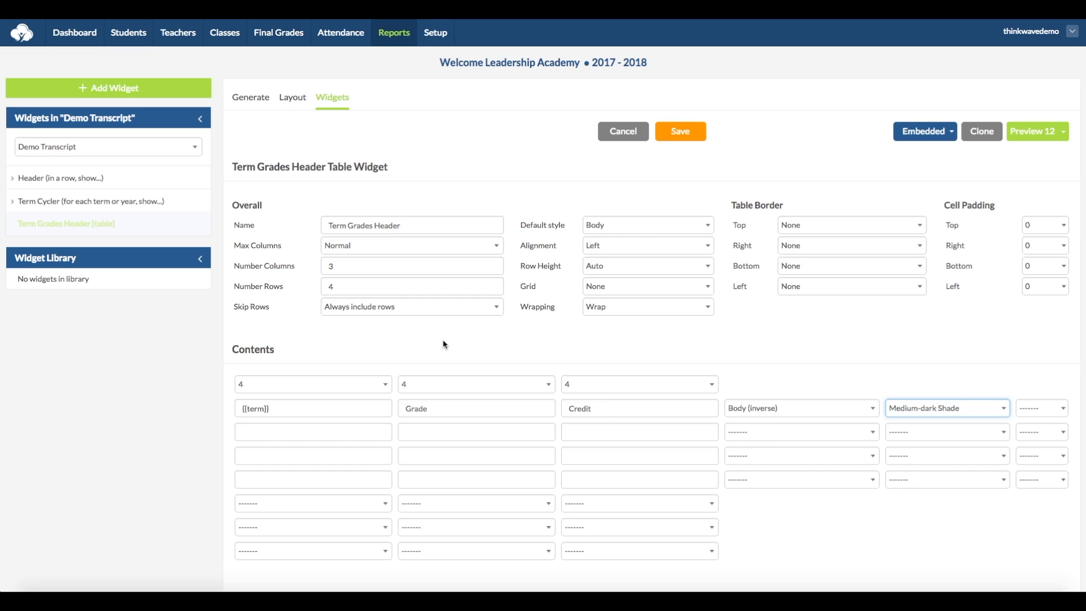
{"action": "double_click", "coordinate": [346, 287]}
{"action": "type", "text": "1"}
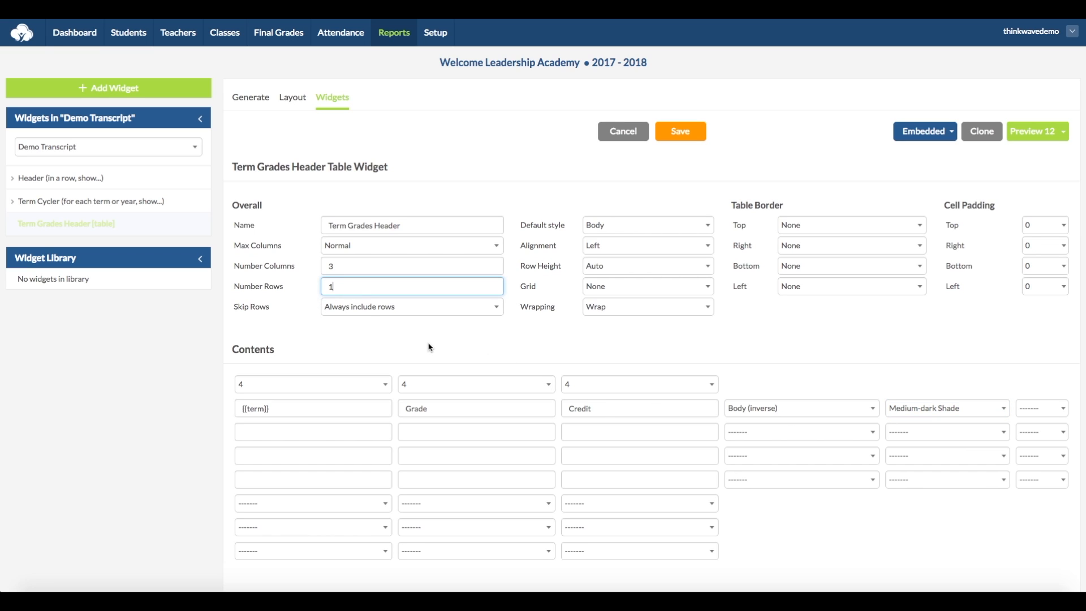
{"action": "left_click", "coordinate": [680, 131]}
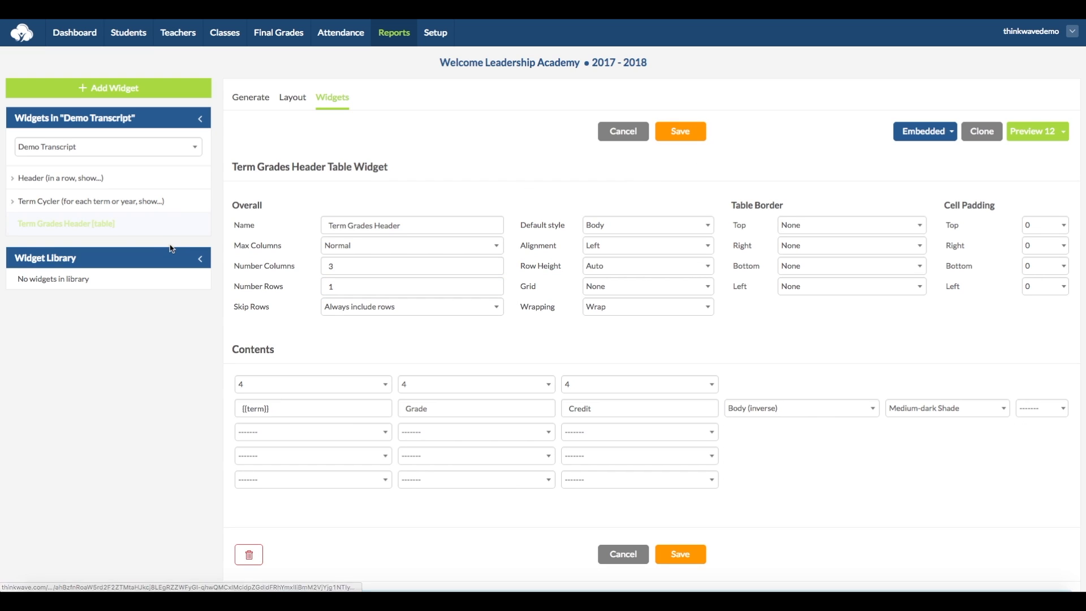
Step: Replace the Normal Horizontal Rule in the Term Cycler with the Term Grades Header table, and save
{"action": "left_click", "coordinate": [72, 202]}
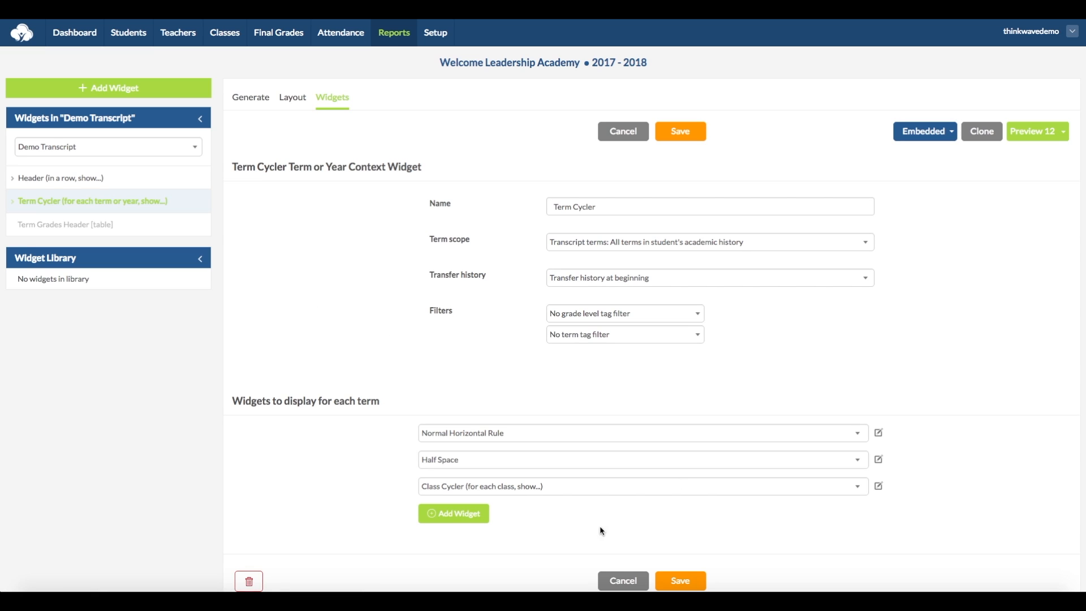
{"action": "left_click", "coordinate": [574, 436]}
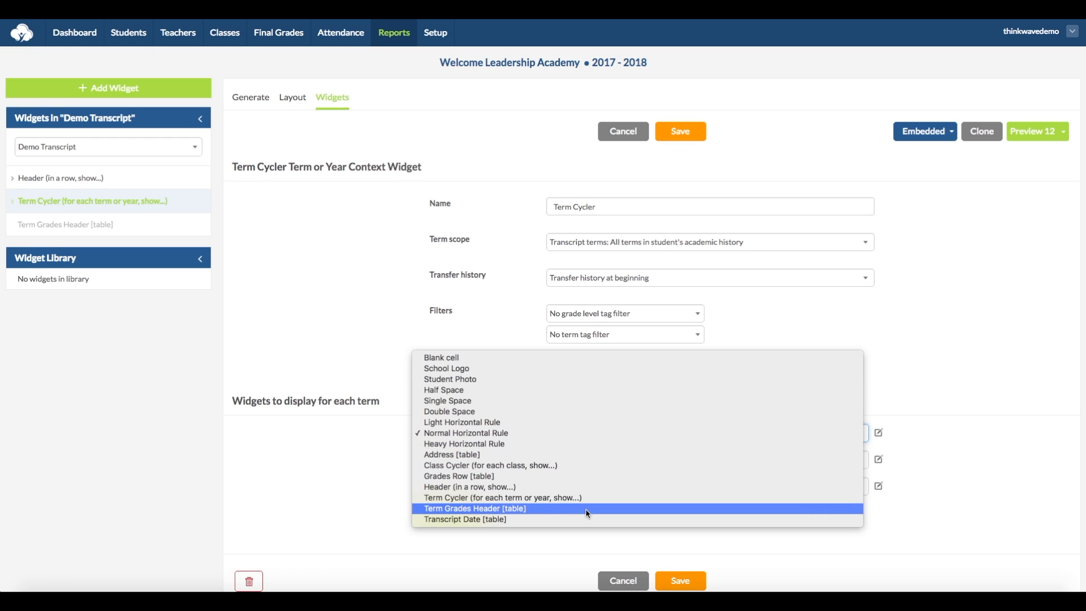
{"action": "key", "text": "Escape"}
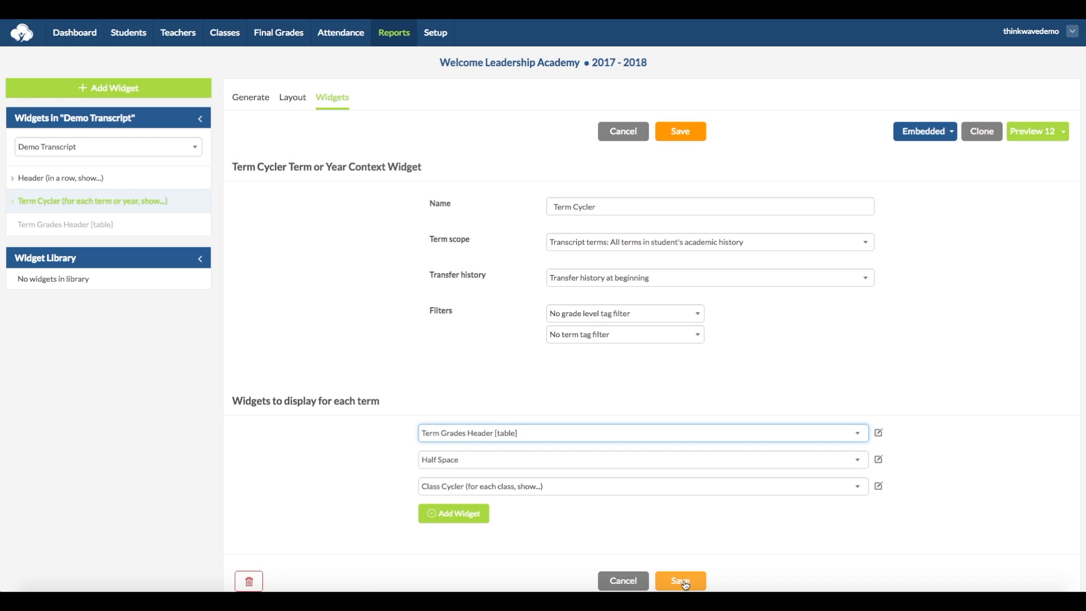
{"action": "left_click", "coordinate": [679, 580]}
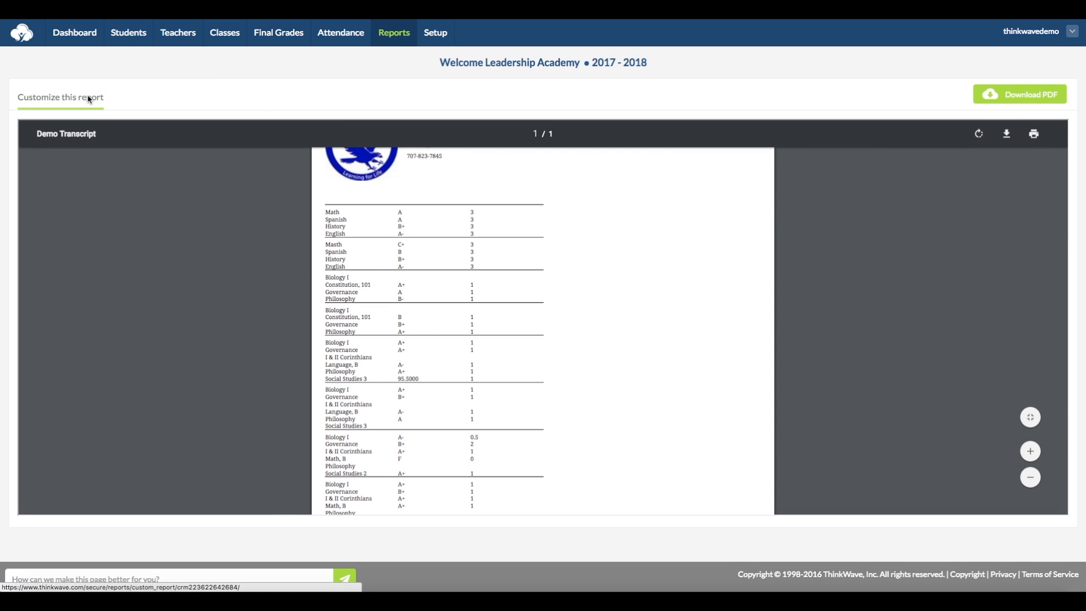
Step: Regenerate the Demo Transcript for the selected student and check the heading above each term
{"action": "left_click", "coordinate": [89, 100]}
{"action": "left_click", "coordinate": [238, 214]}
{"action": "left_click", "coordinate": [692, 136]}
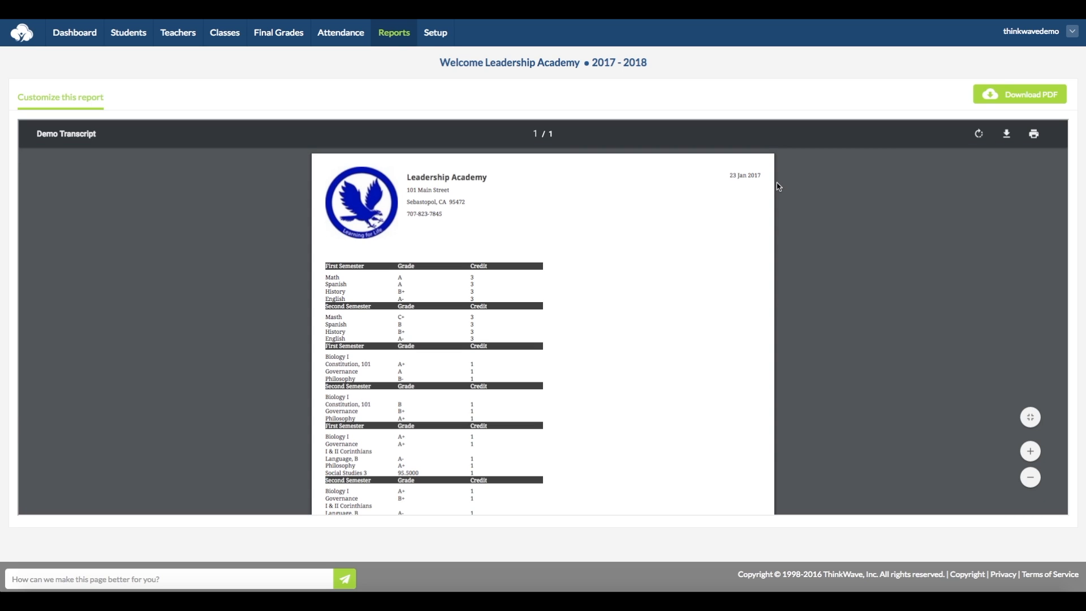
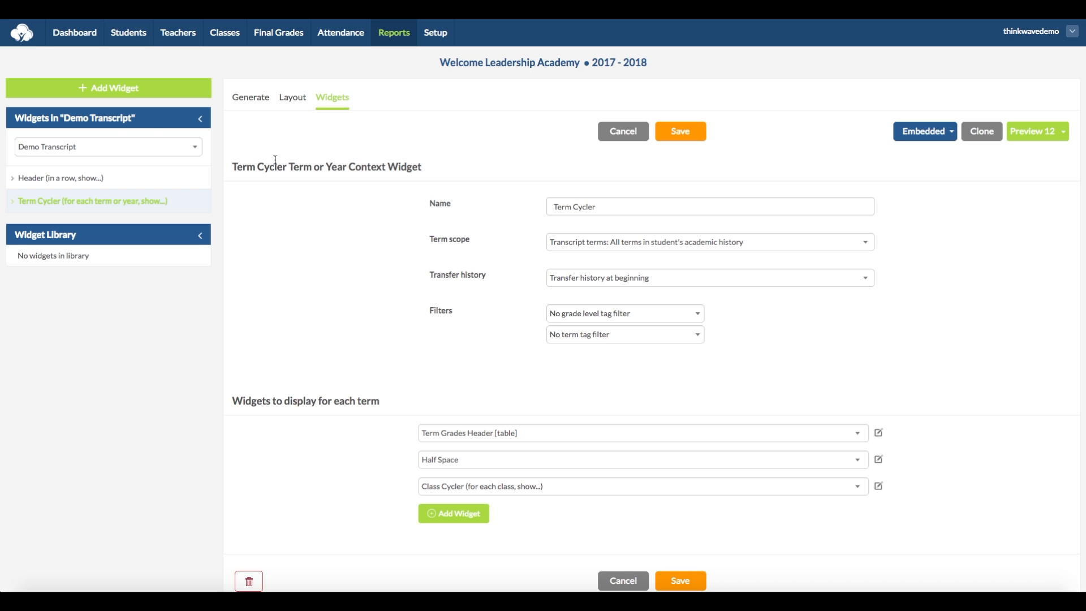
Step: Set the left cell padding of the Term Grades Header table to 2 and save
{"action": "left_click", "coordinate": [13, 201]}
{"action": "left_click", "coordinate": [37, 228]}
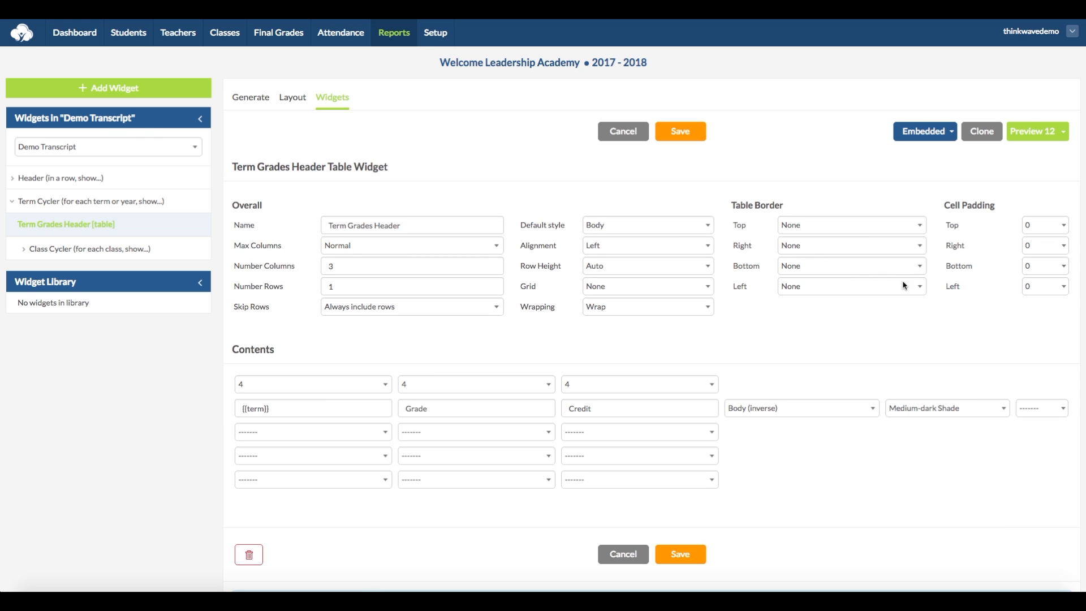
{"action": "left_click", "coordinate": [1056, 287]}
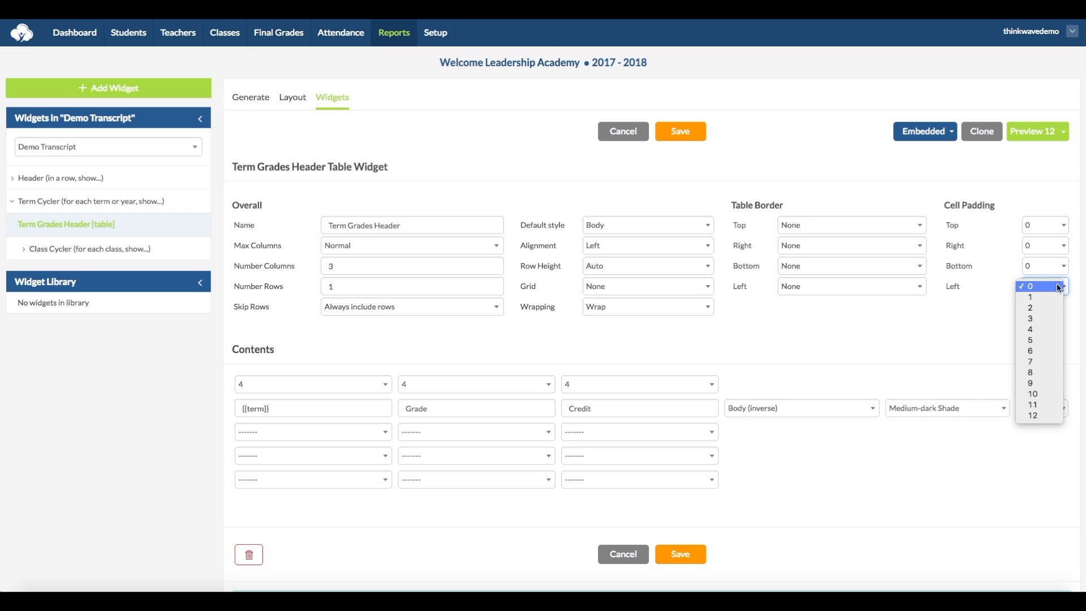
{"action": "left_click", "coordinate": [890, 321]}
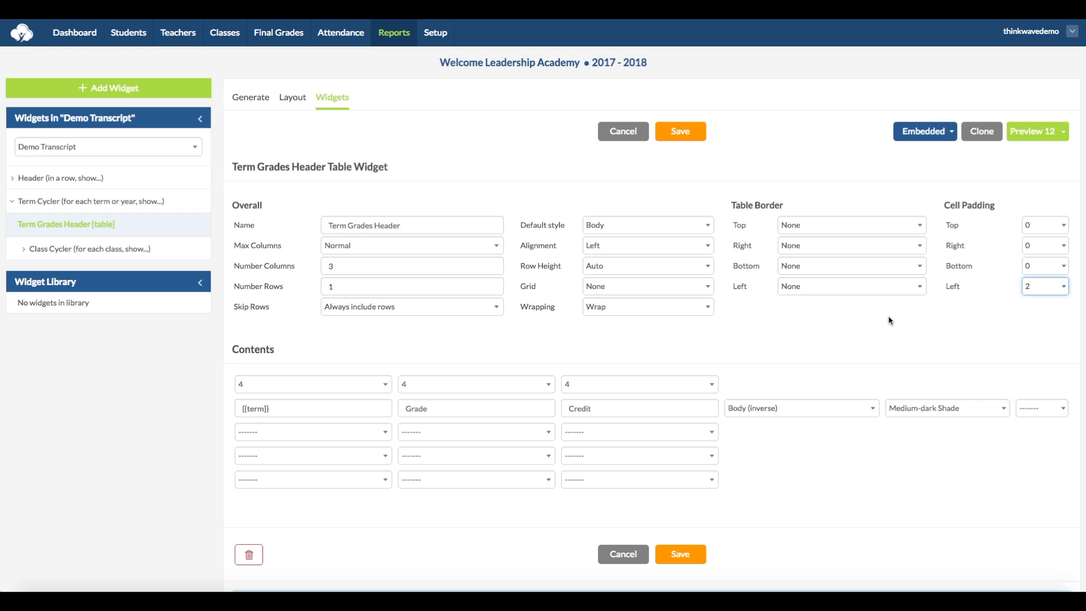
{"action": "left_click", "coordinate": [685, 131]}
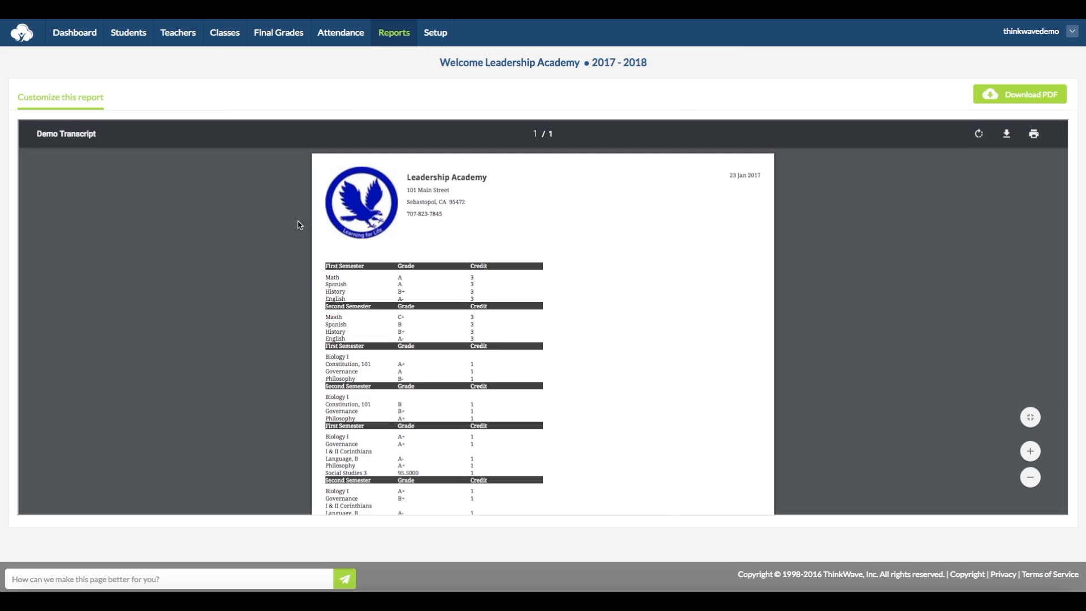
Step: Regenerate the Demo Transcript and compare the alignment of the term headings with the class rows
{"action": "left_click", "coordinate": [68, 98]}
{"action": "left_click", "coordinate": [238, 214]}
{"action": "left_click", "coordinate": [717, 135]}
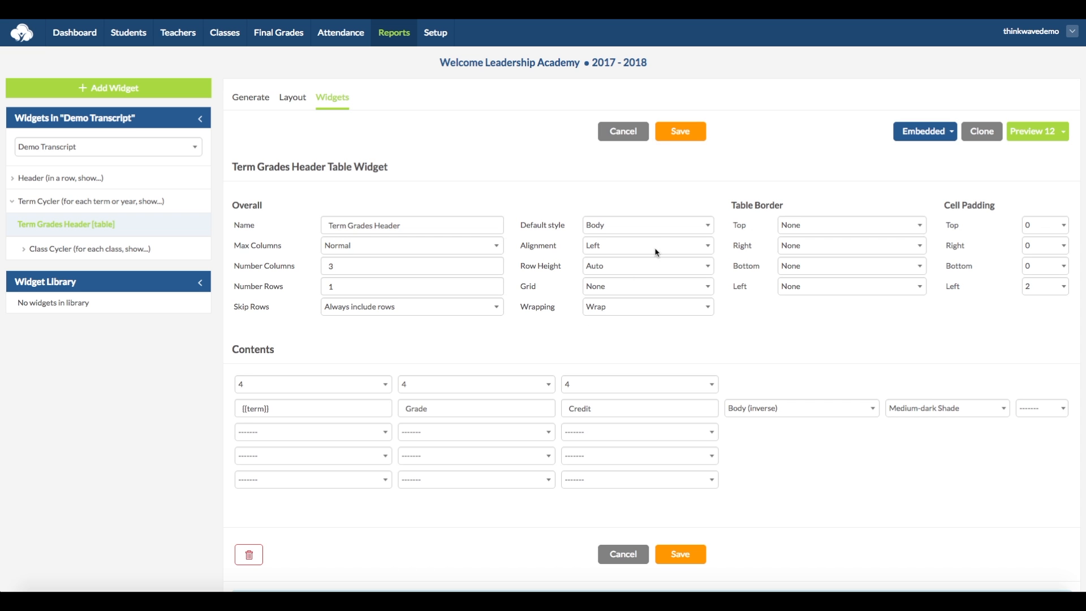
Step: Set the left cell padding of the Grades Row table inside the Class Cycler to 2 and save
{"action": "left_click", "coordinate": [37, 248]}
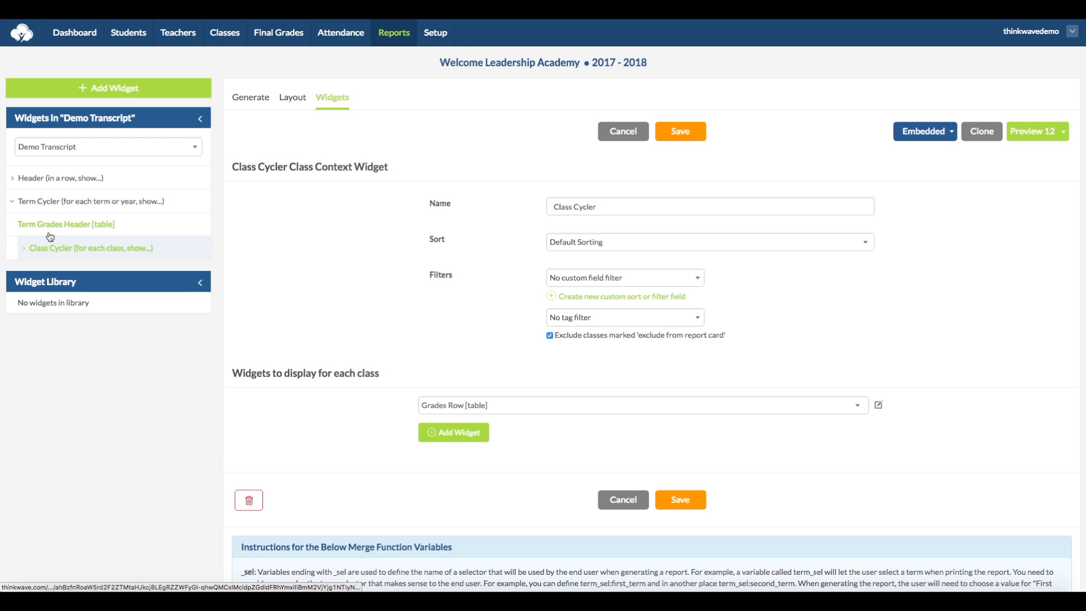
{"action": "left_click", "coordinate": [24, 249]}
{"action": "left_click", "coordinate": [51, 271]}
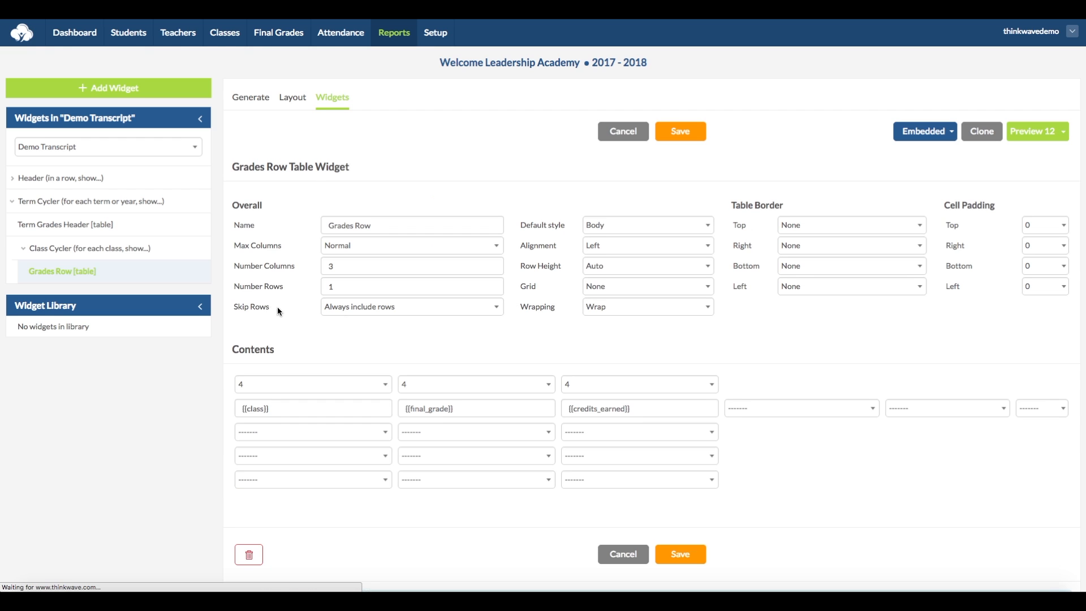
{"action": "left_click", "coordinate": [1064, 286]}
{"action": "left_click", "coordinate": [1051, 307]}
{"action": "left_click", "coordinate": [679, 145]}
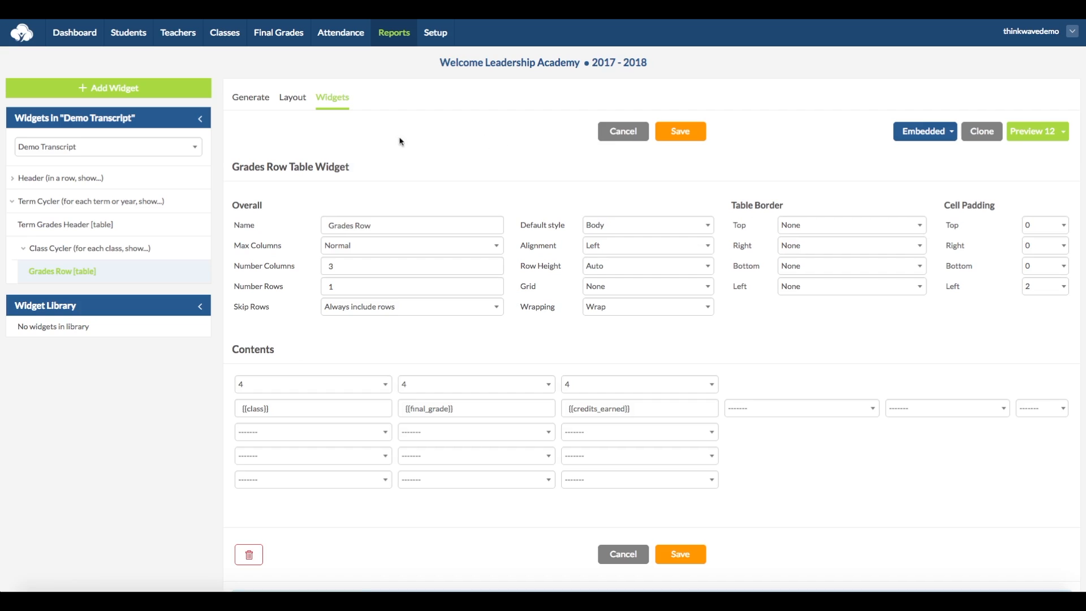
Step: In the report layout, set right padding 2 on the Term Cycler cell and left padding 2 on the overflow cell, and save
{"action": "left_click", "coordinate": [300, 108]}
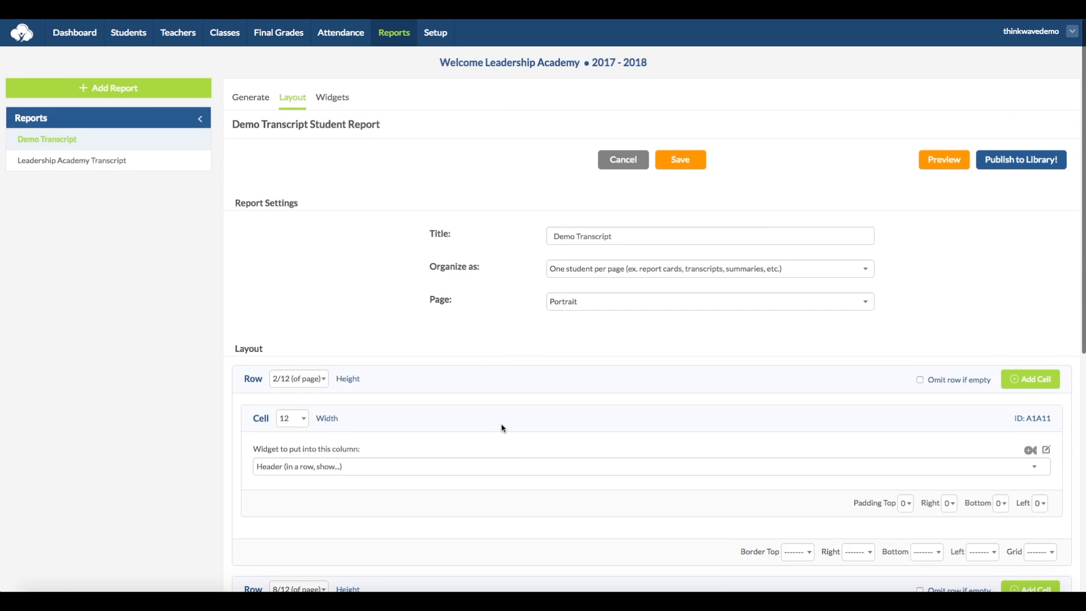
{"action": "scroll", "coordinate": [501, 429], "scroll_direction": "down", "scroll_amount": 4}
{"action": "scroll", "coordinate": [503, 427], "scroll_direction": "down", "scroll_amount": 2}
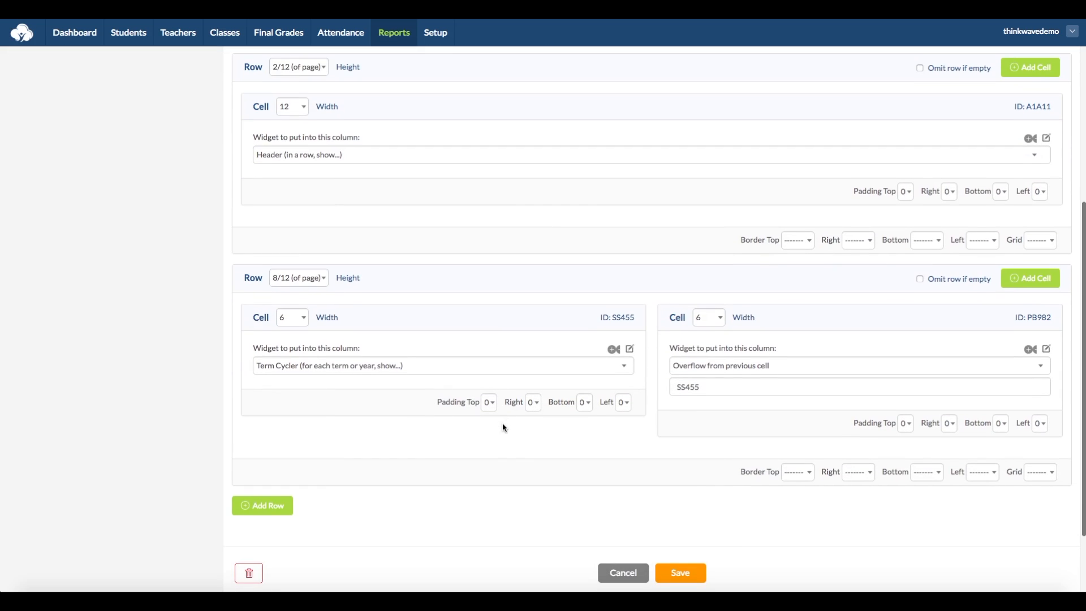
{"action": "left_click", "coordinate": [537, 403]}
{"action": "left_click", "coordinate": [538, 423]}
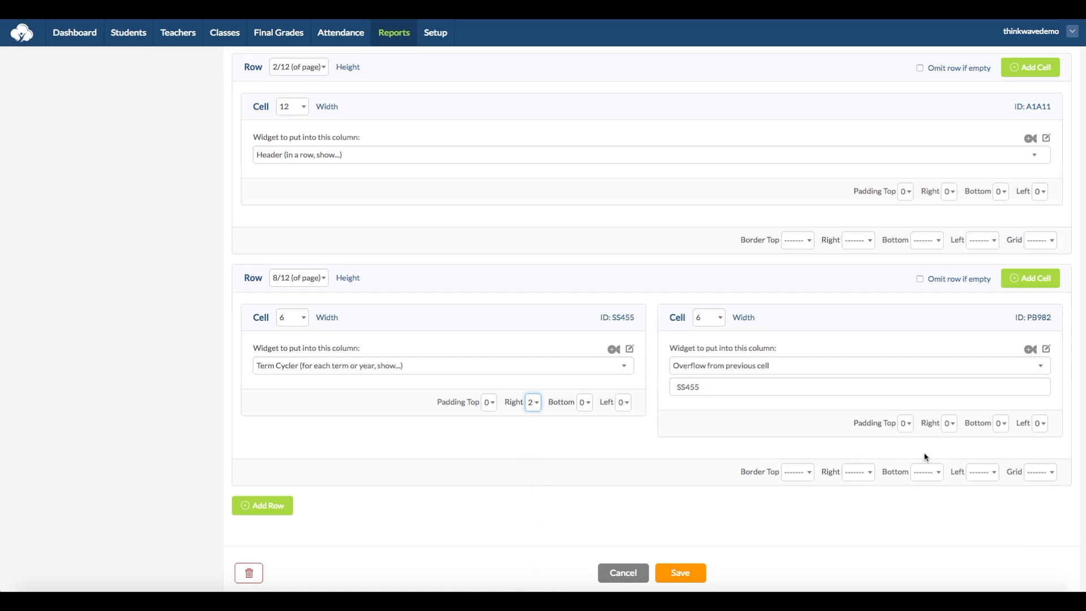
{"action": "left_click", "coordinate": [1038, 425]}
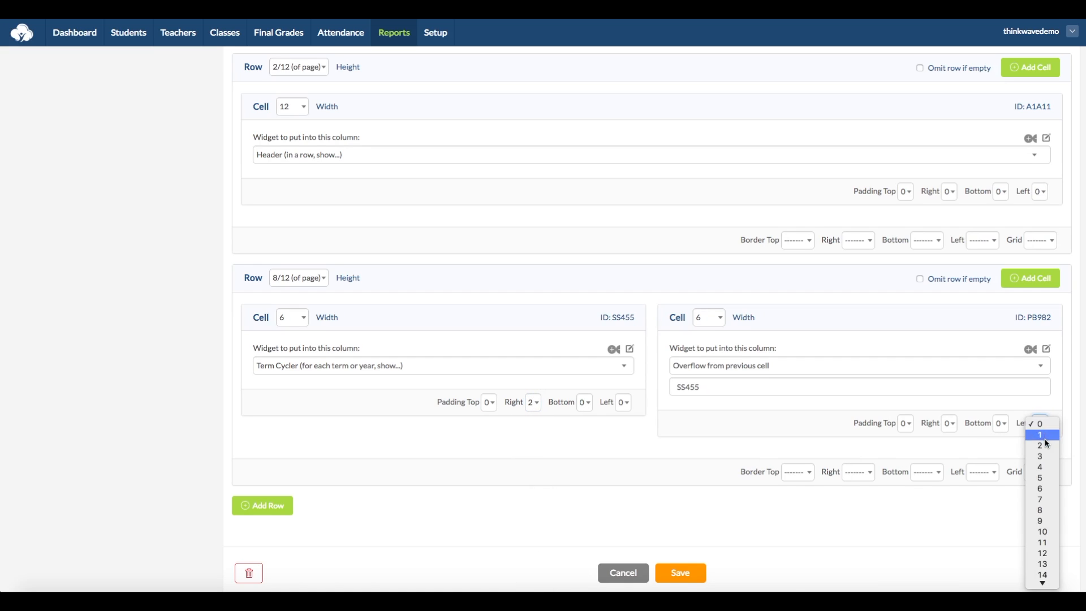
{"action": "left_click", "coordinate": [1041, 445]}
{"action": "left_click", "coordinate": [687, 572]}
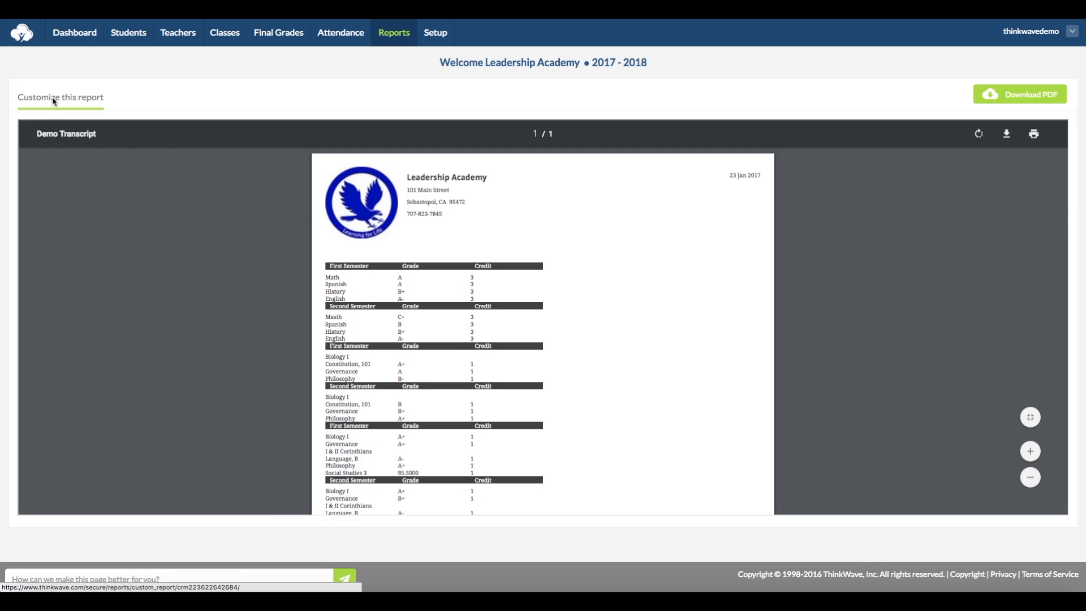
Step: Regenerate the Demo Transcript and check the padding and alignment of its two body columns
{"action": "left_click", "coordinate": [52, 97]}
{"action": "left_click", "coordinate": [239, 214]}
{"action": "left_click", "coordinate": [710, 133]}
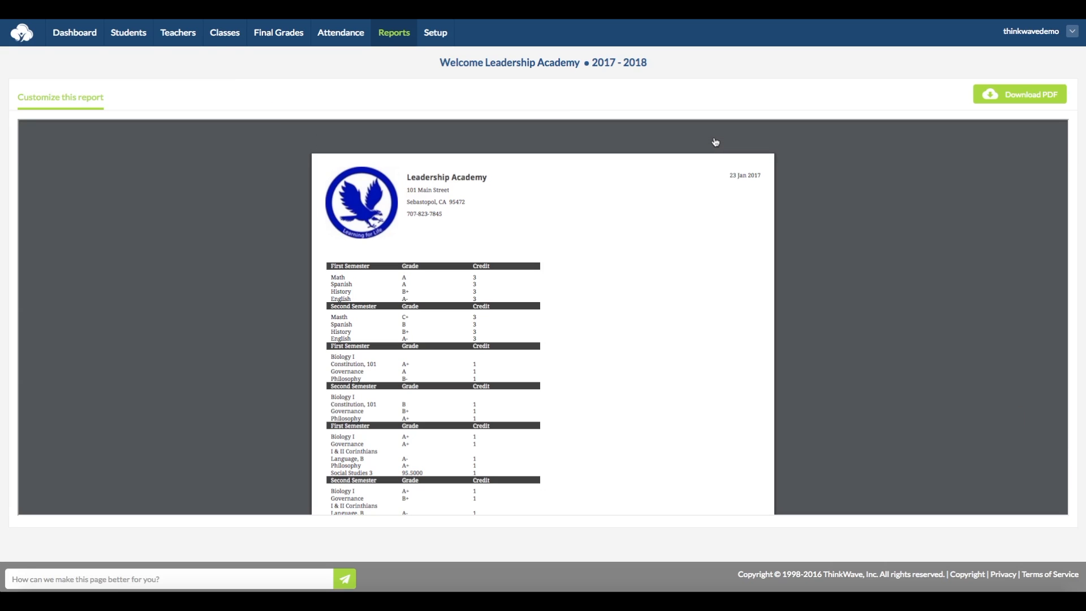
{"action": "scroll", "coordinate": [682, 347], "scroll_direction": "down", "scroll_amount": 5}
{"action": "scroll", "coordinate": [682, 347], "scroll_direction": "up", "scroll_amount": 5}
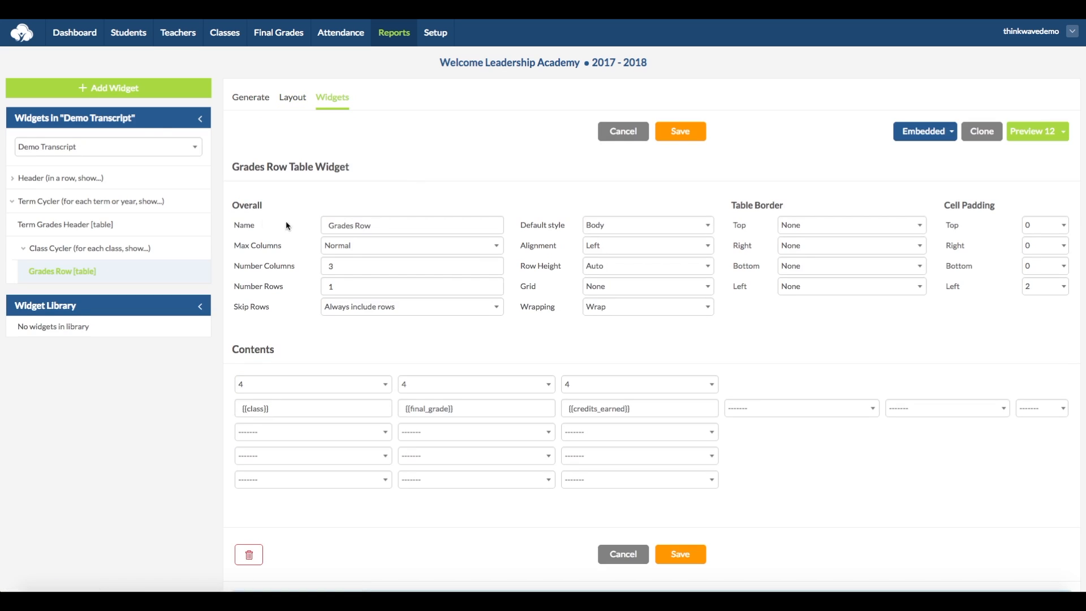
Step: Add a widget named Total Credits for Term to the Demo Transcript, using the Table type
{"action": "left_click", "coordinate": [112, 89]}
{"action": "left_click", "coordinate": [414, 194]}
{"action": "type", "text": "Total Credits for Term"}
{"action": "left_click", "coordinate": [419, 228]}
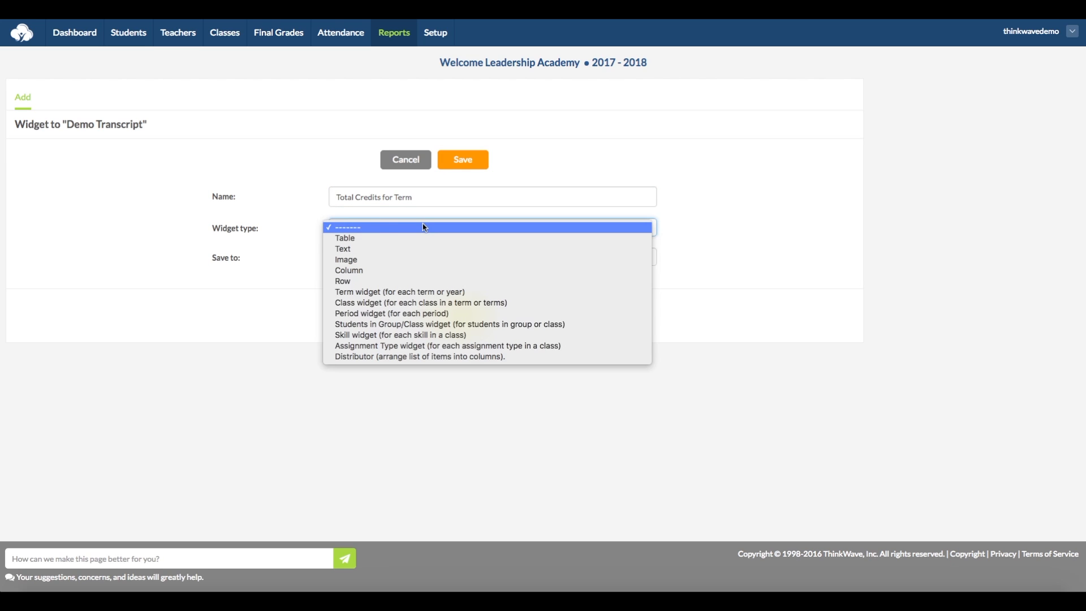
{"action": "left_click", "coordinate": [432, 238]}
{"action": "left_click", "coordinate": [462, 161]}
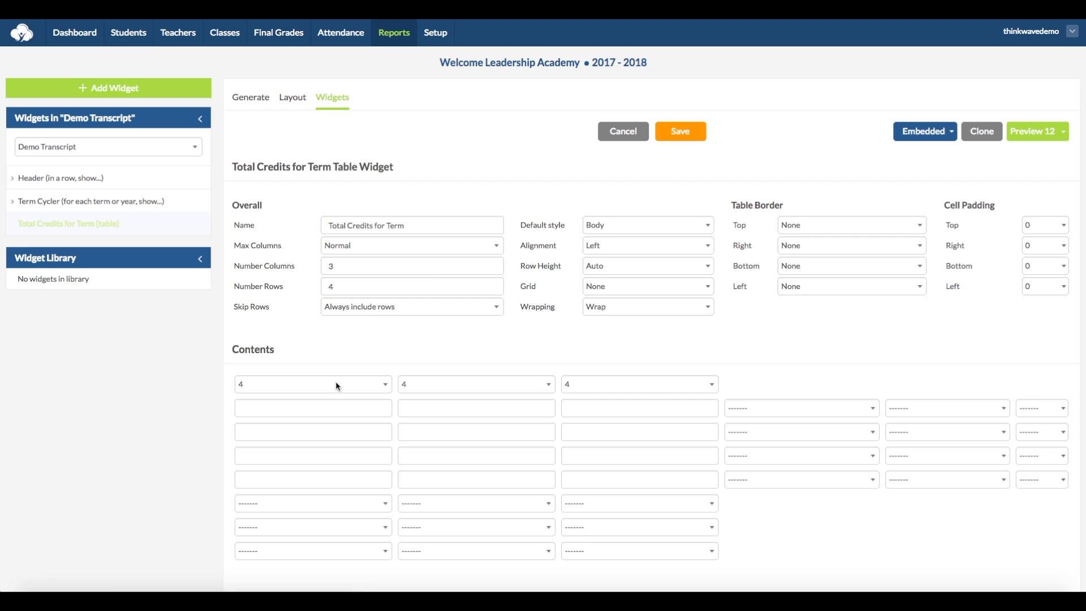
{"action": "scroll", "coordinate": [332, 388], "scroll_direction": "down", "scroll_amount": 3}
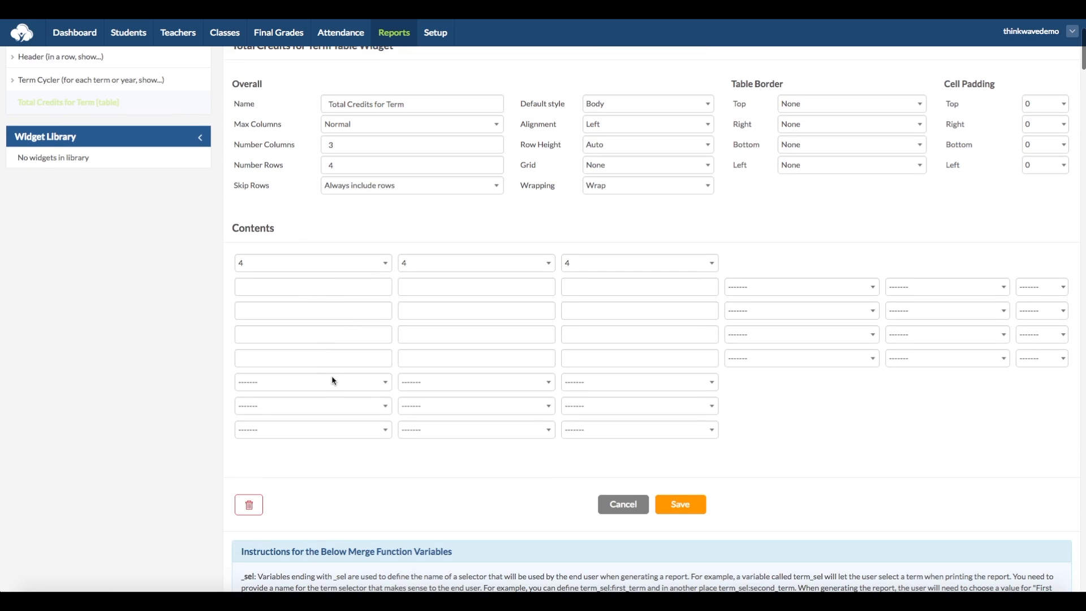
Step: Fill the first content row of the Total Credits for Term table with "Total Credits:" and the merge function {{credits_earned_term}}
{"action": "left_click", "coordinate": [298, 289]}
{"action": "type", "text": "Total Credits:"}
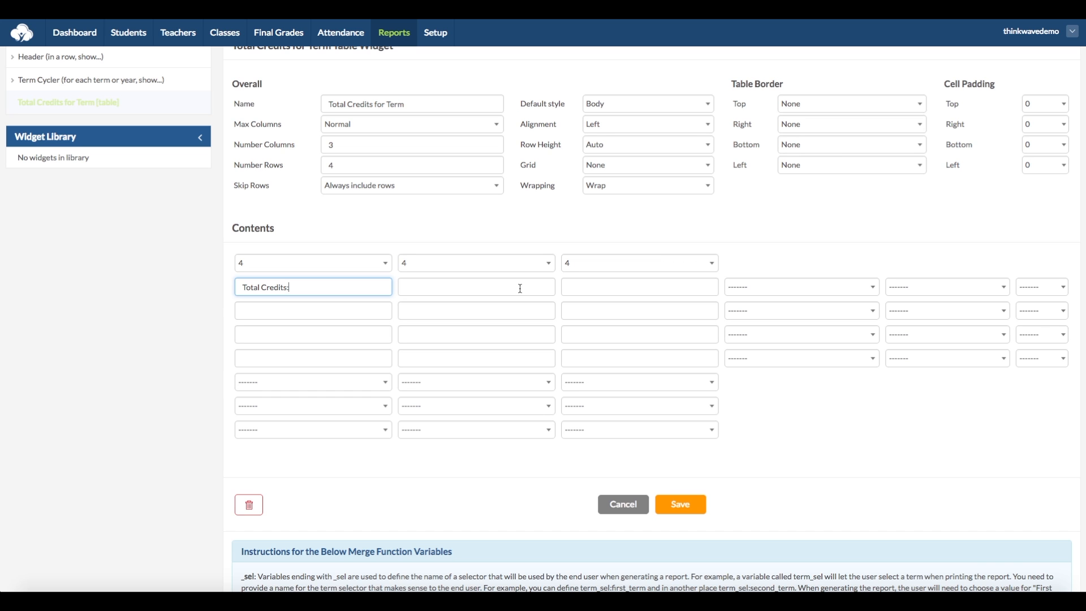
{"action": "left_click", "coordinate": [520, 289]}
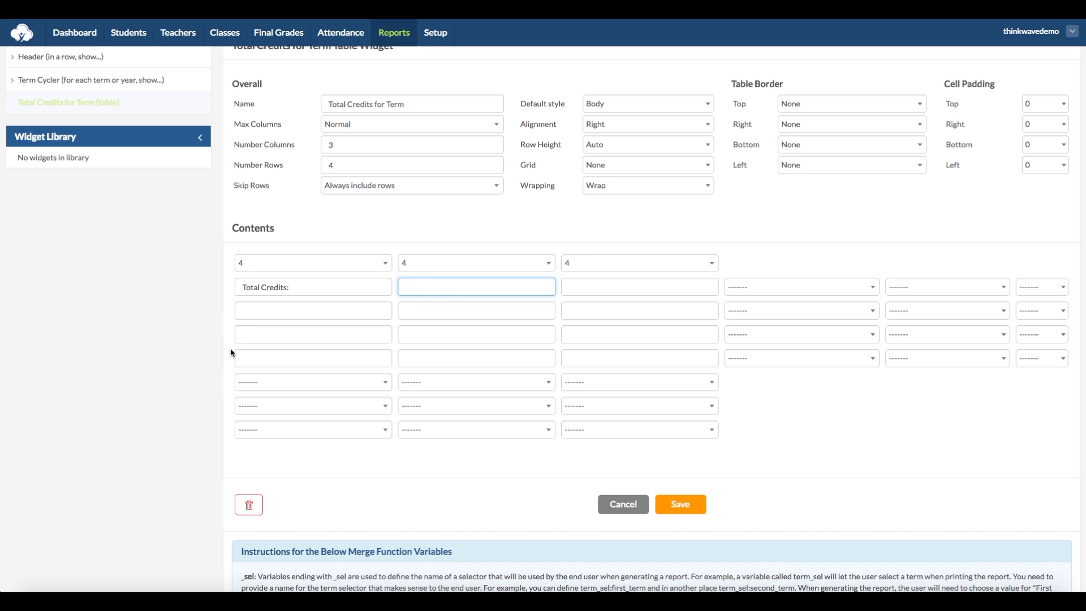
{"action": "scroll", "coordinate": [230, 351], "scroll_direction": "down", "scroll_amount": 15}
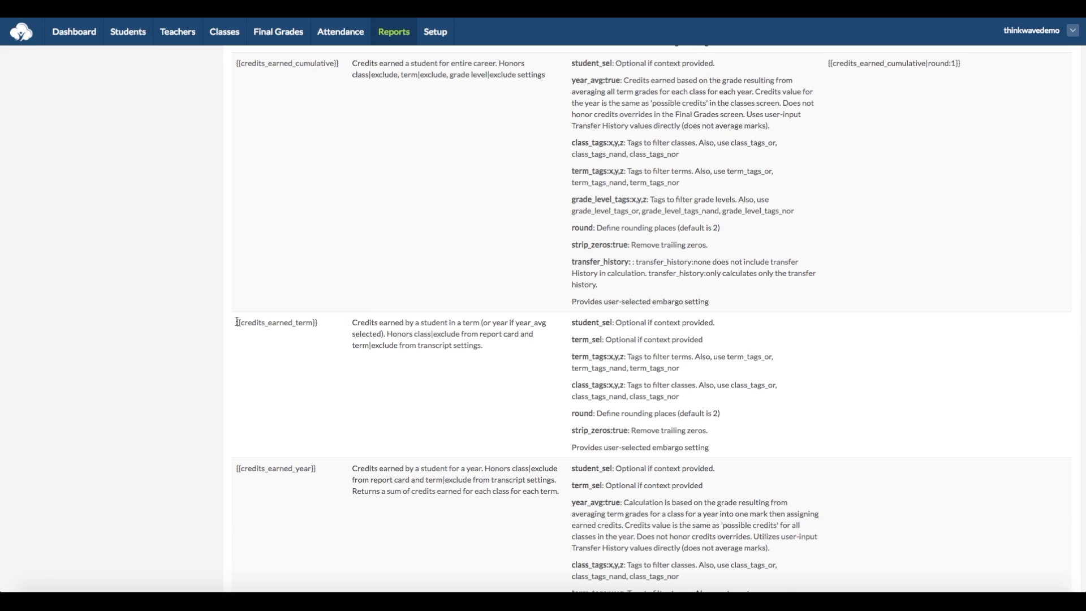
{"action": "left_click_drag", "start_coordinate": [237, 321], "coordinate": [319, 323]}
{"action": "key", "text": "super+c"}
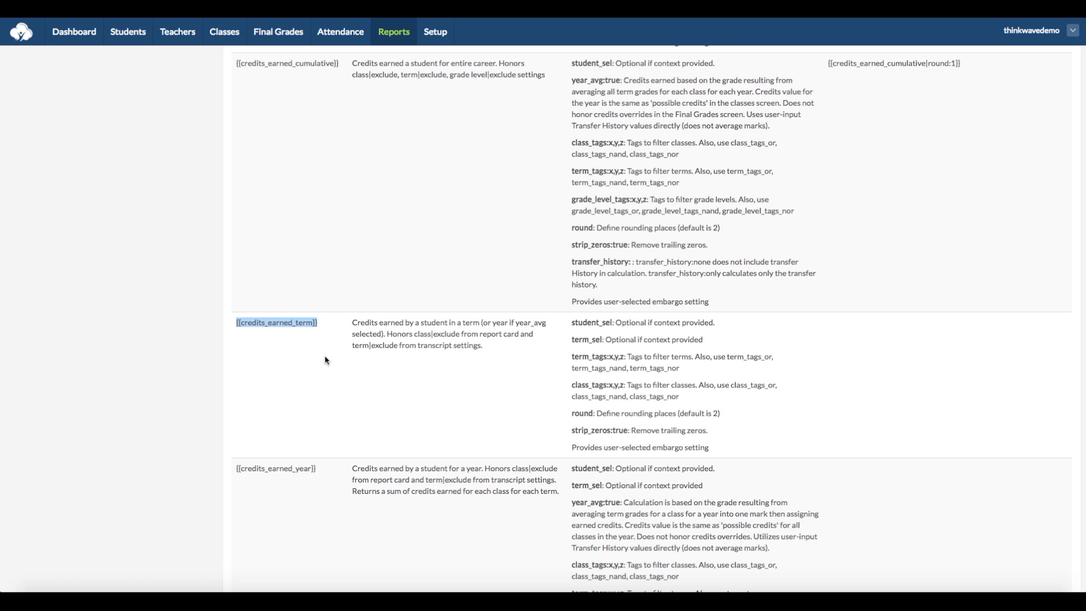
{"action": "scroll", "coordinate": [325, 359], "scroll_direction": "up", "scroll_amount": 15}
{"action": "left_click", "coordinate": [422, 212]}
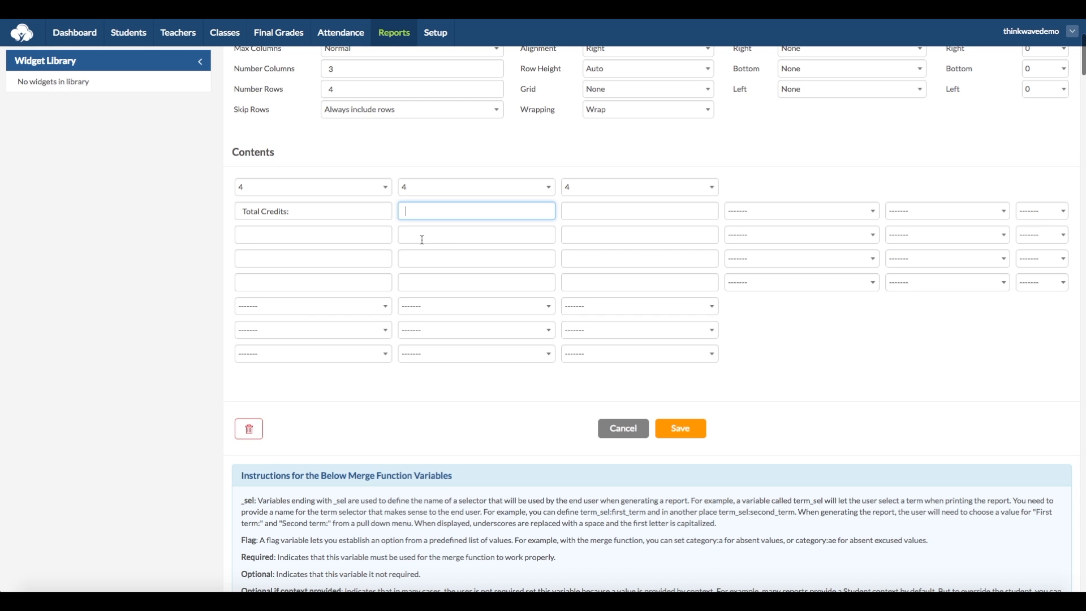
{"action": "key", "text": "super+v"}
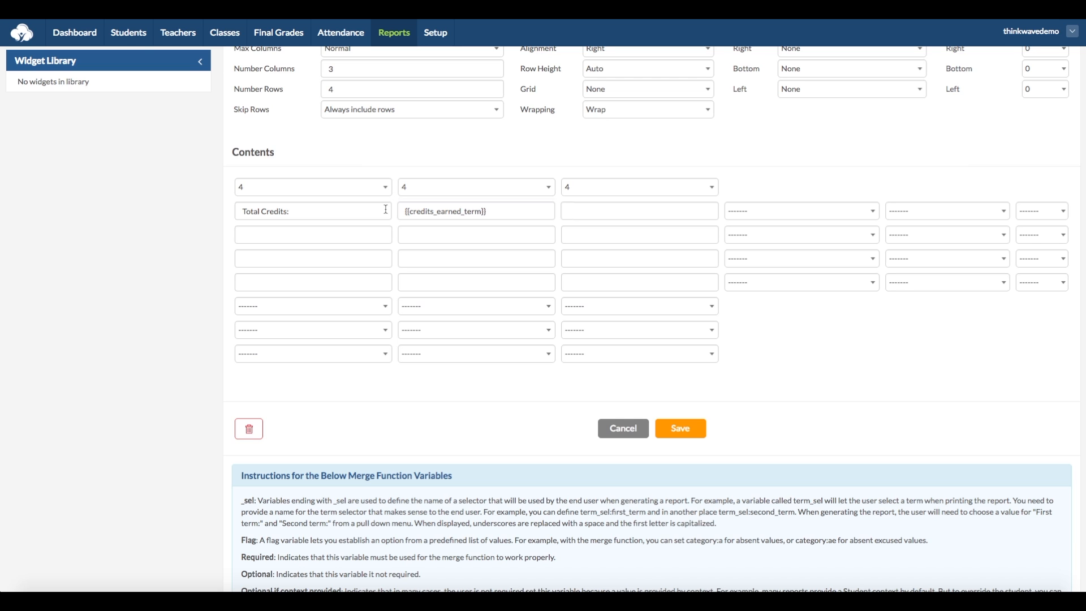
Step: Set the top cell padding of the Total Credits for Term table to 2 and save the widget
{"action": "scroll", "coordinate": [608, 312], "scroll_direction": "up", "scroll_amount": 2}
{"action": "left_click", "coordinate": [1046, 129]}
{"action": "left_click", "coordinate": [1044, 159]}
{"action": "left_click", "coordinate": [680, 530]}
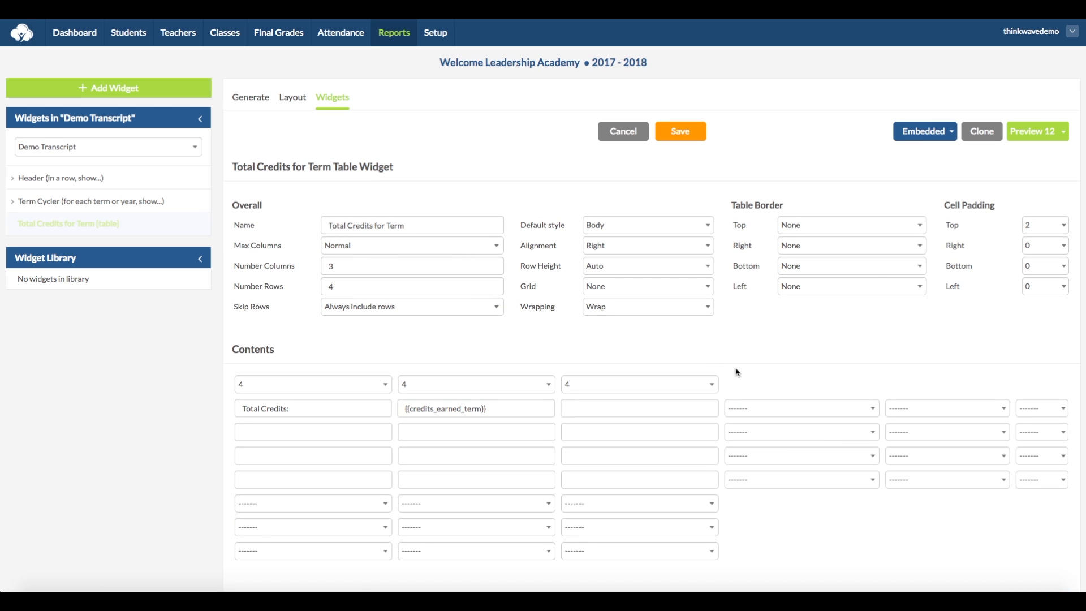
Step: Add the Total Credits for Term table after the Class Cycler in the Term Cycler's displayed widgets, and save
{"action": "left_click", "coordinate": [102, 201]}
{"action": "scroll", "coordinate": [511, 388], "scroll_direction": "down", "scroll_amount": 2}
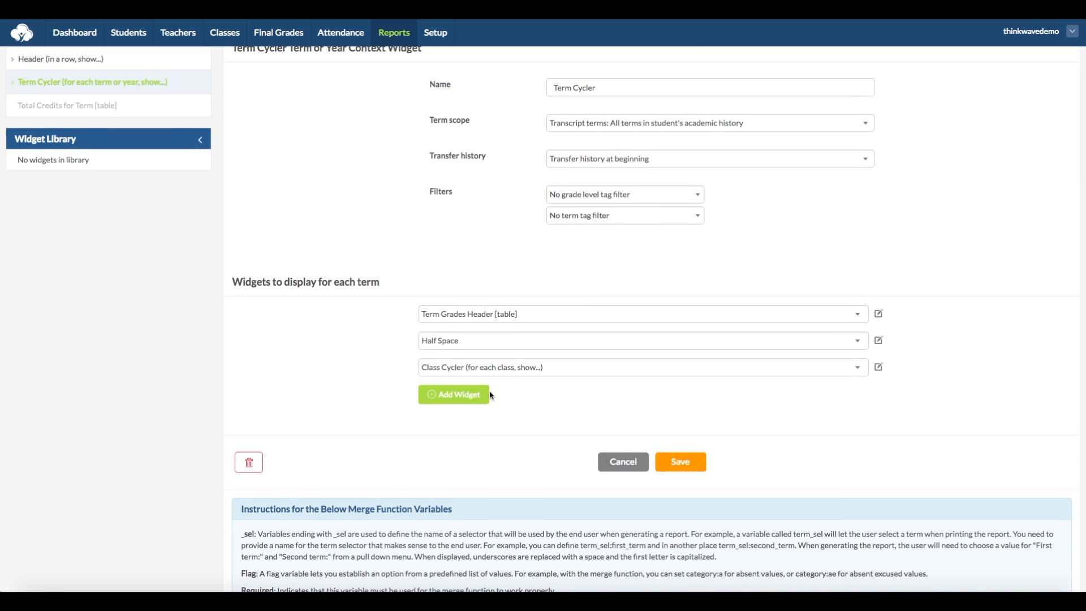
{"action": "left_click", "coordinate": [487, 393]}
{"action": "left_click", "coordinate": [499, 399]}
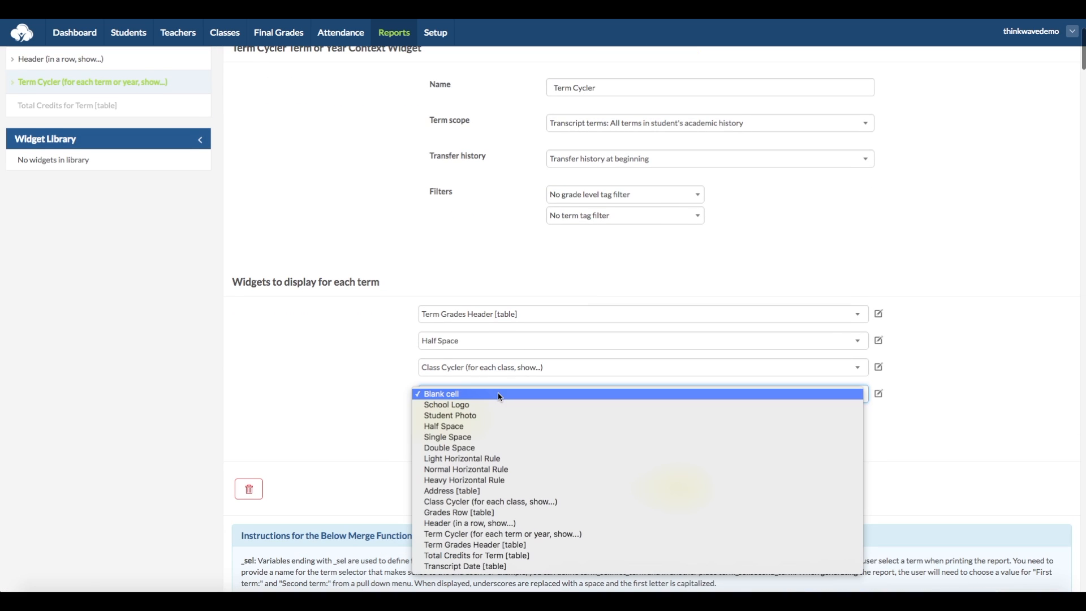
{"action": "left_click", "coordinate": [633, 556]}
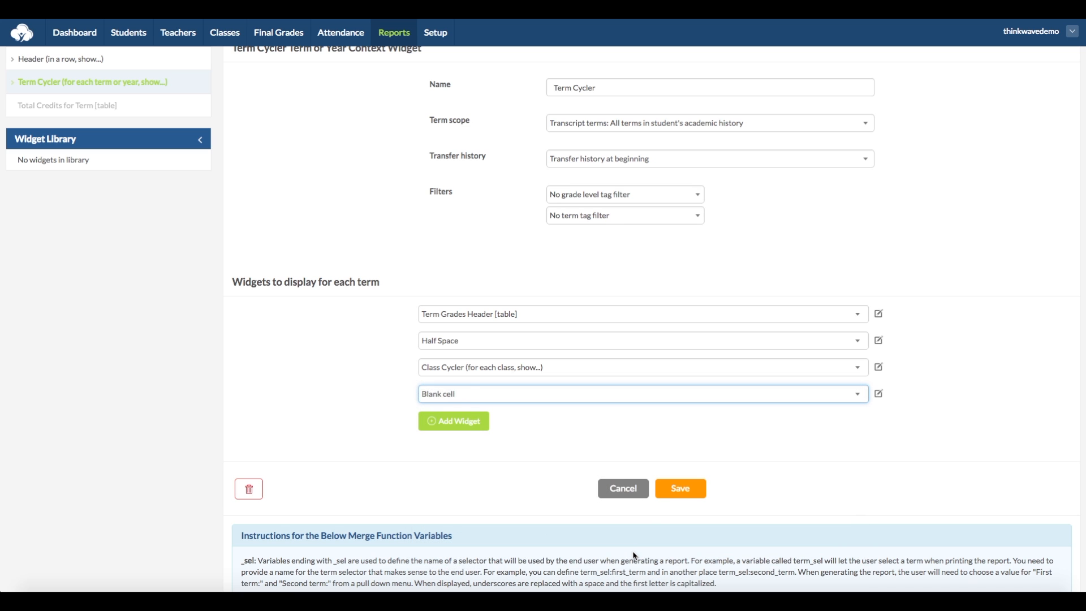
{"action": "left_click", "coordinate": [689, 496]}
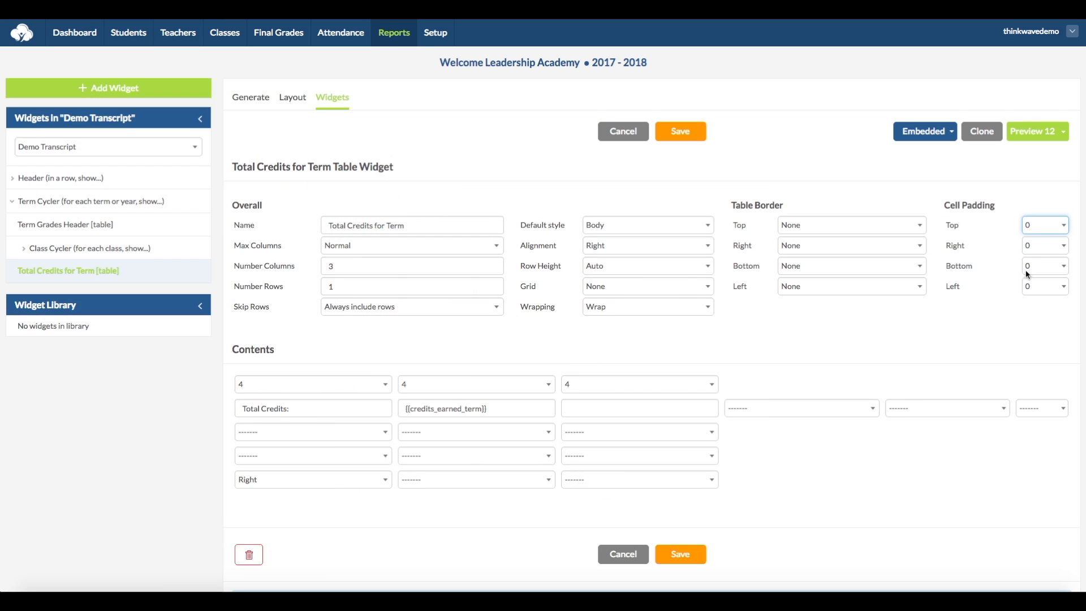
Step: Adjust the right and top cell padding of the Total Credits for Term table, and check the regenerated Demo Transcript
{"action": "left_click", "coordinate": [1063, 246]}
{"action": "left_click", "coordinate": [1057, 268]}
{"action": "left_click", "coordinate": [1063, 226]}
{"action": "left_click", "coordinate": [1060, 247]}
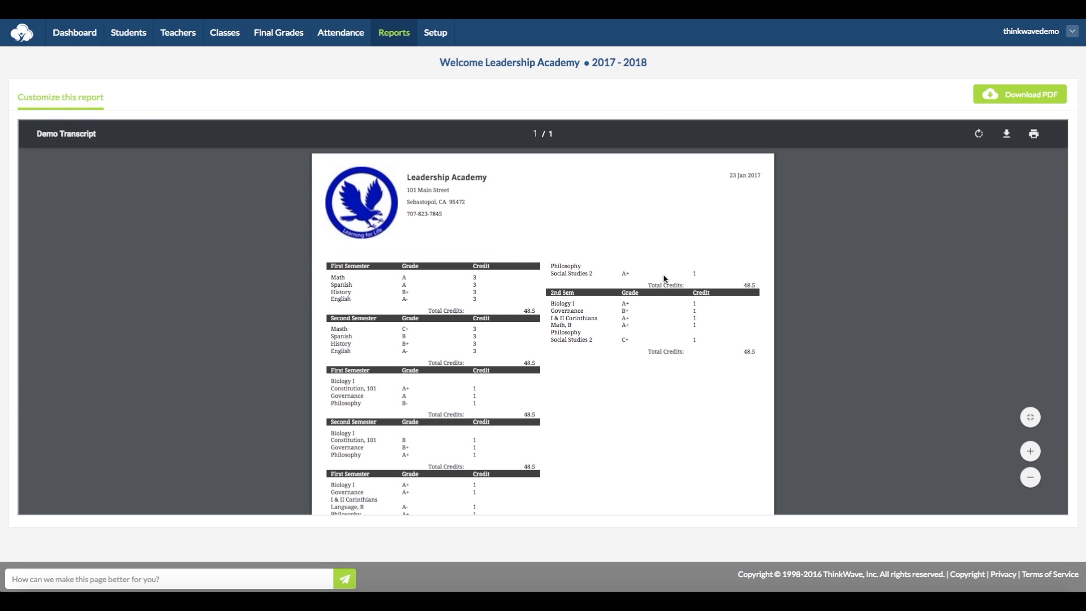
{"action": "scroll", "coordinate": [554, 360], "scroll_direction": "down", "scroll_amount": 5}
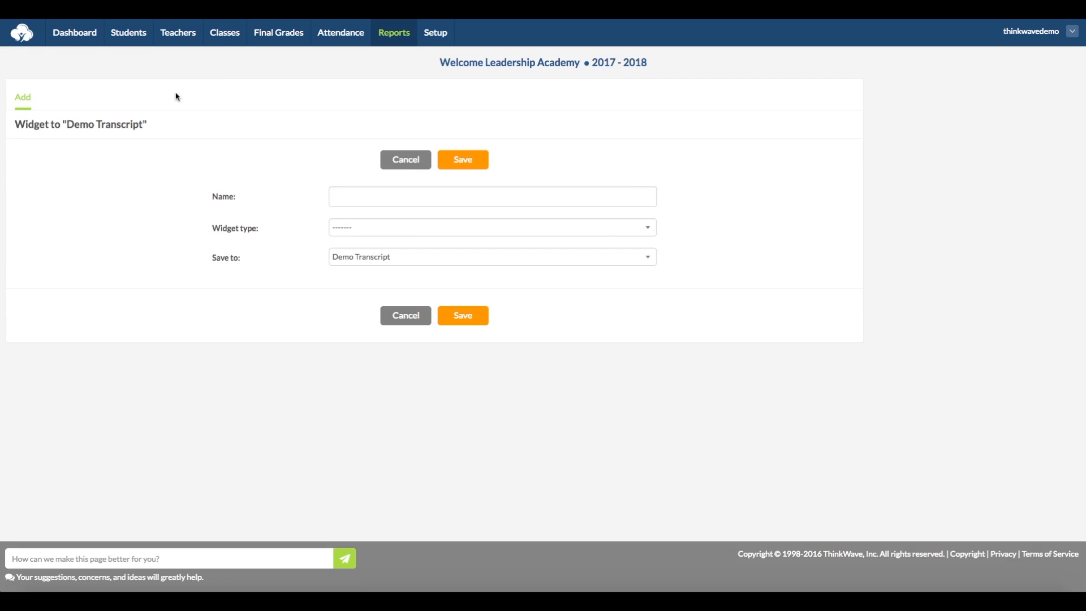
Step: Add a widget named Transcript Body Column to the Demo Transcript, using the Column type
{"action": "left_click", "coordinate": [388, 199]}
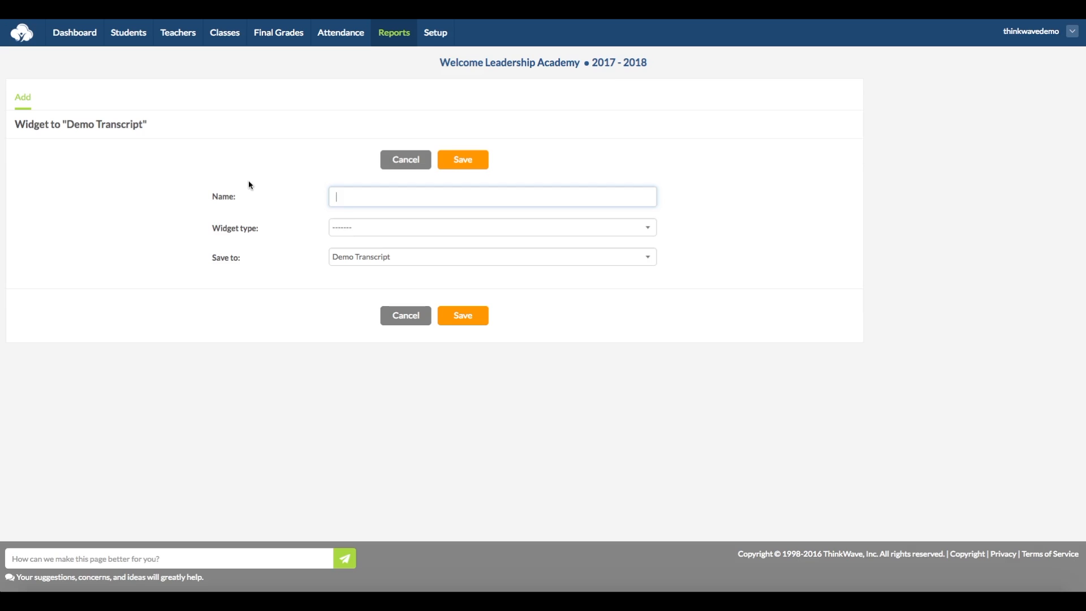
{"action": "type", "text": "Transcript Body Column"}
{"action": "left_click", "coordinate": [393, 229]}
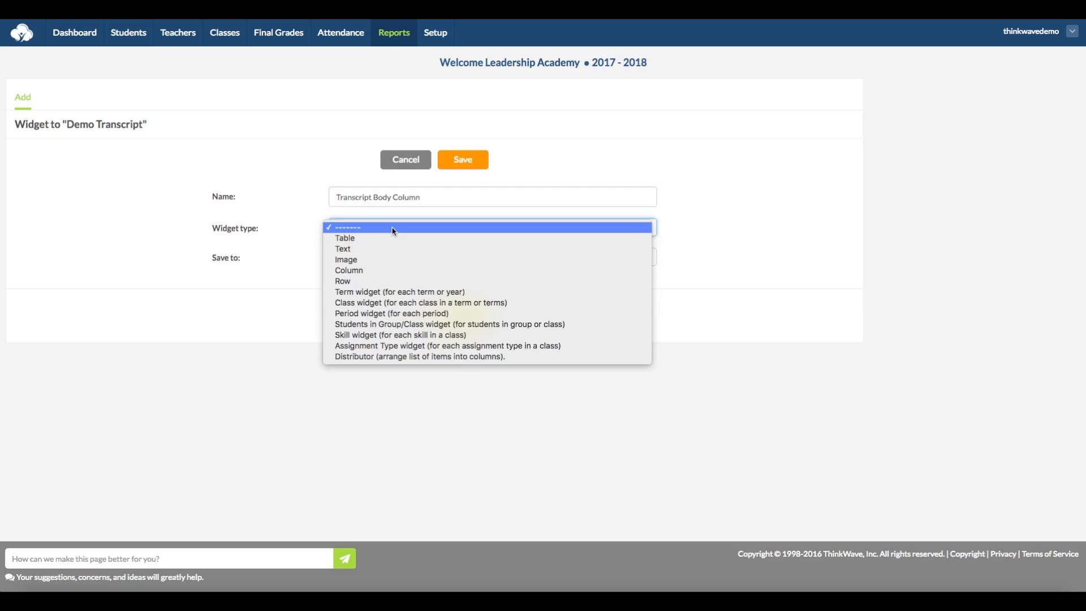
{"action": "left_click", "coordinate": [393, 269]}
{"action": "left_click", "coordinate": [462, 160]}
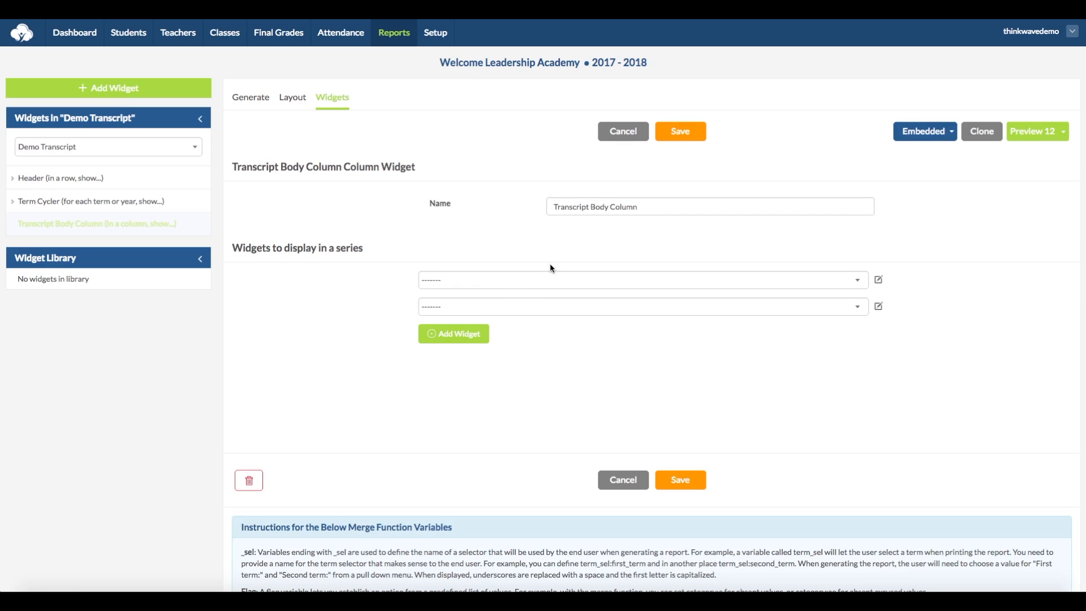
Step: Set the Transcript Body Column to display the Term Cycler followed by a Blank cell, and save
{"action": "left_click", "coordinate": [652, 284]}
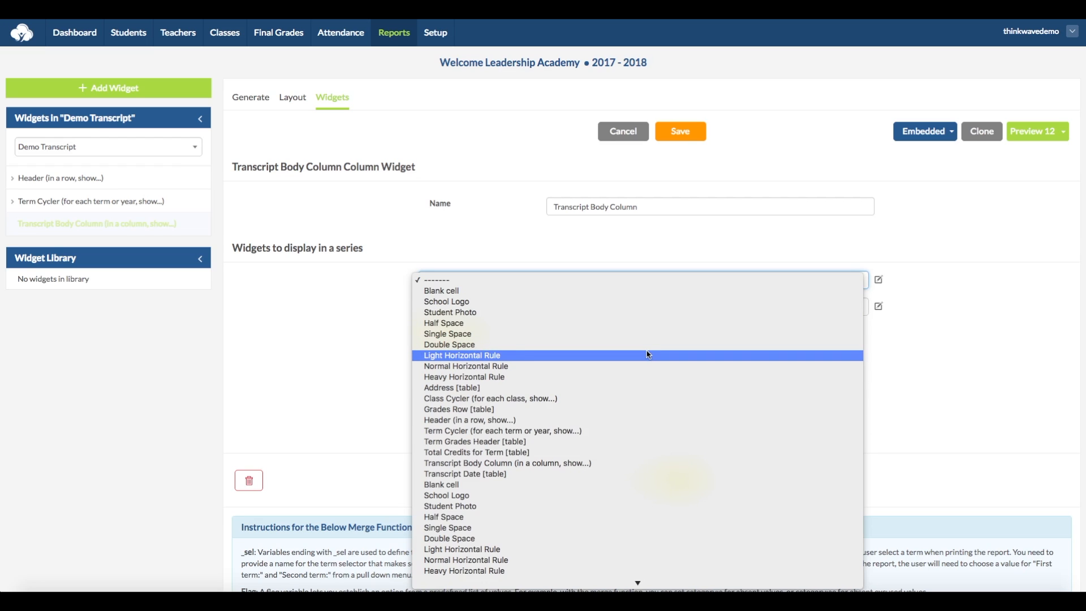
{"action": "left_click", "coordinate": [613, 431]}
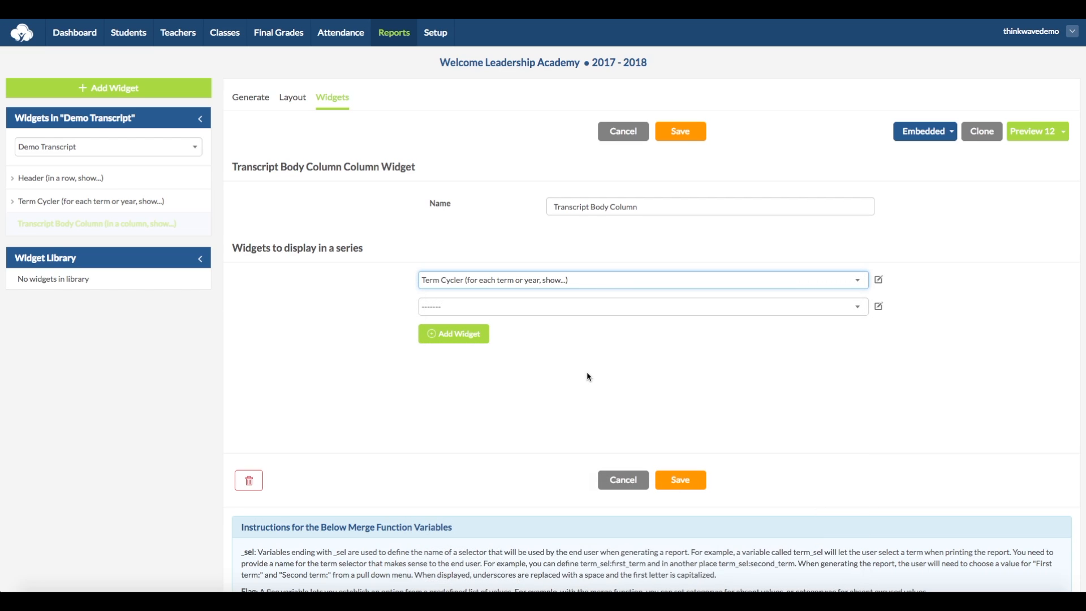
{"action": "left_click", "coordinate": [582, 307]}
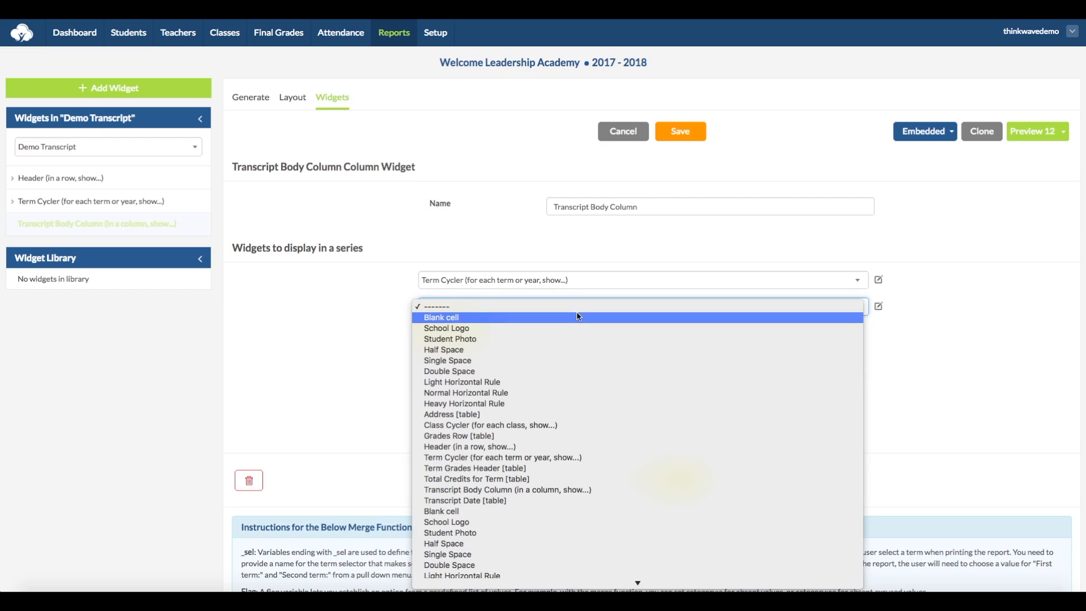
{"action": "left_click", "coordinate": [579, 317]}
{"action": "left_click", "coordinate": [698, 478]}
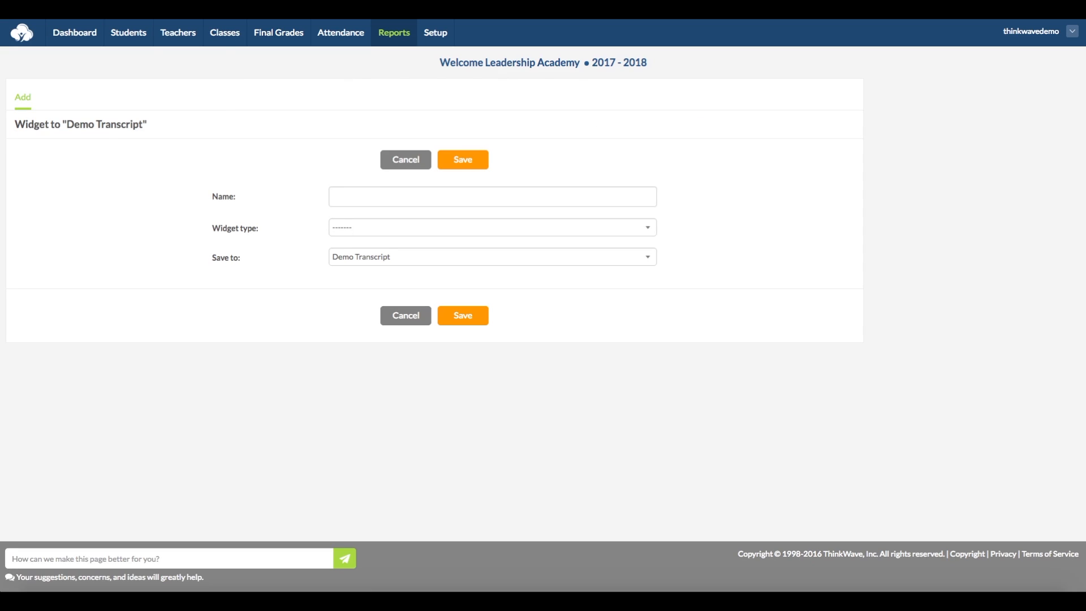
Step: Add a widget named Total Credits and Overall GPA to the Demo Transcript, using the Table type
{"action": "left_click", "coordinate": [347, 200]}
{"action": "type", "text": "Total Credits and Overall GPA"}
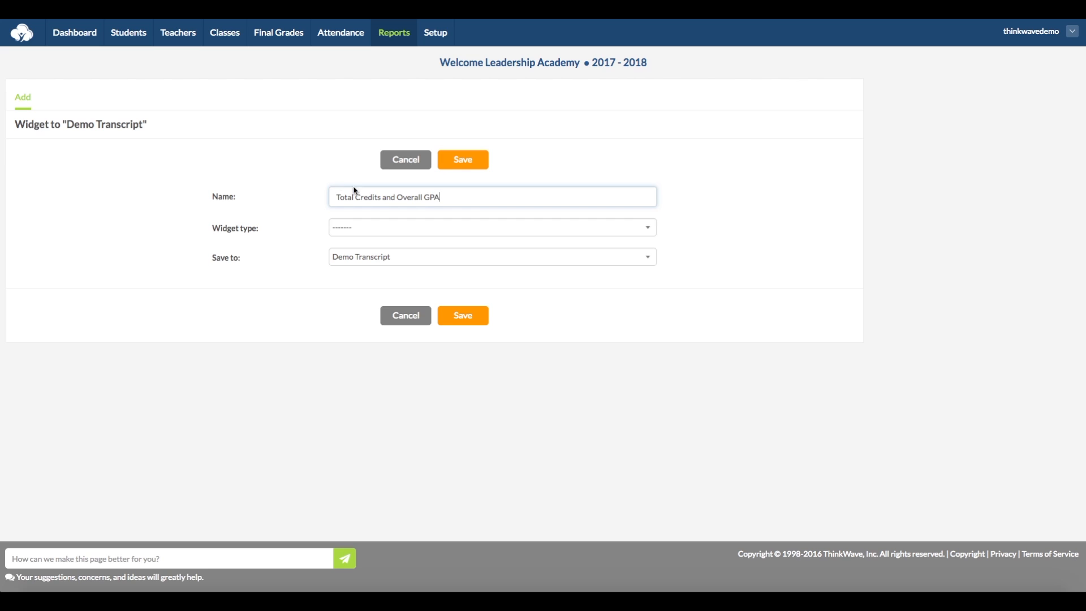
{"action": "left_click", "coordinate": [364, 227]}
{"action": "left_click", "coordinate": [368, 238]}
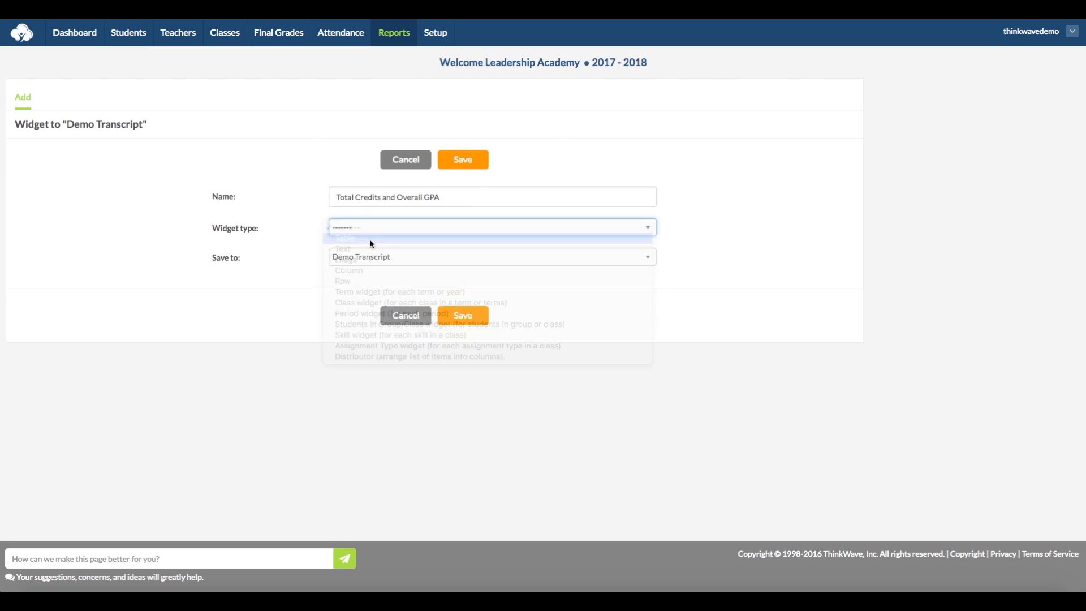
{"action": "left_click", "coordinate": [463, 159]}
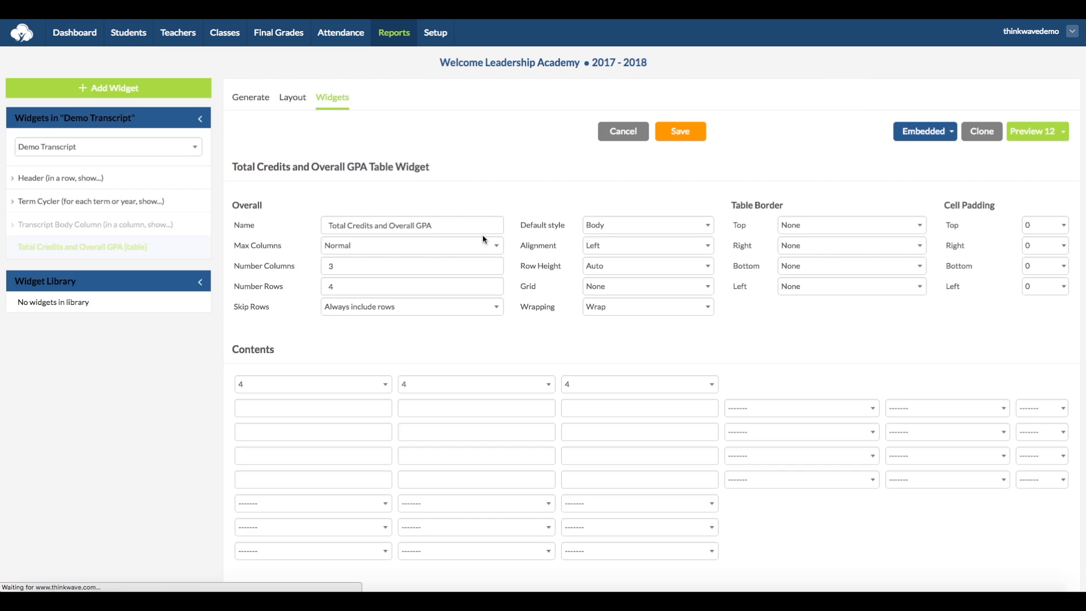
Step: Set the Total Credits and Overall GPA table to 2 columns and 2 rows with column widths 4 and 8, and save
{"action": "left_click_drag", "start_coordinate": [379, 263], "coordinate": [325, 286]}
{"action": "type", "text": "2"}
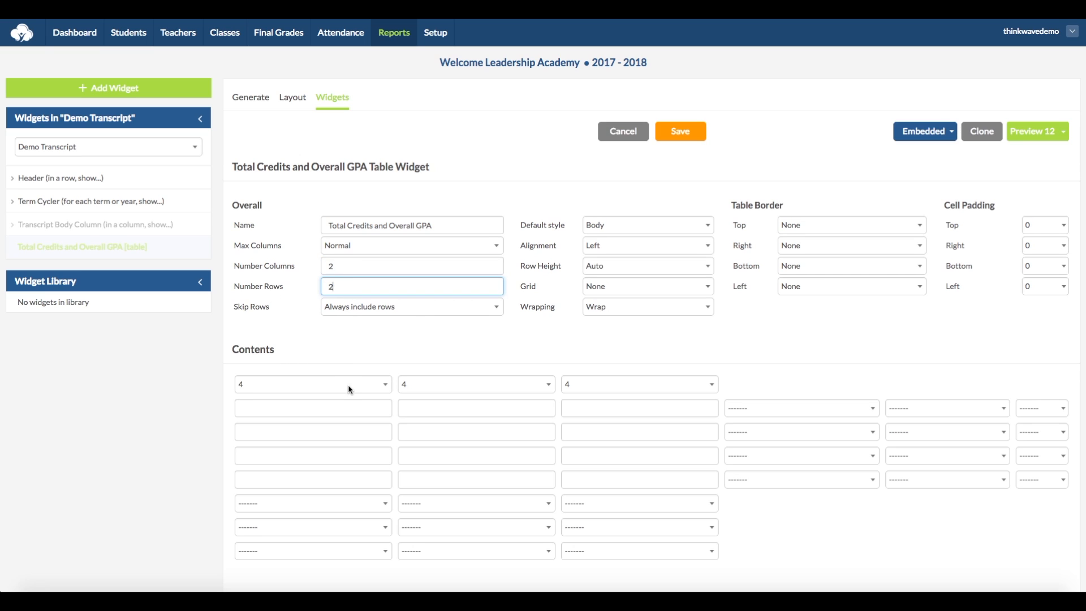
{"action": "left_click", "coordinate": [349, 387]}
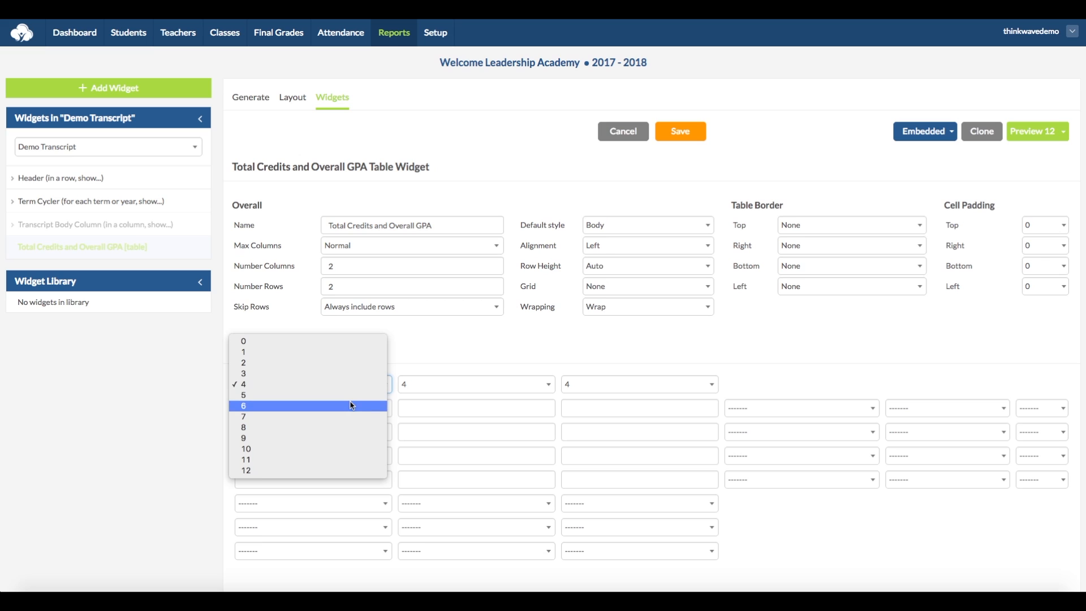
{"action": "left_click", "coordinate": [417, 385]}
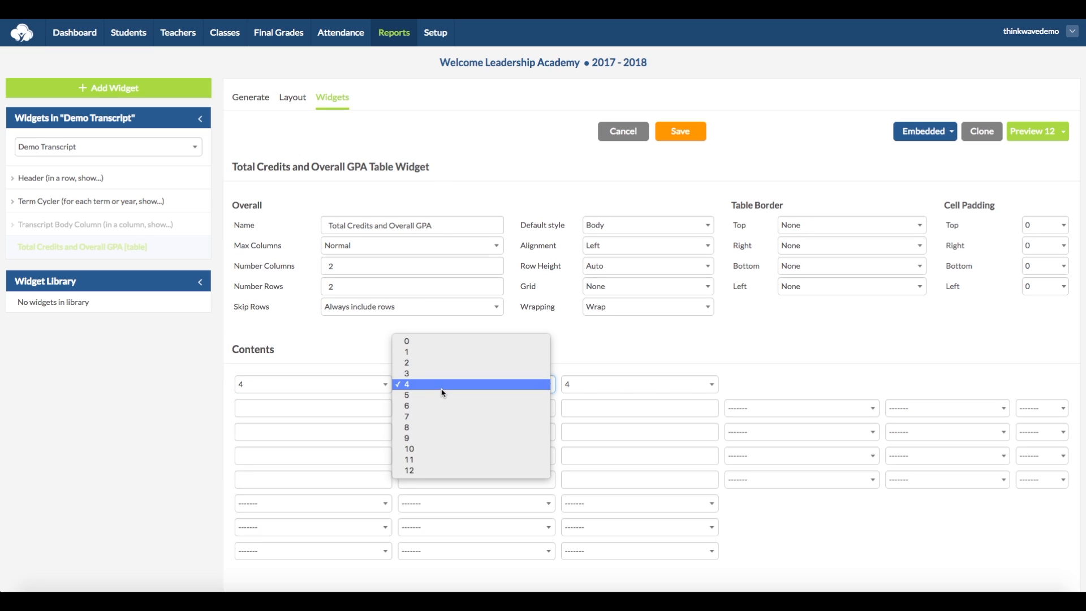
{"action": "left_click", "coordinate": [446, 431]}
{"action": "left_click", "coordinate": [622, 388]}
{"action": "left_click", "coordinate": [627, 341]}
{"action": "left_click", "coordinate": [691, 132]}
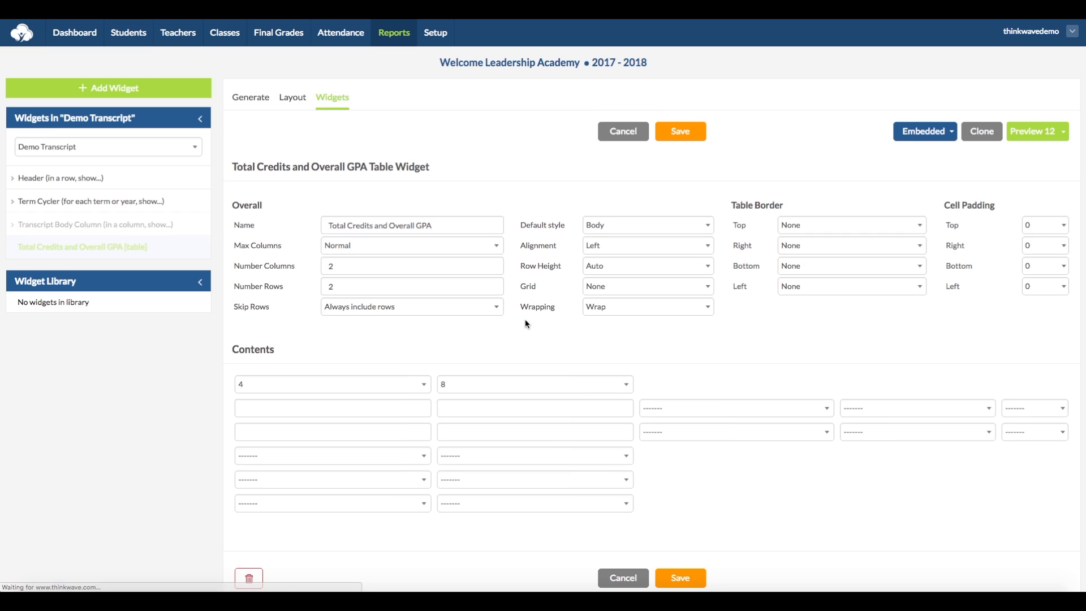
Step: Label the two rows of the Total Credits and Overall GPA table "Total Credits" and "Overall GPA:" in the first column
{"action": "scroll", "coordinate": [366, 373], "scroll_direction": "down", "scroll_amount": 1}
{"action": "left_click", "coordinate": [305, 349]}
{"action": "type", "text": "Total Credits"}
{"action": "key", "text": "Tab"}
{"action": "left_click", "coordinate": [253, 368]}
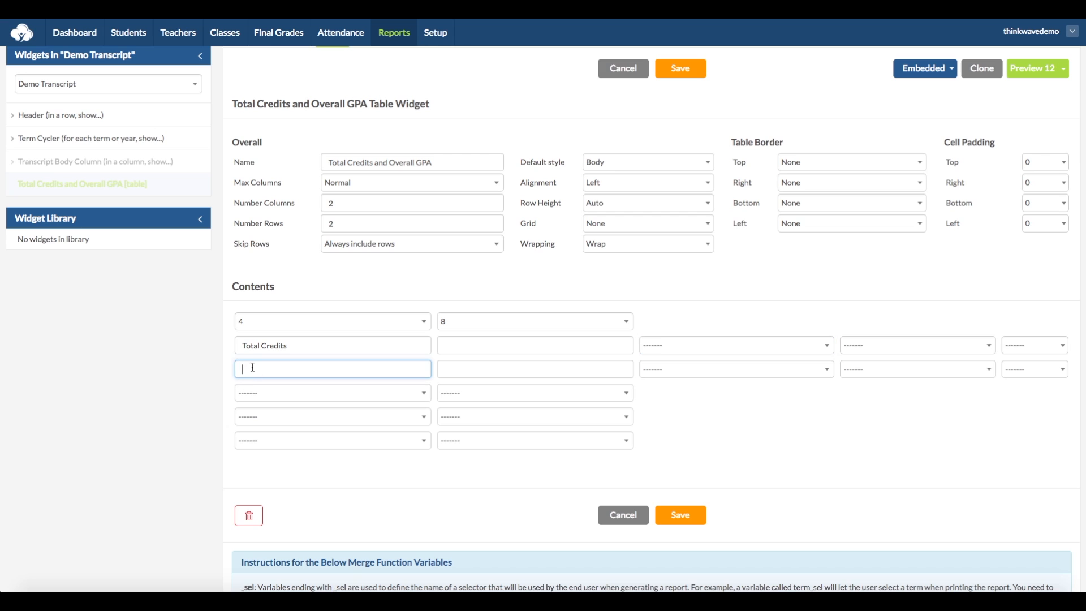
{"action": "type", "text": "Overall GPA:"}
{"action": "left_click", "coordinate": [281, 352]}
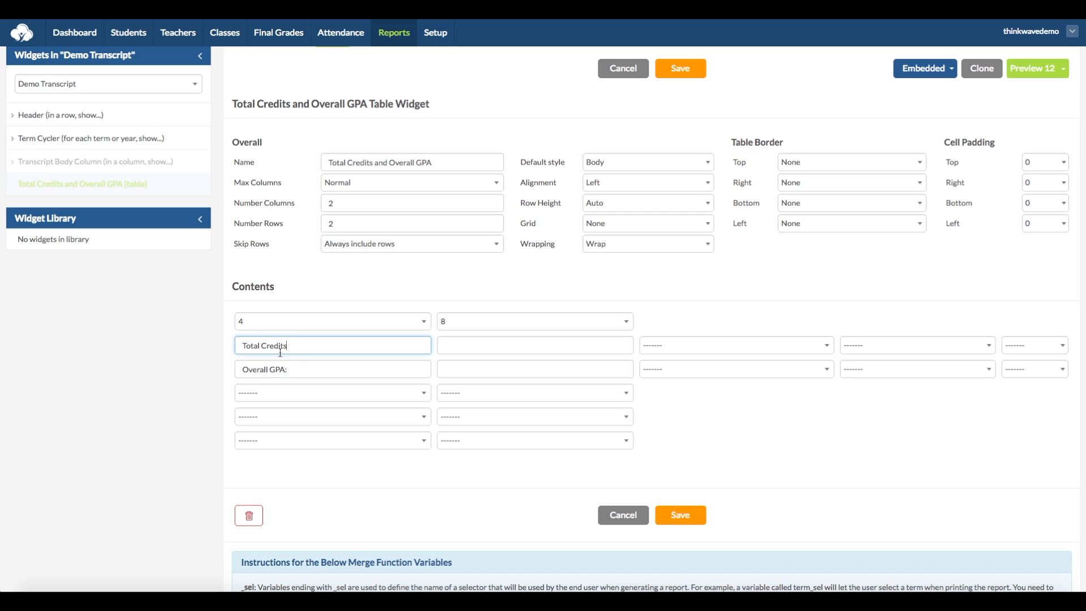
Step: Copy the merge function {{credits_earned_cumulative}} from the variable reference into the value cell beside Total Credits
{"action": "scroll", "coordinate": [216, 393], "scroll_direction": "down", "scroll_amount": 20}
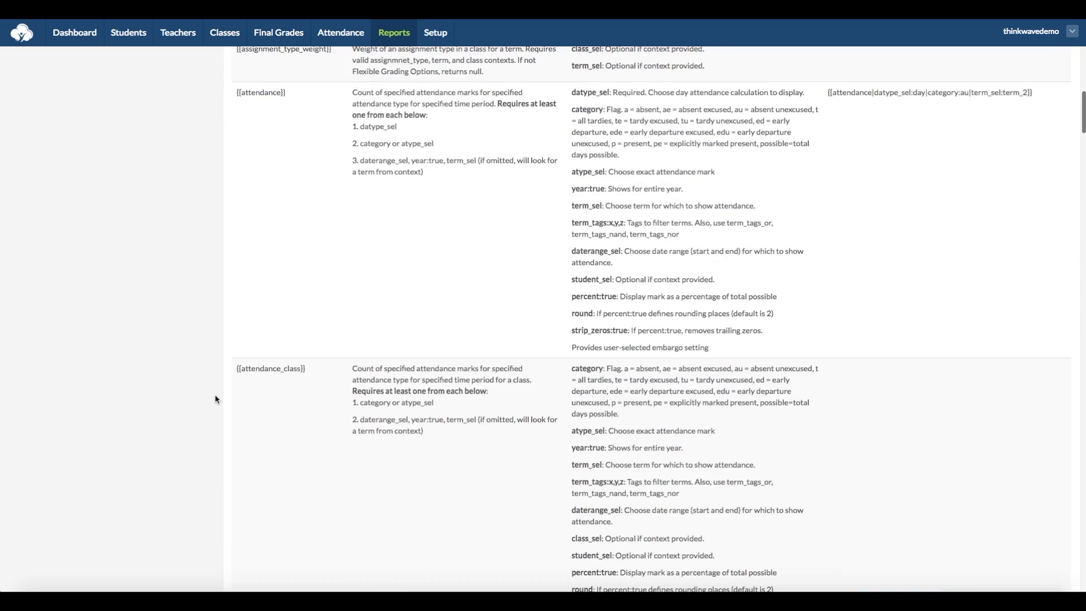
{"action": "scroll", "coordinate": [215, 399], "scroll_direction": "down", "scroll_amount": 6}
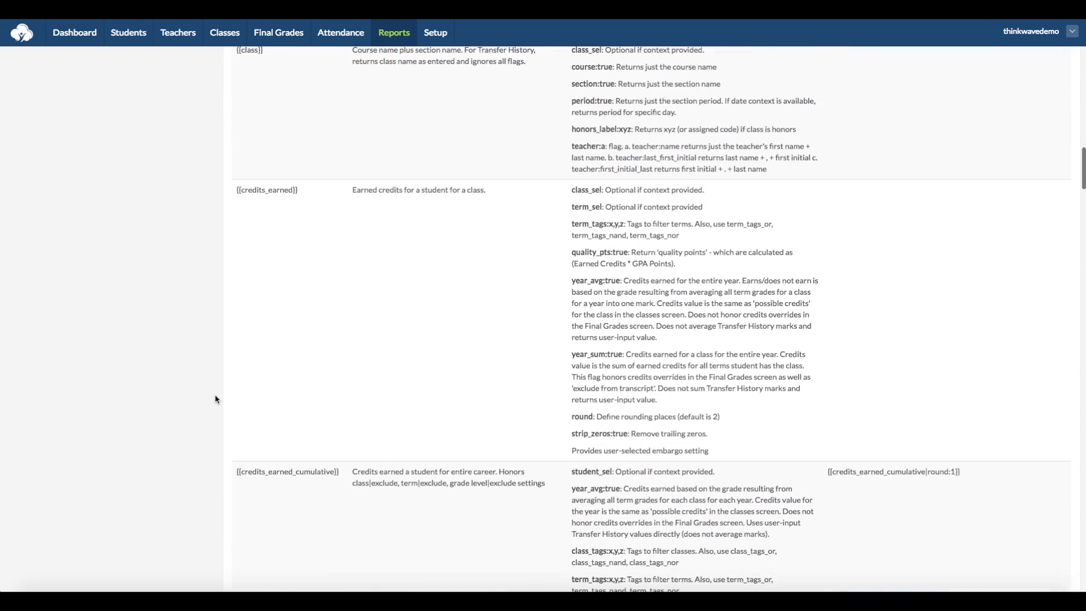
{"action": "scroll", "coordinate": [215, 400], "scroll_direction": "down", "scroll_amount": 1}
{"action": "left_click_drag", "start_coordinate": [236, 369], "coordinate": [327, 375]}
{"action": "key", "text": "ctrl+c"}
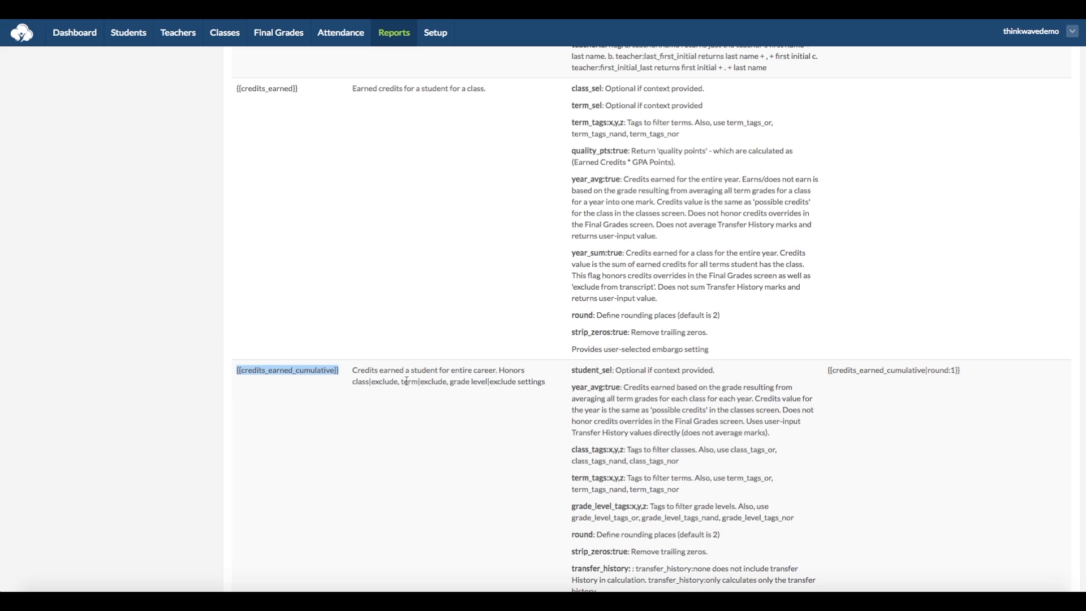
{"action": "scroll", "coordinate": [407, 382], "scroll_direction": "up", "scroll_amount": 20}
{"action": "key", "text": "ctrl+v"}
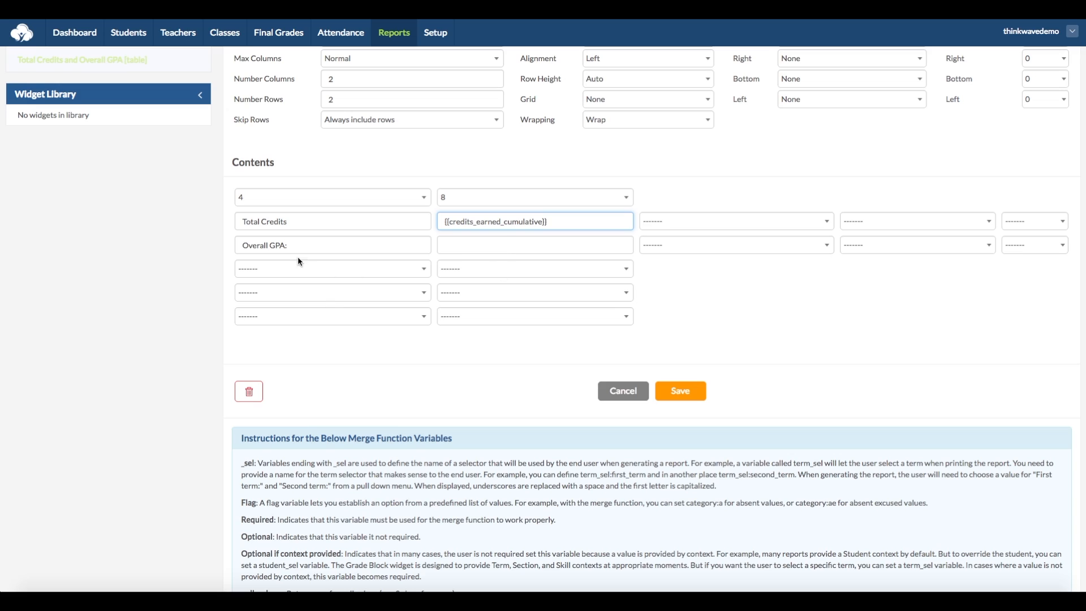
Step: Copy the overall GPA merge function from the variable reference into the value cell beside Overall GPA: and save the table
{"action": "scroll", "coordinate": [167, 432], "scroll_direction": "down", "scroll_amount": 20}
{"action": "left_click_drag", "start_coordinate": [304, 385], "coordinate": [234, 391]}
{"action": "key", "text": "ctrl+c"}
{"action": "scroll", "coordinate": [228, 403], "scroll_direction": "up", "scroll_amount": 20}
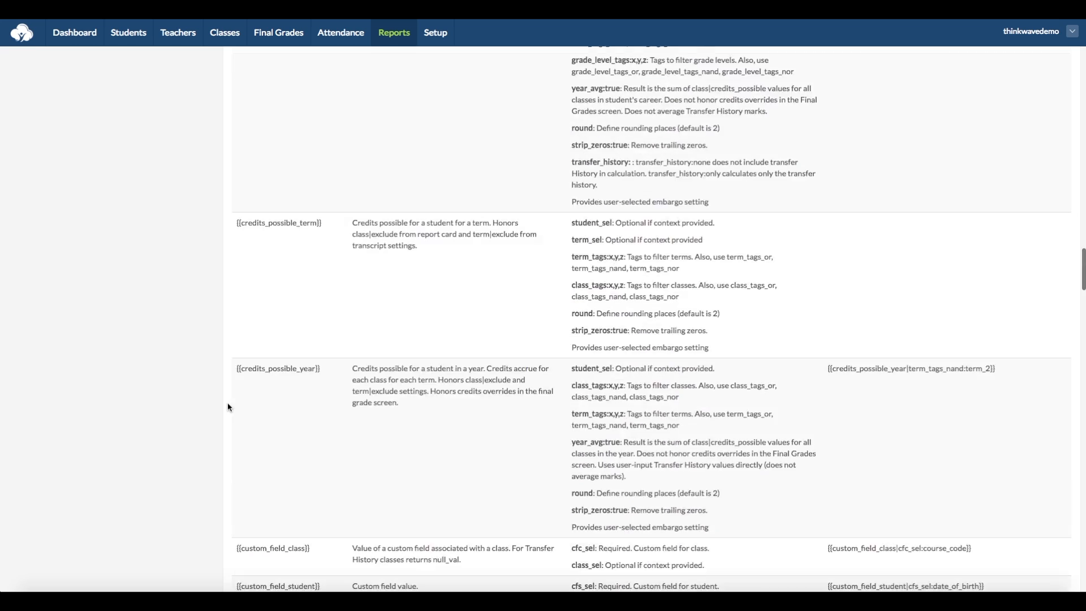
{"action": "scroll", "coordinate": [229, 407], "scroll_direction": "up", "scroll_amount": 15}
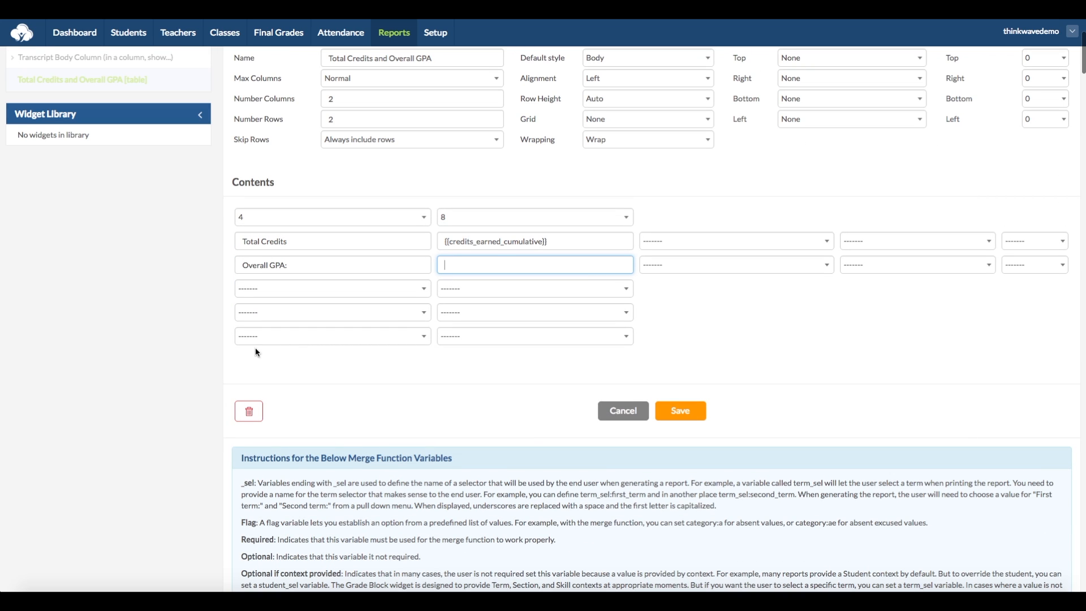
{"action": "key", "text": "ctrl+v"}
{"action": "left_click", "coordinate": [688, 410]}
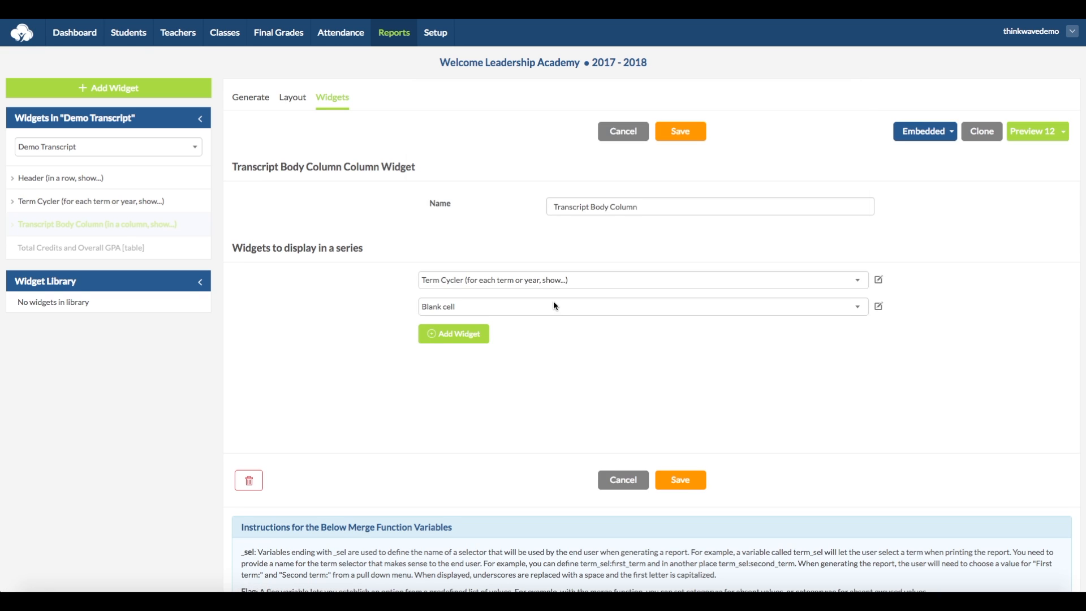
Step: Set the second widget of the Transcript Body Column to Total Credits and Overall GPA [table] and save
{"action": "left_click", "coordinate": [553, 304]}
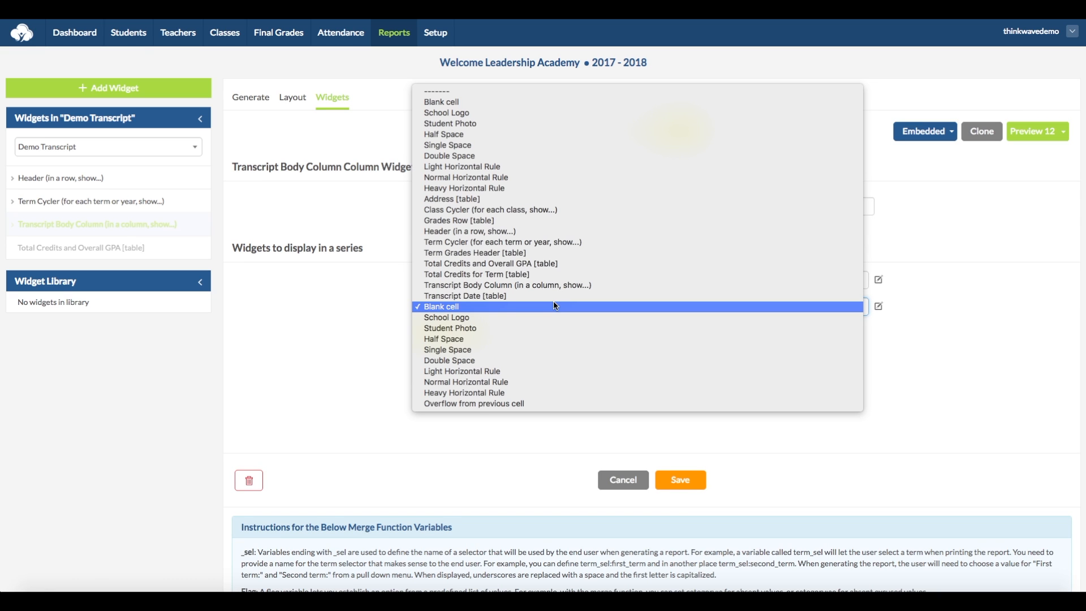
{"action": "left_click", "coordinate": [557, 264]}
{"action": "left_click", "coordinate": [679, 484]}
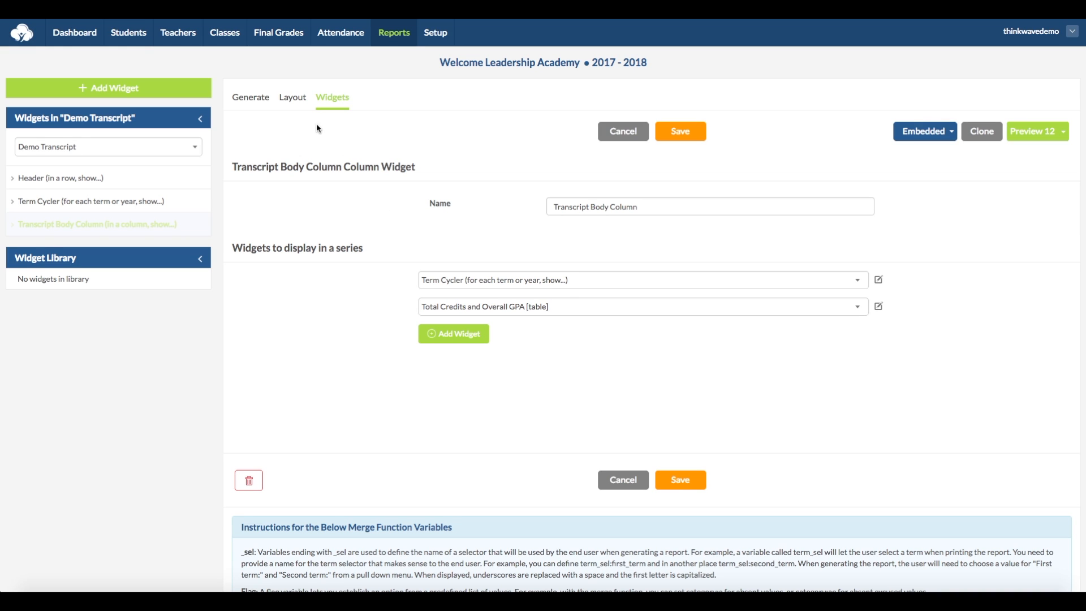
Step: Assign Transcript Body Column to the first cell of the 8/12 layout row, save the layout and review the generated transcript
{"action": "left_click", "coordinate": [293, 97]}
{"action": "scroll", "coordinate": [379, 479], "scroll_direction": "down", "scroll_amount": 2}
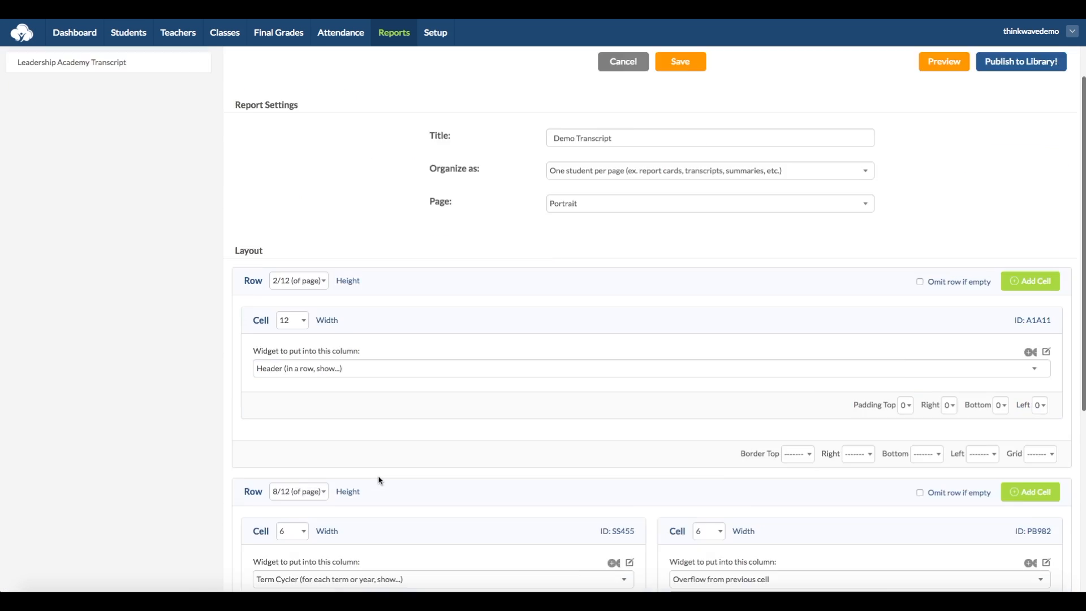
{"action": "scroll", "coordinate": [379, 479], "scroll_direction": "down", "scroll_amount": 2}
{"action": "left_click", "coordinate": [396, 496]}
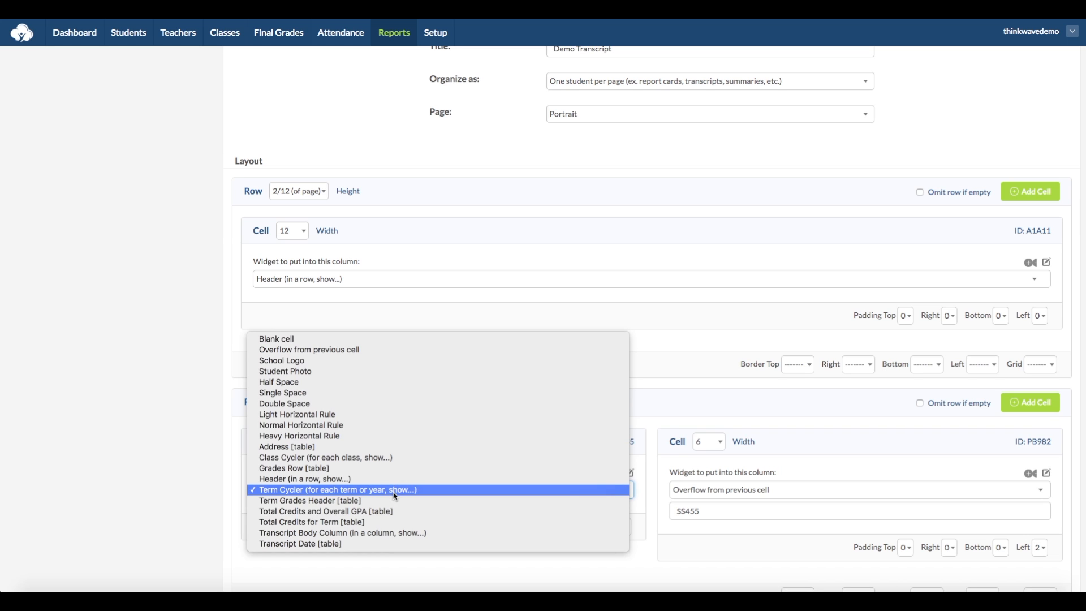
{"action": "left_click", "coordinate": [390, 533]}
{"action": "scroll", "coordinate": [493, 546], "scroll_direction": "down", "scroll_amount": 4}
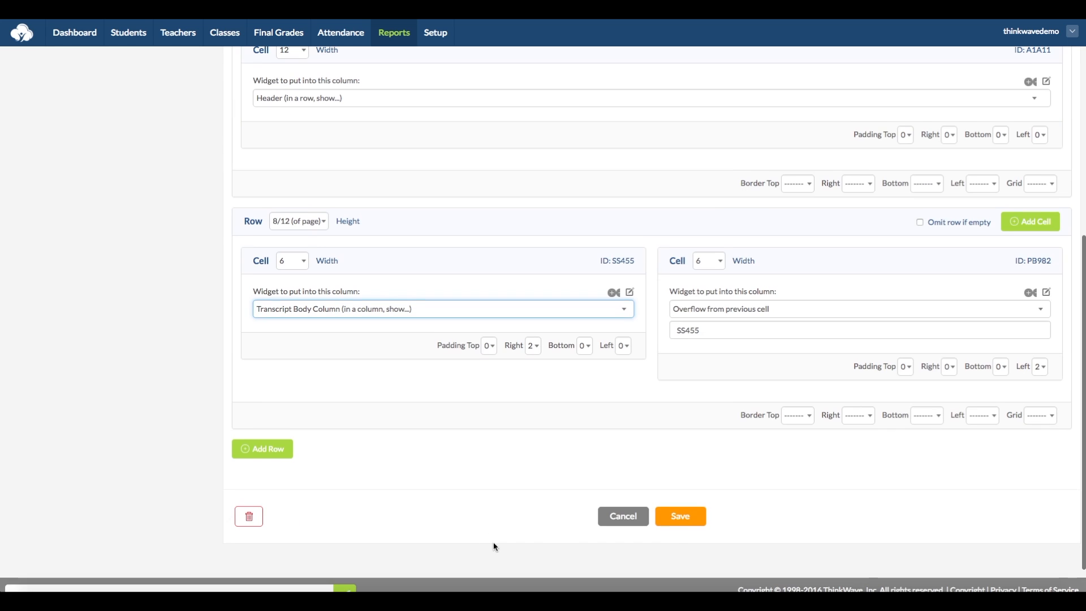
{"action": "left_click", "coordinate": [689, 515]}
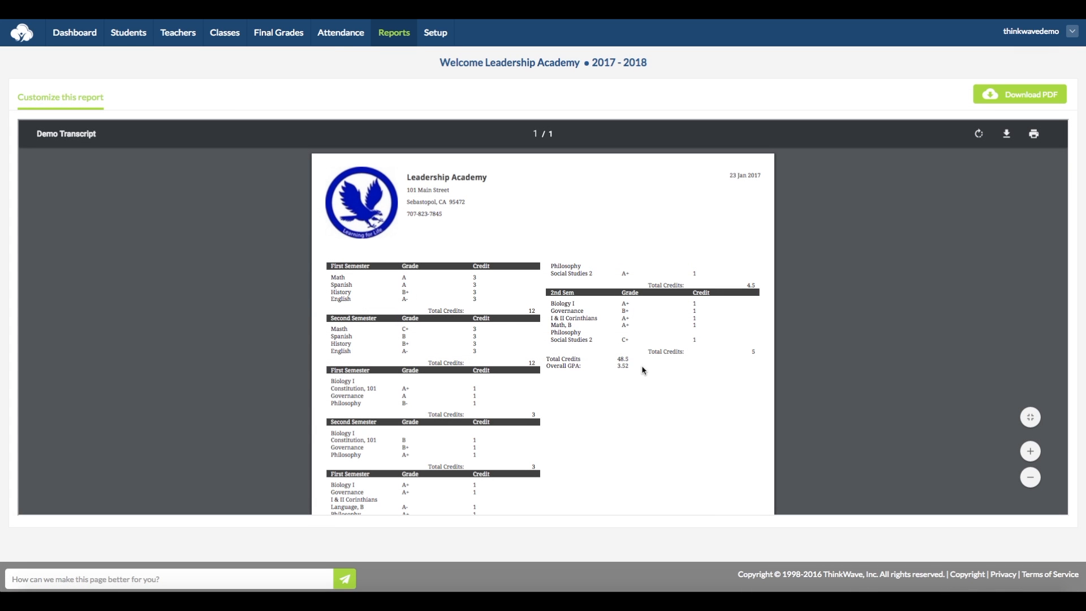
{"action": "scroll", "coordinate": [810, 406], "scroll_direction": "down", "scroll_amount": 10}
{"action": "scroll", "coordinate": [810, 402], "scroll_direction": "up", "scroll_amount": 9}
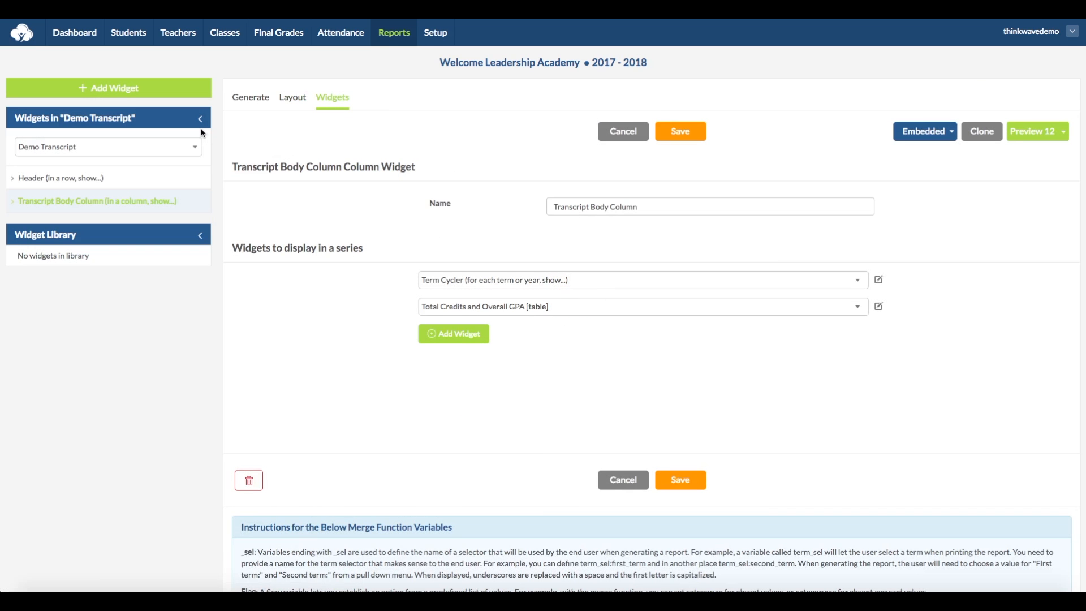
Step: Add a widget named Degree Earned to the Demo Transcript, using the Table type
{"action": "left_click", "coordinate": [91, 88]}
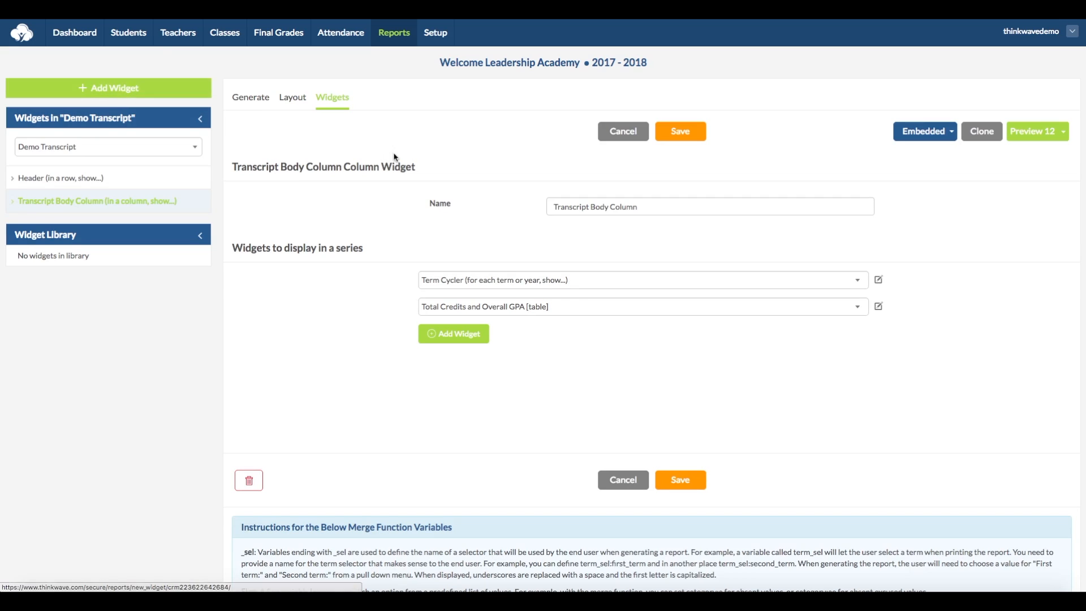
{"action": "left_click", "coordinate": [354, 196]}
{"action": "type", "text": "Degree Earn"}
{"action": "left_click", "coordinate": [414, 227]}
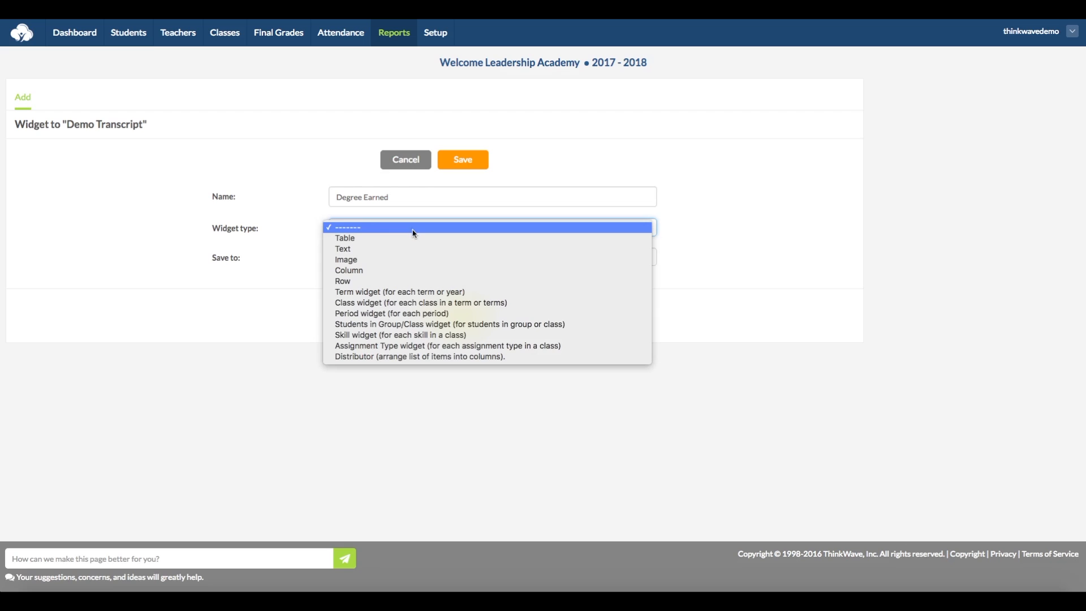
{"action": "left_click", "coordinate": [415, 237]}
{"action": "left_click", "coordinate": [463, 161]}
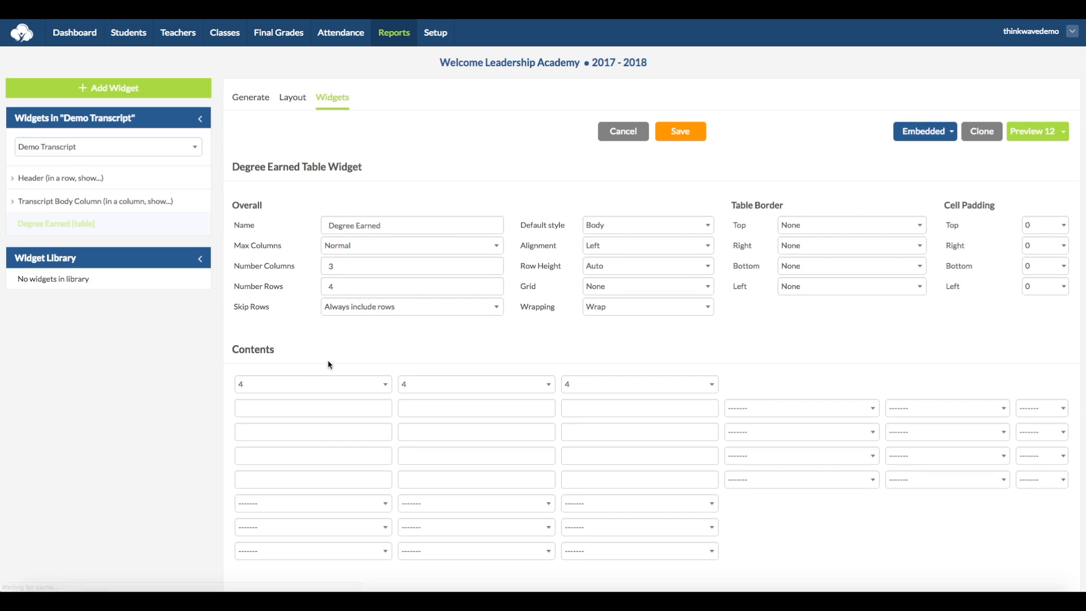
Step: Set the Degree Earned table to 2 columns and 1 row with column widths 4, 8 and 0, and save
{"action": "double_click", "coordinate": [375, 269]}
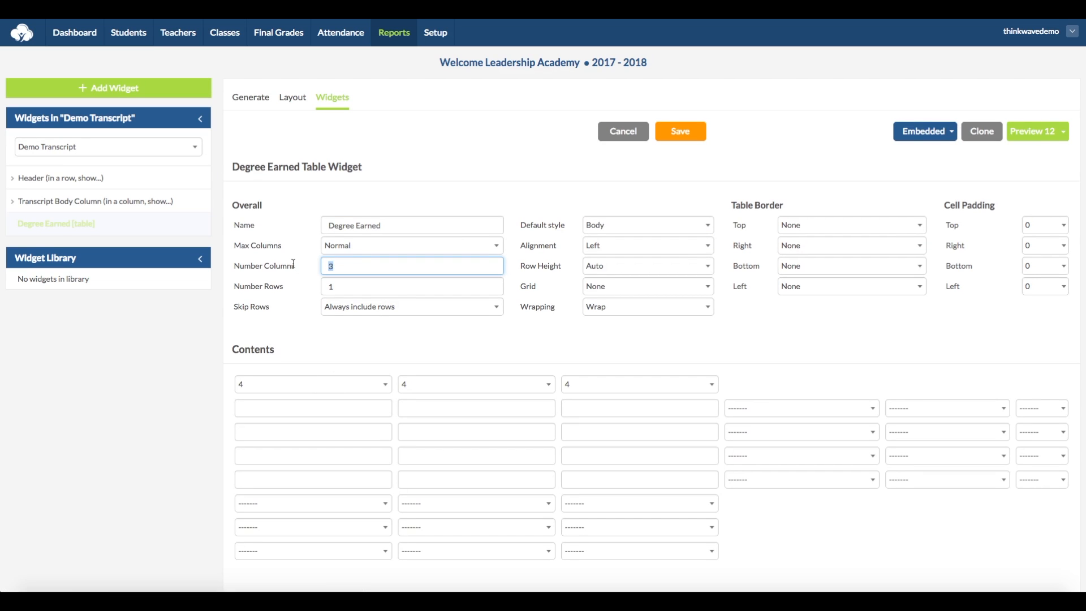
{"action": "type", "text": "2"}
{"action": "left_click", "coordinate": [278, 388]}
{"action": "left_click", "coordinate": [340, 384]}
{"action": "left_click", "coordinate": [410, 384]}
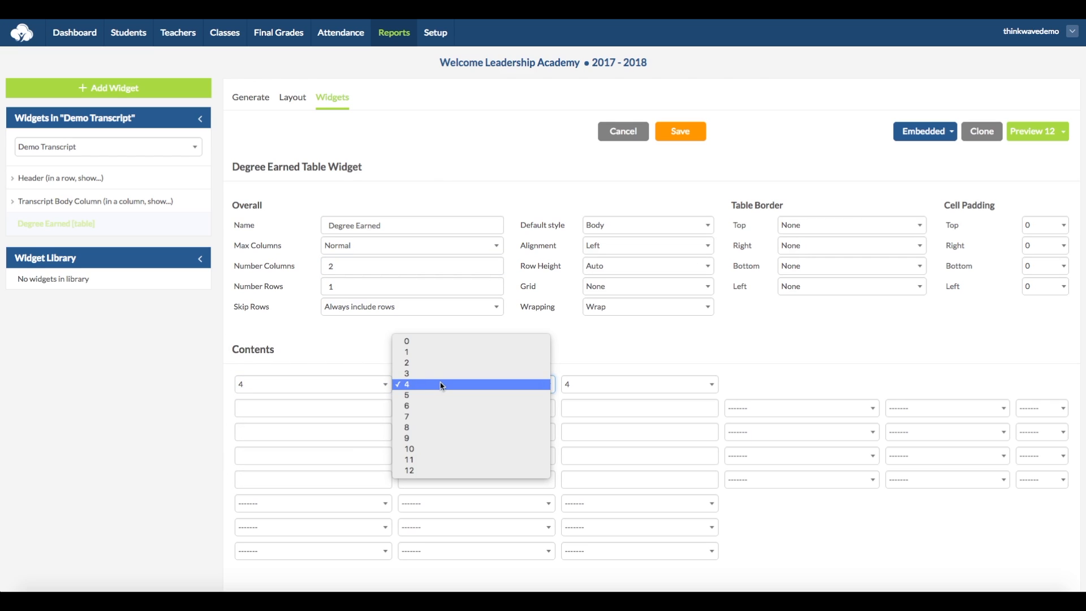
{"action": "left_click", "coordinate": [440, 429]}
{"action": "left_click", "coordinate": [605, 384]}
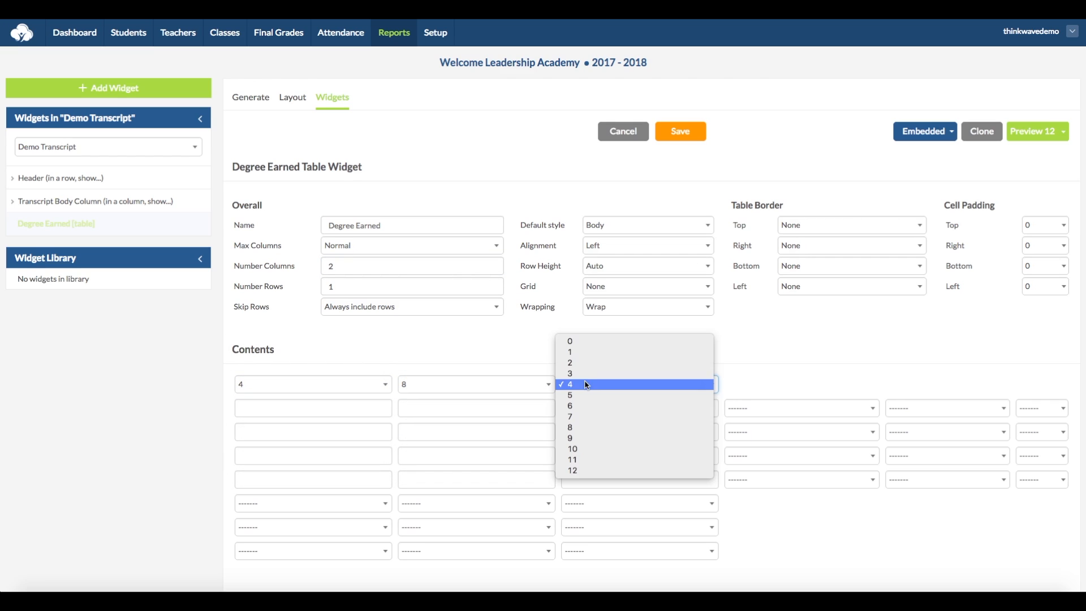
{"action": "left_click", "coordinate": [592, 341]}
{"action": "left_click", "coordinate": [683, 131]}
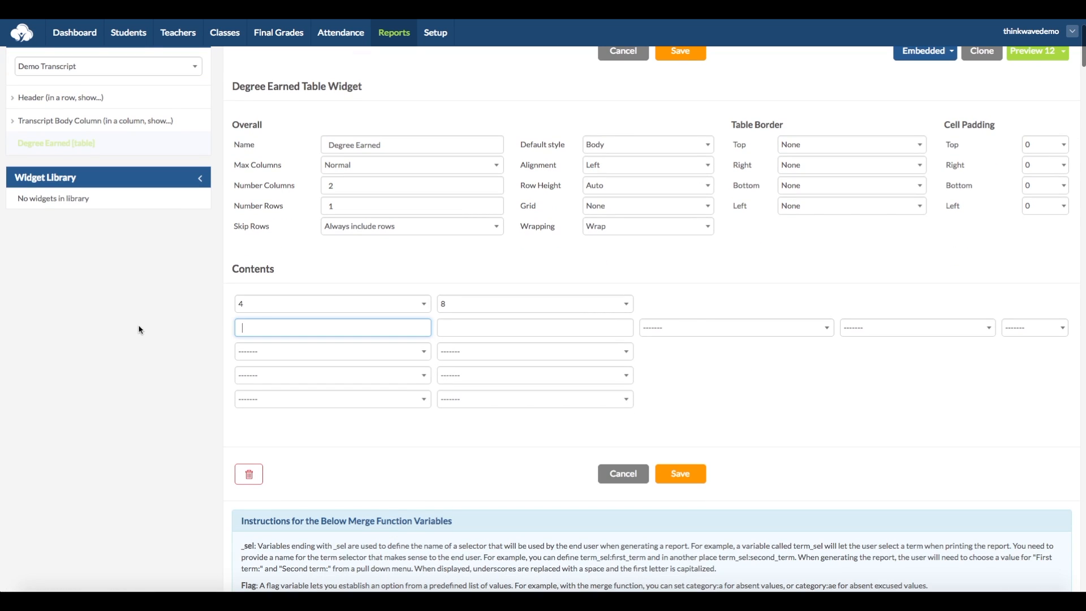
Step: Label the row "Degree Earned:" and copy the example {{custom_field_student|cfs_sel:date_of_birth}} from the variable reference into its value cell
{"action": "type", "text": "Degree Earned"}
{"action": "scroll", "coordinate": [149, 355], "scroll_direction": "down", "scroll_amount": 20}
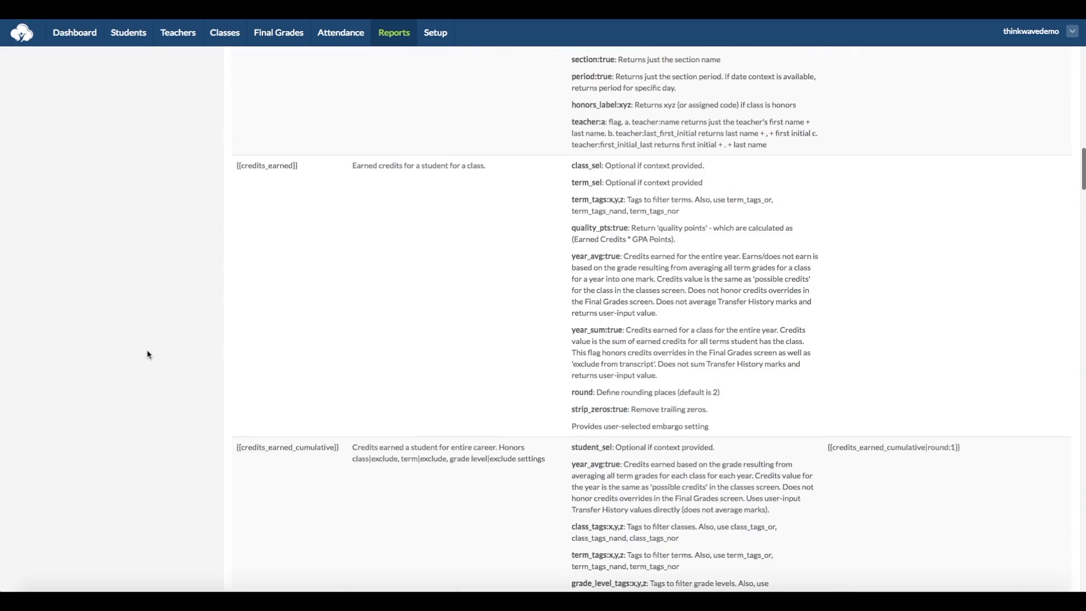
{"action": "scroll", "coordinate": [149, 355], "scroll_direction": "down", "scroll_amount": 10}
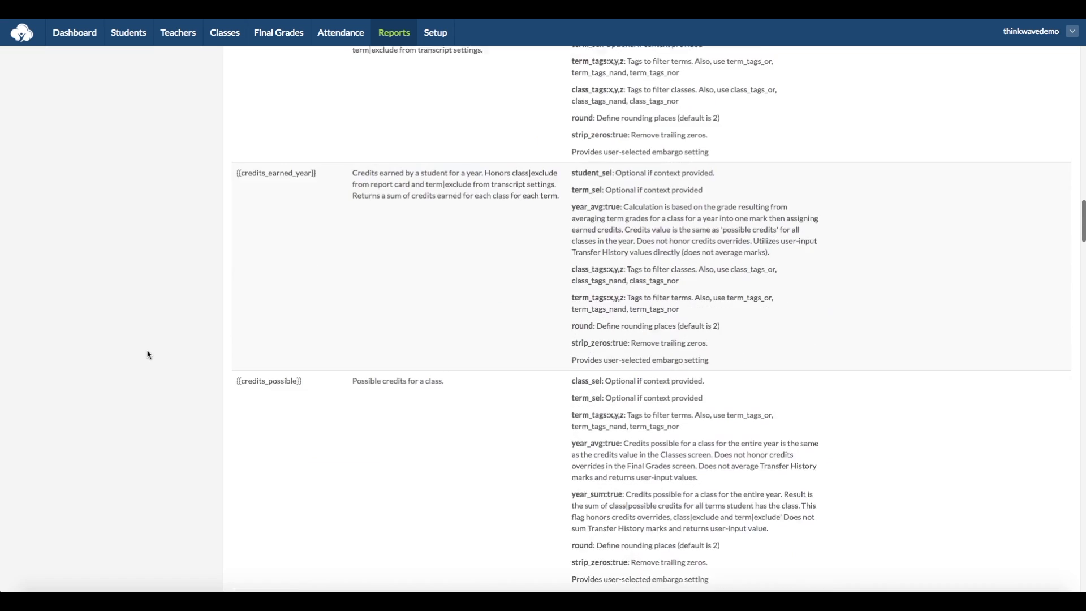
{"action": "scroll", "coordinate": [148, 355], "scroll_direction": "down", "scroll_amount": 10}
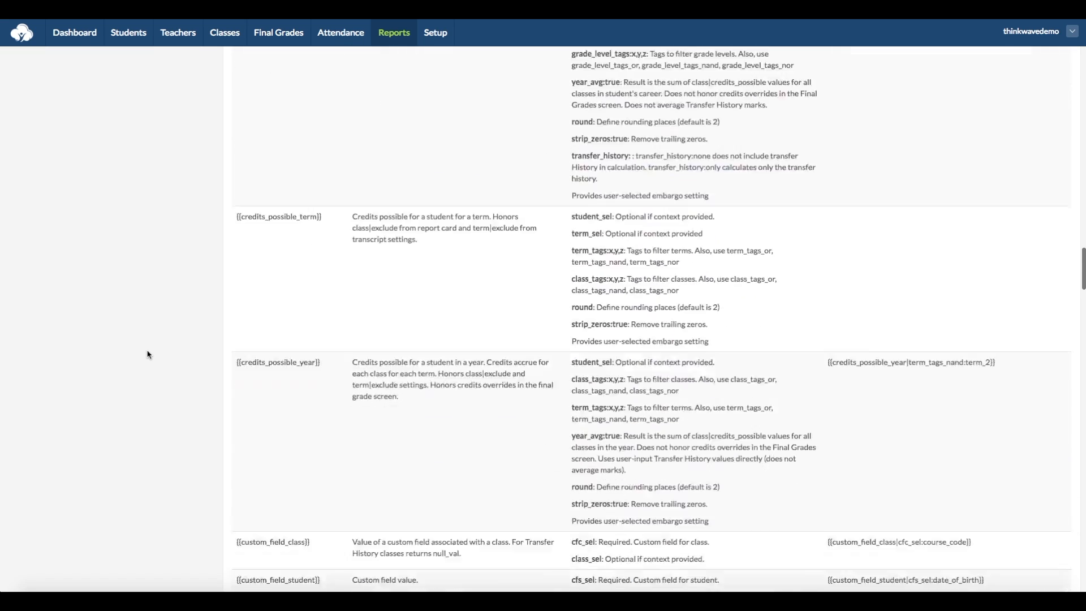
{"action": "left_click_drag", "start_coordinate": [233, 337], "coordinate": [320, 338]}
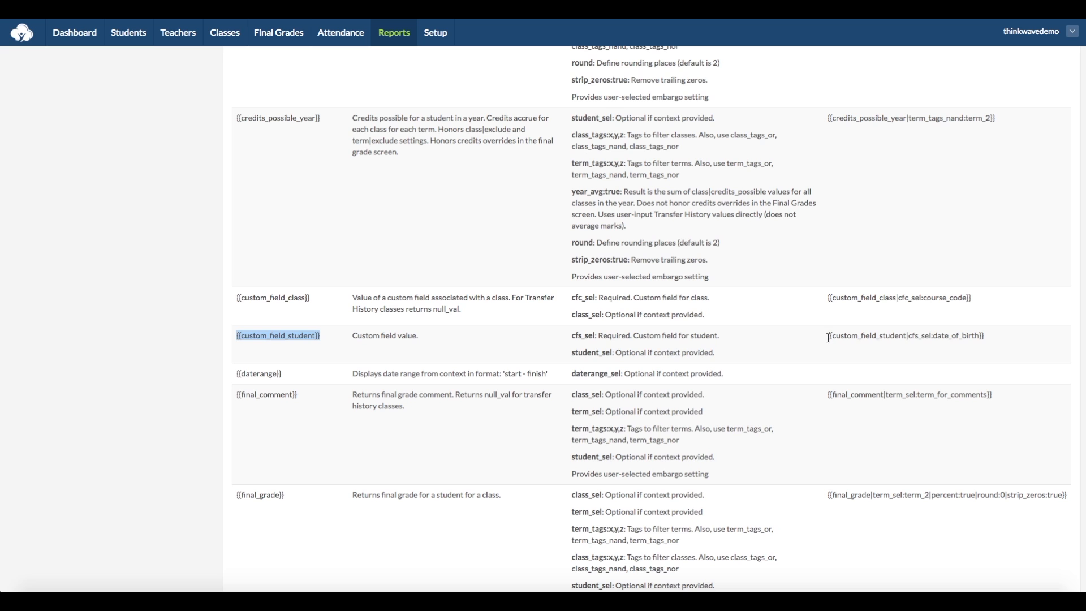
{"action": "left_click_drag", "start_coordinate": [829, 337], "coordinate": [985, 337]}
{"action": "key", "text": "ctrl+c"}
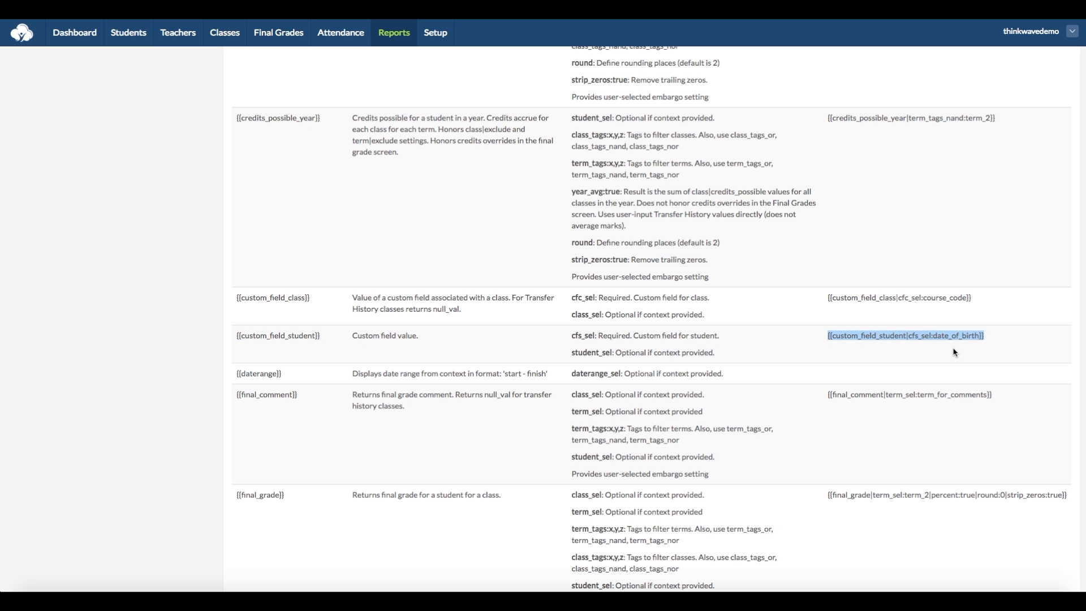
{"action": "scroll", "coordinate": [350, 353], "scroll_direction": "up", "scroll_amount": 10}
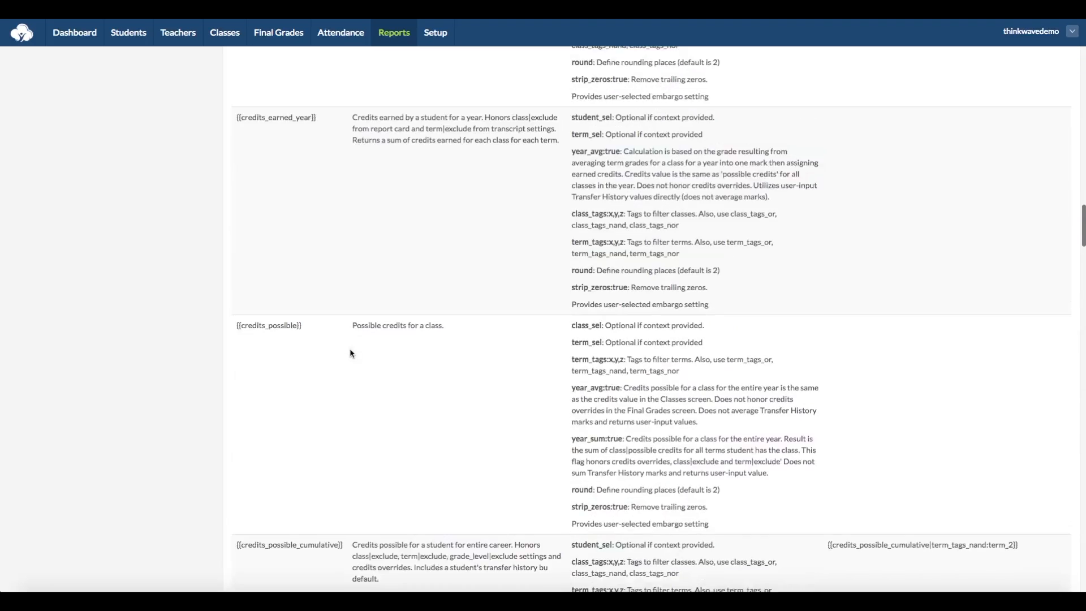
{"action": "scroll", "coordinate": [350, 353], "scroll_direction": "up", "scroll_amount": 15}
{"action": "scroll", "coordinate": [350, 354], "scroll_direction": "down", "scroll_amount": 3}
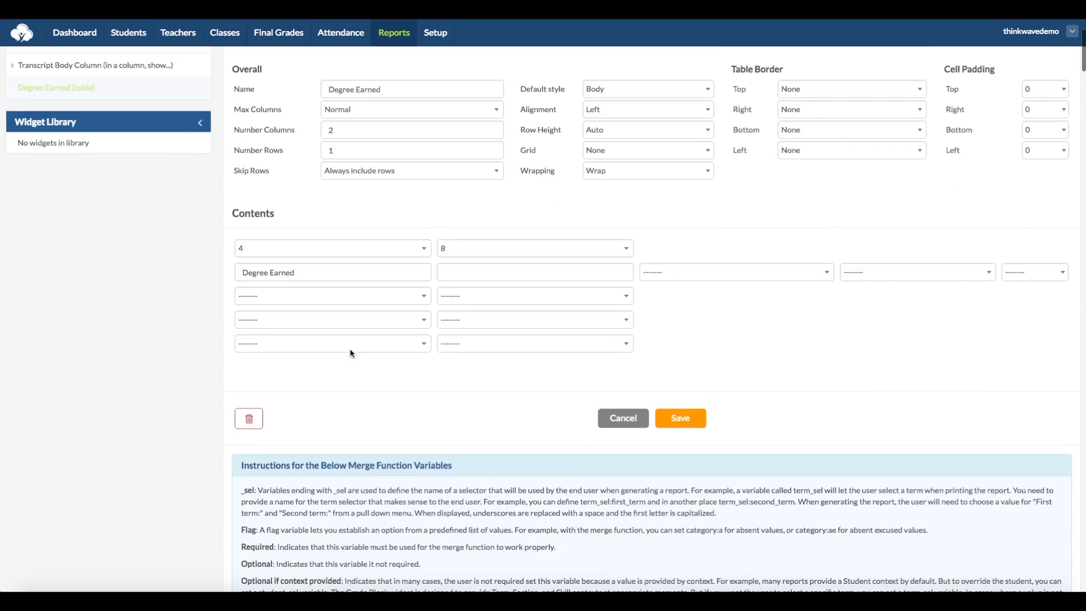
{"action": "type", "text": ":"}
{"action": "left_click", "coordinate": [477, 271]}
{"action": "key", "text": "ctrl+v"}
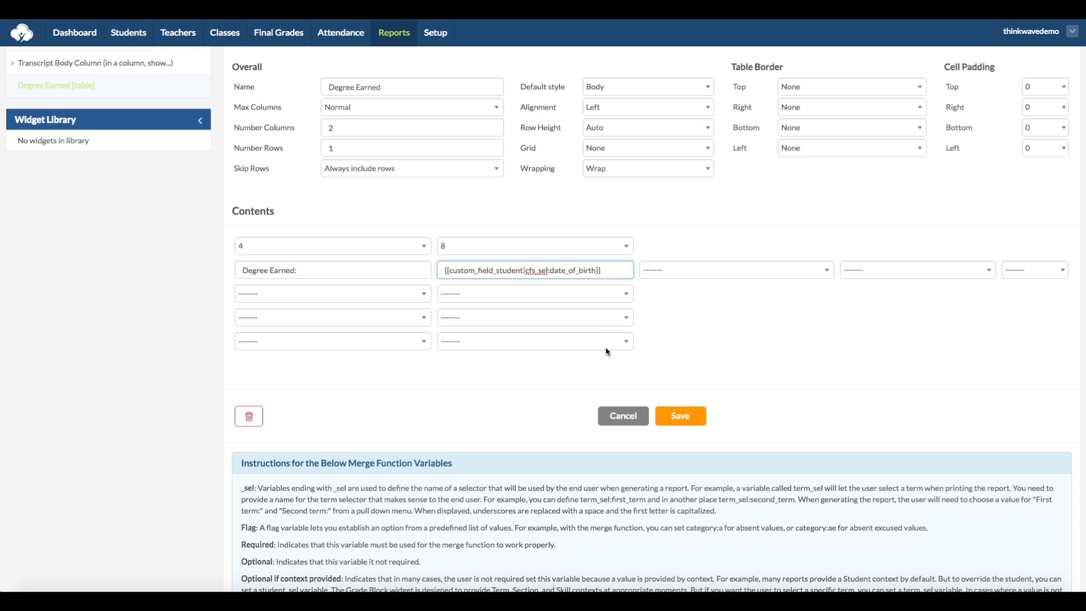
Step: Change the custom field name in the merge function to degree_earned and save the Degree Earned table
{"action": "key", "text": "BackSpace"}
{"action": "key", "text": "BackSpace"}
{"action": "key", "text": "BackSpace"}
{"action": "type", "text": "degree_earned"}
{"action": "scroll", "coordinate": [529, 286], "scroll_direction": "up", "scroll_amount": 1}
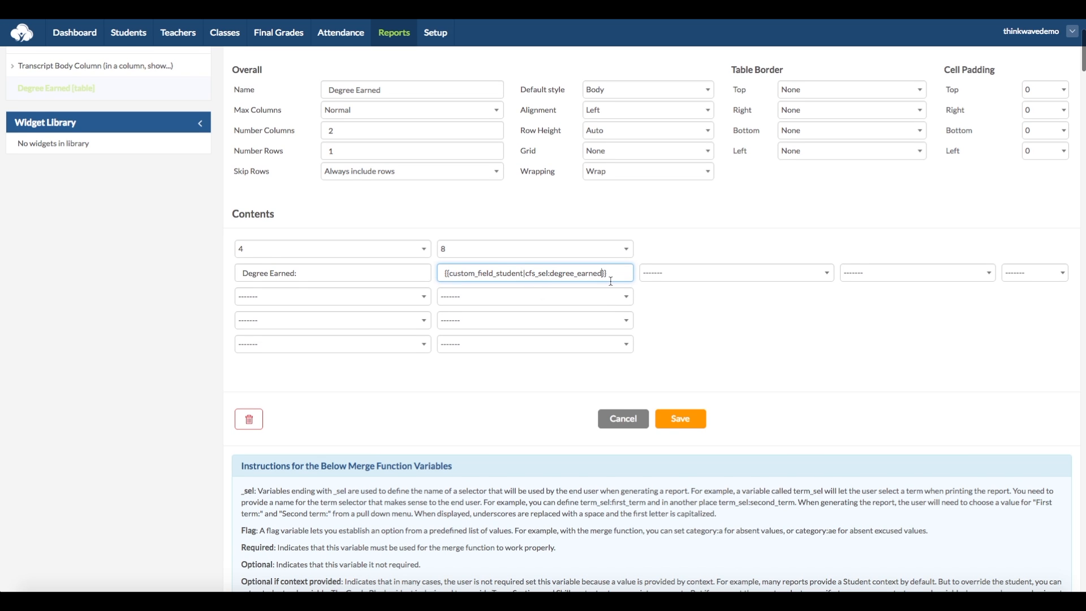
{"action": "left_click", "coordinate": [685, 421]}
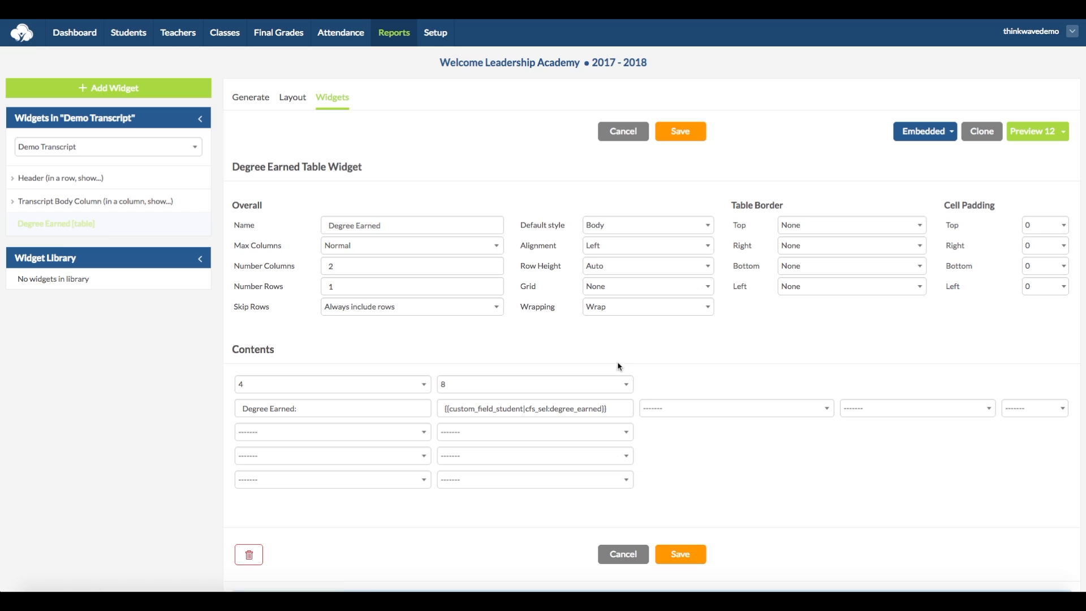
Step: Add Degree Earned [table] as the third widget in the Transcript Body Column and save
{"action": "left_click", "coordinate": [100, 208]}
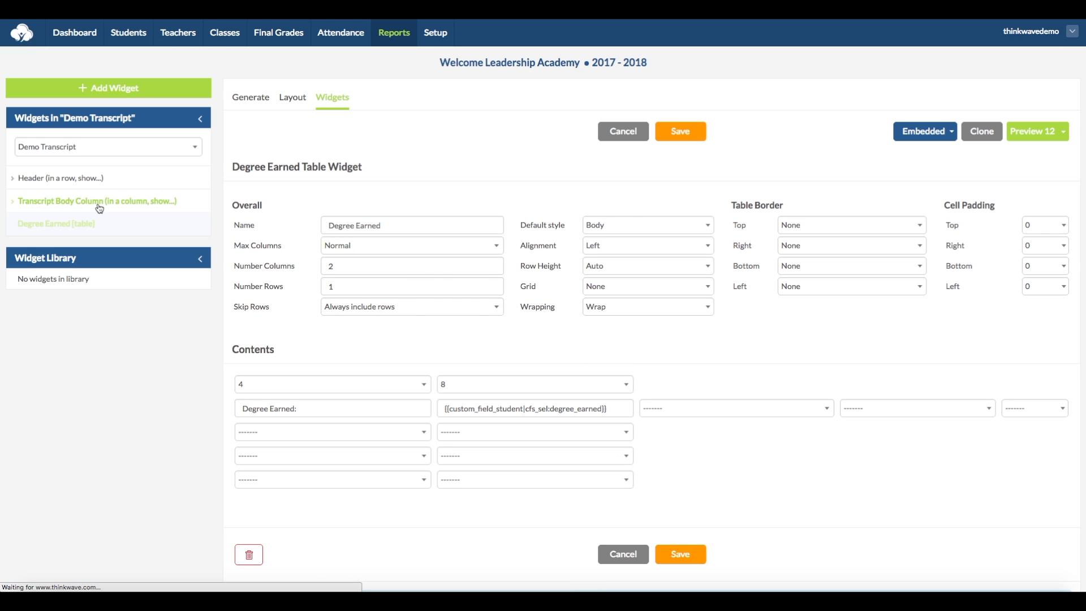
{"action": "left_click", "coordinate": [449, 336]}
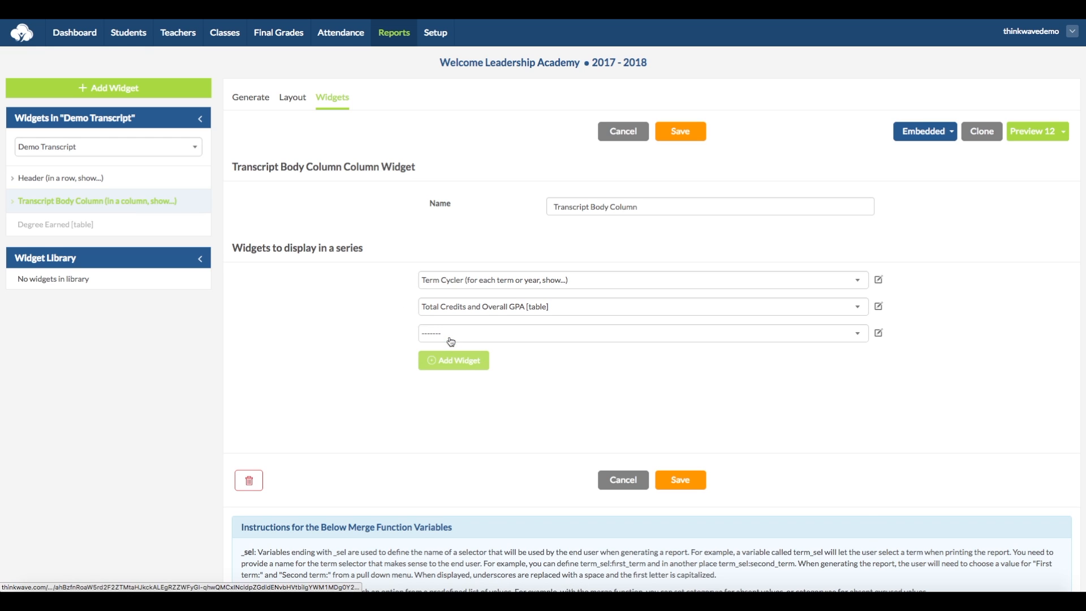
{"action": "left_click", "coordinate": [451, 338]}
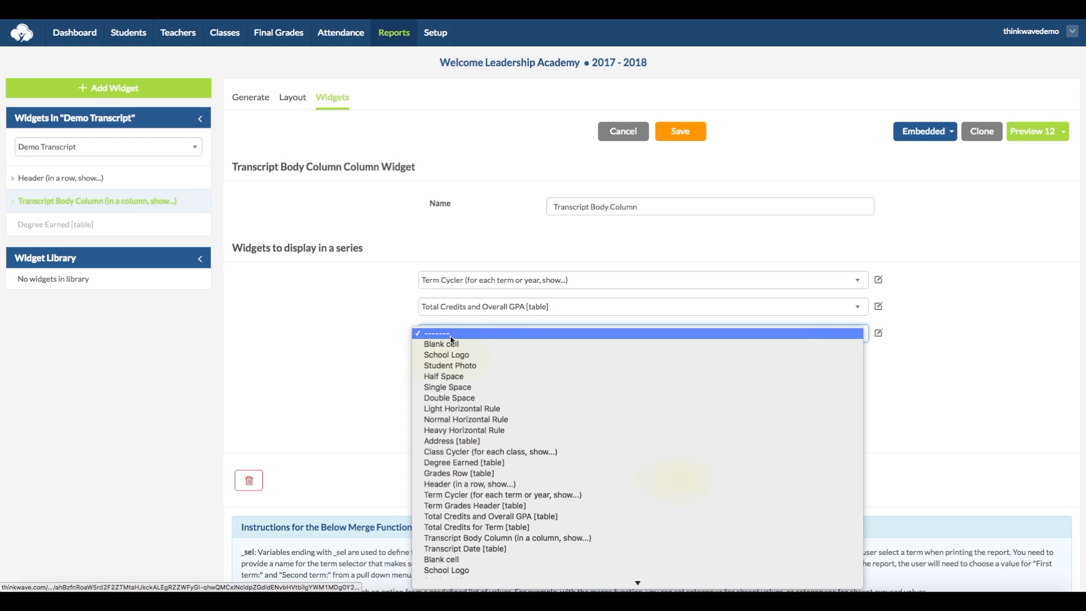
{"action": "left_click", "coordinate": [531, 462]}
{"action": "left_click", "coordinate": [684, 137]}
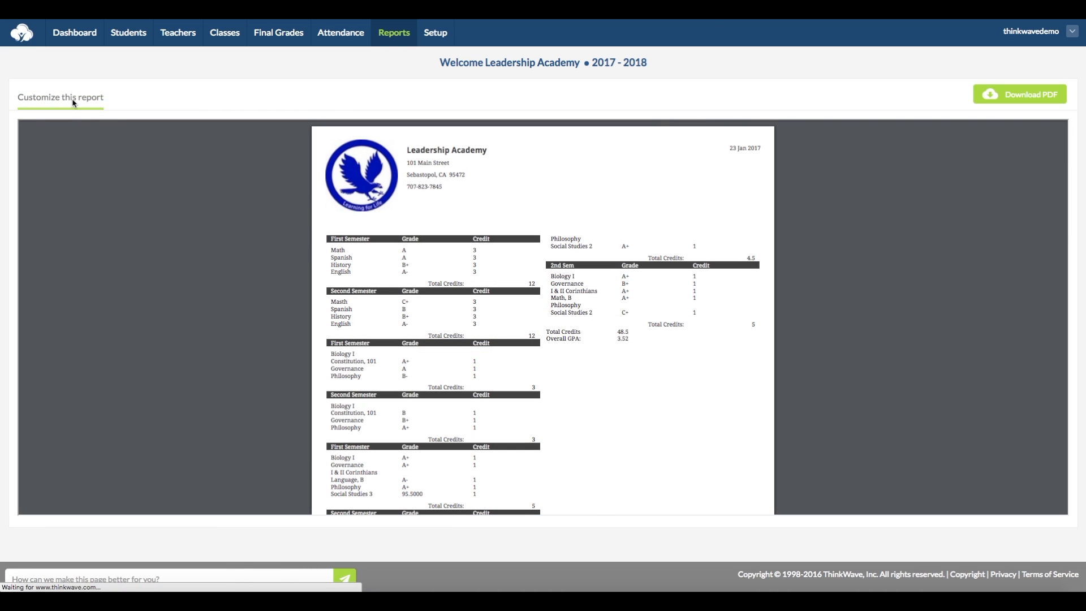
Step: Open the Demo Transcript's generation settings and check the choices for the Degree earned option
{"action": "left_click", "coordinate": [74, 102]}
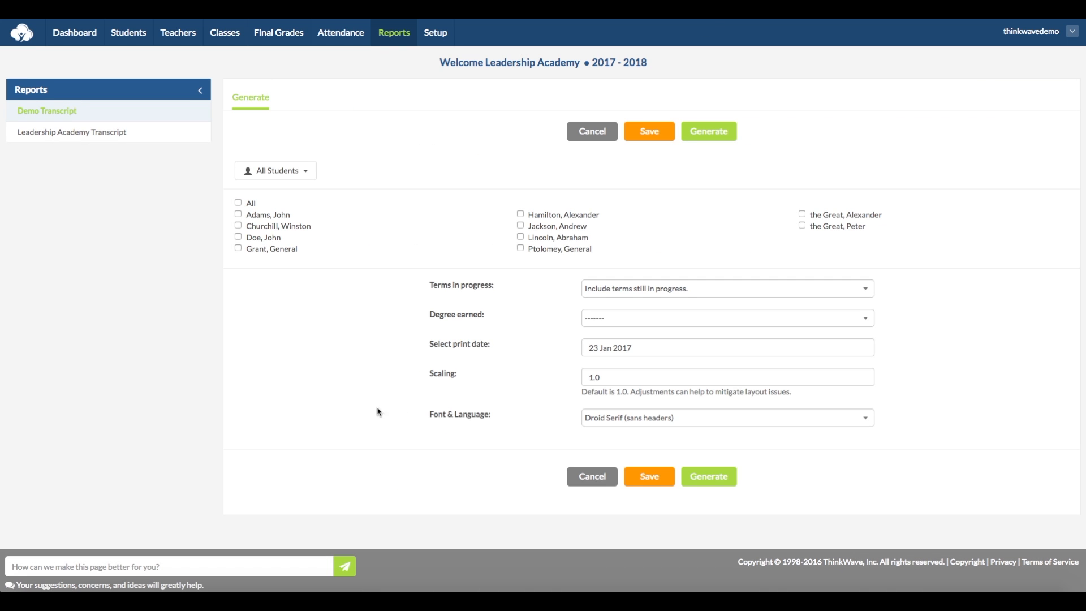
{"action": "left_click", "coordinate": [575, 314]}
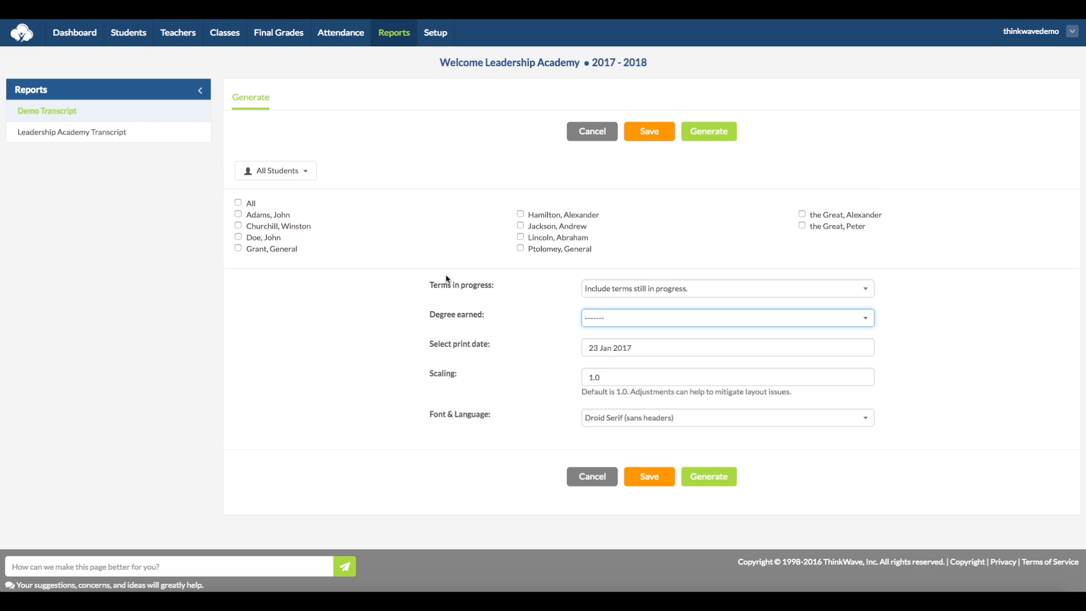
Step: Create a Short Text custom student field called Degree Earned that applies to All Students and save it
{"action": "left_click", "coordinate": [129, 35]}
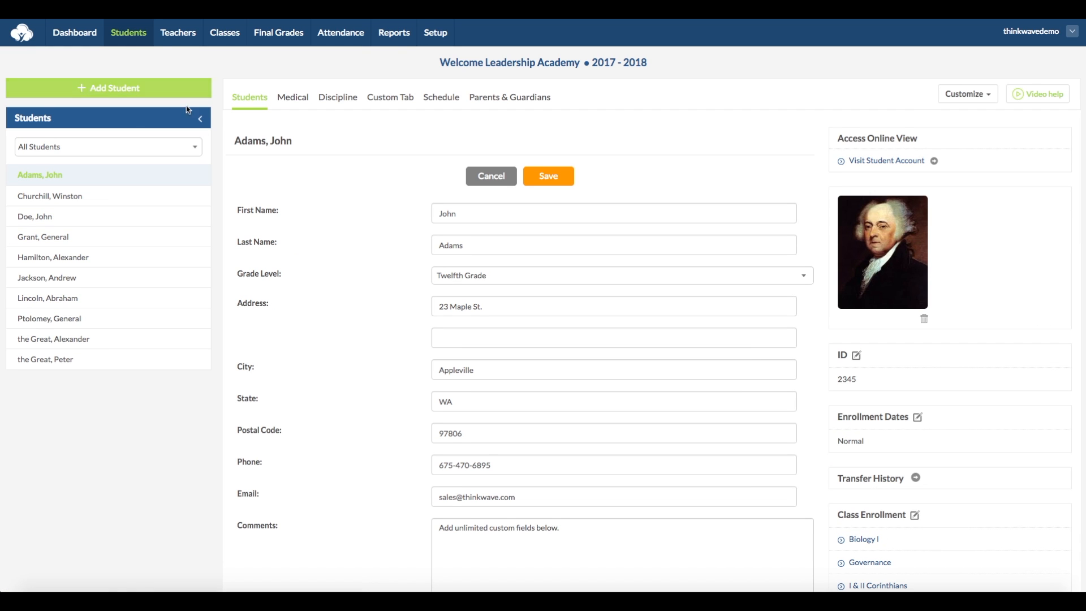
{"action": "left_click", "coordinate": [991, 95]}
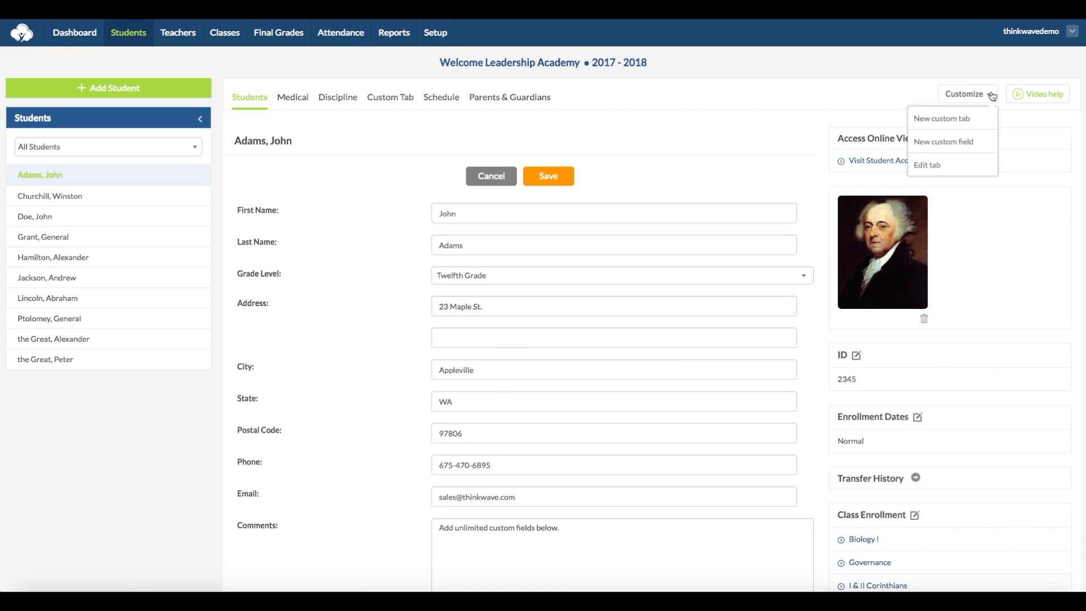
{"action": "left_click", "coordinate": [949, 143]}
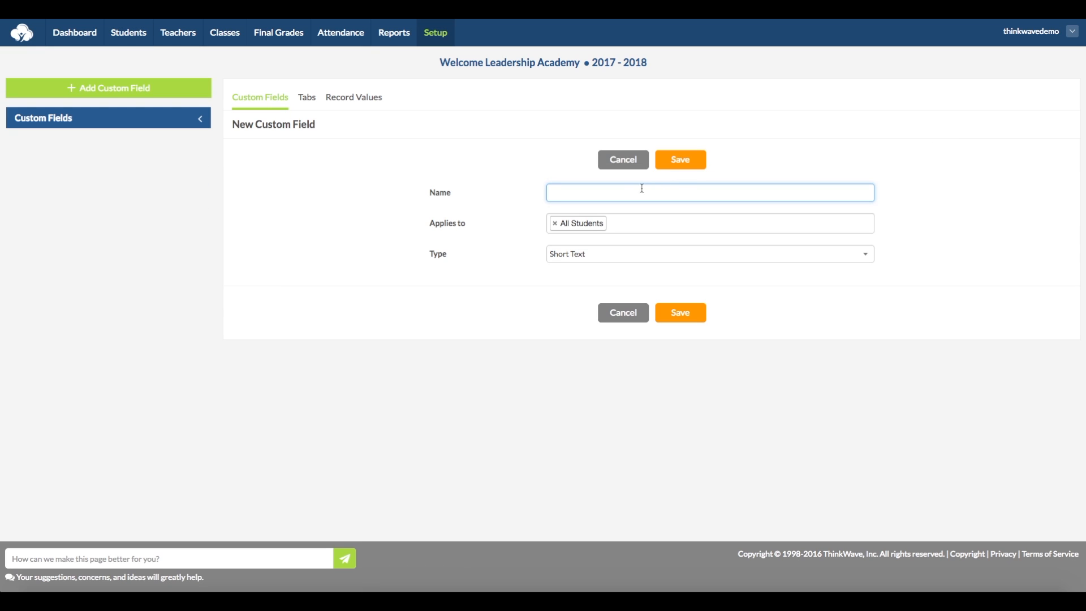
{"action": "type", "text": "Degree Earned"}
{"action": "left_click", "coordinate": [689, 162]}
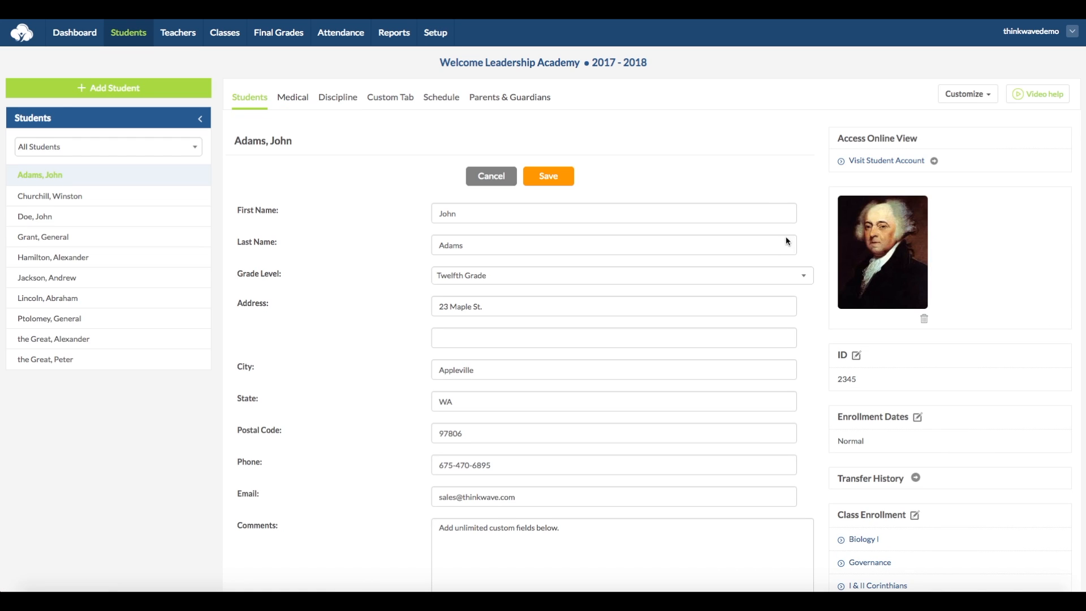
Step: Fill in High School Diploma as the first listed student's Degree Earned and save the record
{"action": "scroll", "coordinate": [808, 331], "scroll_direction": "down", "scroll_amount": 4}
{"action": "scroll", "coordinate": [809, 334], "scroll_direction": "down", "scroll_amount": 5}
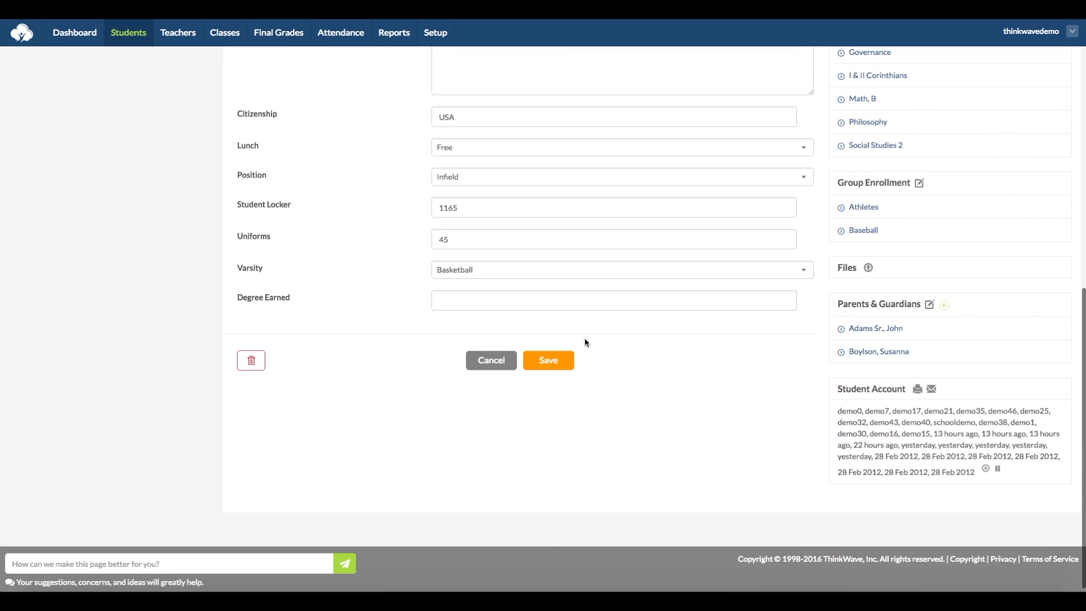
{"action": "left_click", "coordinate": [524, 304]}
{"action": "type", "text": "High School Diploma"}
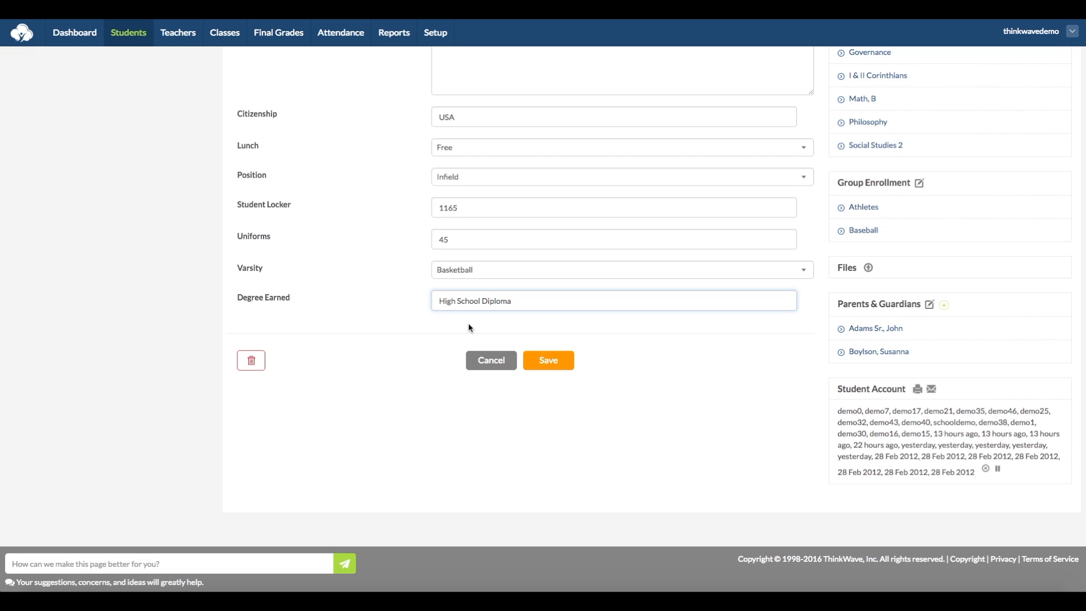
{"action": "left_click", "coordinate": [548, 363]}
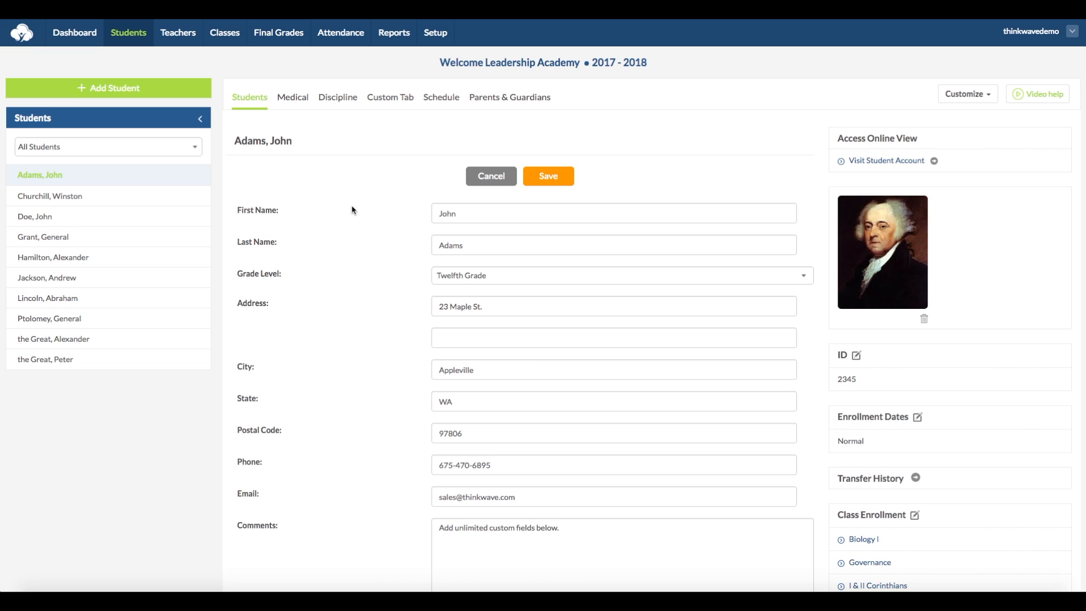
Step: Generate the Demo Transcript for the first listed student with the Degree earned option set to Degree Earned, review the PDF and close it
{"action": "left_click", "coordinate": [398, 40]}
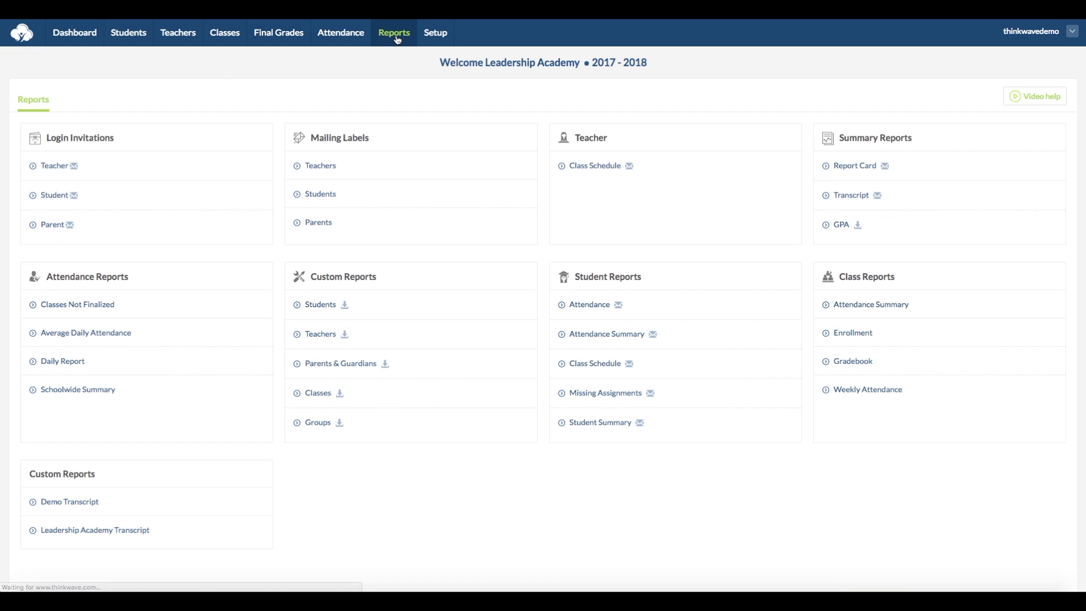
{"action": "left_click", "coordinate": [77, 508]}
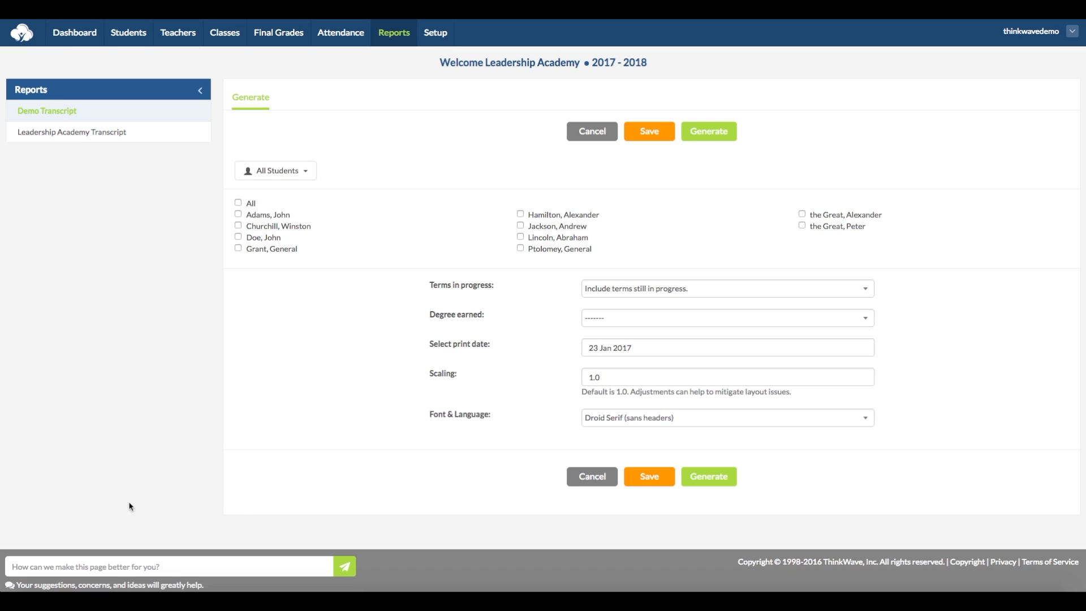
{"action": "left_click", "coordinate": [636, 323]}
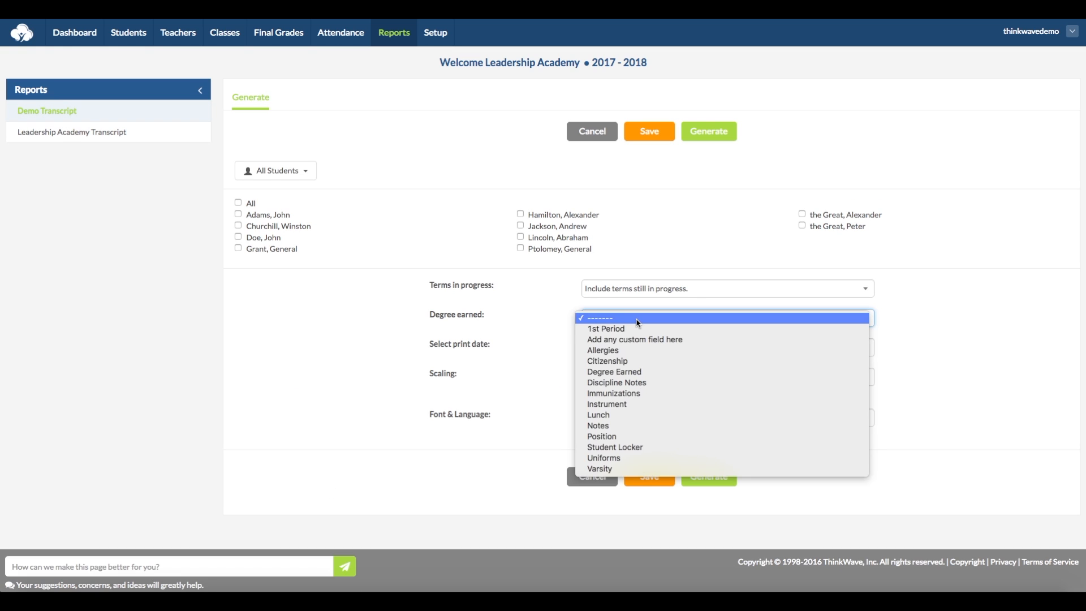
{"action": "left_click", "coordinate": [679, 371]}
{"action": "left_click", "coordinate": [259, 215]}
{"action": "left_click", "coordinate": [717, 134]}
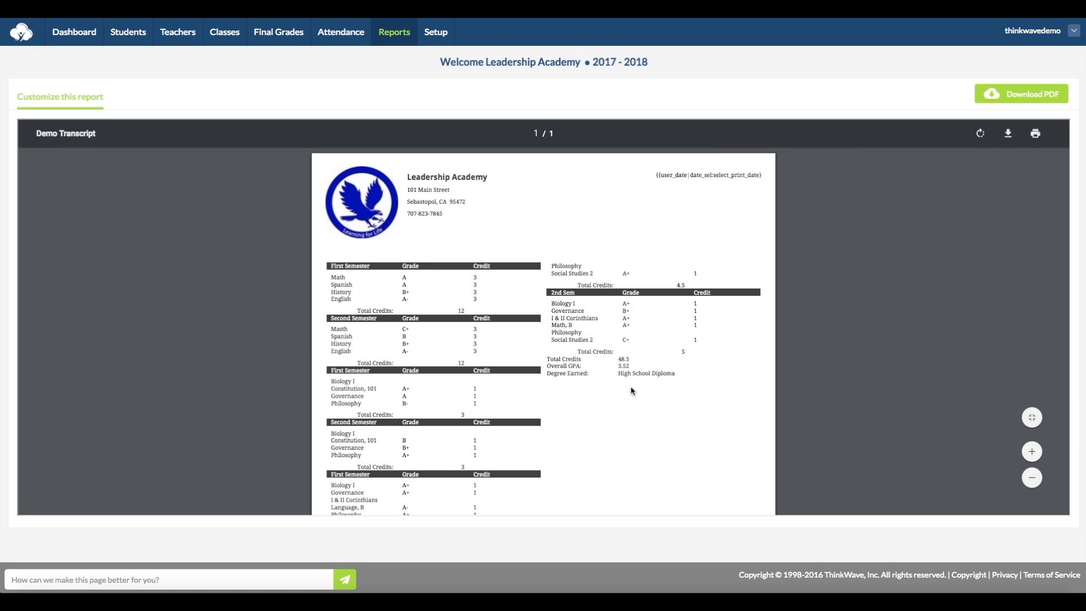
{"action": "scroll", "coordinate": [630, 391], "scroll_direction": "down", "scroll_amount": 5}
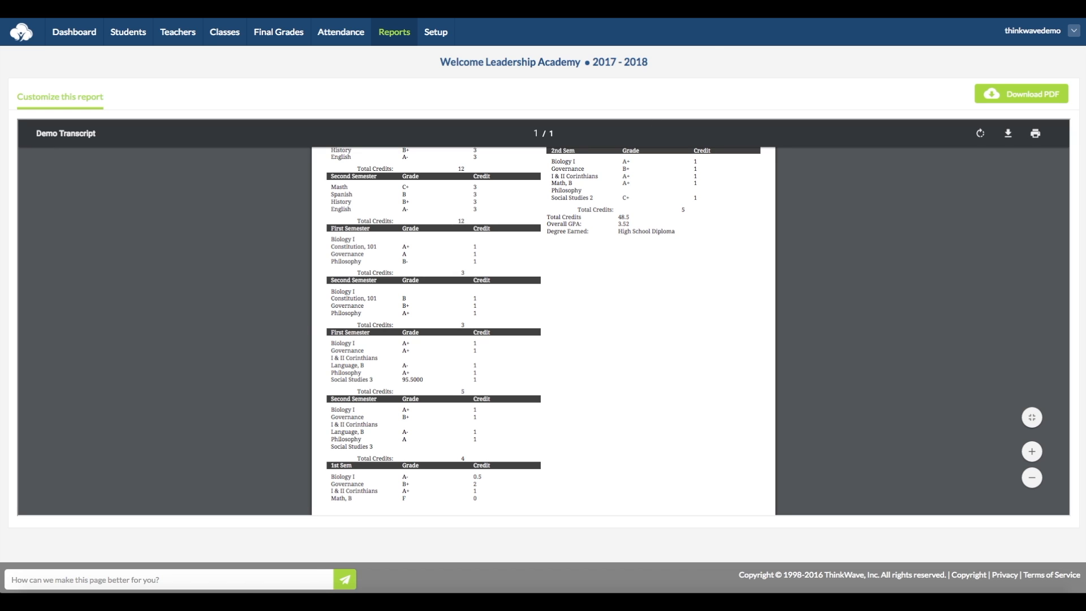
{"action": "key", "text": "super+w"}
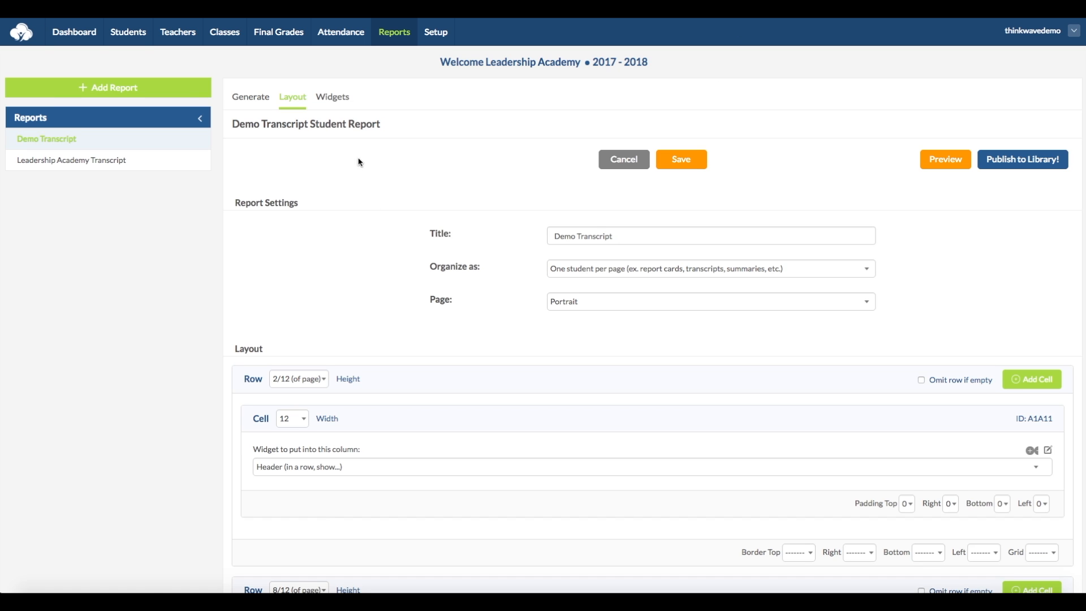
Step: Open the Grades Row table nested under the Term Cycler's Class Cycler in the Demo Transcript widgets
{"action": "left_click", "coordinate": [342, 100]}
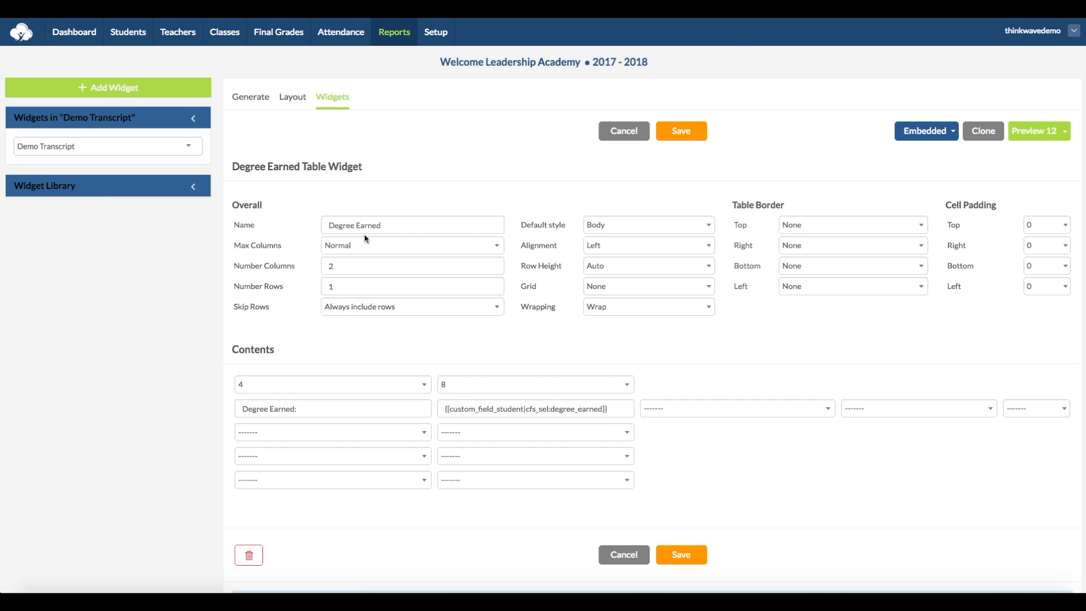
{"action": "left_click", "coordinate": [62, 222]}
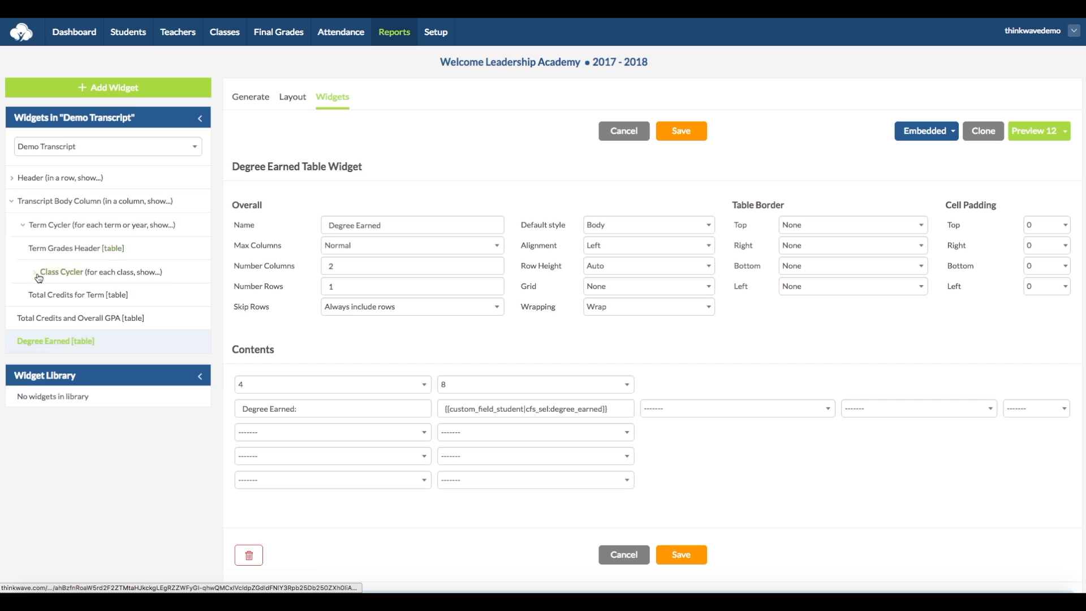
{"action": "left_click", "coordinate": [37, 277]}
{"action": "left_click", "coordinate": [36, 278]}
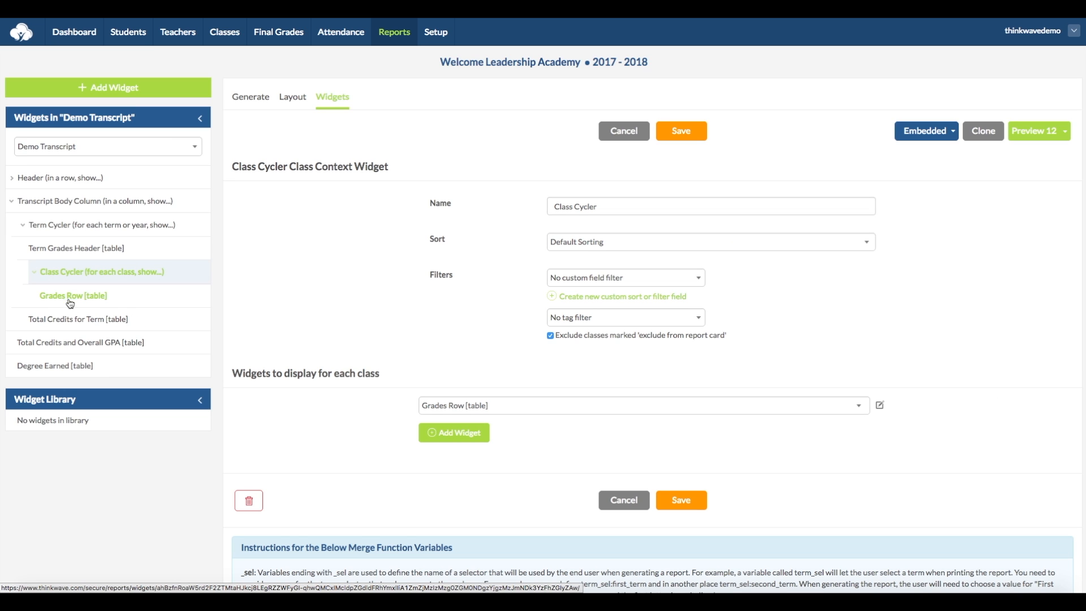
{"action": "left_click", "coordinate": [75, 297]}
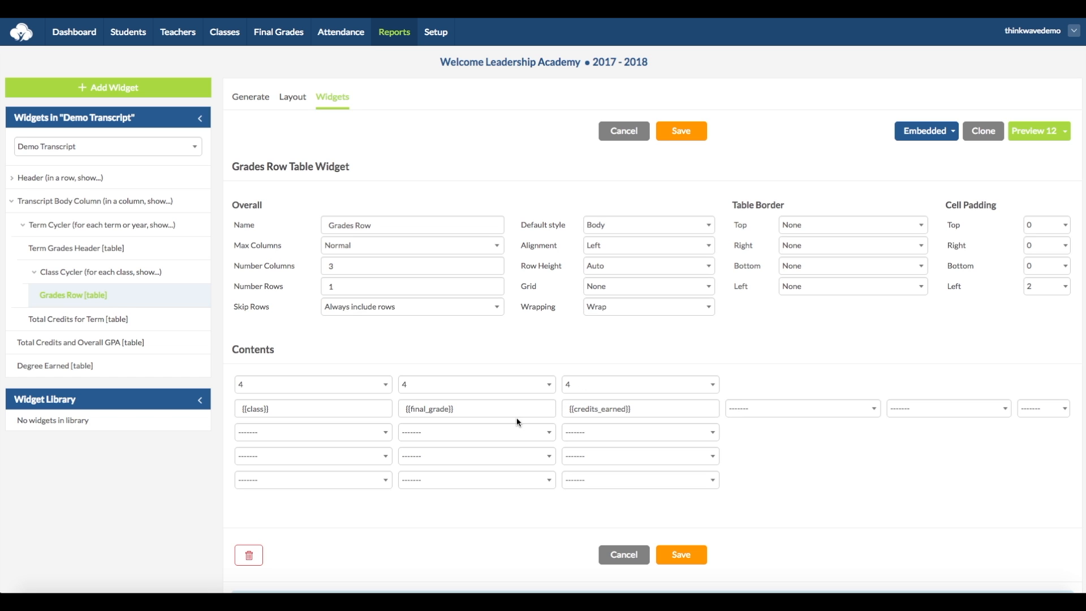
Step: Look up the round option for final_grade, change the Grades Row's grade cell to {{final_grade|round:1}} and save the widget
{"action": "scroll", "coordinate": [186, 500], "scroll_direction": "down", "scroll_amount": 10}
{"action": "scroll", "coordinate": [182, 501], "scroll_direction": "down", "scroll_amount": 20}
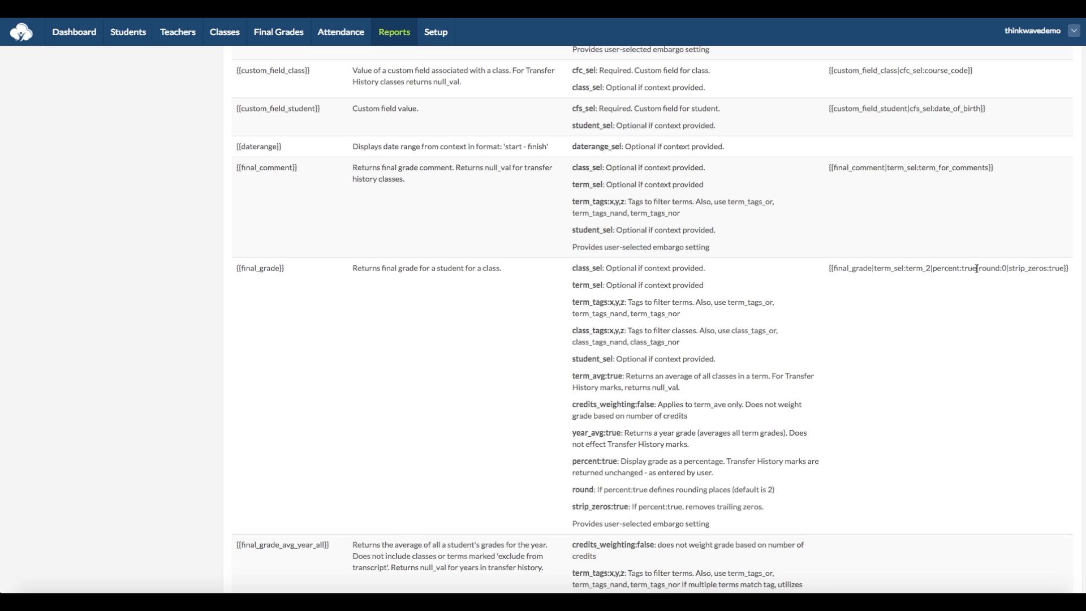
{"action": "left_click_drag", "start_coordinate": [978, 270], "coordinate": [1007, 271]}
{"action": "scroll", "coordinate": [851, 318], "scroll_direction": "up", "scroll_amount": 15}
{"action": "scroll", "coordinate": [451, 324], "scroll_direction": "up", "scroll_amount": 15}
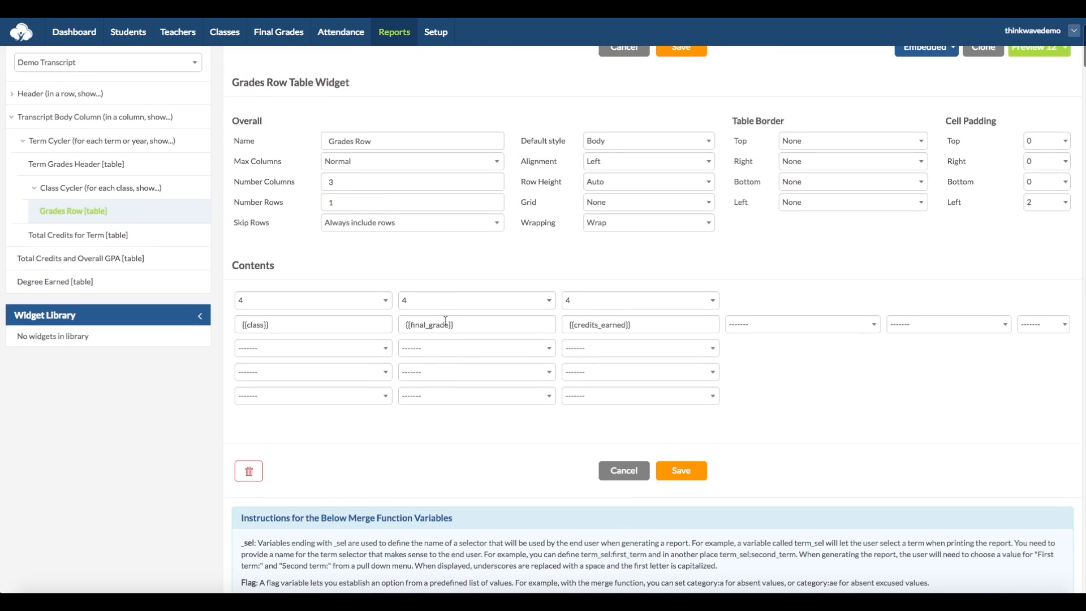
{"action": "left_click", "coordinate": [449, 325]}
{"action": "type", "text": "|round:0"}
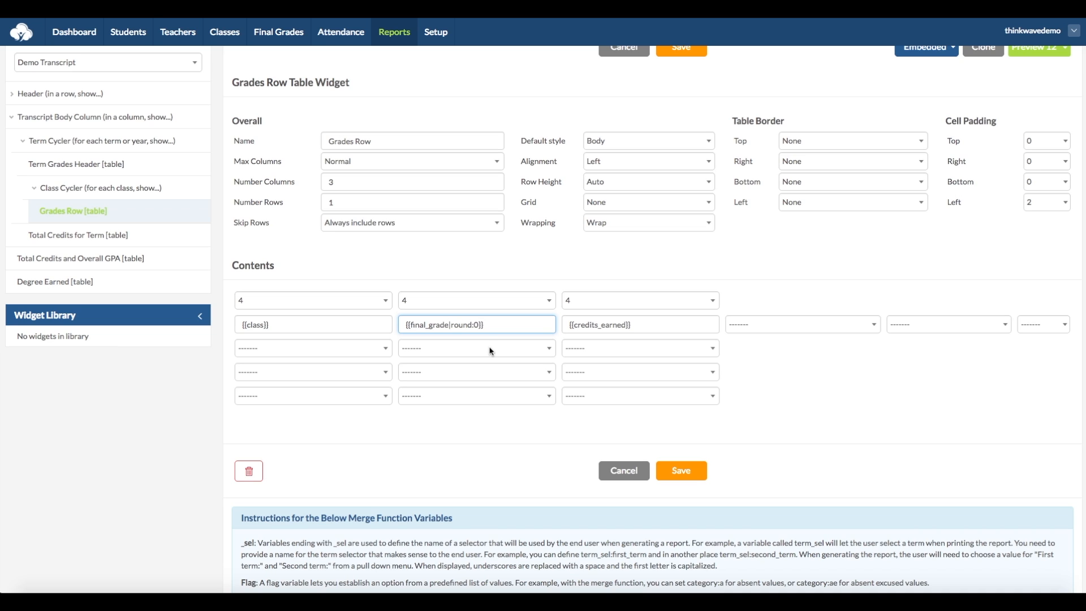
{"action": "key", "text": "BackSpace"}
{"action": "type", "text": "1"}
{"action": "left_click", "coordinate": [683, 478]}
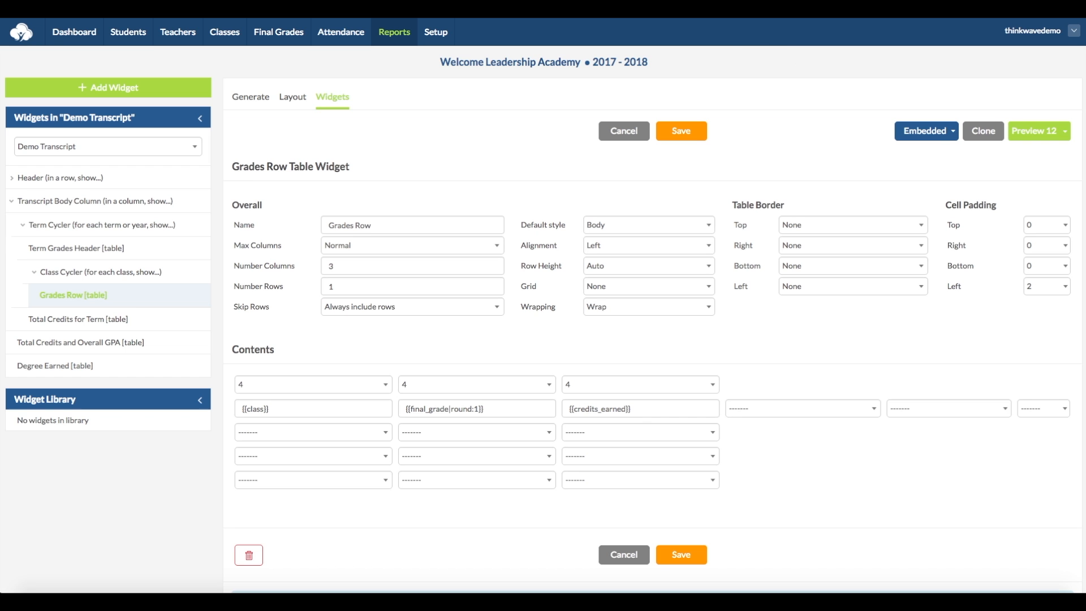
Step: Add a third row to the Demo Transcript layout with a height of 2/12 of the page
{"action": "left_click", "coordinate": [292, 100]}
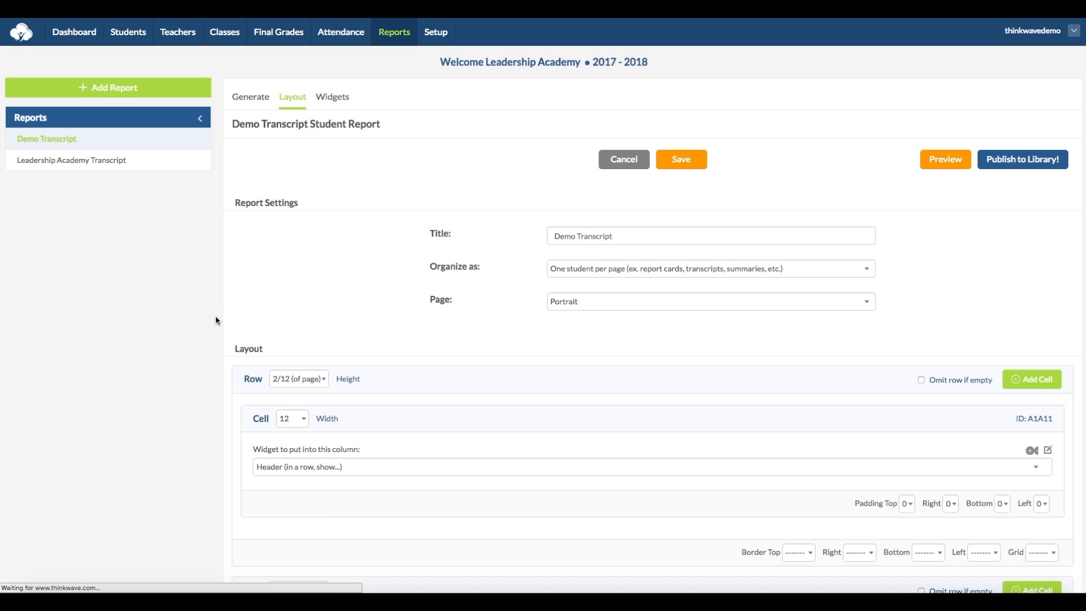
{"action": "scroll", "coordinate": [219, 319], "scroll_direction": "down", "scroll_amount": 2}
{"action": "scroll", "coordinate": [218, 323], "scroll_direction": "down", "scroll_amount": 5}
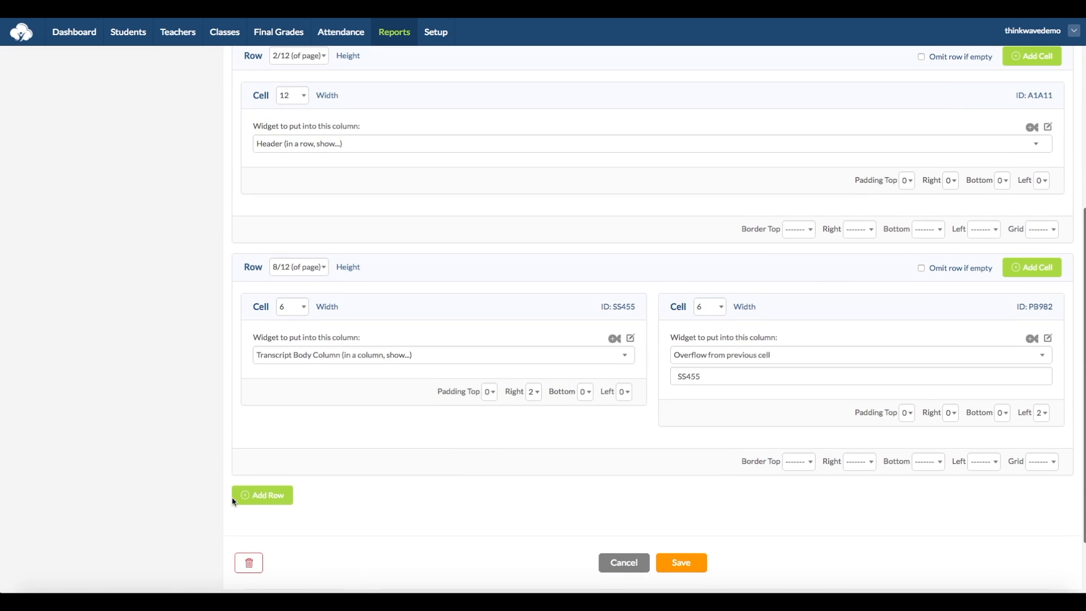
{"action": "left_click", "coordinate": [255, 498]}
{"action": "left_click", "coordinate": [292, 501]}
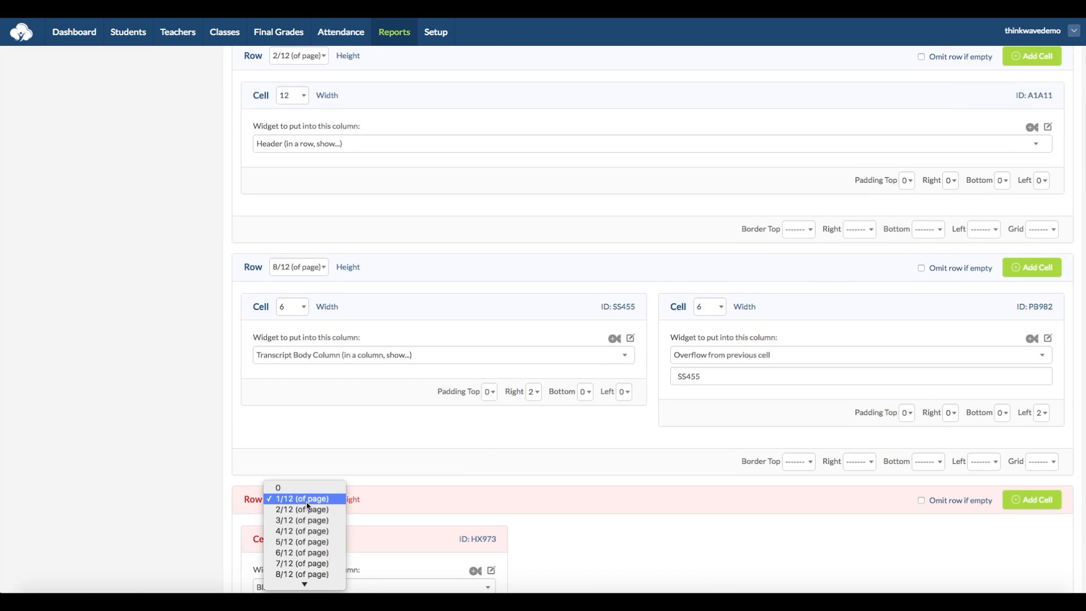
{"action": "scroll", "coordinate": [312, 510], "scroll_direction": "down", "scroll_amount": 3}
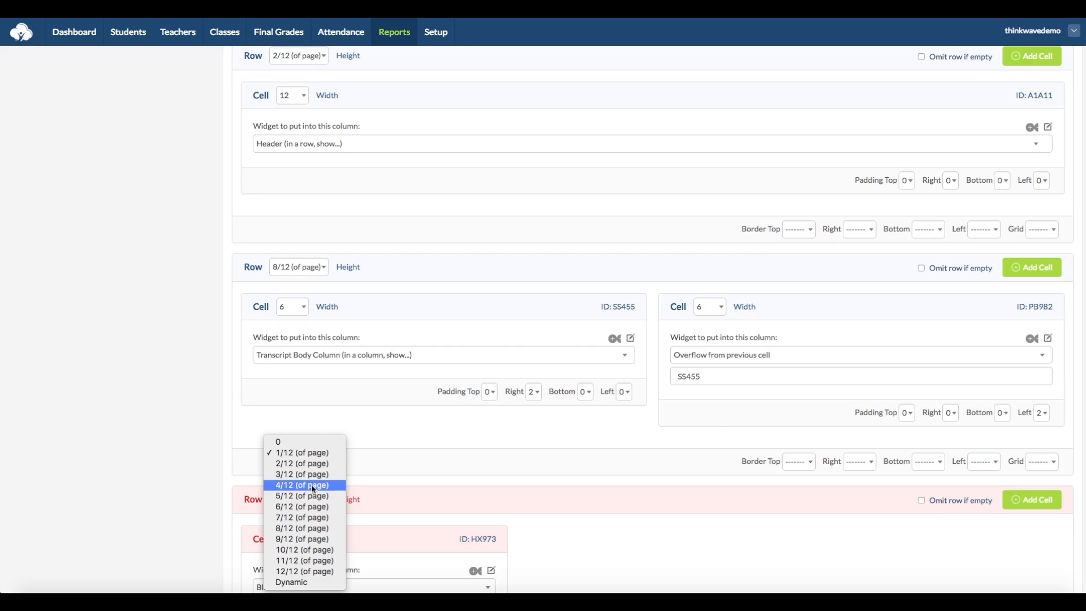
{"action": "left_click", "coordinate": [311, 466]}
Step: Set the blank cell in the third layout row to a width of 12 and save the layout
{"action": "scroll", "coordinate": [201, 474], "scroll_direction": "down", "scroll_amount": 4}
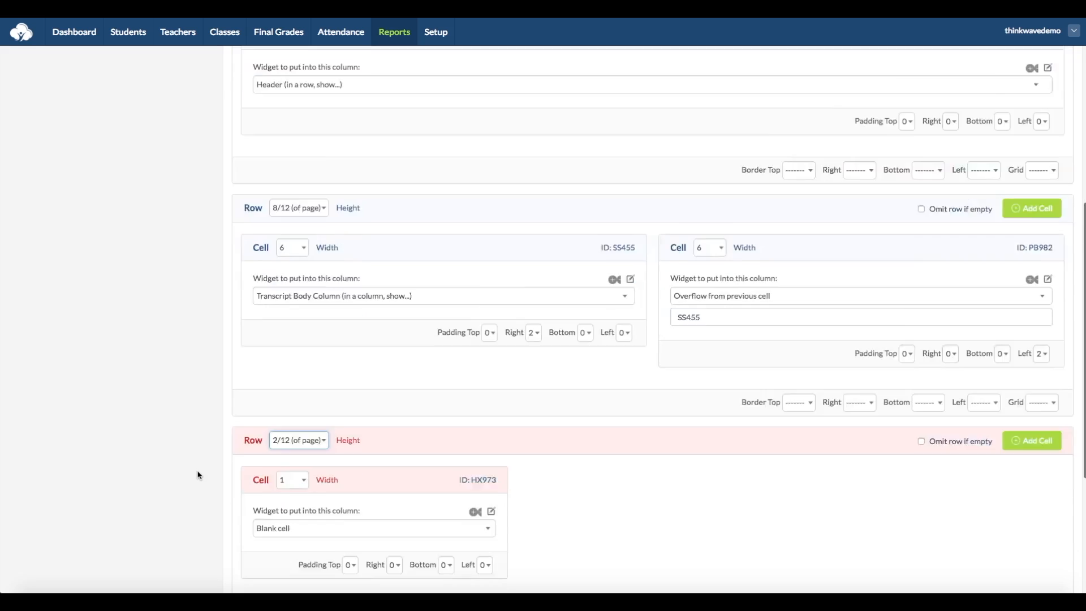
{"action": "left_click", "coordinate": [293, 365]}
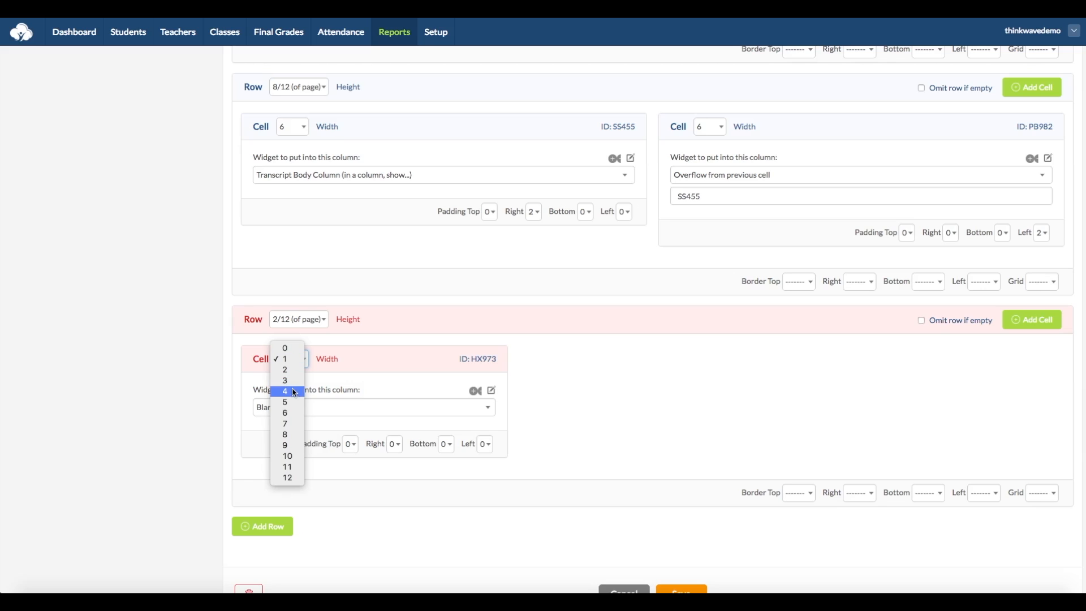
{"action": "left_click", "coordinate": [287, 478]}
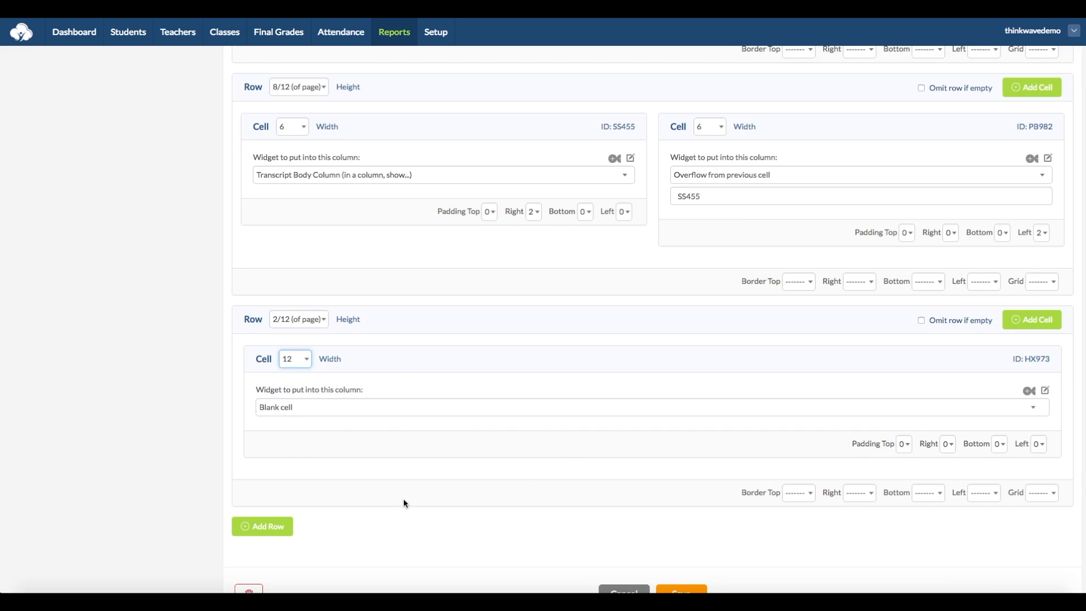
{"action": "scroll", "coordinate": [473, 536], "scroll_direction": "down", "scroll_amount": 2}
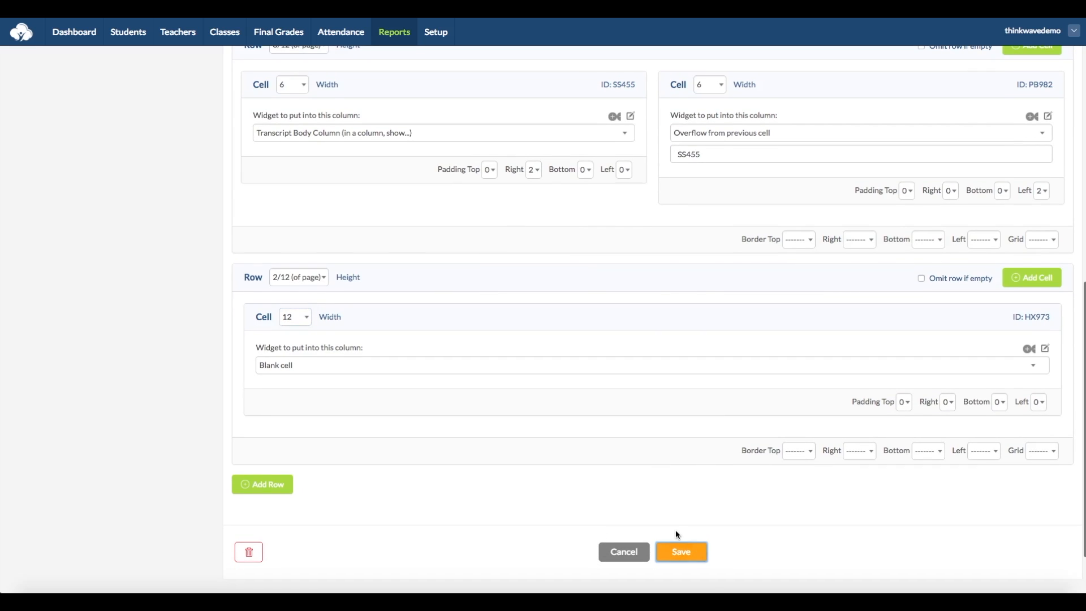
{"action": "left_click", "coordinate": [677, 543]}
Step: Add a table widget named Principal Signature Line to the Demo Transcript and save it
{"action": "left_click", "coordinate": [334, 97]}
{"action": "left_click", "coordinate": [116, 88]}
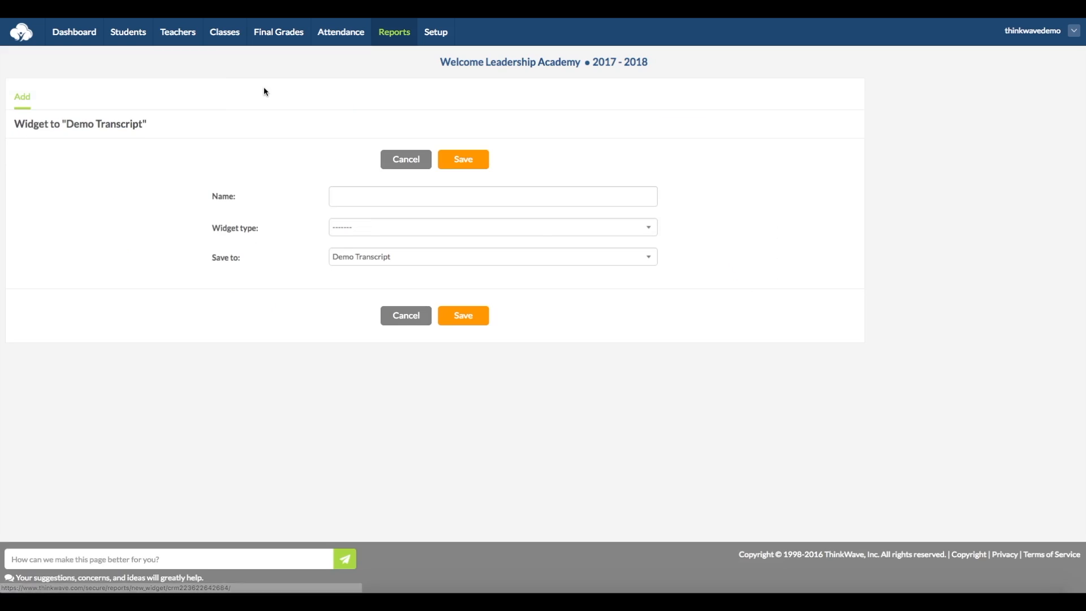
{"action": "left_click", "coordinate": [378, 204]}
{"action": "type", "text": "Principal Signature Line"}
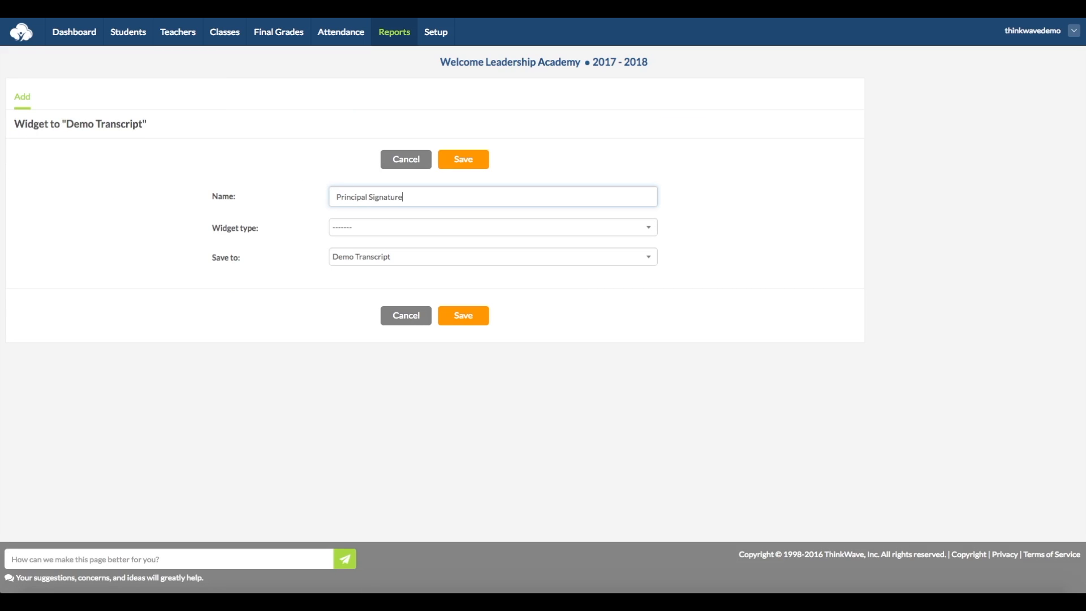
{"action": "left_click", "coordinate": [385, 226]}
{"action": "left_click", "coordinate": [382, 235]}
{"action": "left_click", "coordinate": [478, 166]}
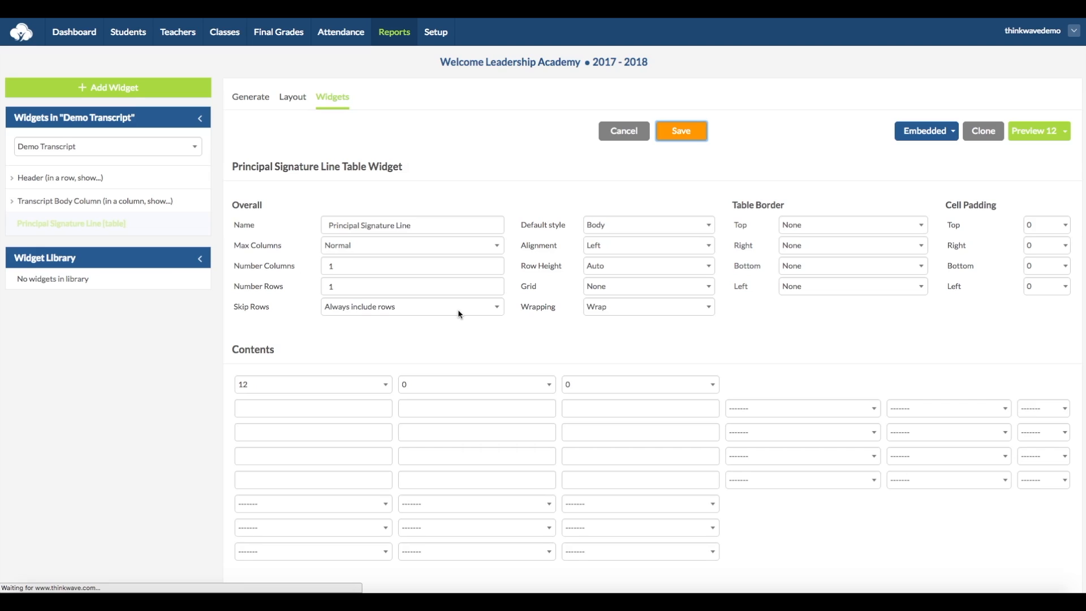
Step: Fill the widget's content cell with "Principal Signature:" followed by a long underscore line, set Alignment to Center and save
{"action": "left_click", "coordinate": [299, 409]}
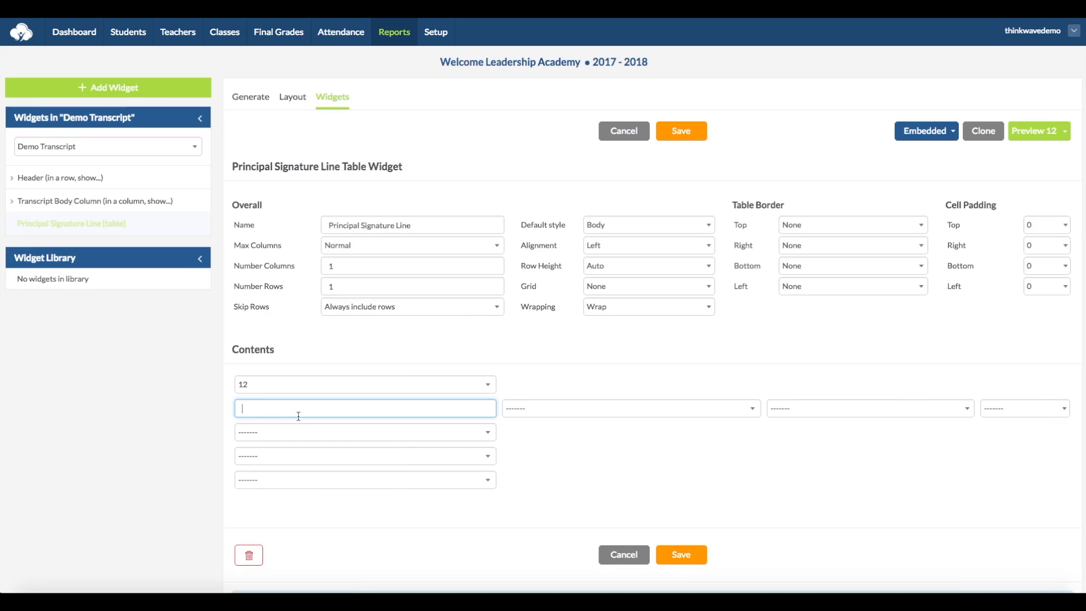
{"action": "type", "text": "Principal Signature: ____________________________________________"}
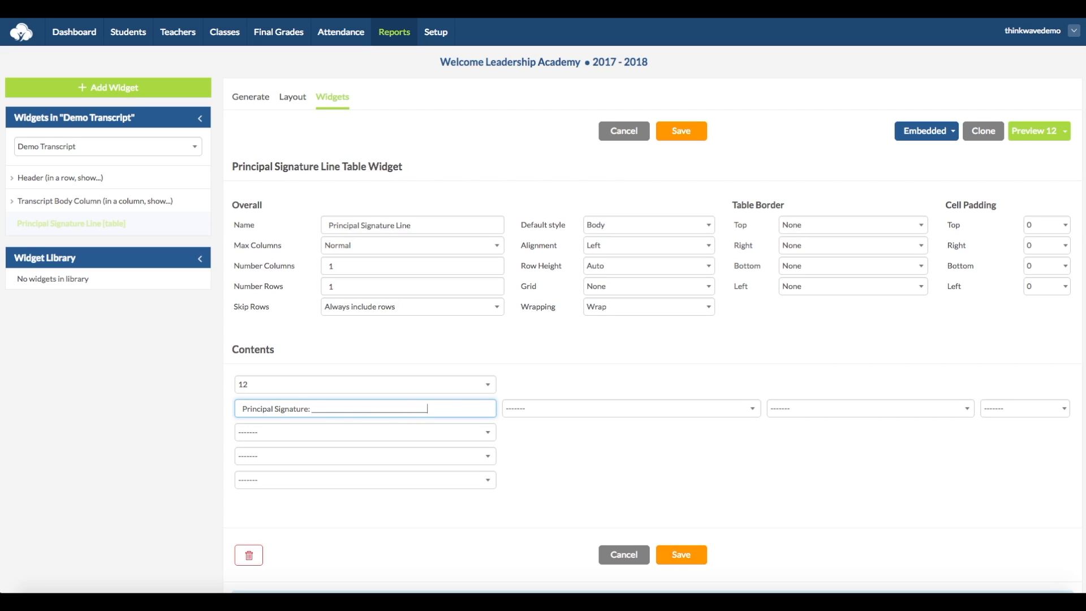
{"action": "type", "text": "___________________________________________"}
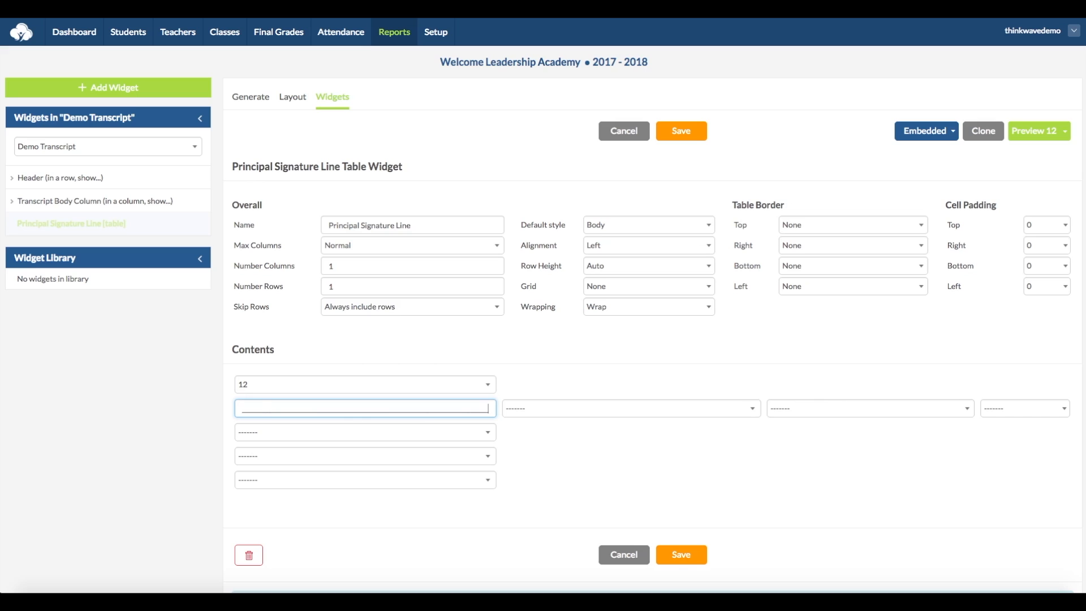
{"action": "left_click", "coordinate": [673, 249]}
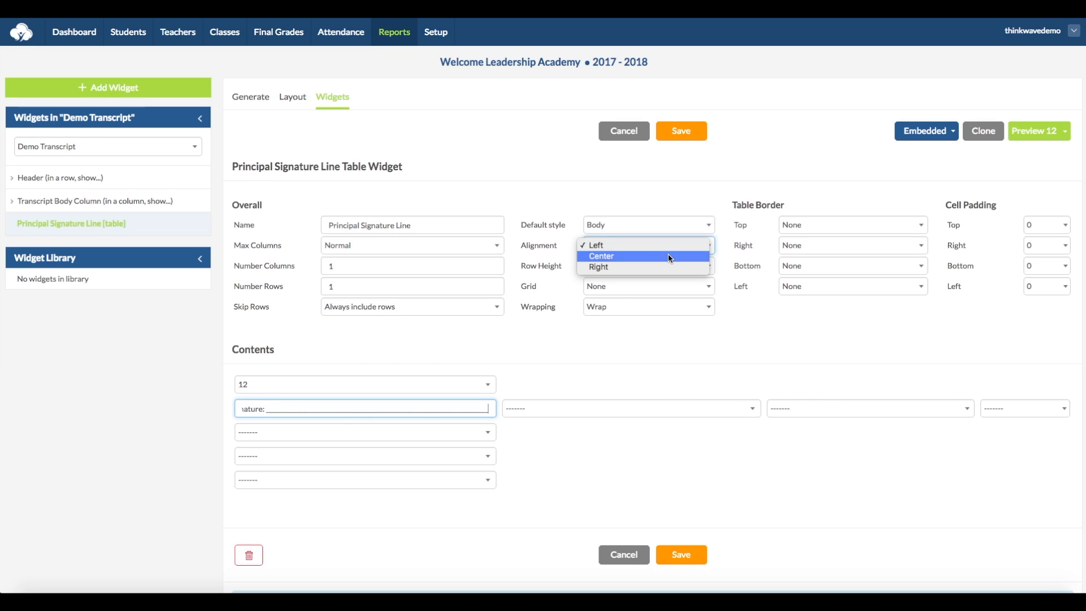
{"action": "left_click", "coordinate": [672, 255]}
{"action": "left_click", "coordinate": [684, 132]}
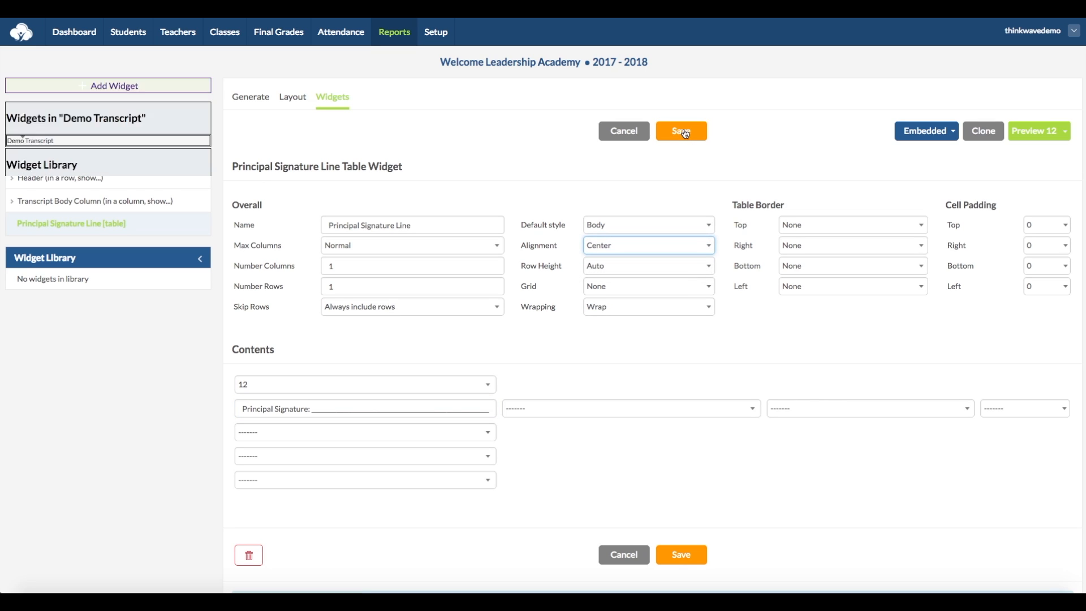
Step: Assign the Principal Signature Line widget to the third layout row's cell, save the layout and check the signature line in the preview
{"action": "left_click", "coordinate": [292, 102]}
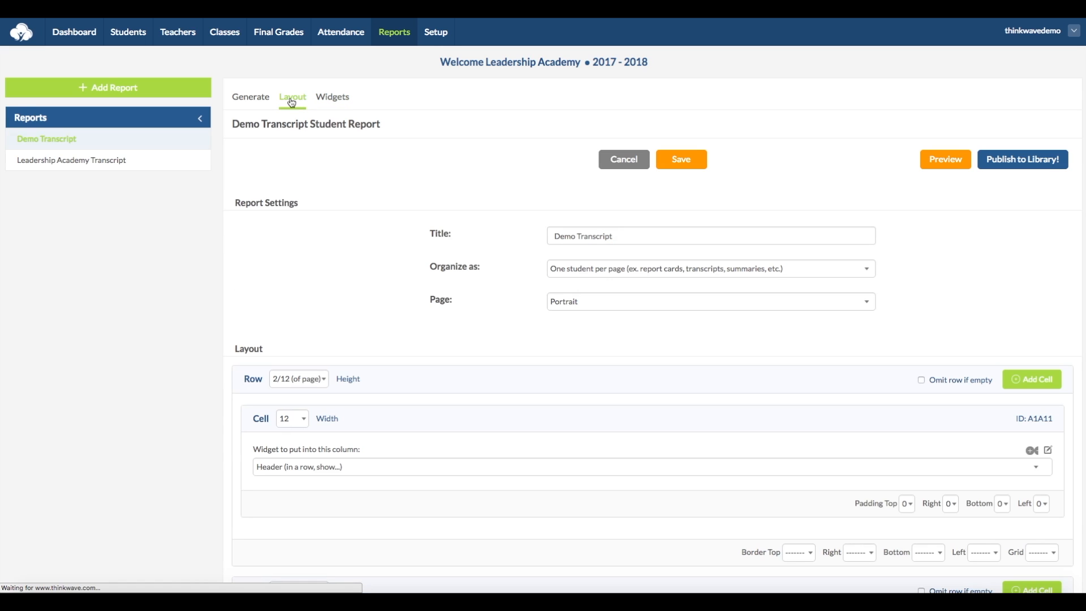
{"action": "scroll", "coordinate": [209, 328], "scroll_direction": "down", "scroll_amount": 15}
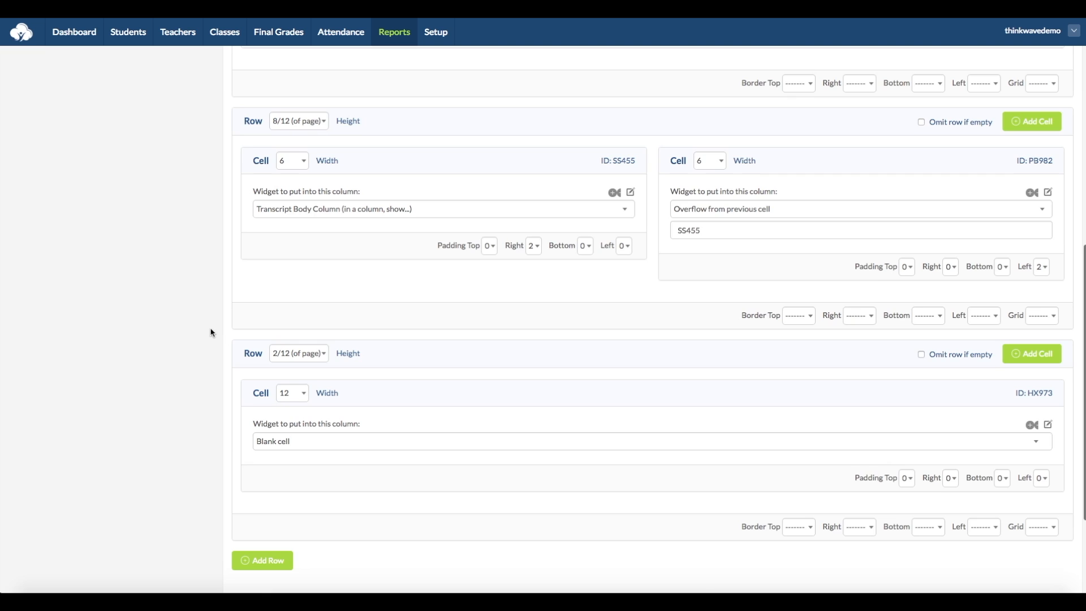
{"action": "left_click", "coordinate": [396, 372]}
{"action": "left_click", "coordinate": [418, 534]}
{"action": "left_click", "coordinate": [681, 557]}
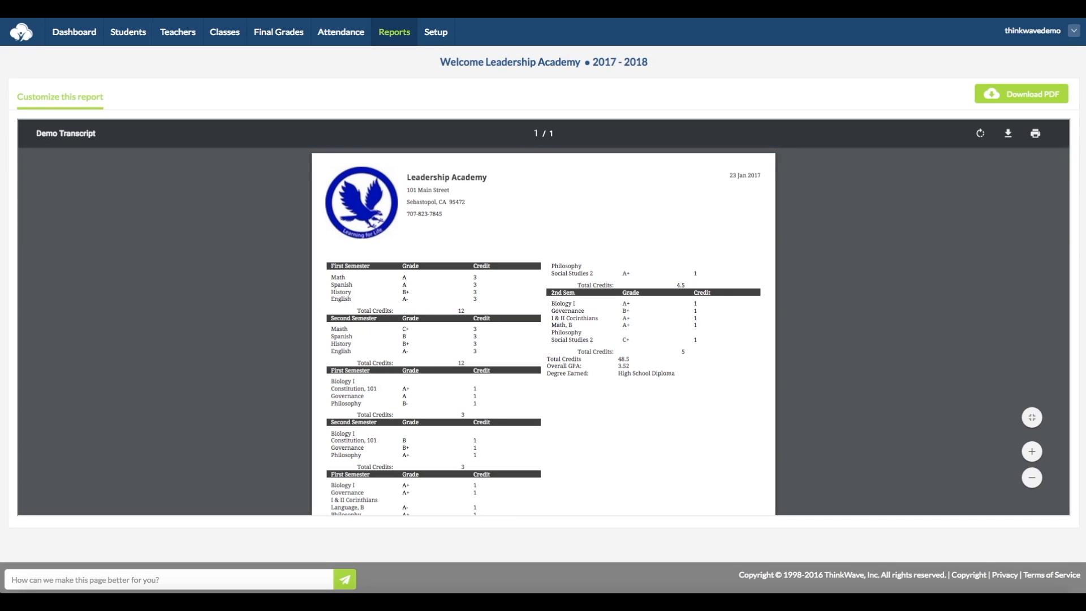
{"action": "scroll", "coordinate": [721, 293], "scroll_direction": "down", "scroll_amount": 5}
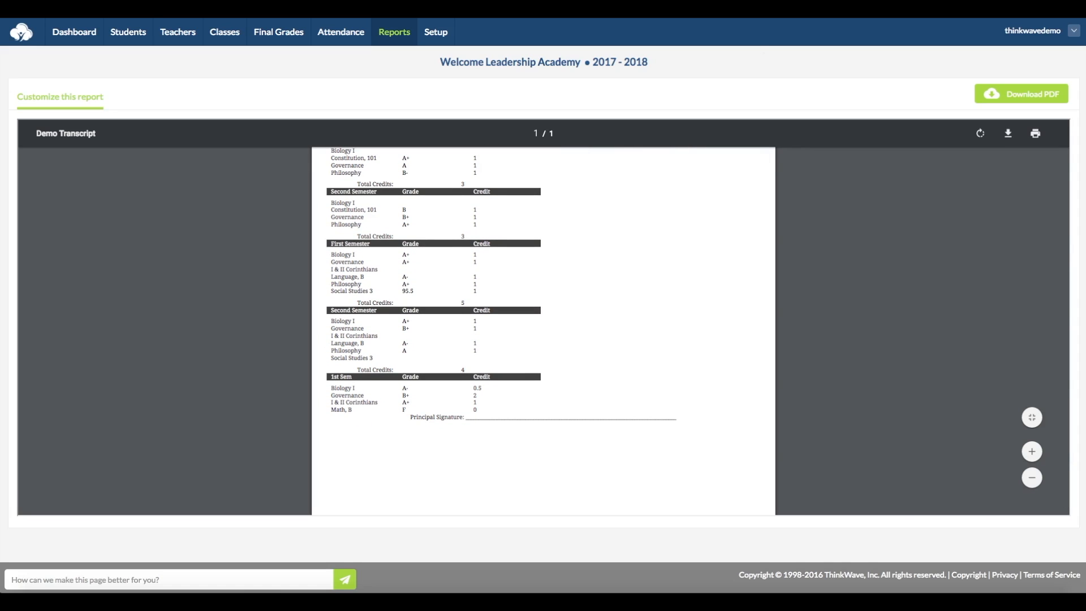
{"action": "key", "text": "super+w"}
Step: Set the top padding of the Principal Signature Line cell to 6, save the layout and check it in the preview
{"action": "scroll", "coordinate": [622, 352], "scroll_direction": "down", "scroll_amount": 8}
{"action": "scroll", "coordinate": [622, 352], "scroll_direction": "down", "scroll_amount": 3}
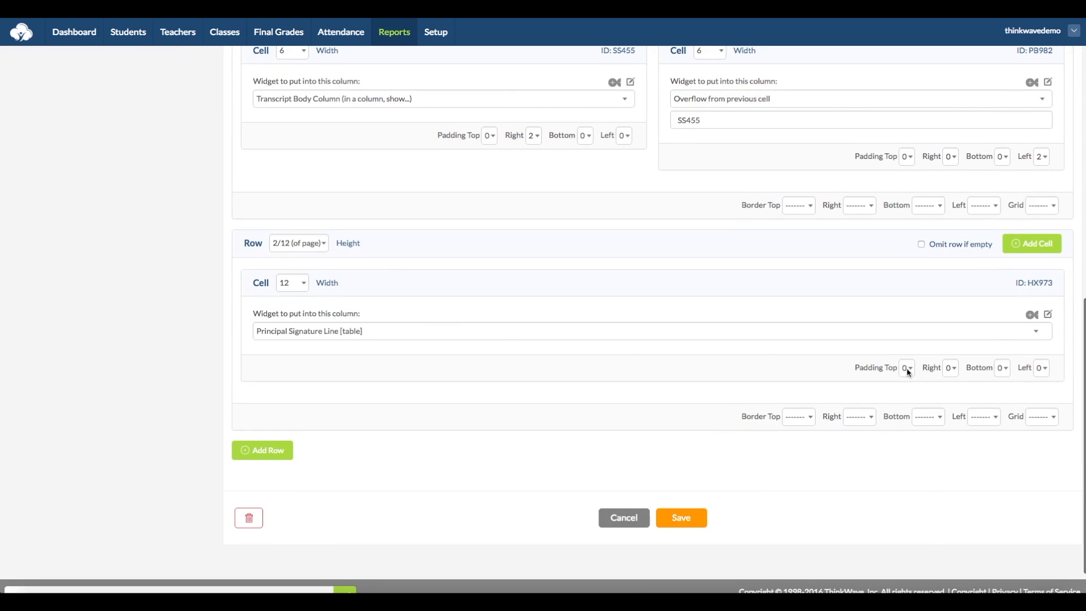
{"action": "left_click", "coordinate": [906, 368]}
{"action": "left_click", "coordinate": [905, 432]}
{"action": "left_click", "coordinate": [681, 517]}
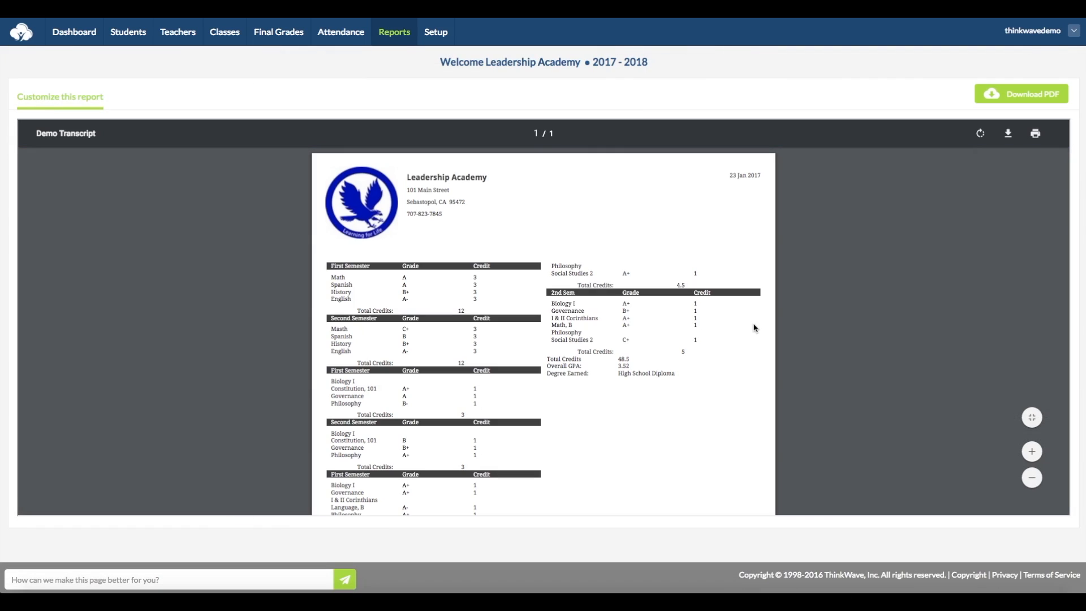
{"action": "scroll", "coordinate": [754, 328], "scroll_direction": "down", "scroll_amount": 5}
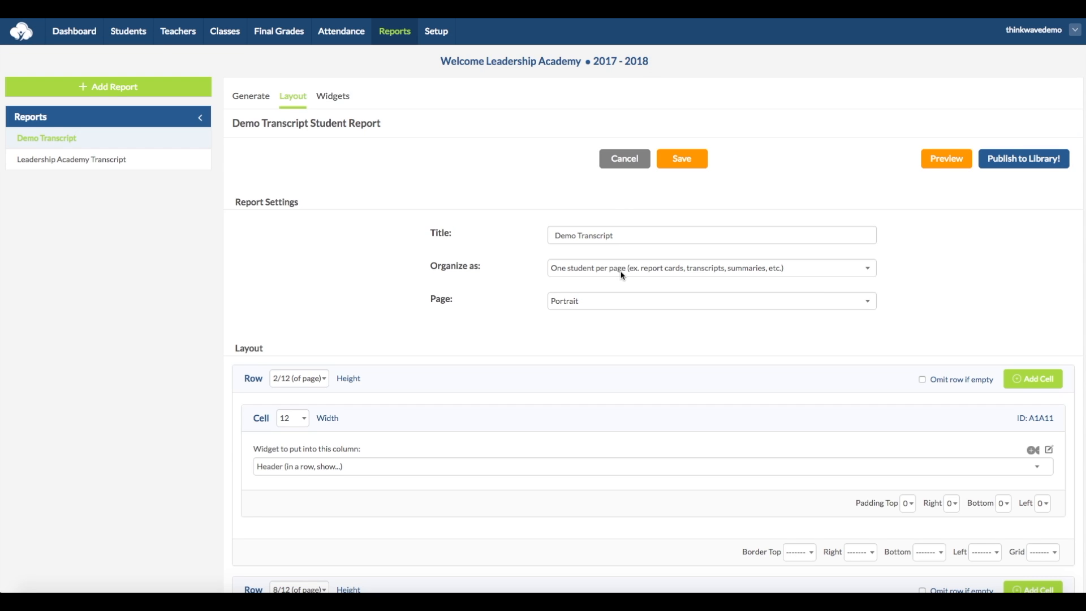
Step: Add a fourth layout row with Dynamic height and a cell width of 12, set to be omitted if empty
{"action": "scroll", "coordinate": [613, 341], "scroll_direction": "down", "scroll_amount": 20}
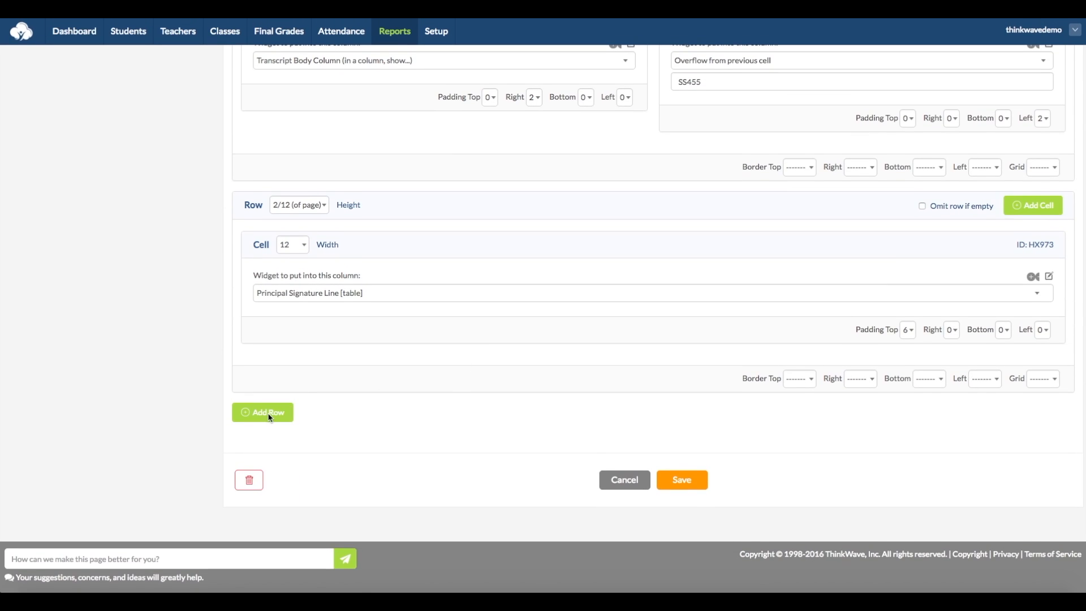
{"action": "left_click", "coordinate": [271, 417]}
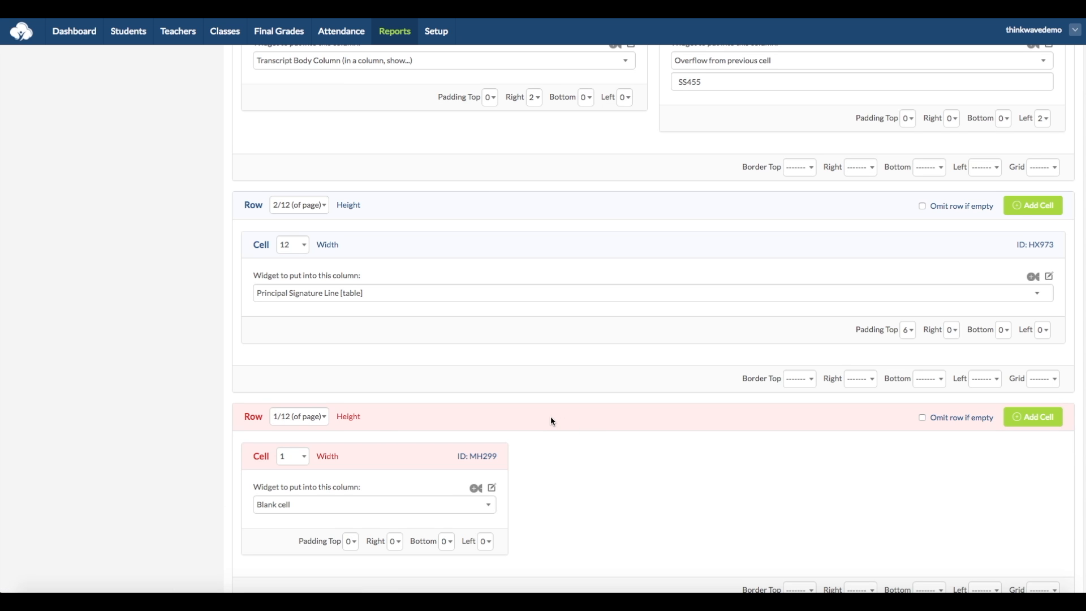
{"action": "scroll", "coordinate": [551, 418], "scroll_direction": "down", "scroll_amount": 4}
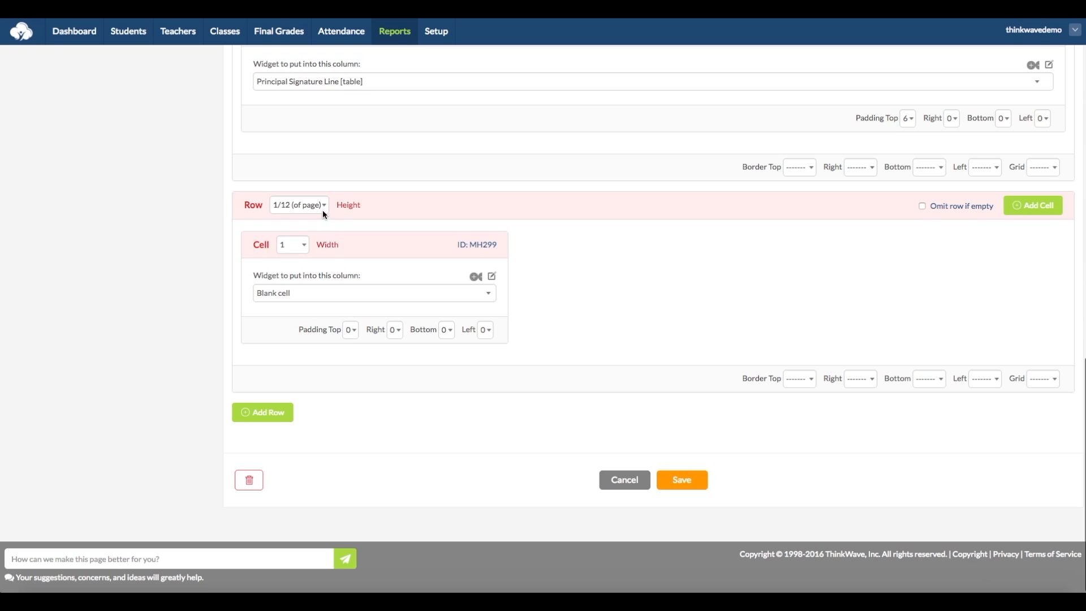
{"action": "left_click", "coordinate": [322, 206]}
{"action": "left_click", "coordinate": [313, 334]}
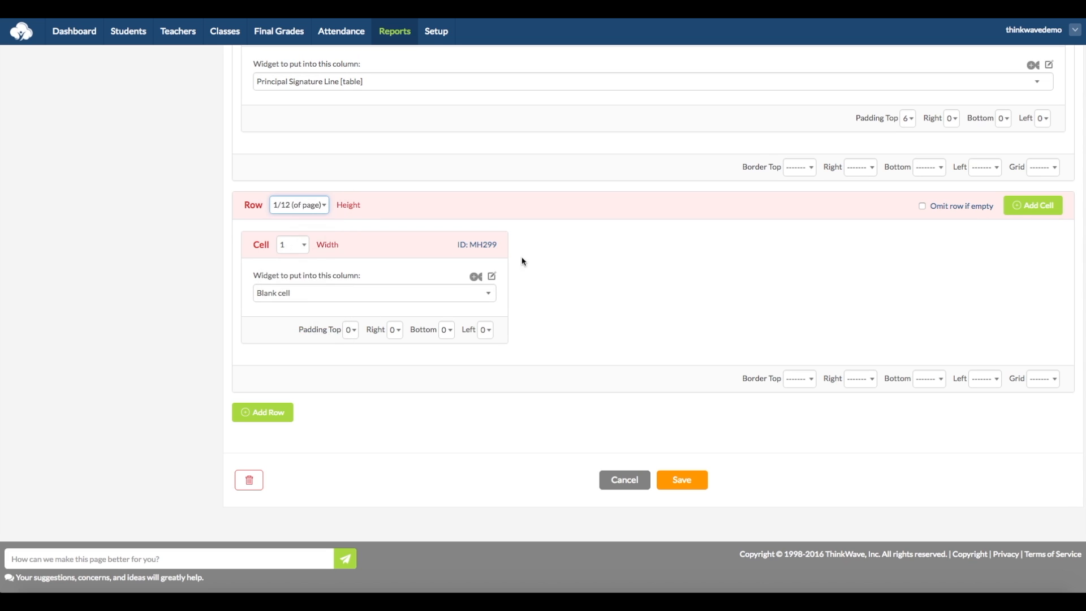
{"action": "left_click", "coordinate": [922, 206]}
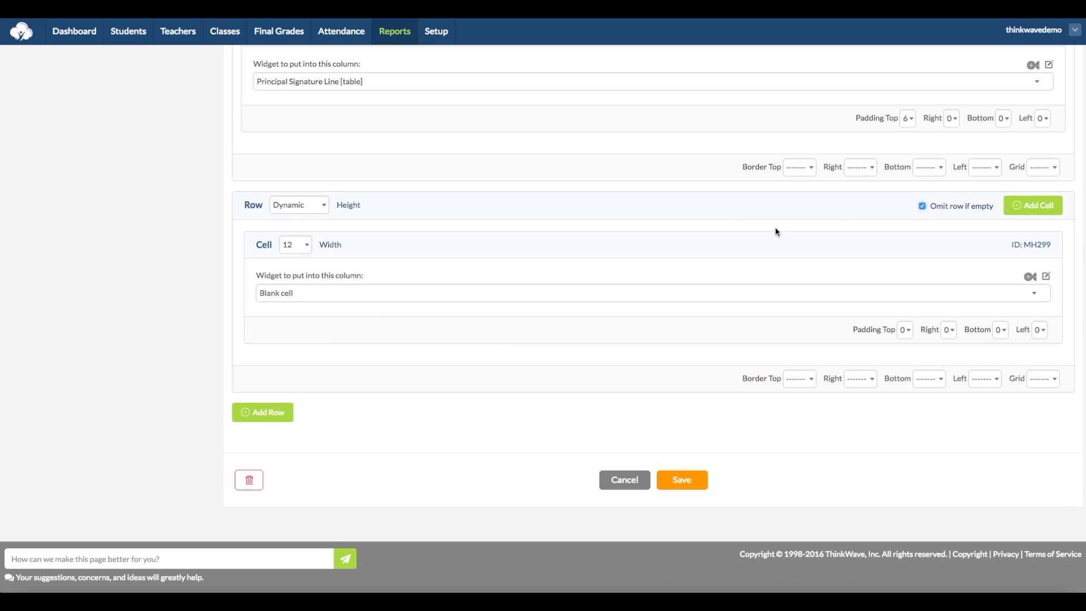
Step: Make the fourth row's cell show the overflow from previous cell PB982 and save the layout
{"action": "left_click", "coordinate": [349, 297]}
{"action": "left_click", "coordinate": [371, 308]}
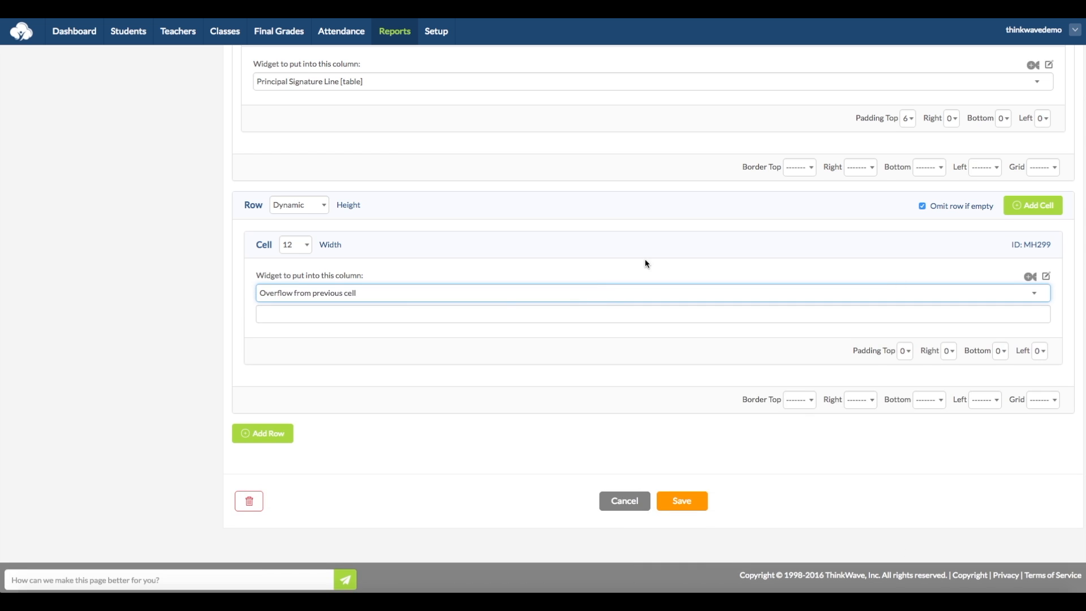
{"action": "scroll", "coordinate": [666, 240], "scroll_direction": "up", "scroll_amount": 3}
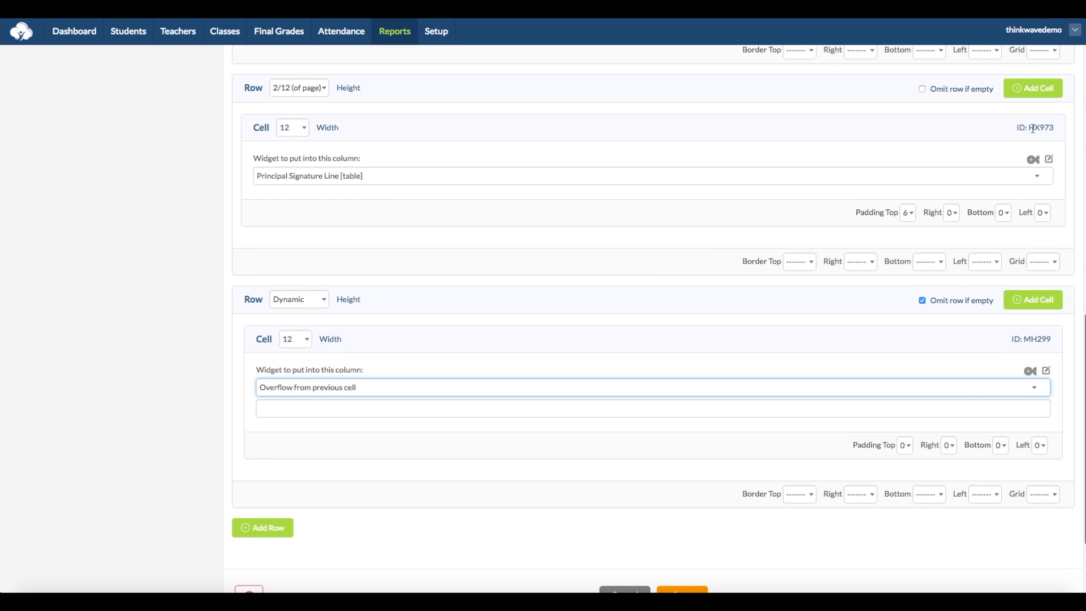
{"action": "scroll", "coordinate": [1009, 133], "scroll_direction": "up", "scroll_amount": 5}
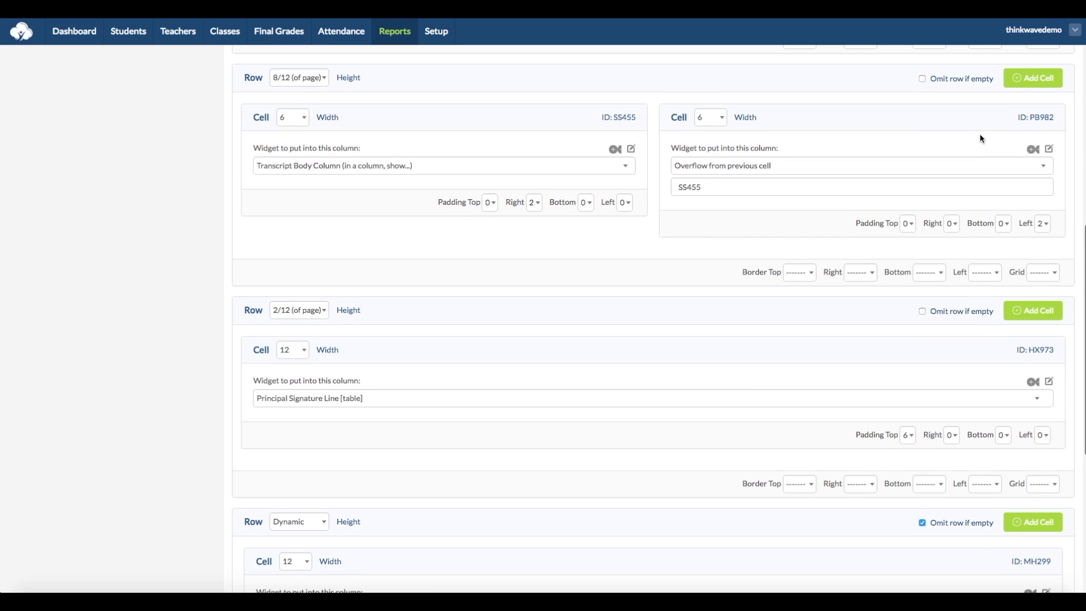
{"action": "double_click", "coordinate": [1042, 117]}
{"action": "scroll", "coordinate": [761, 215], "scroll_direction": "down", "scroll_amount": 6}
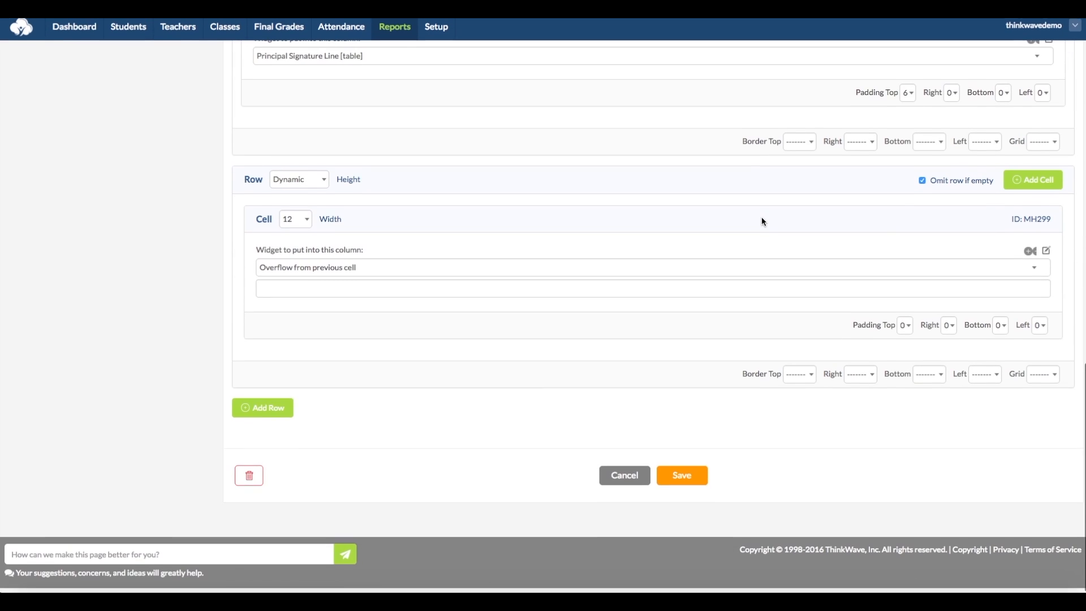
{"action": "left_click", "coordinate": [453, 292]}
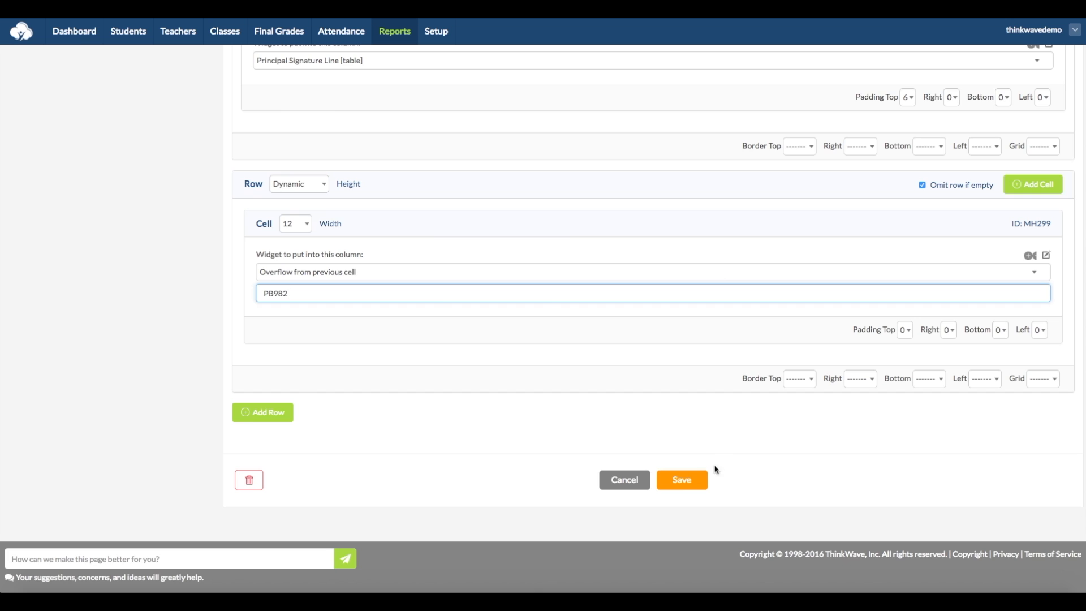
{"action": "left_click", "coordinate": [684, 481]}
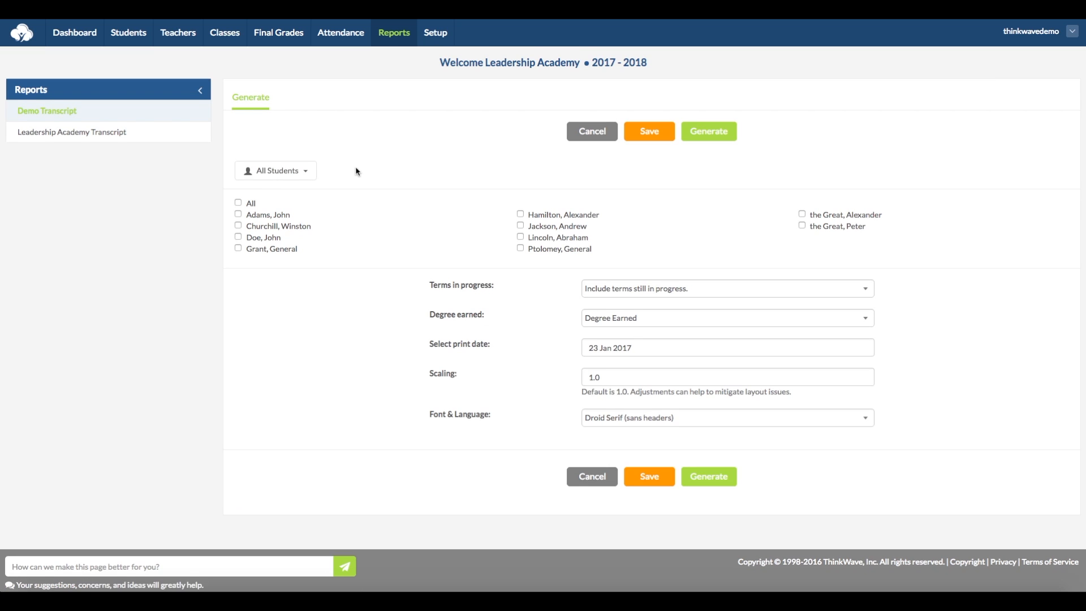
Step: Review the Scaling field and the available Font & Language choices in the Demo Transcript's generate settings
{"action": "left_click", "coordinate": [661, 379]}
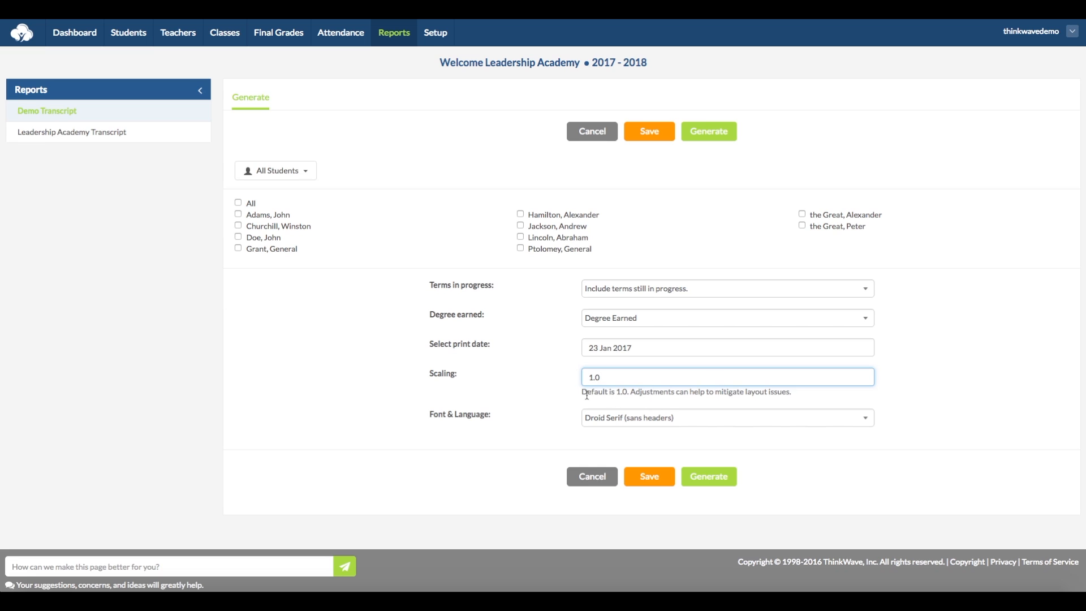
{"action": "left_click", "coordinate": [693, 417]}
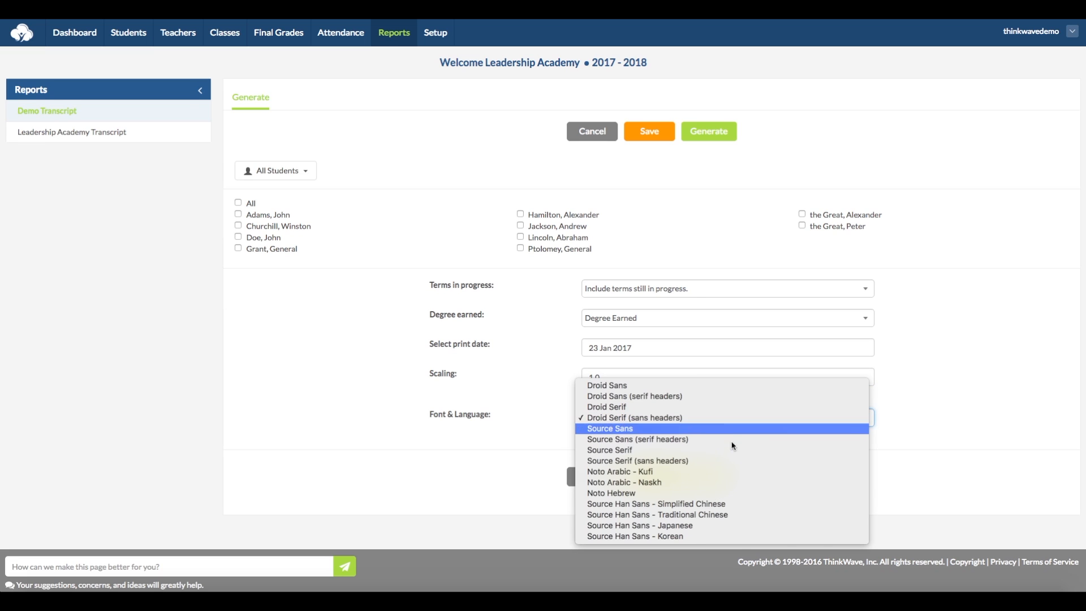
{"action": "left_click", "coordinate": [545, 427]}
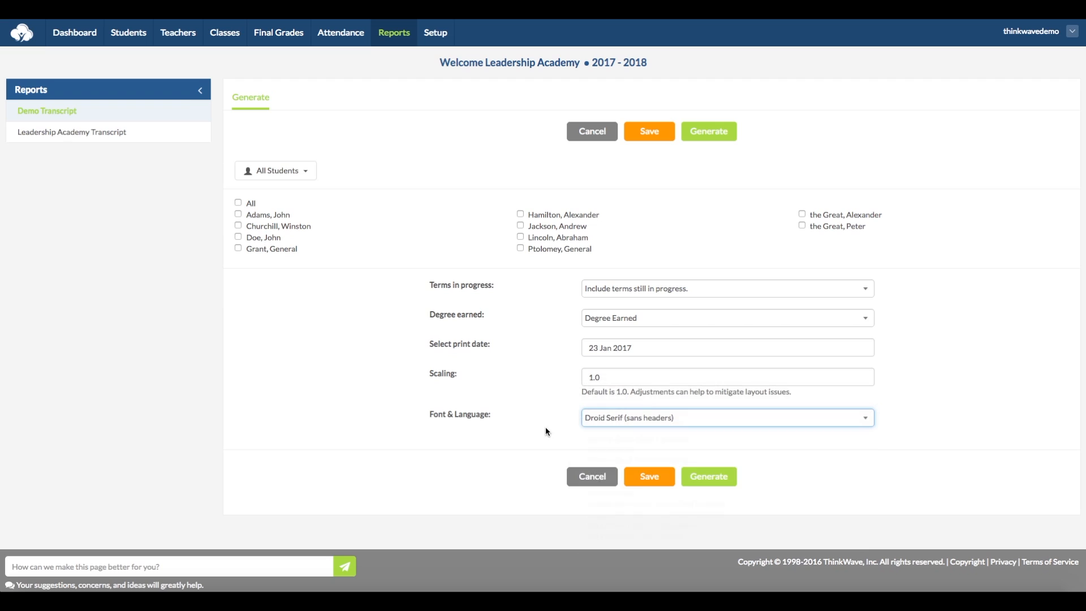